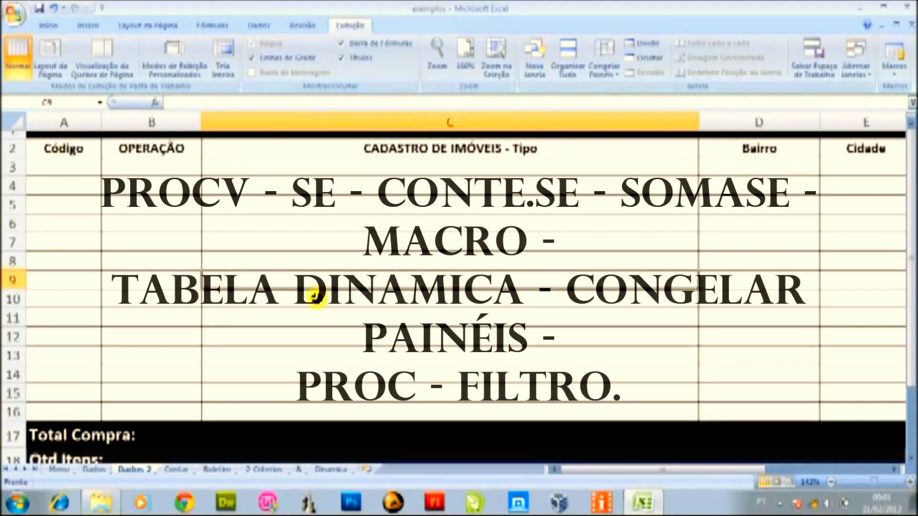
Look over the empty table on the Dados 2 sheet, including its code, operation, property type, neighbourhood and city headings
{"action": "left_click", "coordinate": [76, 167]}
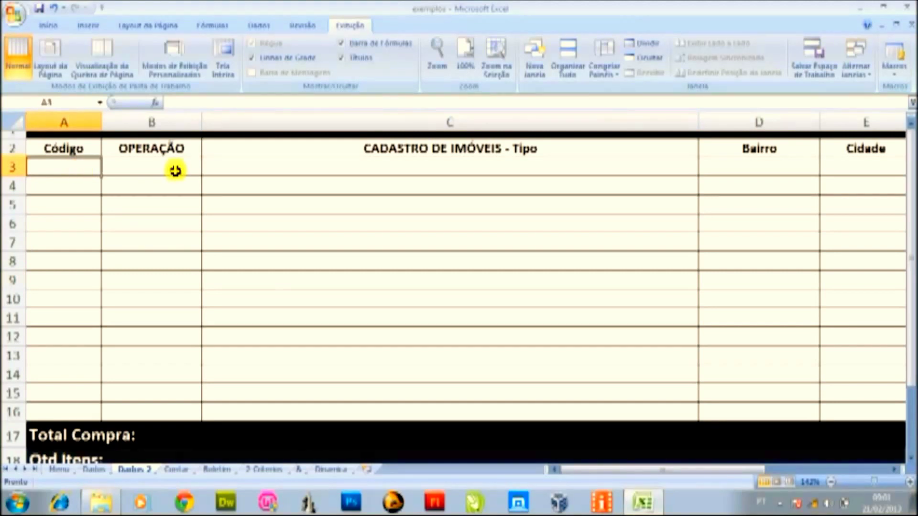
{"action": "left_click", "coordinate": [363, 267]}
{"action": "left_click", "coordinate": [240, 181]}
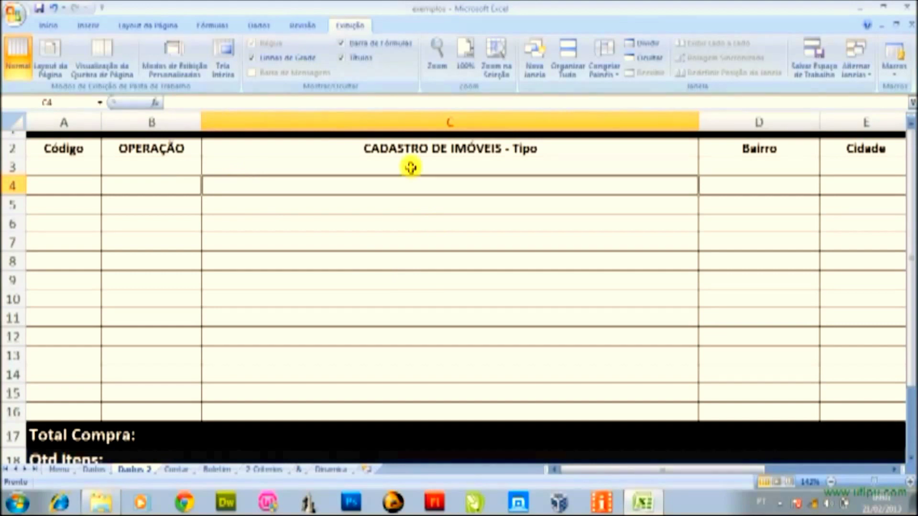
{"action": "left_click", "coordinate": [134, 154]}
{"action": "left_click", "coordinate": [350, 148]}
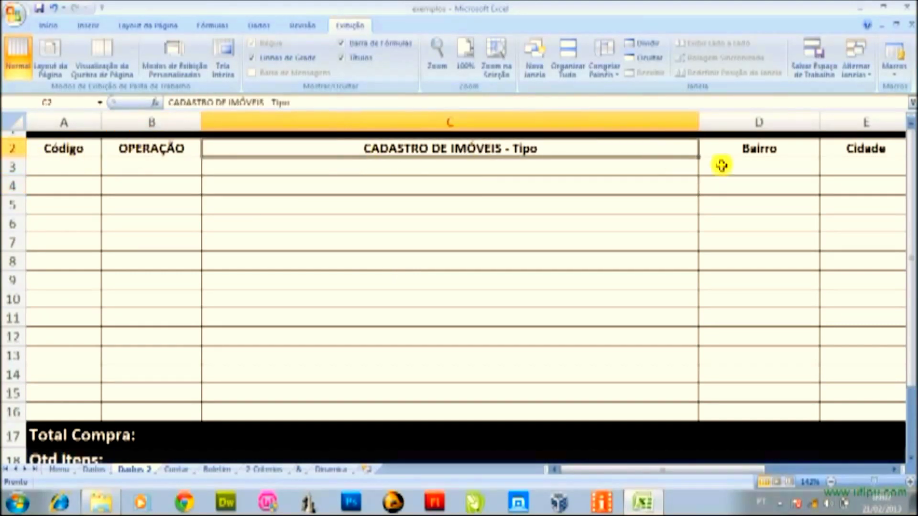
{"action": "left_click", "coordinate": [793, 150]}
{"action": "left_click", "coordinate": [885, 147]}
{"action": "left_click_drag", "start_coordinate": [717, 470], "coordinate": [580, 460]}
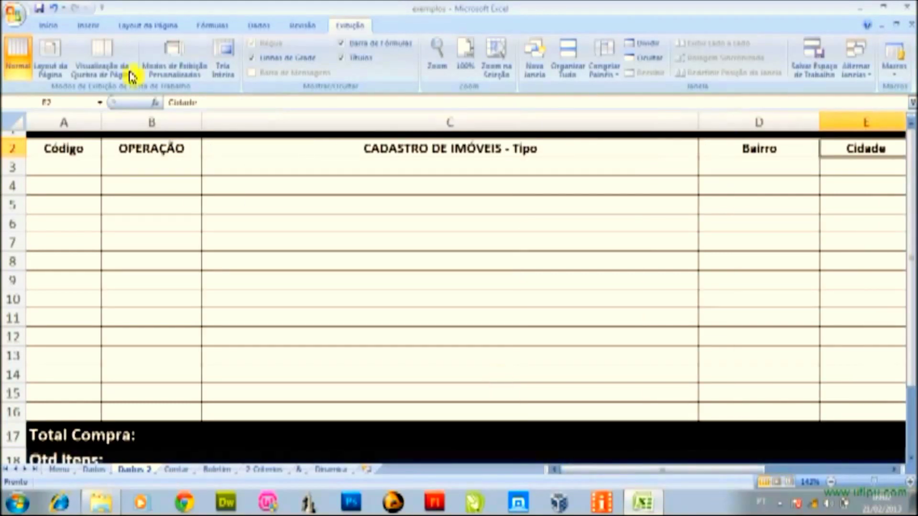
{"action": "left_click", "coordinate": [142, 172]}
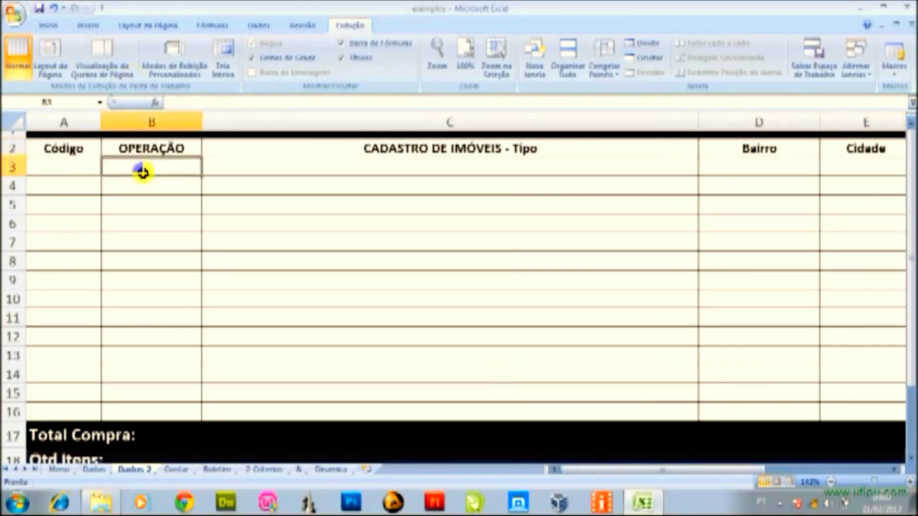
{"action": "left_click", "coordinate": [75, 168]}
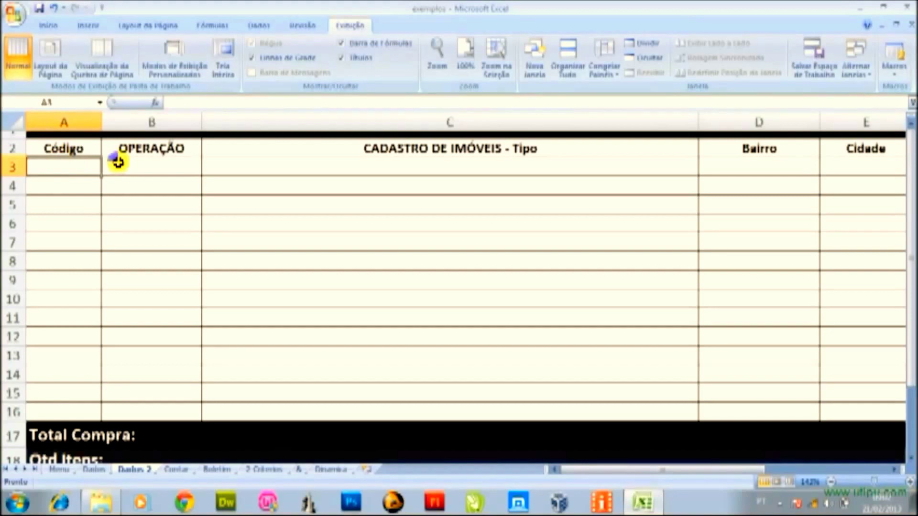
{"action": "left_click_drag", "start_coordinate": [118, 162], "coordinate": [900, 164]}
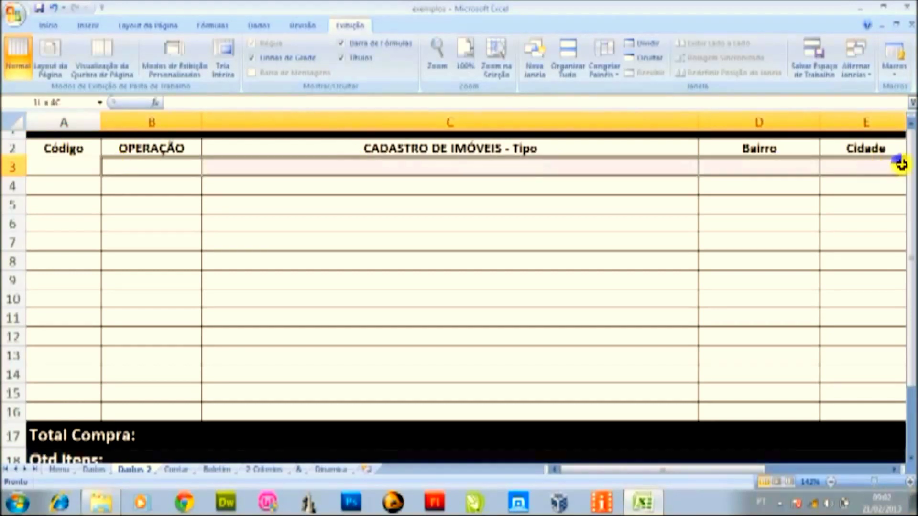
{"action": "left_click", "coordinate": [62, 181]}
{"action": "left_click", "coordinate": [65, 169]}
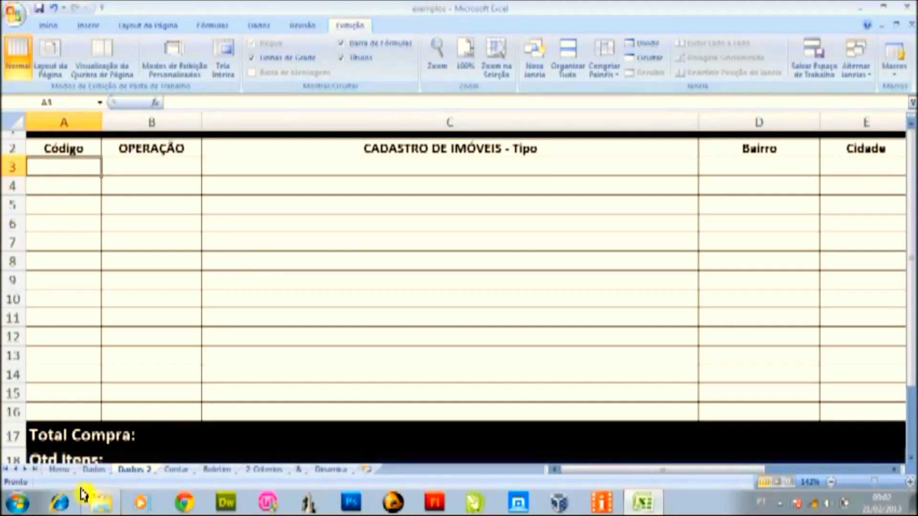
Review the property register on the Dados sheet, checking the code and operation of its first record
{"action": "left_click", "coordinate": [91, 470]}
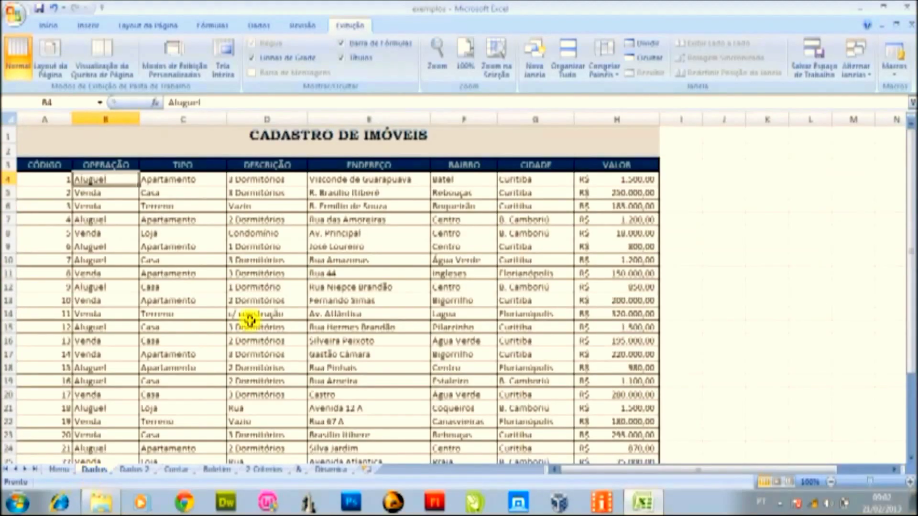
{"action": "left_click", "coordinate": [61, 179]}
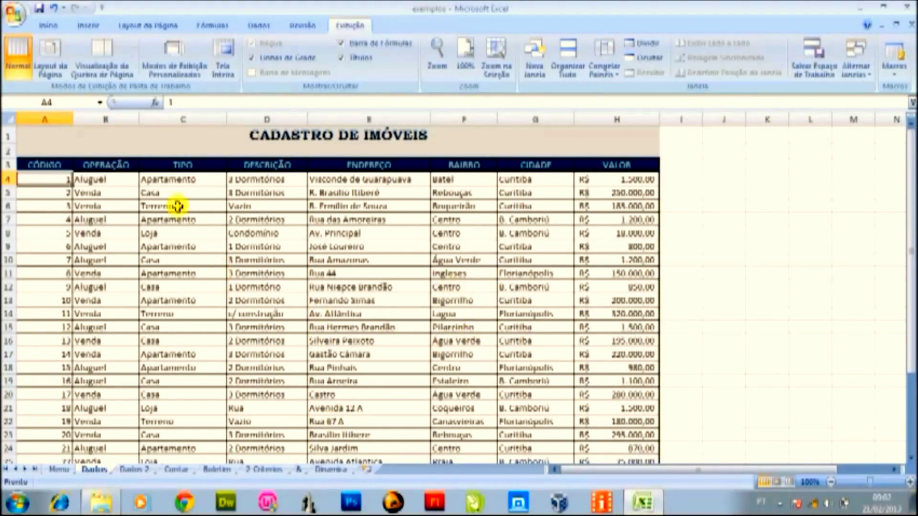
{"action": "left_click", "coordinate": [100, 181]}
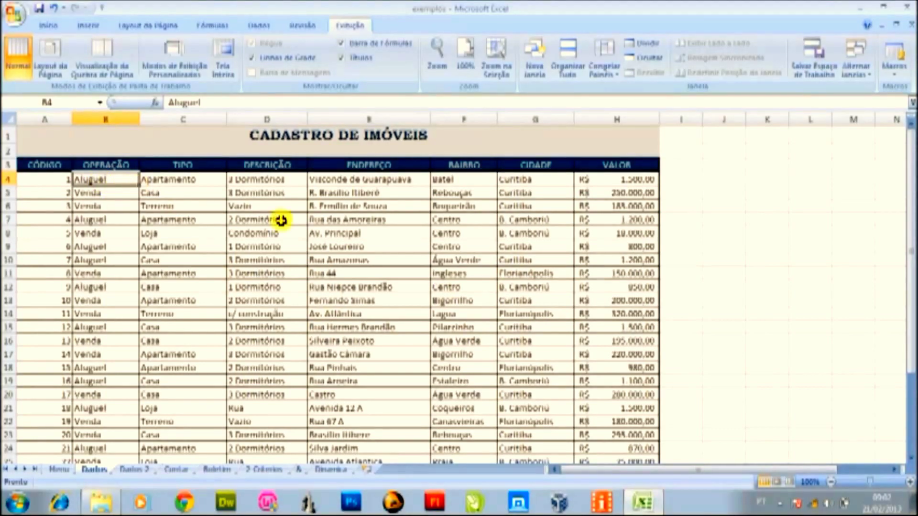
Start a PROCV formula in cell B3 of the Dados 2 sheet, using A3 as the lookup value
{"action": "left_click", "coordinate": [127, 470]}
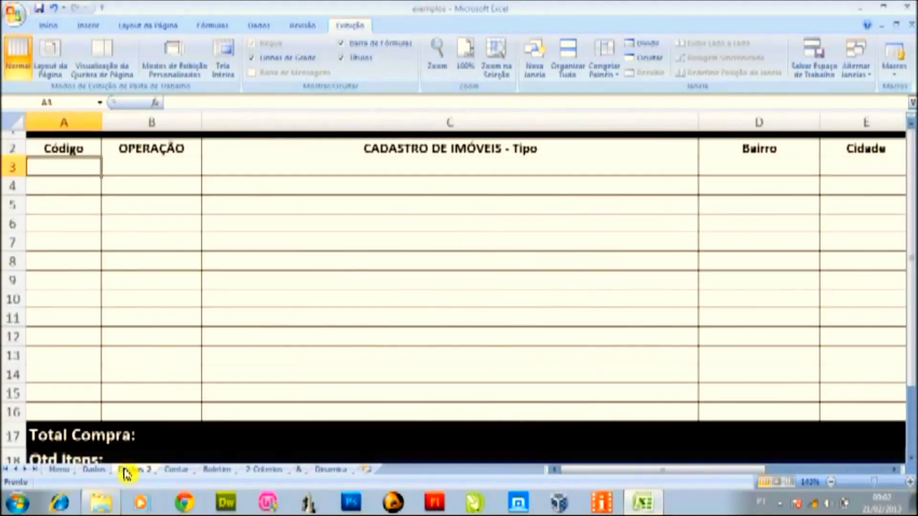
{"action": "left_click", "coordinate": [136, 168]}
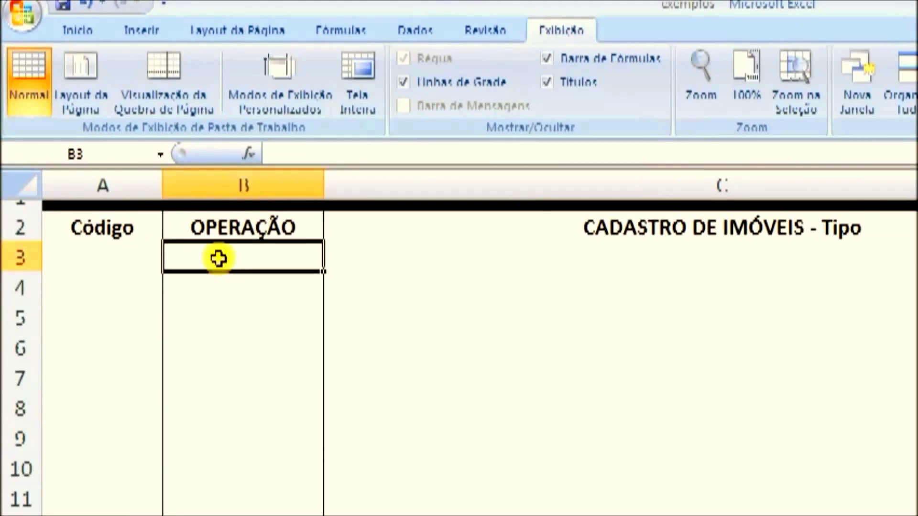
{"action": "type", "text": "="}
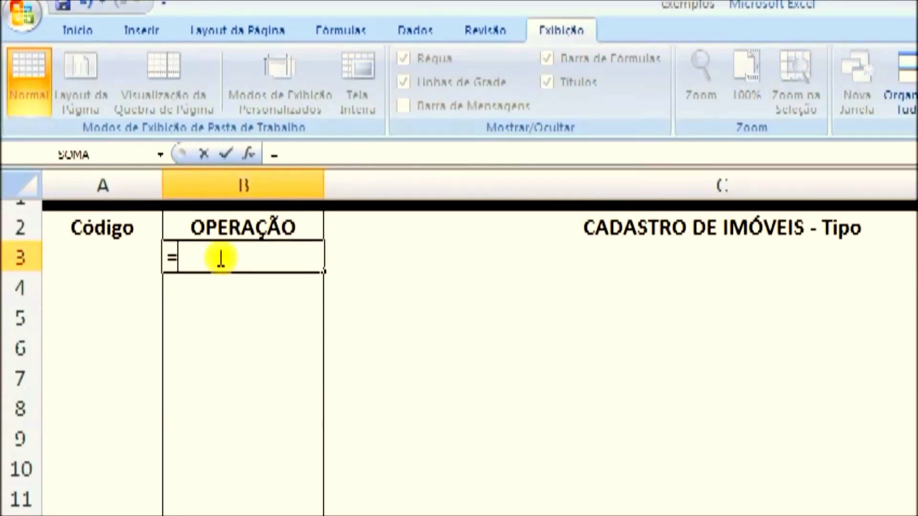
{"action": "type", "text": "pr"}
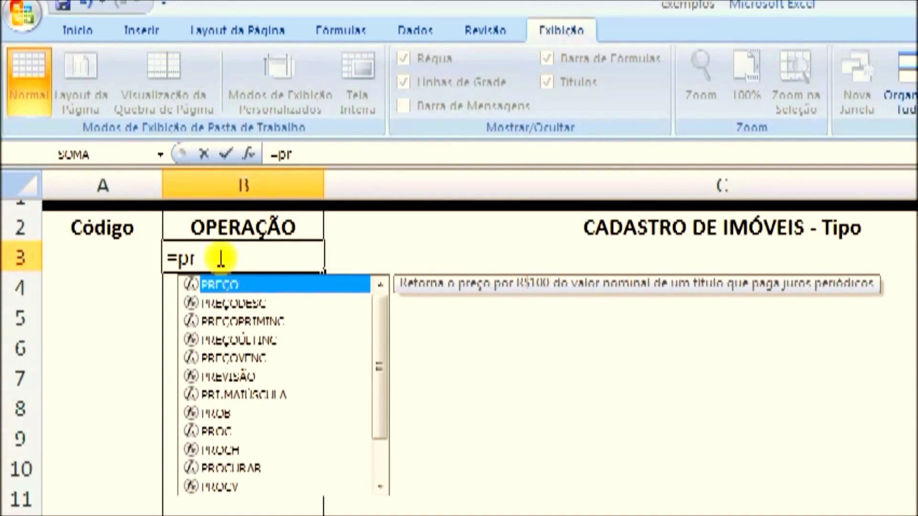
{"action": "type", "text": "ocv("}
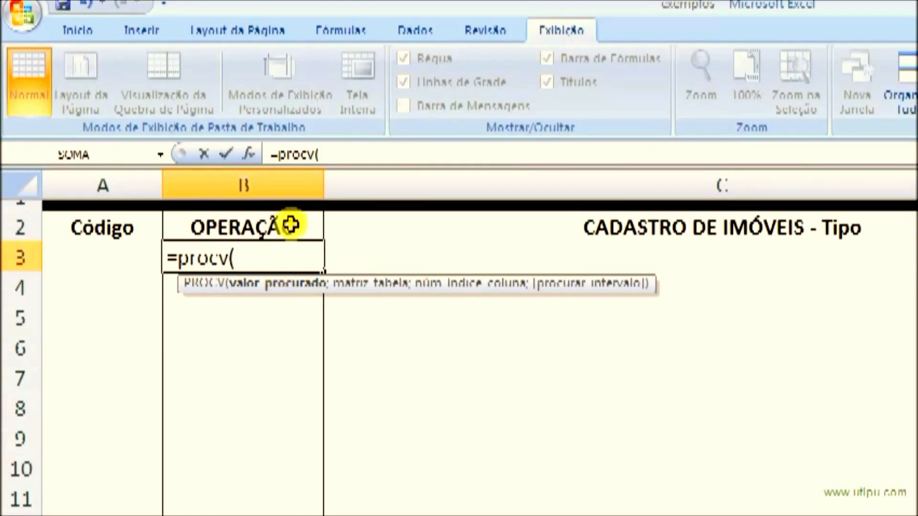
{"action": "left_click", "coordinate": [94, 249]}
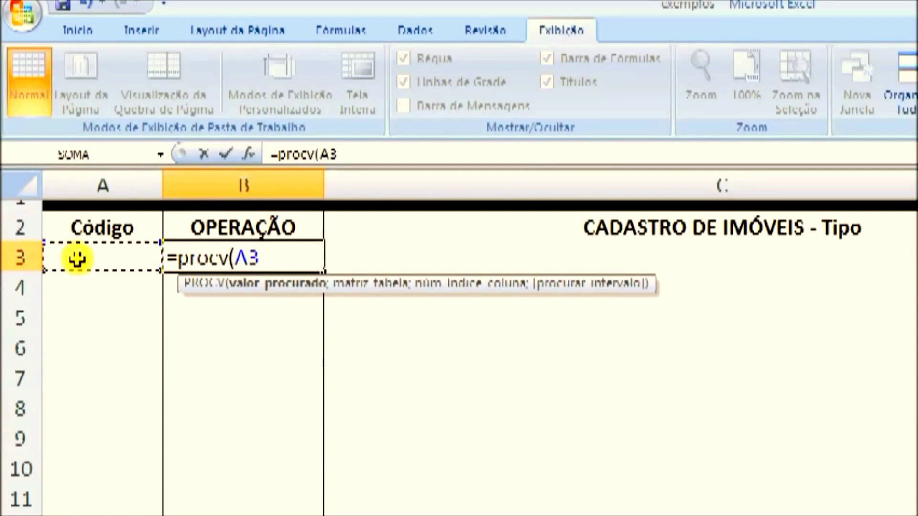
{"action": "type", "text": ";"}
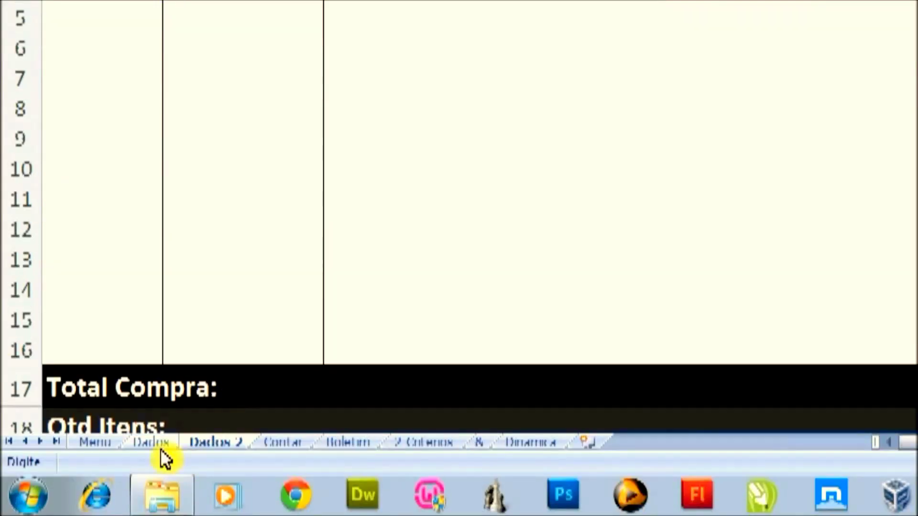
Set the formula's table array to the absolute range $A$4:$H$33 on the Dados sheet
{"action": "left_click", "coordinate": [160, 445]}
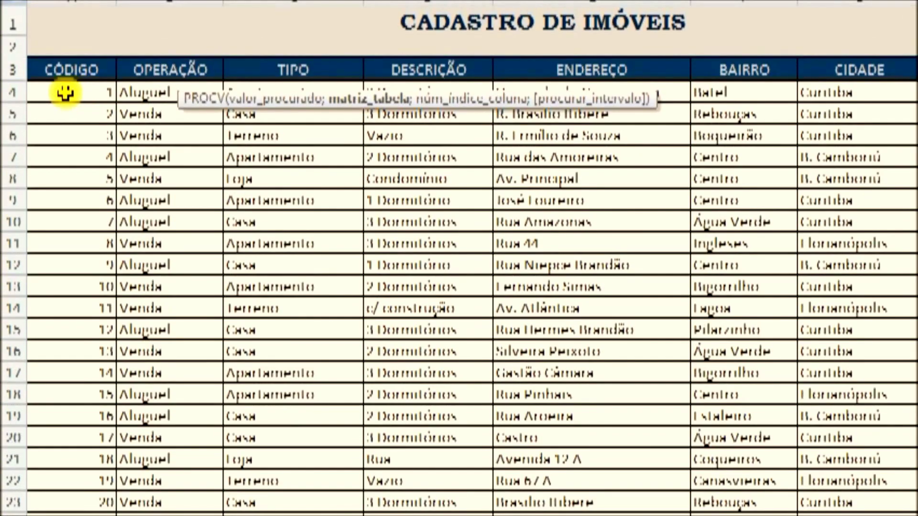
{"action": "left_click_drag", "start_coordinate": [65, 92], "coordinate": [830, 400]}
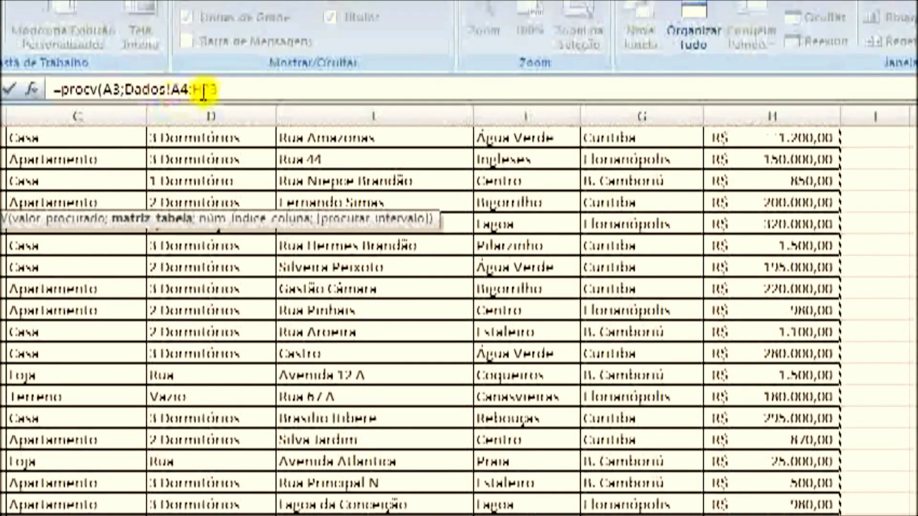
{"action": "left_click", "coordinate": [203, 64]}
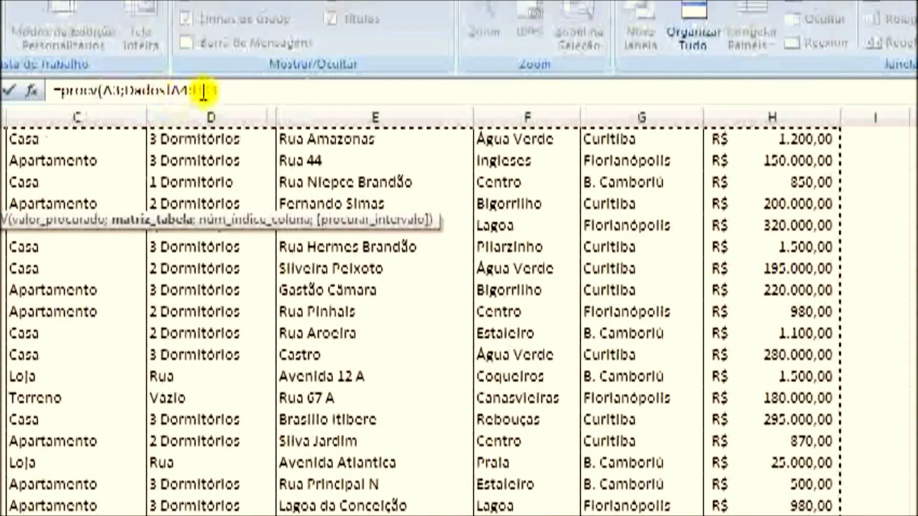
{"action": "key", "text": "F4"}
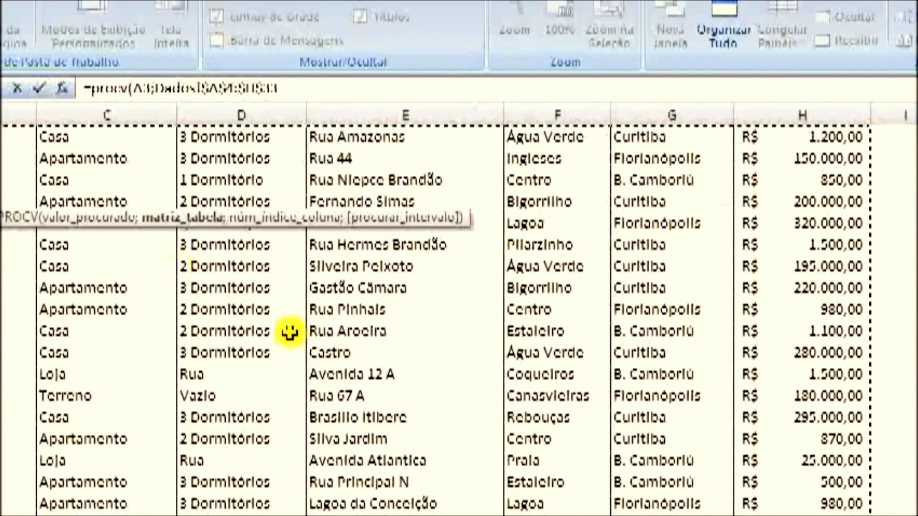
{"action": "type", "text": ";"}
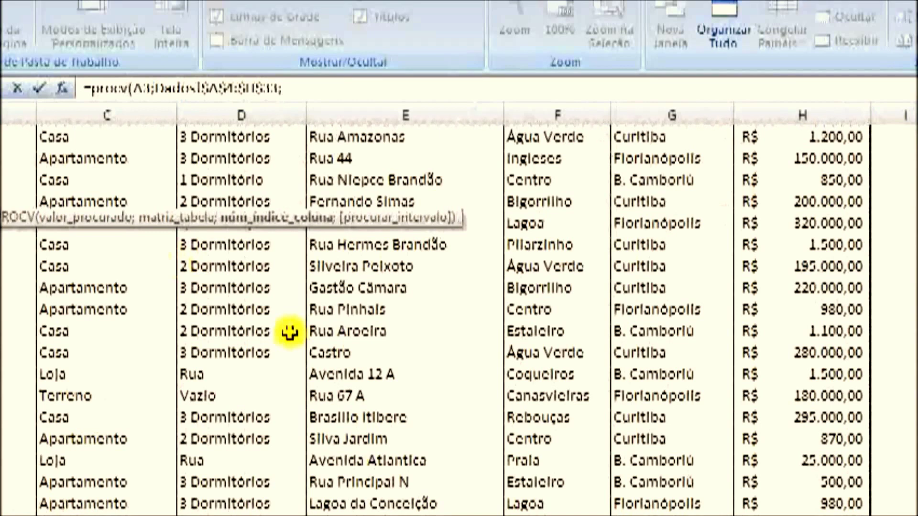
Complete the PROCV formula with column index 2 to return the operation
{"action": "left_click", "coordinate": [287, 223]}
{"action": "left_click", "coordinate": [287, 223]}
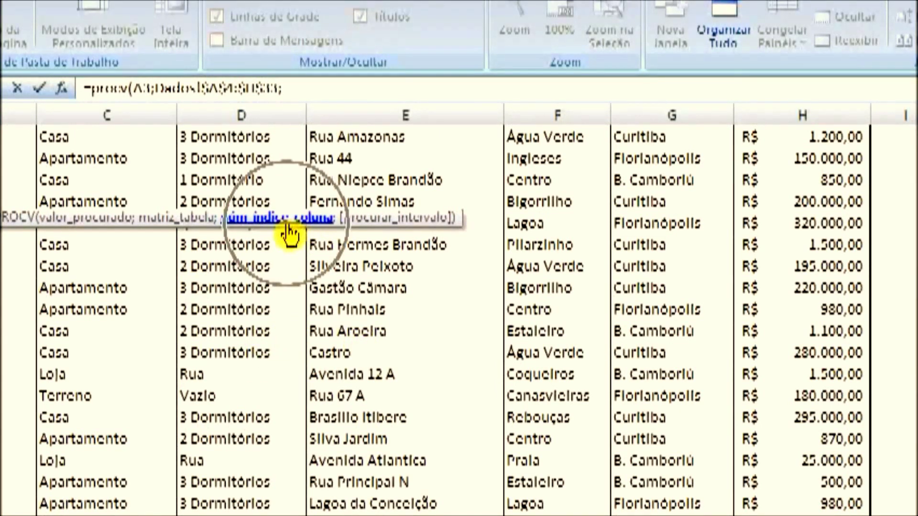
{"action": "scroll", "coordinate": [331, 300], "scroll_direction": "up", "scroll_amount": 3}
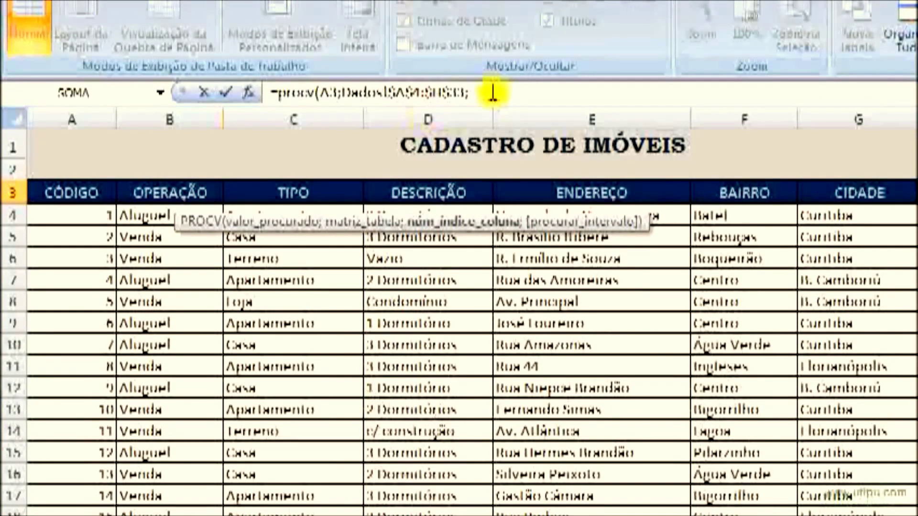
{"action": "type", "text": "2"}
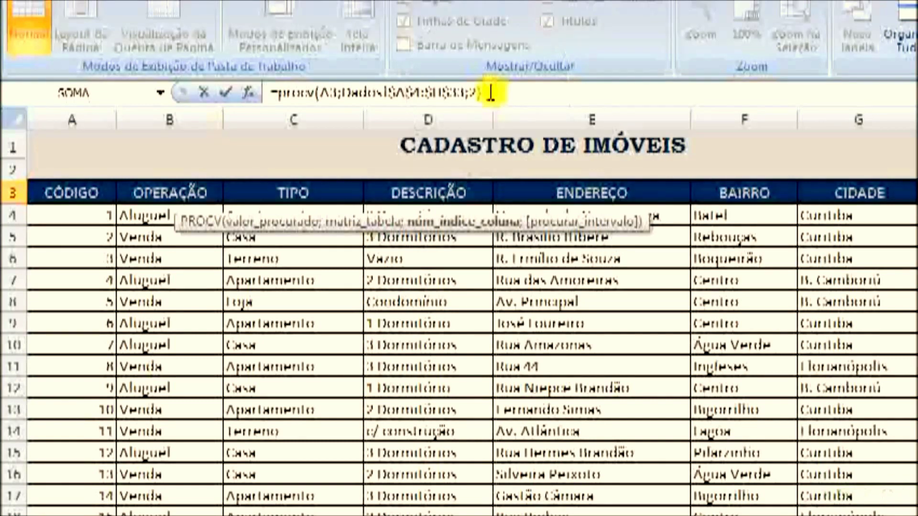
{"action": "key", "text": "Return"}
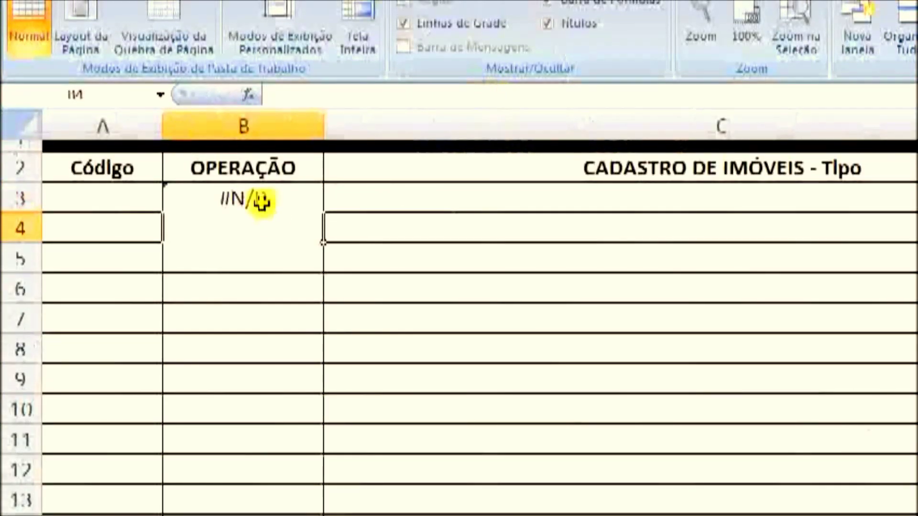
Enter property code 20 in cell A3 of the Dados 2 sheet
{"action": "left_click", "coordinate": [262, 201]}
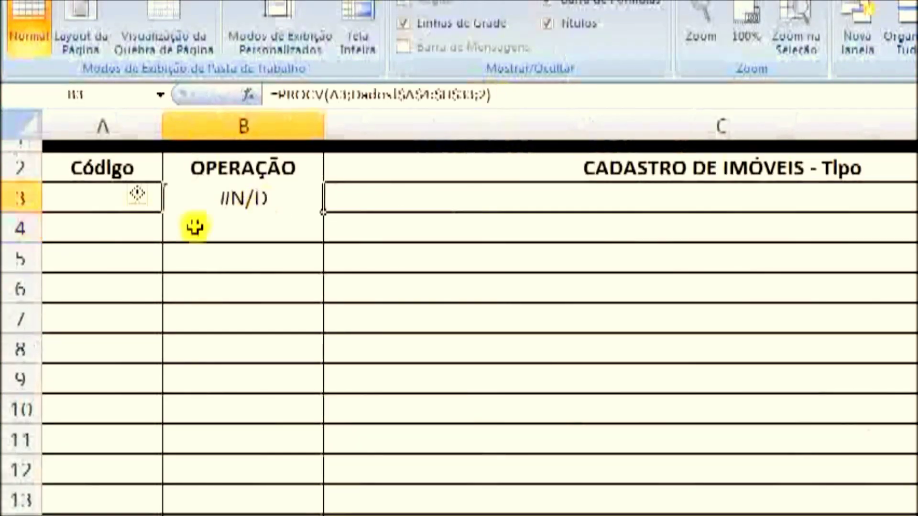
{"action": "left_click", "coordinate": [51, 191]}
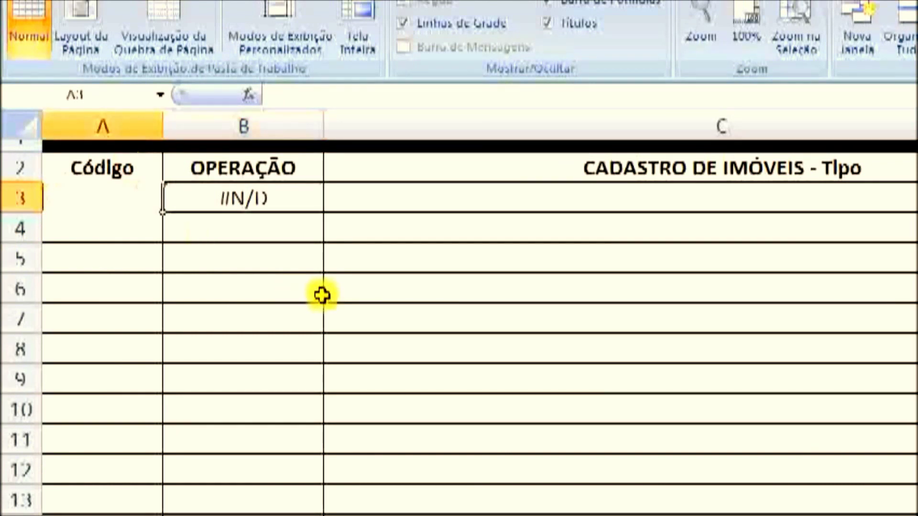
{"action": "type", "text": "20"}
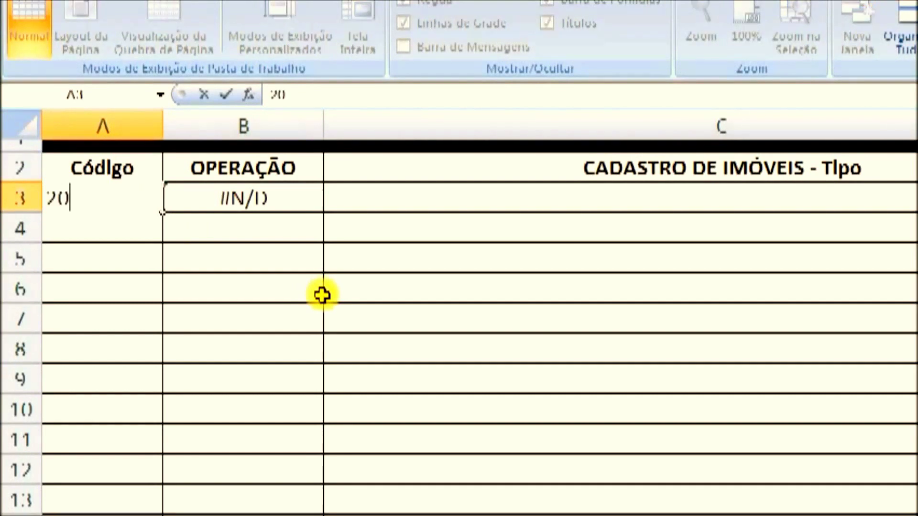
{"action": "key", "text": "Return"}
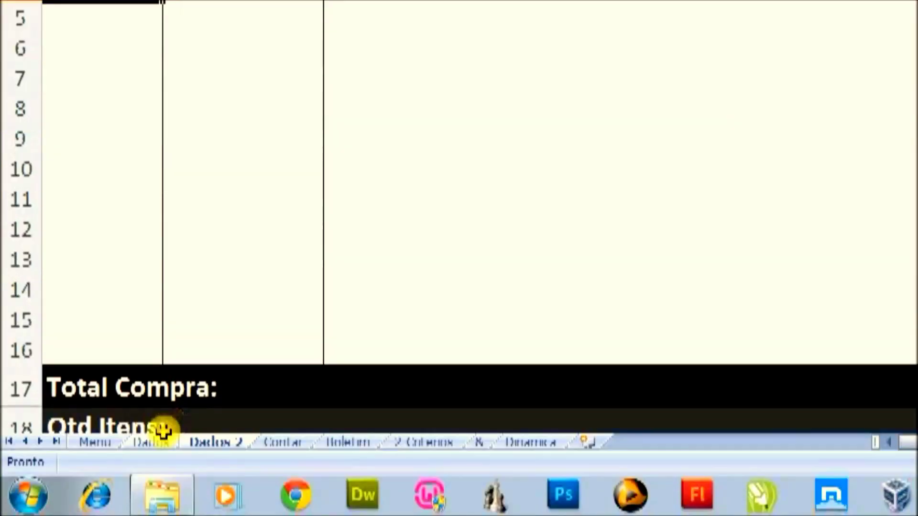
Compare the operation recorded for code 20 on the Dados sheet with the formula's result on Dados 2
{"action": "left_click", "coordinate": [170, 447]}
{"action": "scroll", "coordinate": [120, 246], "scroll_direction": "down", "scroll_amount": 2}
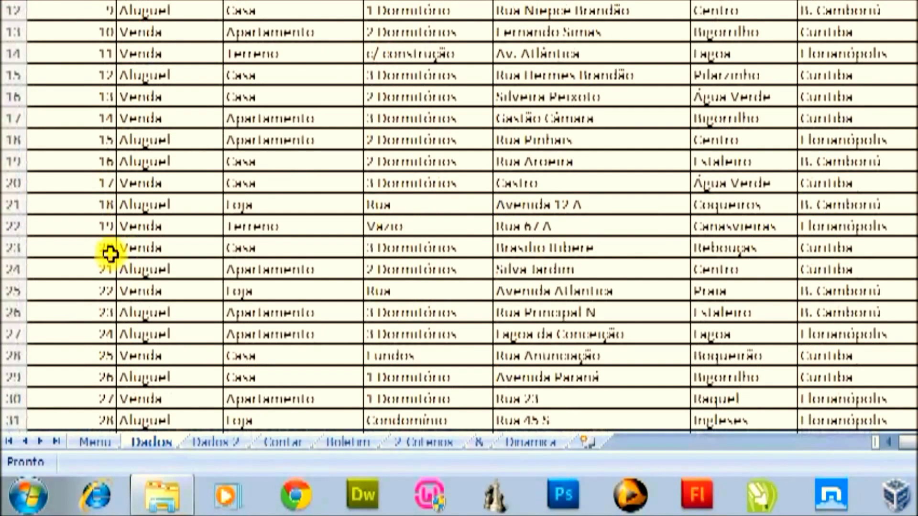
{"action": "scroll", "coordinate": [110, 254], "scroll_direction": "down", "scroll_amount": 3}
{"action": "scroll", "coordinate": [105, 119], "scroll_direction": "up", "scroll_amount": 1}
{"action": "left_click", "coordinate": [112, 83]}
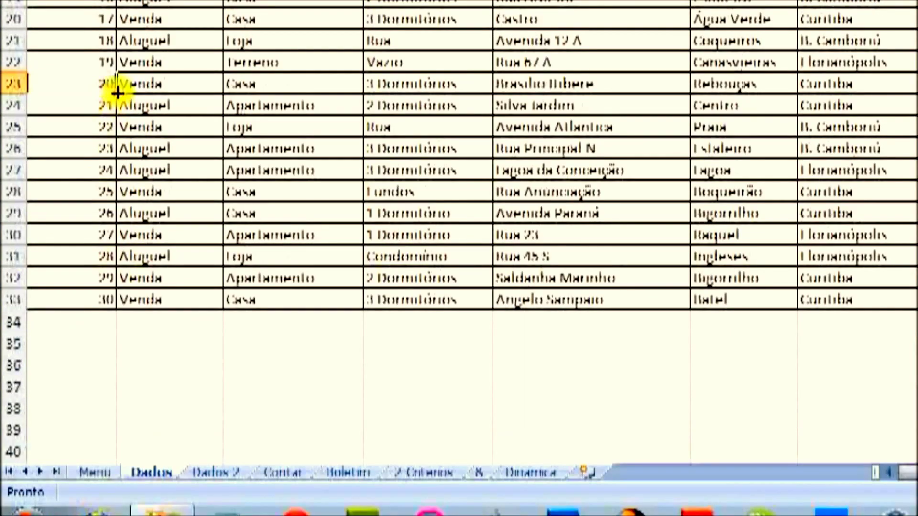
{"action": "left_click", "coordinate": [141, 90]}
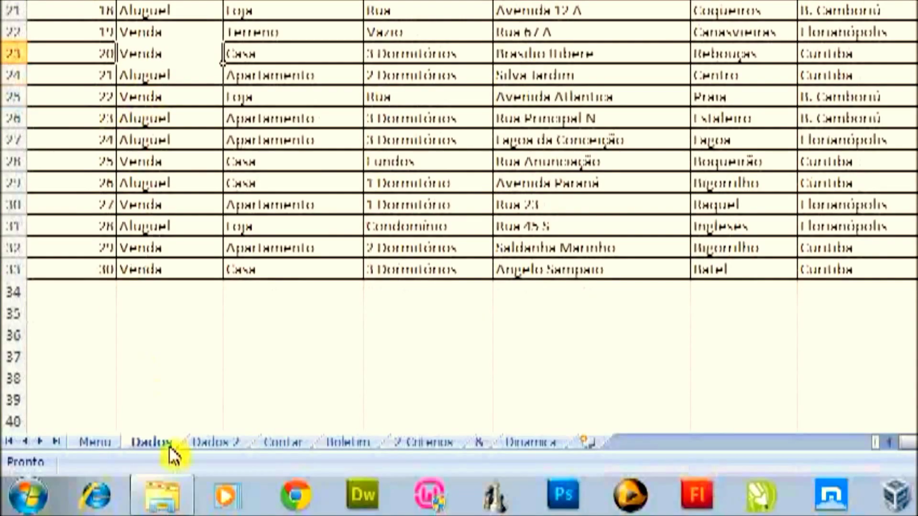
{"action": "left_click", "coordinate": [215, 444]}
{"action": "left_click", "coordinate": [143, 88]}
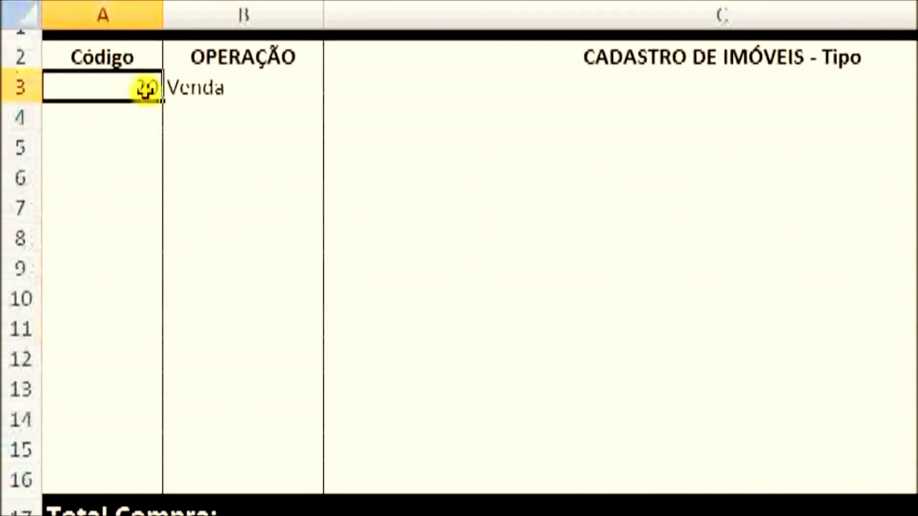
Fill the PROCV formula from cell B3 down the OPERAÇÃO column to row 16
{"action": "left_click", "coordinate": [228, 93]}
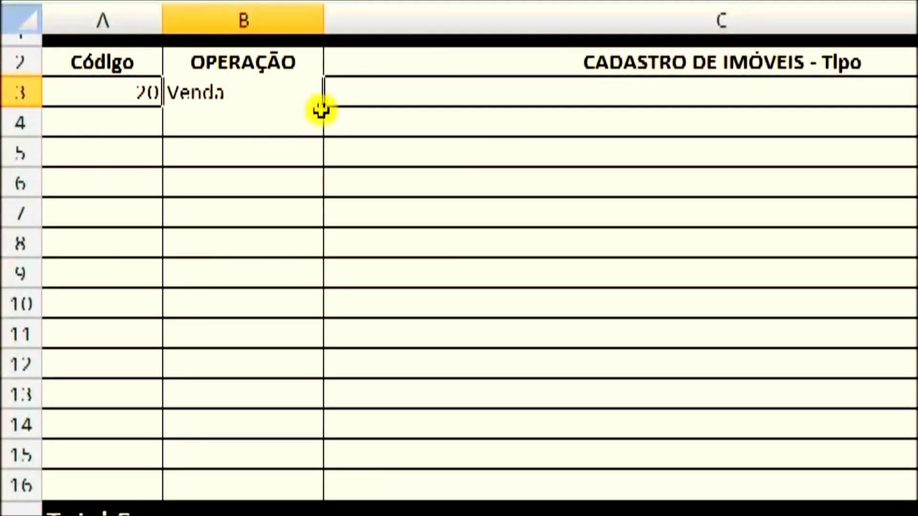
{"action": "left_click", "coordinate": [326, 109]}
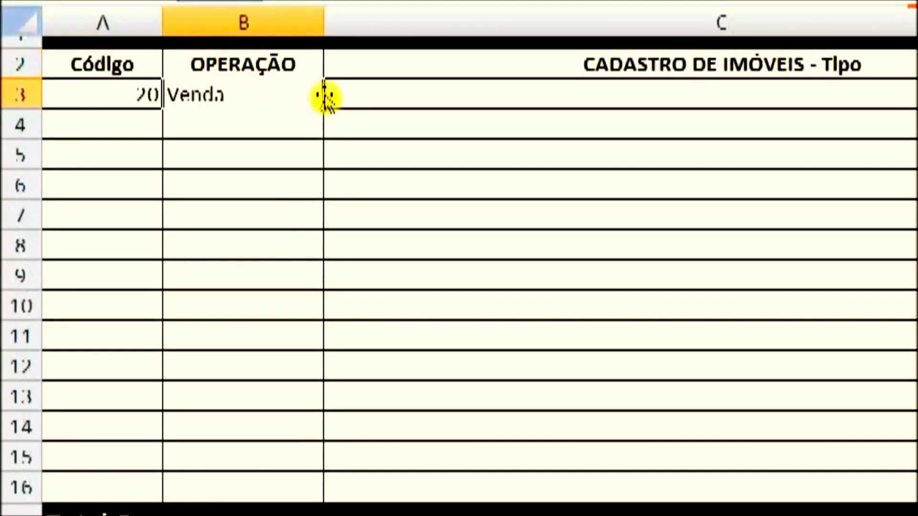
{"action": "left_click_drag", "start_coordinate": [324, 111], "coordinate": [313, 493]}
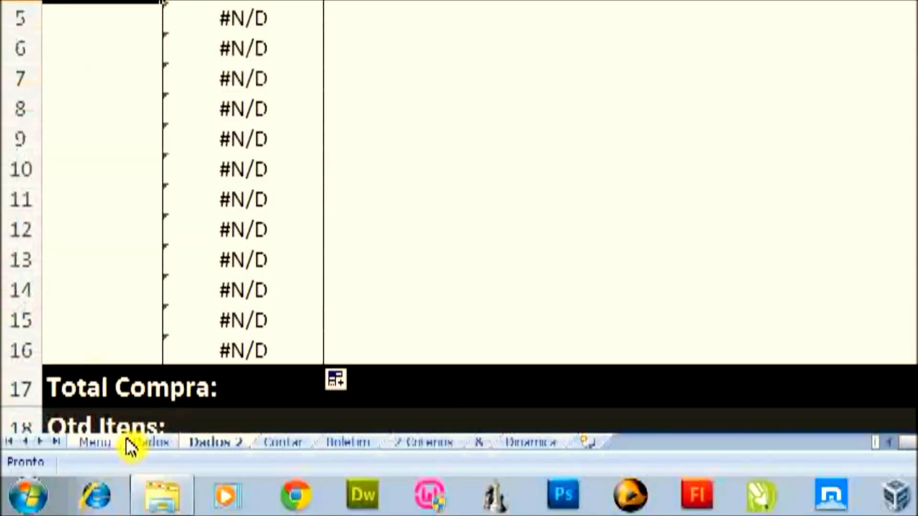
Try to copy property codes 4 to 22 from the Dados sheet into the Código column of Dados 2, starting at A4
{"action": "left_click", "coordinate": [143, 514]}
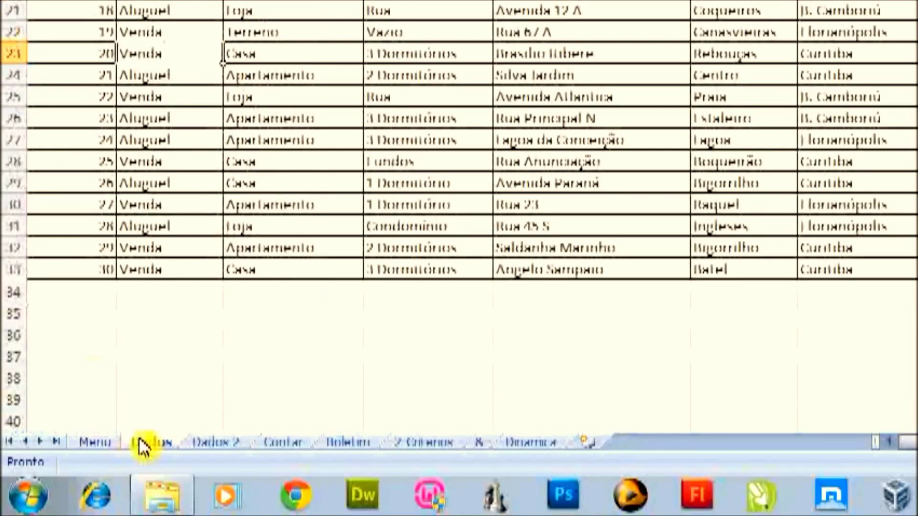
{"action": "scroll", "coordinate": [138, 304], "scroll_direction": "up", "scroll_amount": 6}
{"action": "left_click_drag", "start_coordinate": [49, 96], "coordinate": [65, 440]}
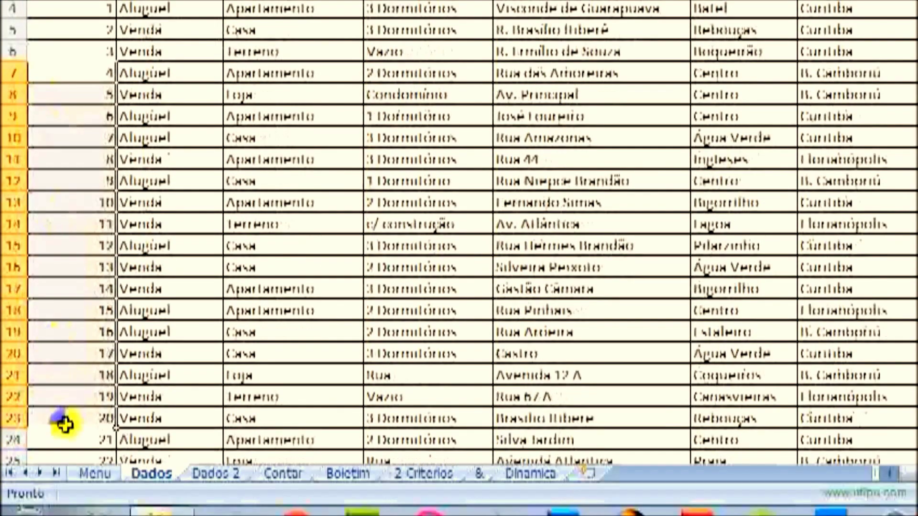
{"action": "key", "text": "ctrl+c"}
{"action": "left_click", "coordinate": [215, 449]}
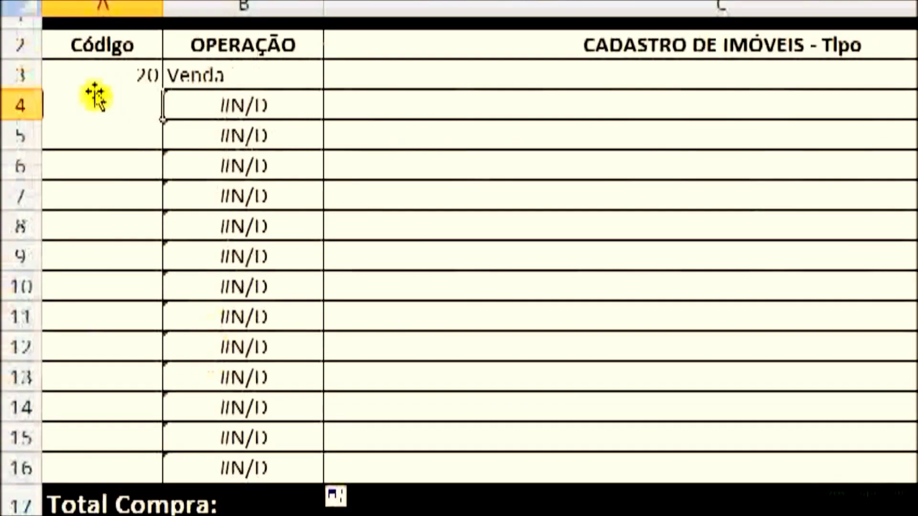
{"action": "key", "text": "ctrl+v"}
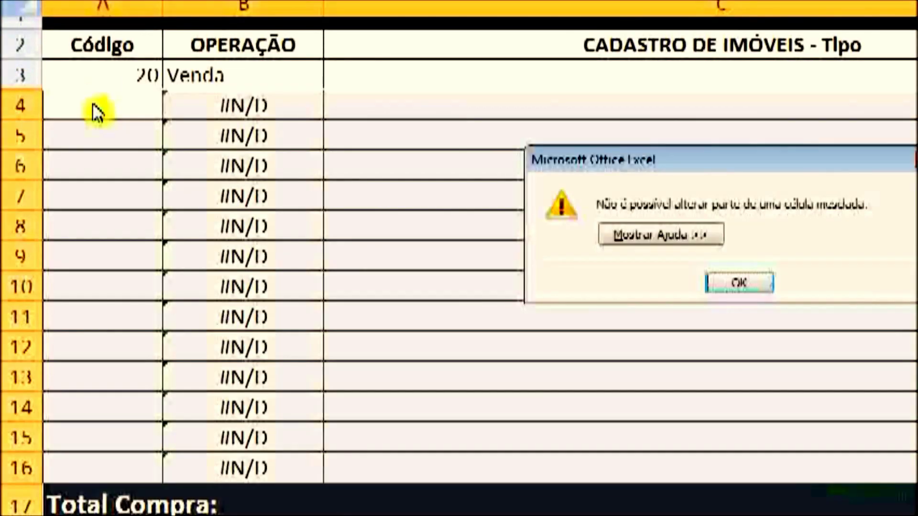
{"action": "left_click", "coordinate": [739, 280]}
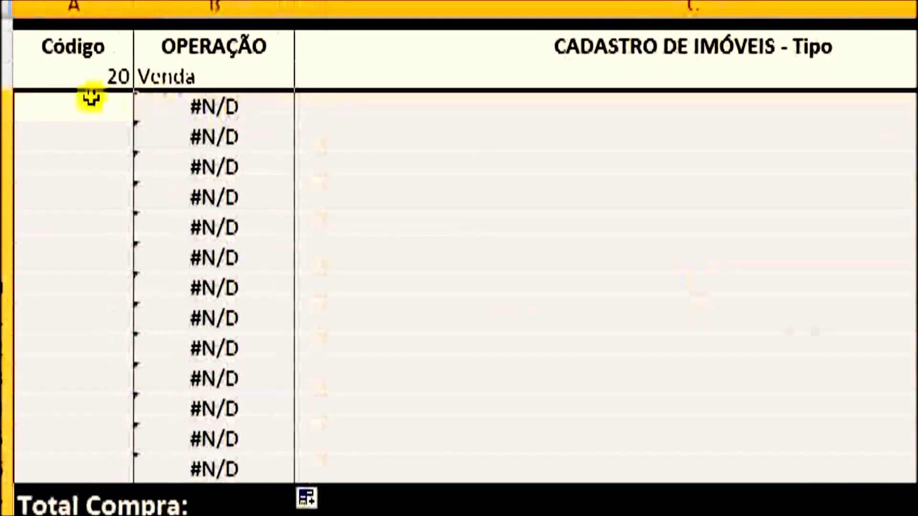
{"action": "left_click", "coordinate": [68, 113]}
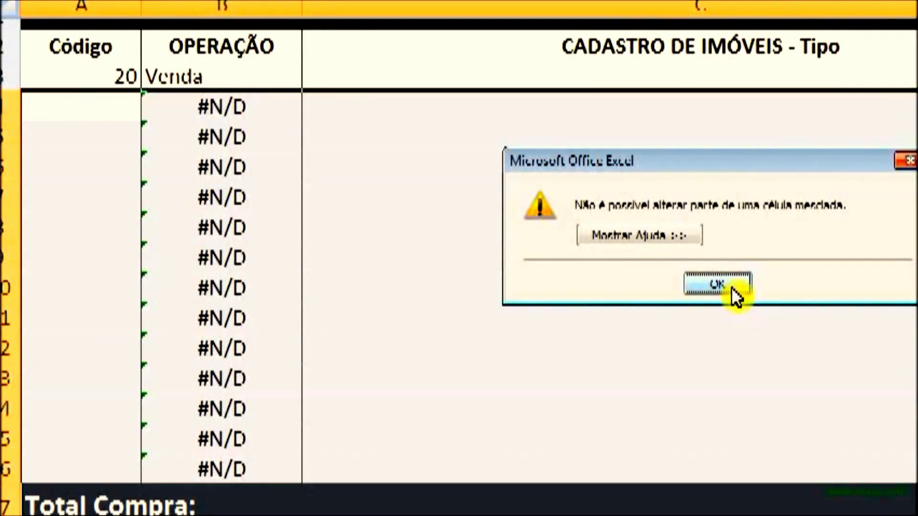
{"action": "left_click", "coordinate": [717, 284]}
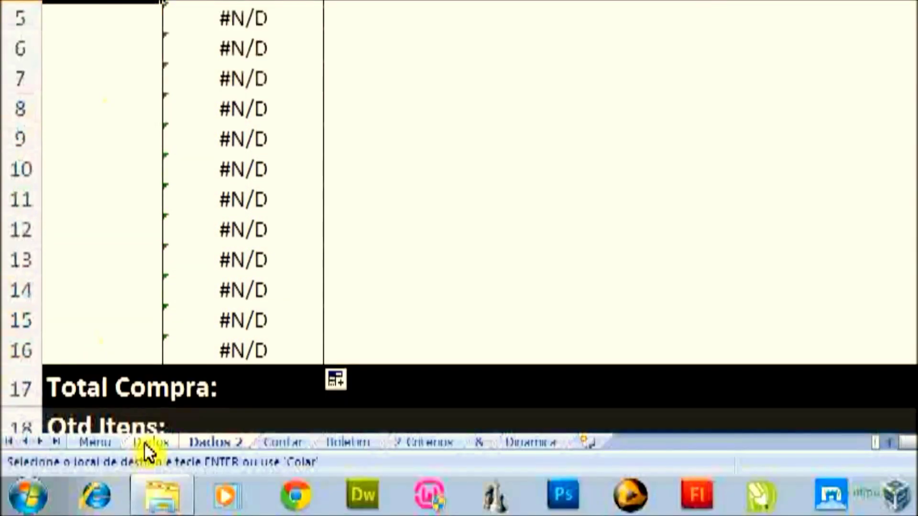
Copy property codes 4 to 15 from the Dados sheet into cells A4 to A15 of Dados 2
{"action": "left_click", "coordinate": [148, 447]}
{"action": "scroll", "coordinate": [143, 371], "scroll_direction": "down", "scroll_amount": 1}
{"action": "scroll", "coordinate": [149, 103], "scroll_direction": "down", "scroll_amount": 1}
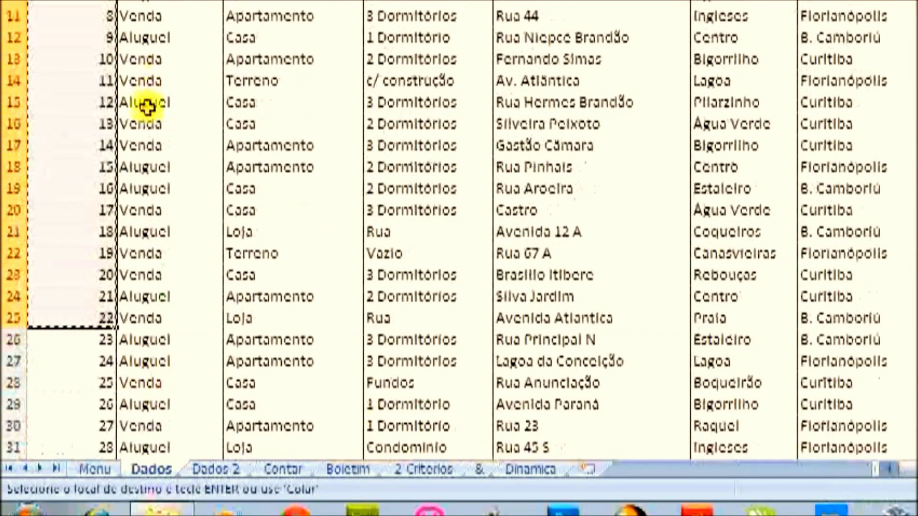
{"action": "scroll", "coordinate": [148, 94], "scroll_direction": "up", "scroll_amount": 3}
{"action": "left_click_drag", "start_coordinate": [81, 102], "coordinate": [66, 352]}
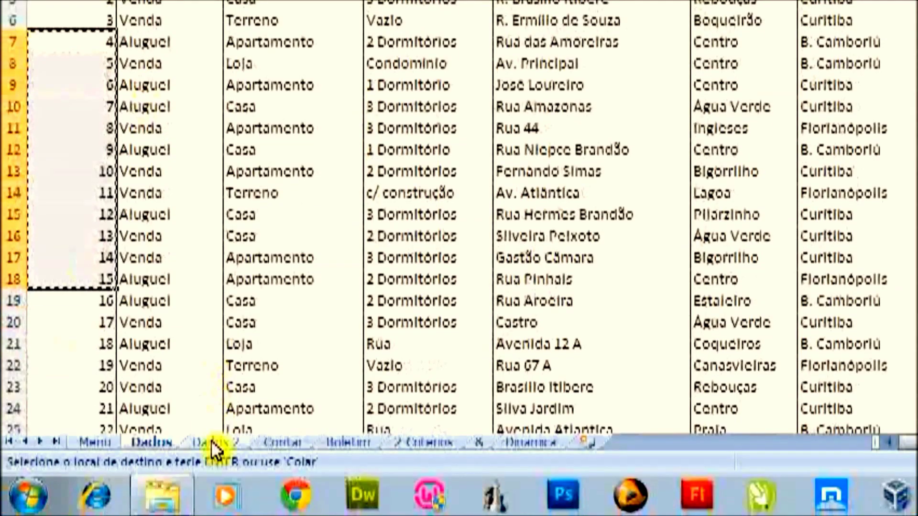
{"action": "left_click", "coordinate": [216, 505]}
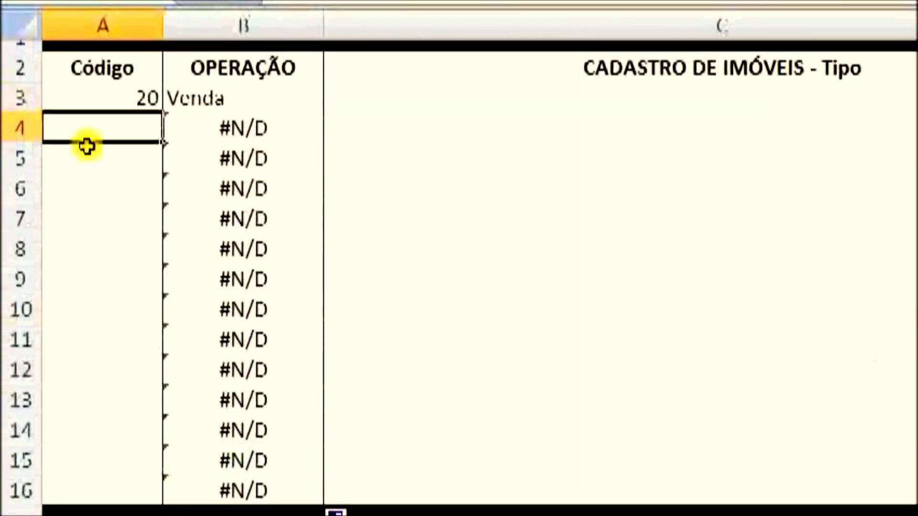
{"action": "key", "text": "ctrl+v"}
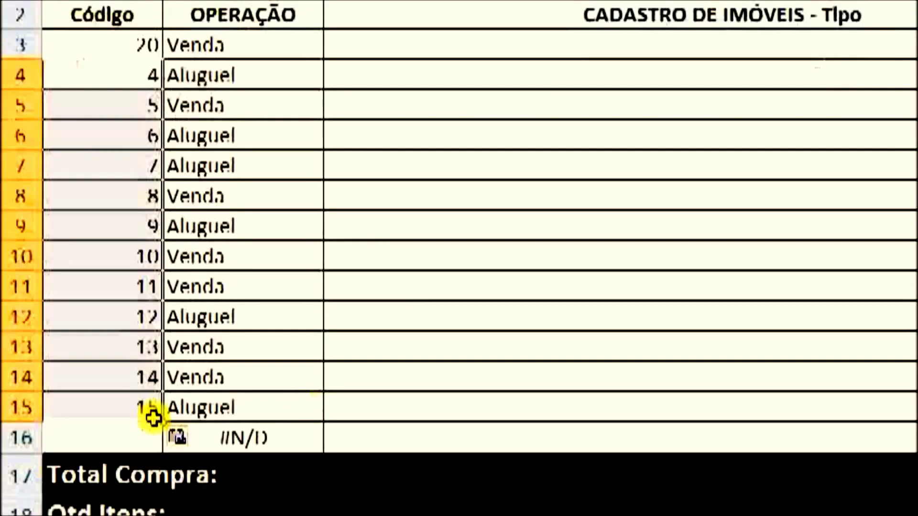
Enter property code 1 in cell A16 of the Dados 2 sheet
{"action": "left_click", "coordinate": [137, 430]}
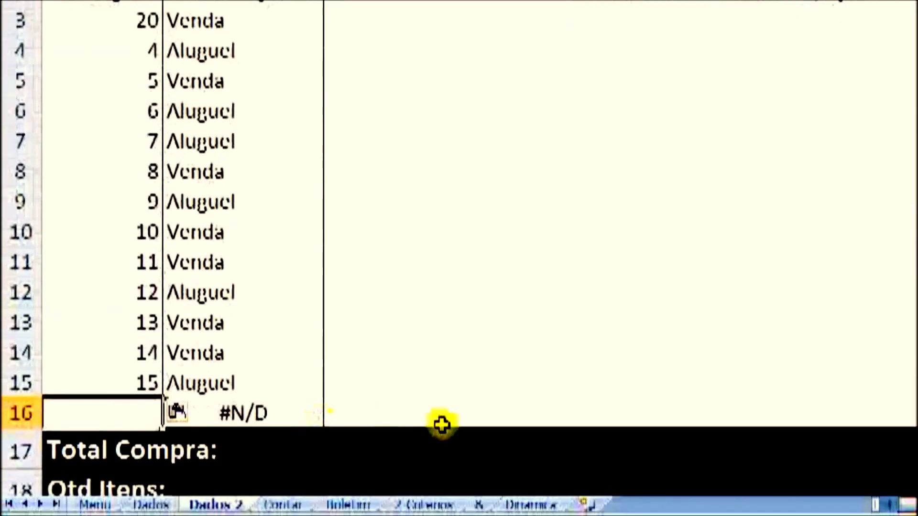
{"action": "type", "text": "1"}
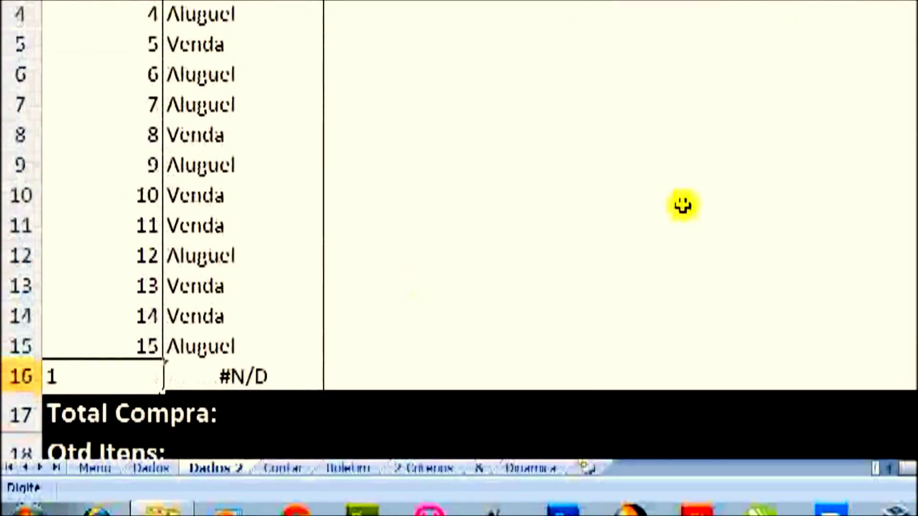
{"action": "key", "text": "Return"}
Start a PROCV formula in cell C3 under Tipo with A3 as the lookup value
{"action": "left_click", "coordinate": [471, 88]}
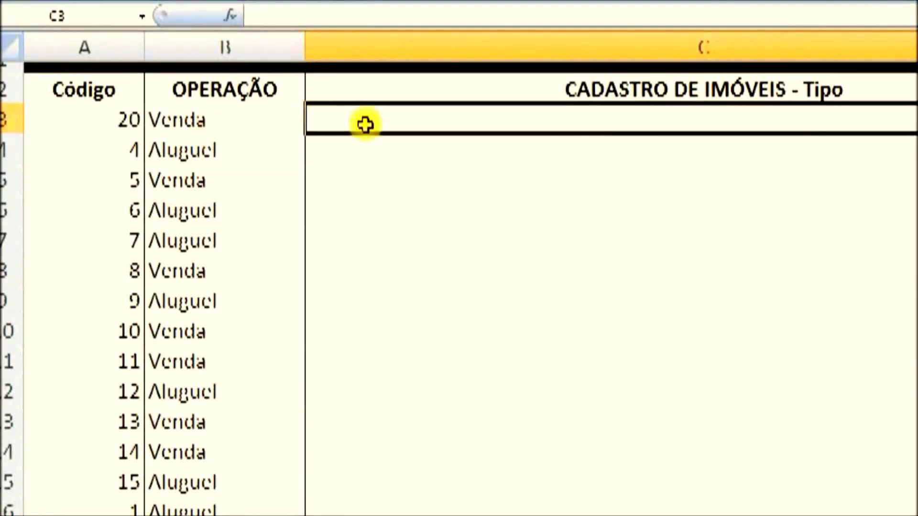
{"action": "type", "text": "=prco"}
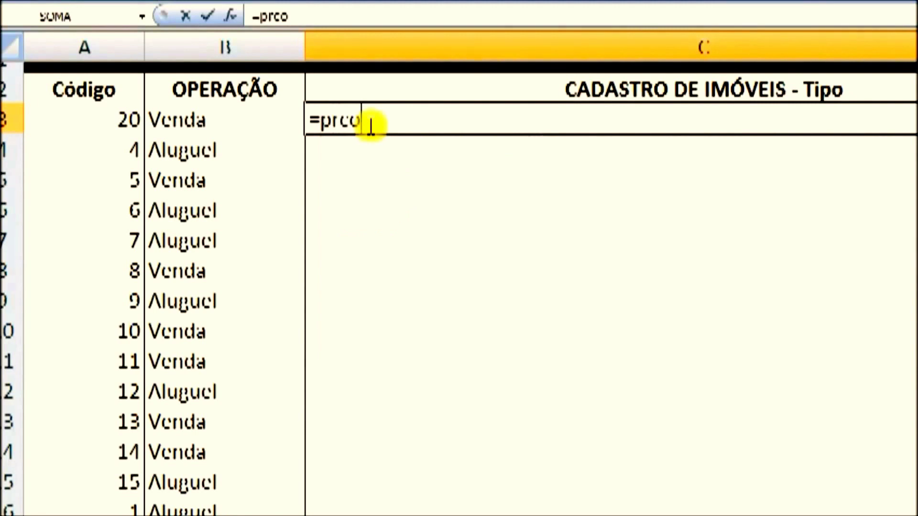
{"action": "key", "text": "BackSpace"}
{"action": "type", "text": "ocv"}
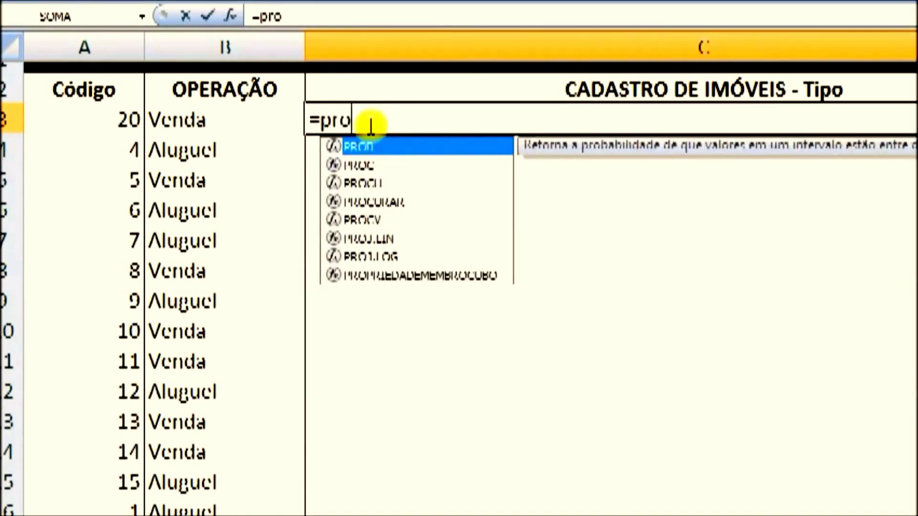
{"action": "type", "text": "("}
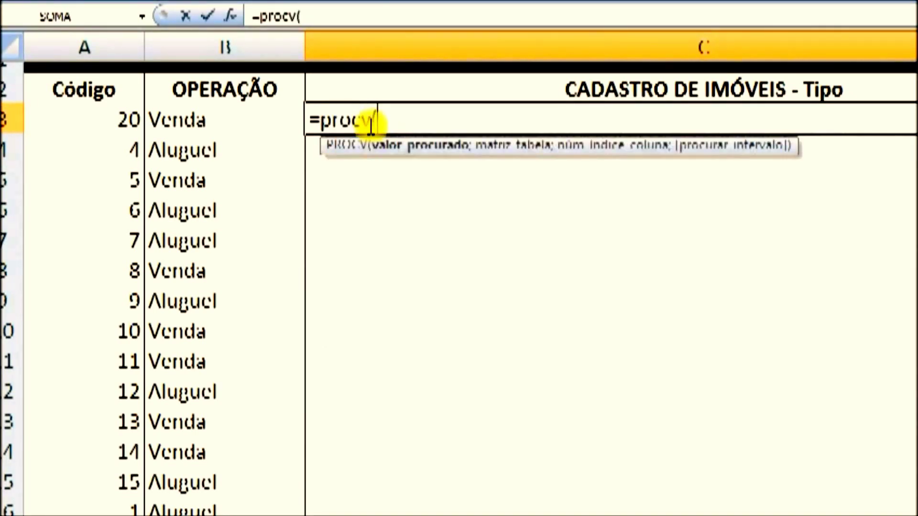
{"action": "left_click", "coordinate": [112, 119]}
{"action": "type", "text": ";"}
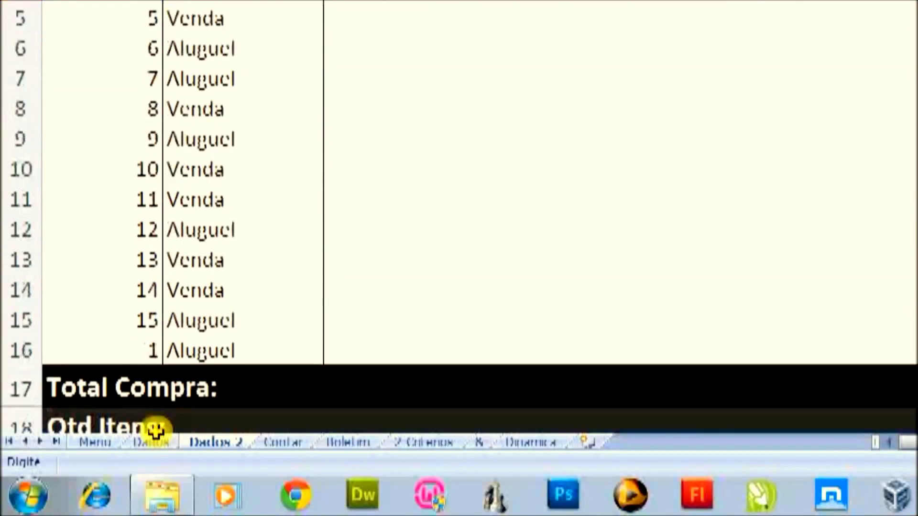
Set the Tipo formula's table array to the absolute range $A$4:$H$33 on the Dados sheet
{"action": "left_click", "coordinate": [156, 441]}
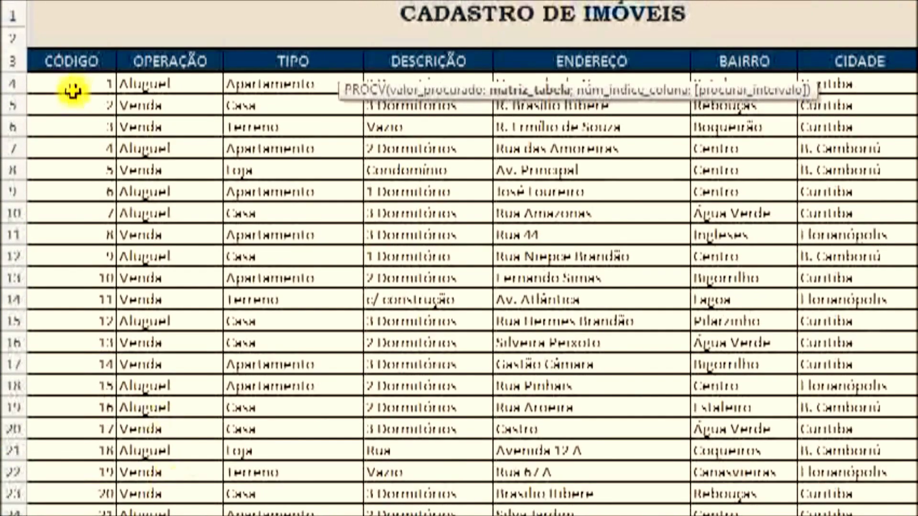
{"action": "left_click_drag", "start_coordinate": [74, 92], "coordinate": [774, 394]}
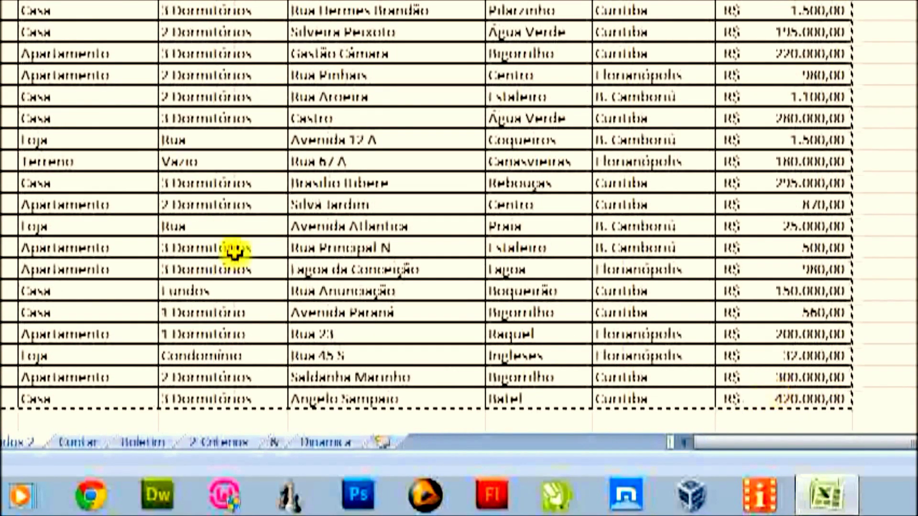
{"action": "scroll", "coordinate": [235, 251], "scroll_direction": "up", "scroll_amount": 3}
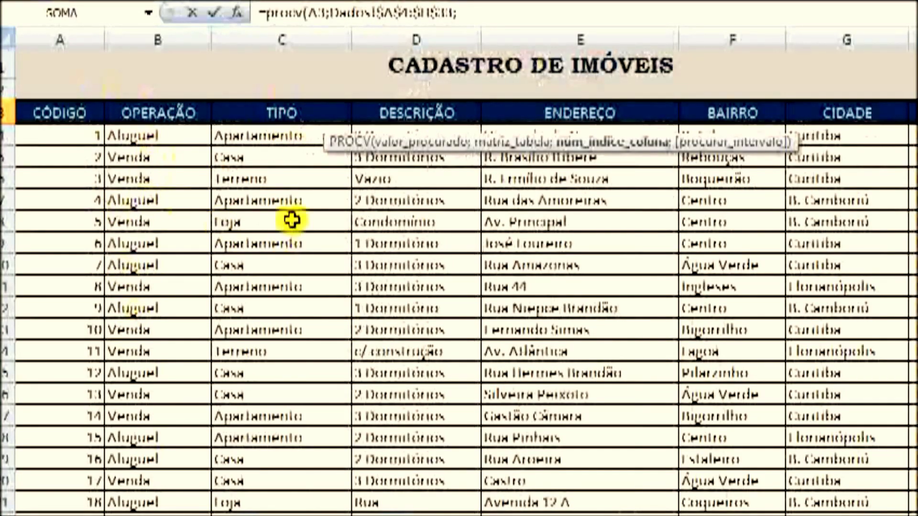
Complete the Tipo formula with column index 3 and fill it down the column from C3
{"action": "type", "text": "3"}
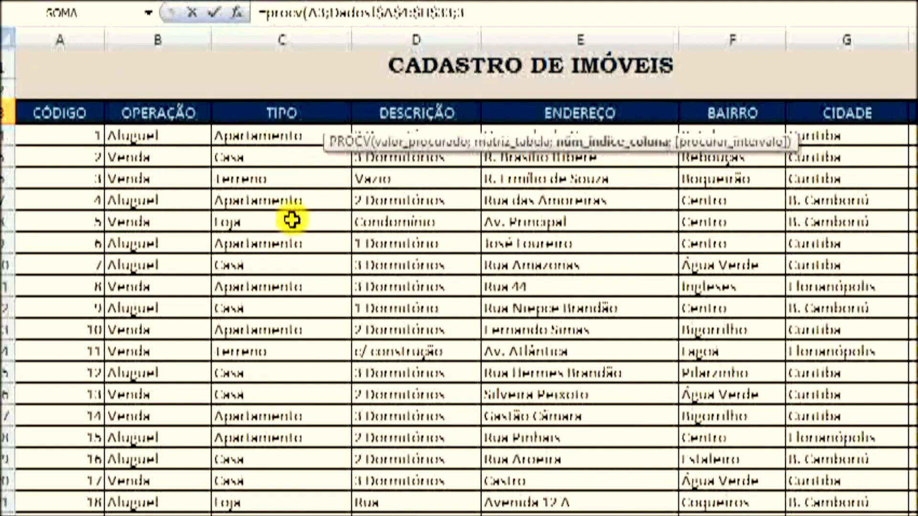
{"action": "key", "text": "Return"}
{"action": "left_click", "coordinate": [904, 128]}
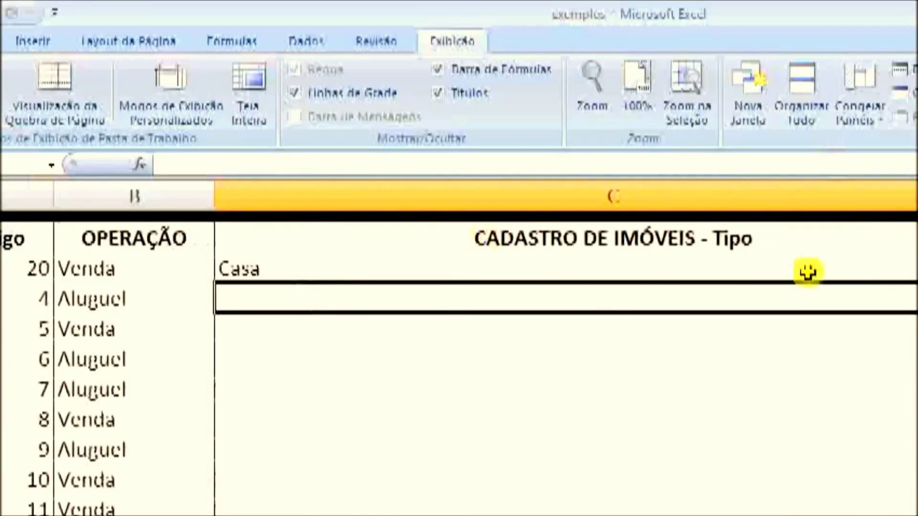
{"action": "double_click", "coordinate": [828, 287]}
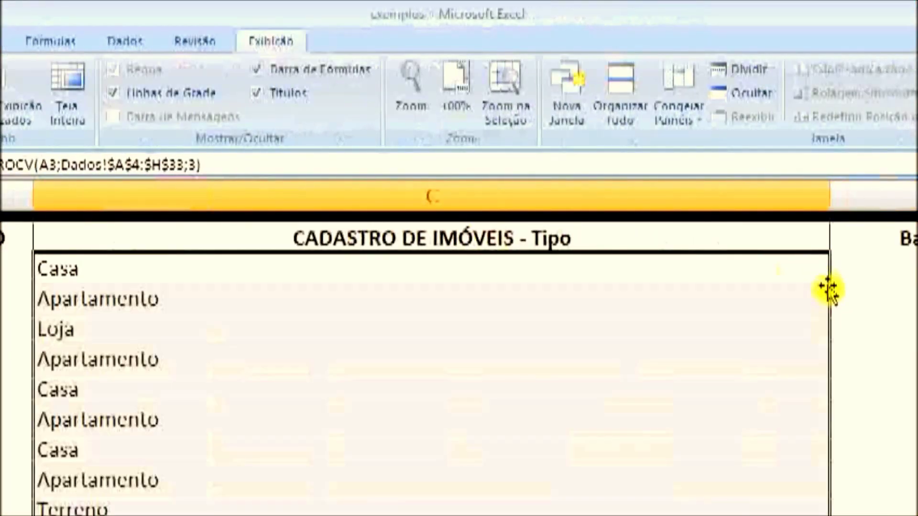
Start a PROCV formula in cell D3 under Bairro on the Dados 2 sheet
{"action": "left_click", "coordinate": [825, 268]}
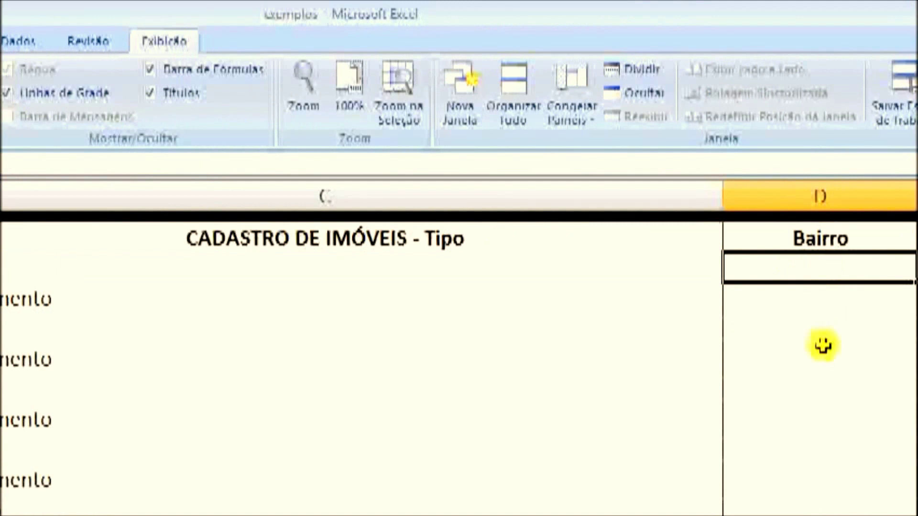
{"action": "type", "text": "=prco"}
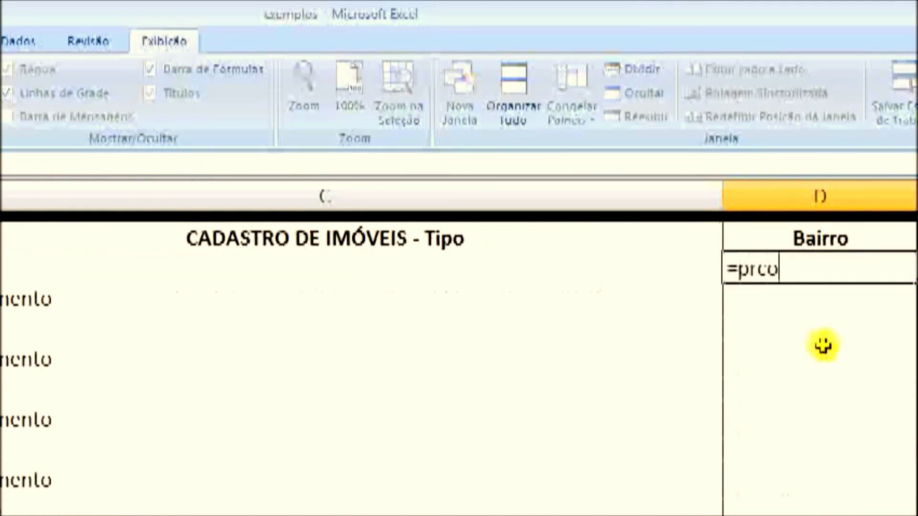
{"action": "key", "text": "BackSpace"}
{"action": "key", "text": "BackSpace"}
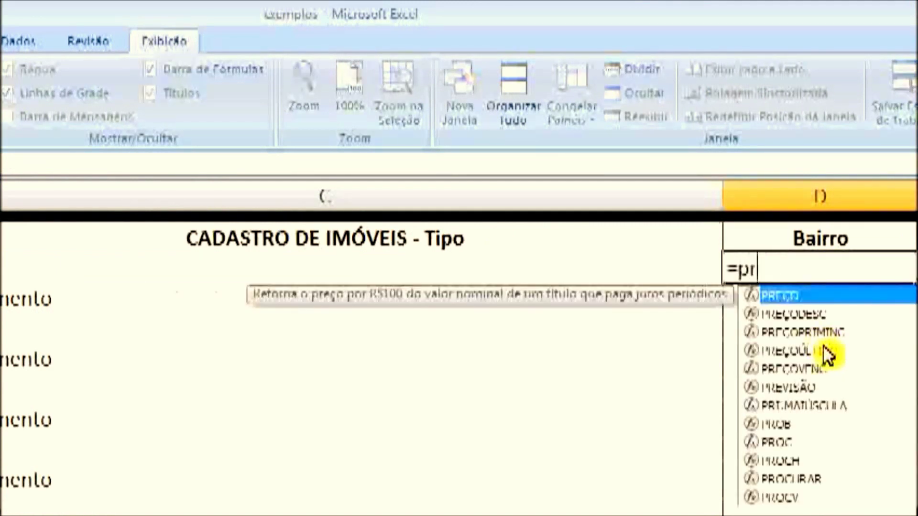
{"action": "type", "text": "ocv("}
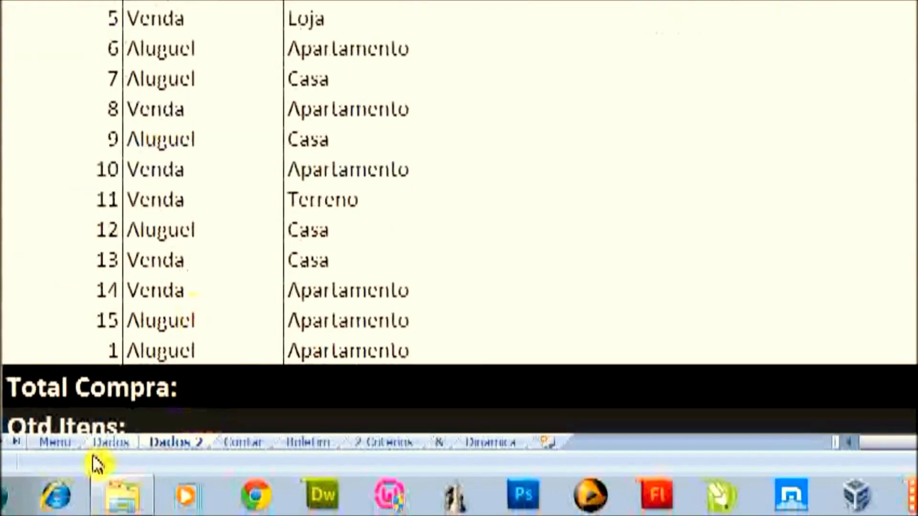
Complete the D3 formula with the Dados sheet's property records as table array, returning the neighbourhood
{"action": "left_click", "coordinate": [113, 445]}
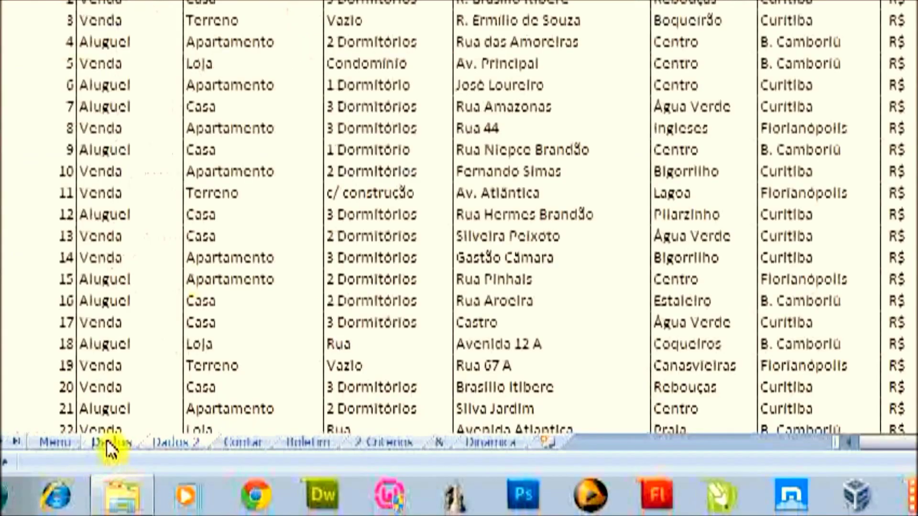
{"action": "left_click_drag", "start_coordinate": [60, 90], "coordinate": [842, 389]}
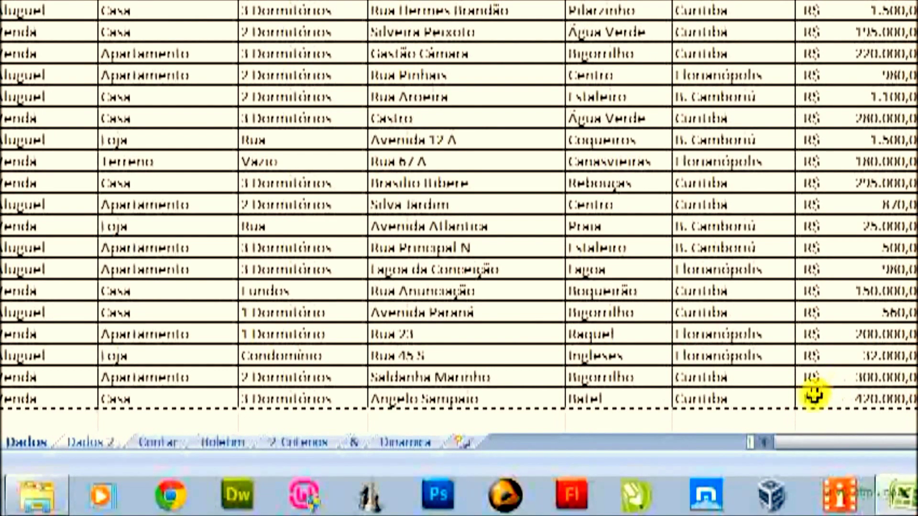
{"action": "key", "text": "Return"}
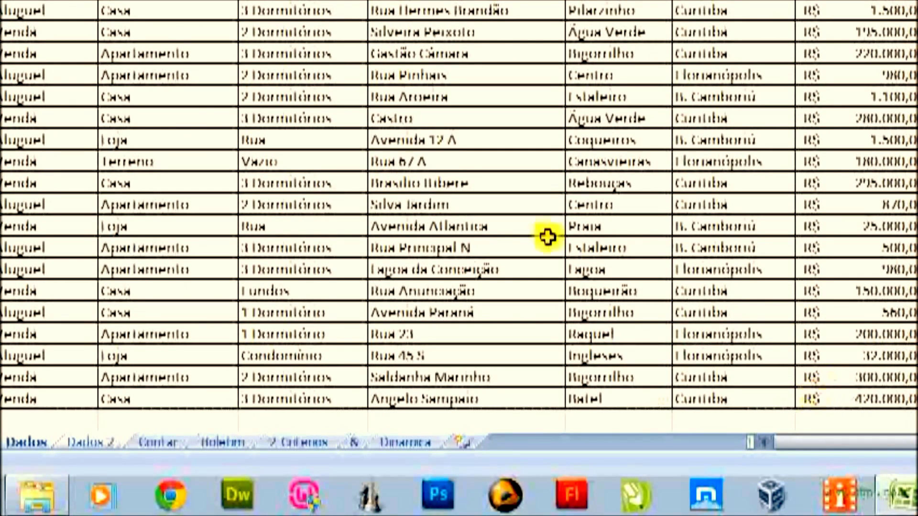
{"action": "scroll", "coordinate": [541, 233], "scroll_direction": "up", "scroll_amount": 3}
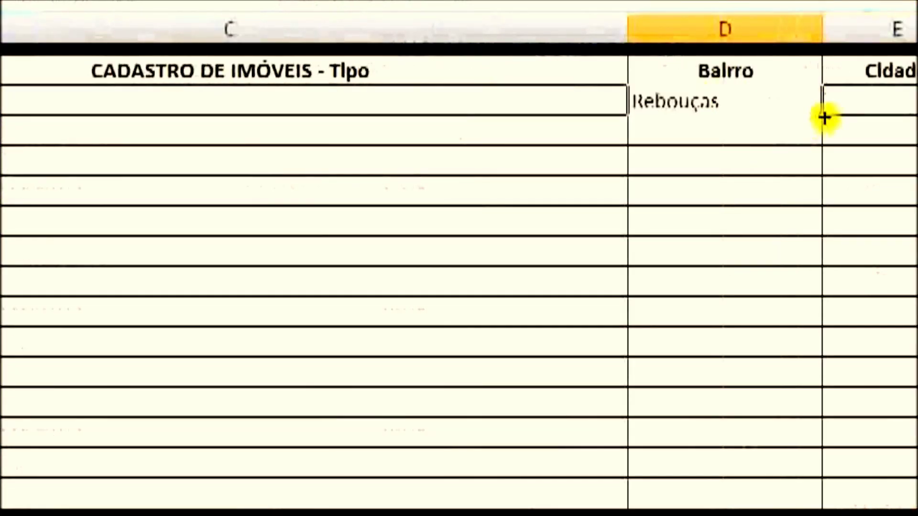
Fill the Bairro lookup formula down the column from D3 to the last property row
{"action": "double_click", "coordinate": [824, 117]}
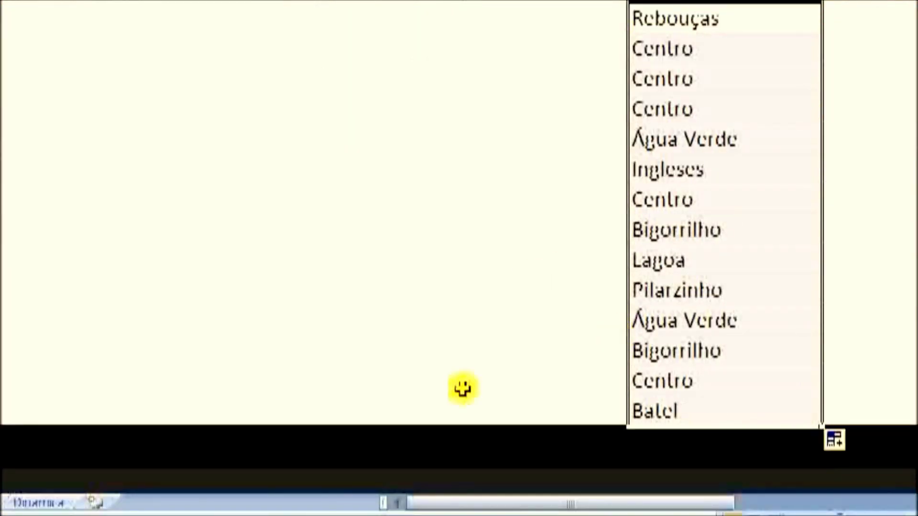
{"action": "left_click", "coordinate": [463, 388]}
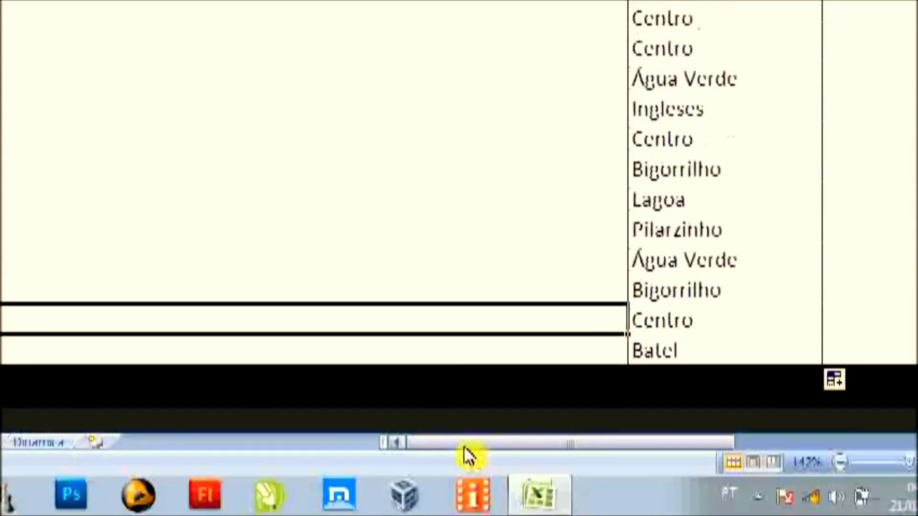
Start a PROCV formula in E3 under Cidade, using the row's property code in A3 as the lookup value
{"action": "left_click_drag", "start_coordinate": [463, 504], "coordinate": [580, 504]}
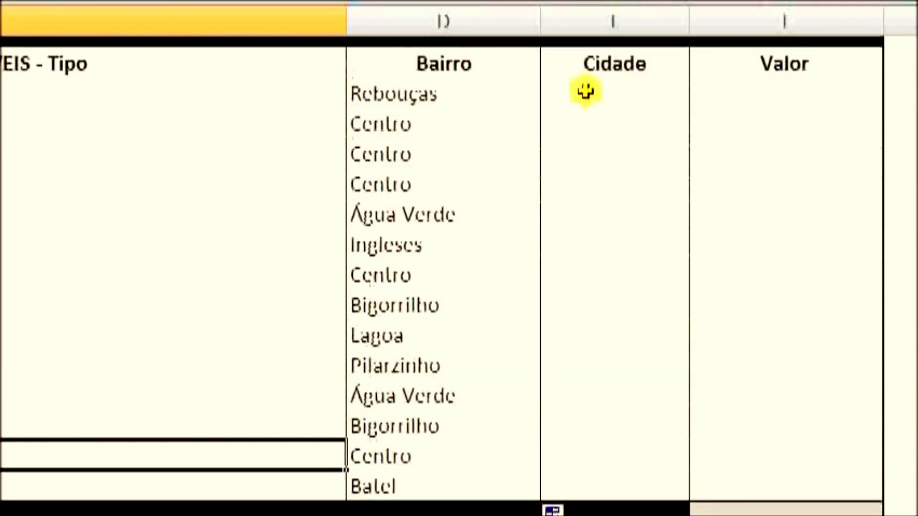
{"action": "left_click", "coordinate": [585, 91]}
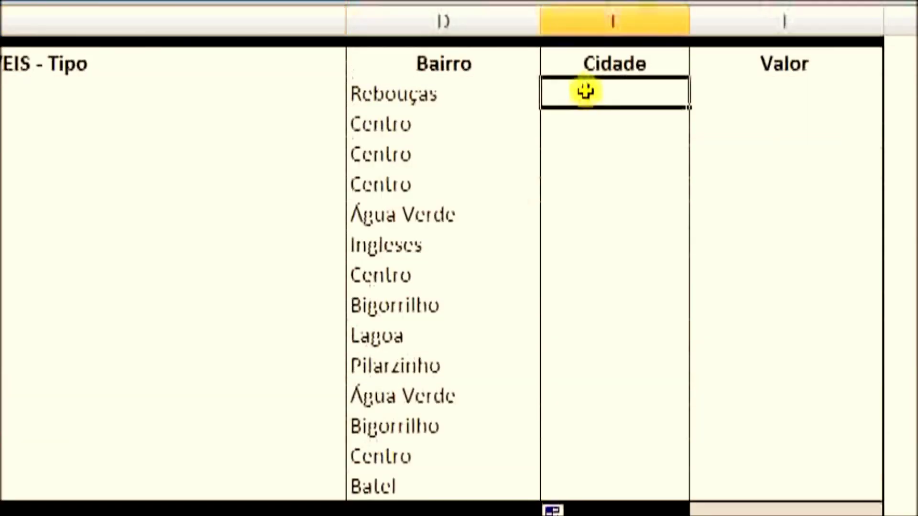
{"action": "type", "text": "="}
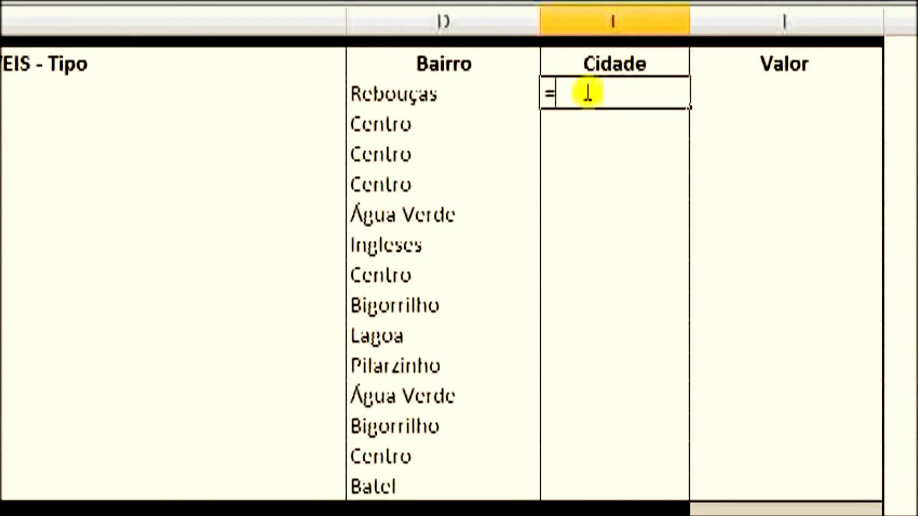
{"action": "type", "text": "procv"}
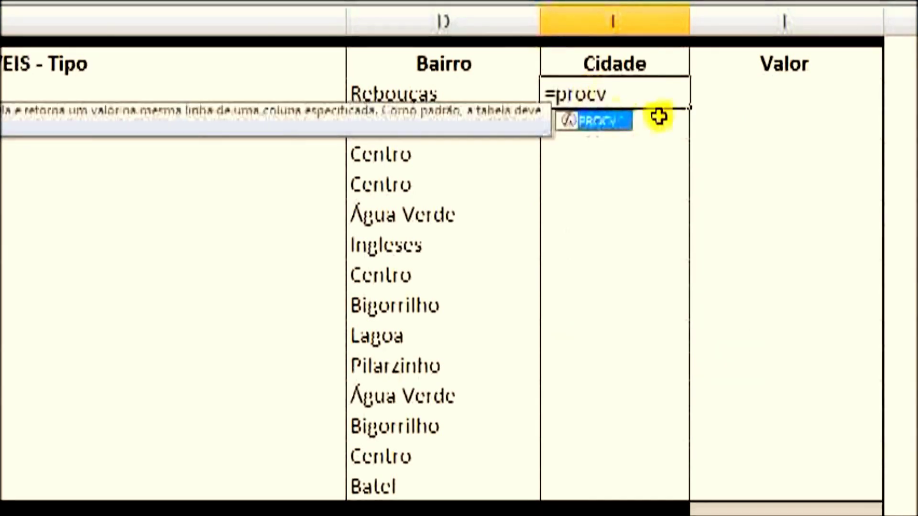
{"action": "type", "text": "("}
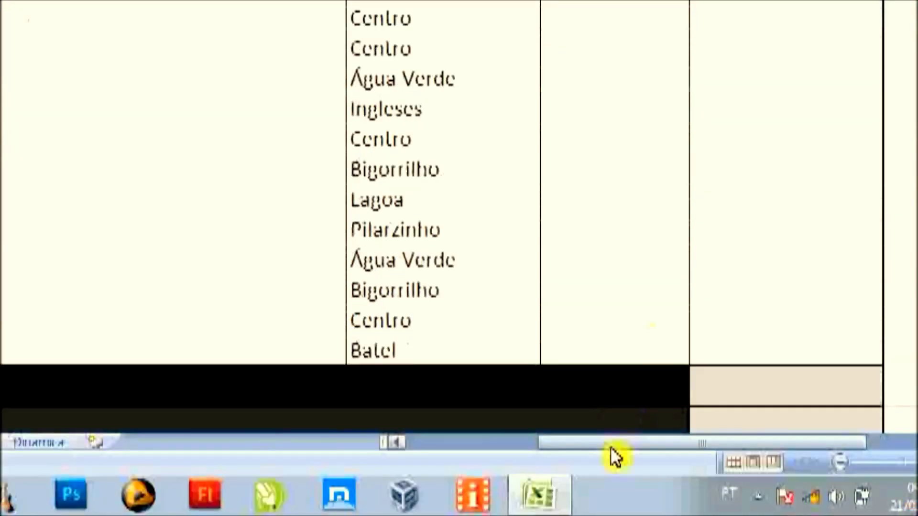
{"action": "left_click_drag", "start_coordinate": [609, 446], "coordinate": [257, 452]}
{"action": "left_click", "coordinate": [77, 92]}
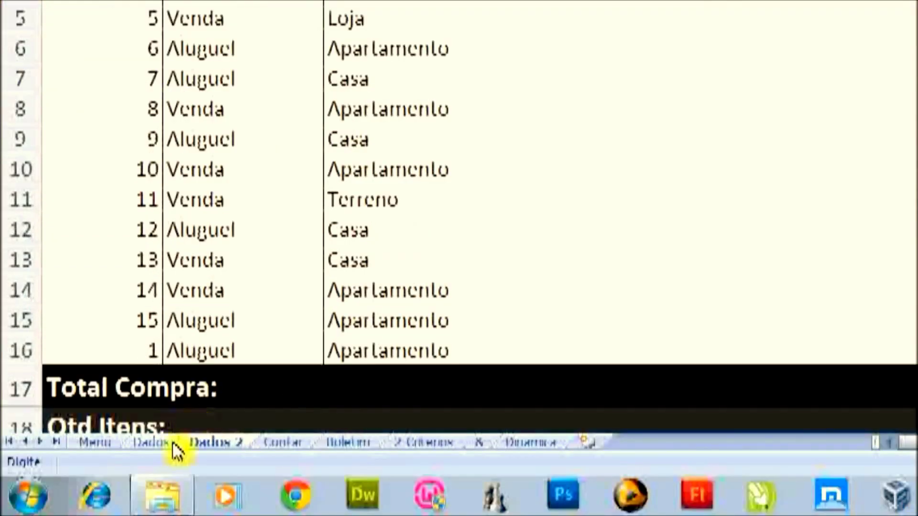
Complete the Cidade formula with the Dados sheet's property records as table array, returning the city, and fill it down from E3
{"action": "left_click", "coordinate": [178, 445]}
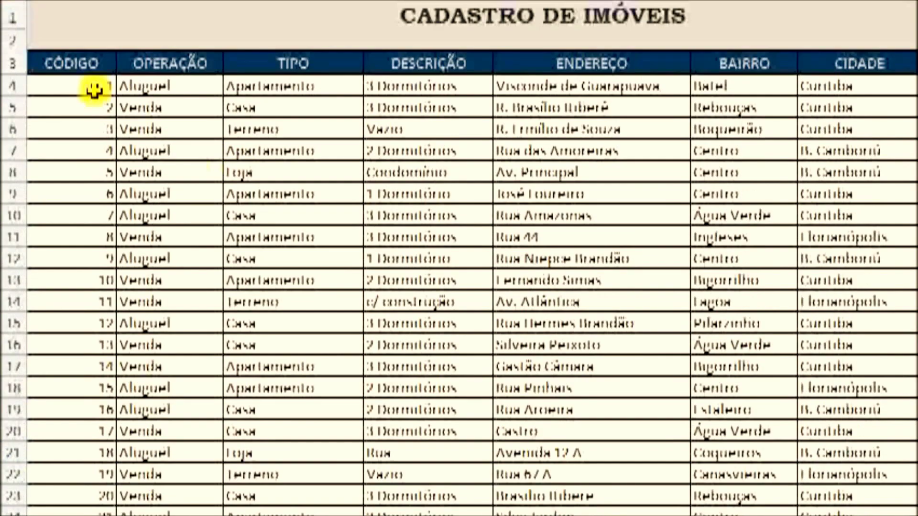
{"action": "left_click_drag", "start_coordinate": [94, 90], "coordinate": [741, 405]}
{"action": "key", "text": "ctrl+c"}
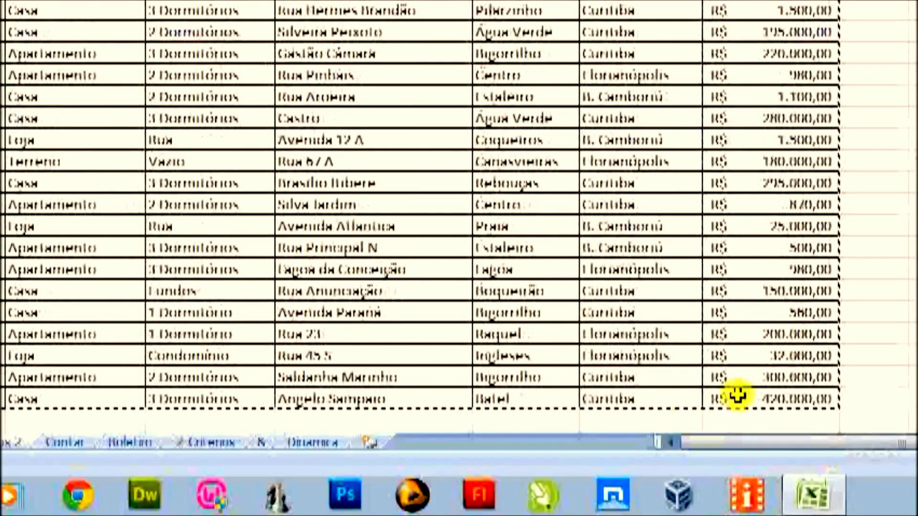
{"action": "key", "text": "Escape"}
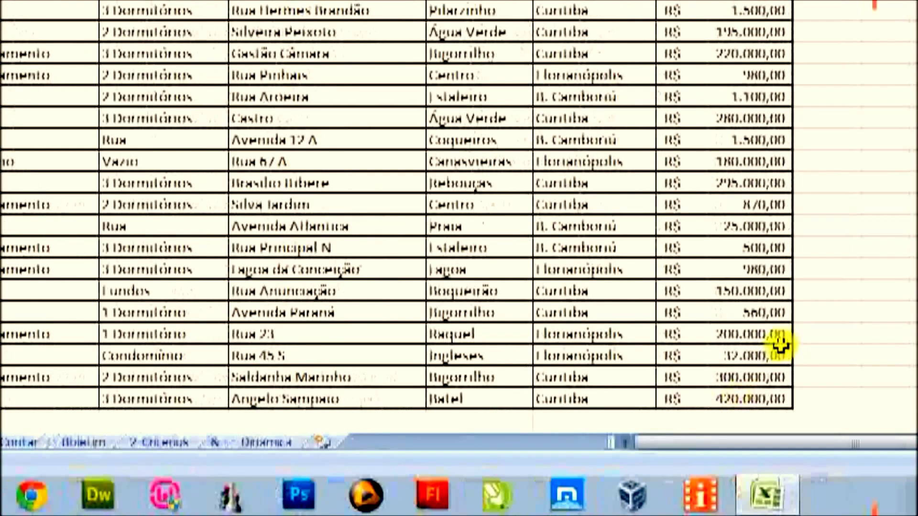
{"action": "scroll", "coordinate": [828, 257], "scroll_direction": "up", "scroll_amount": 3}
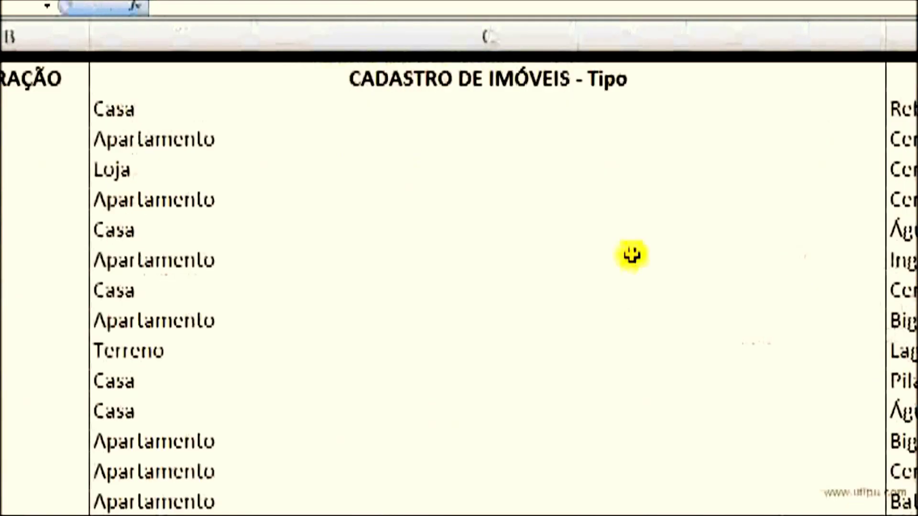
{"action": "left_click", "coordinate": [703, 115]}
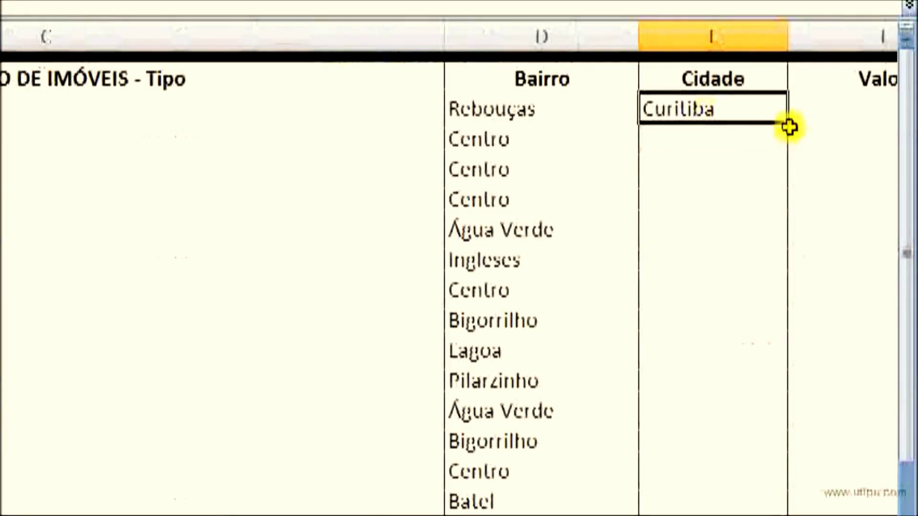
{"action": "double_click", "coordinate": [789, 125]}
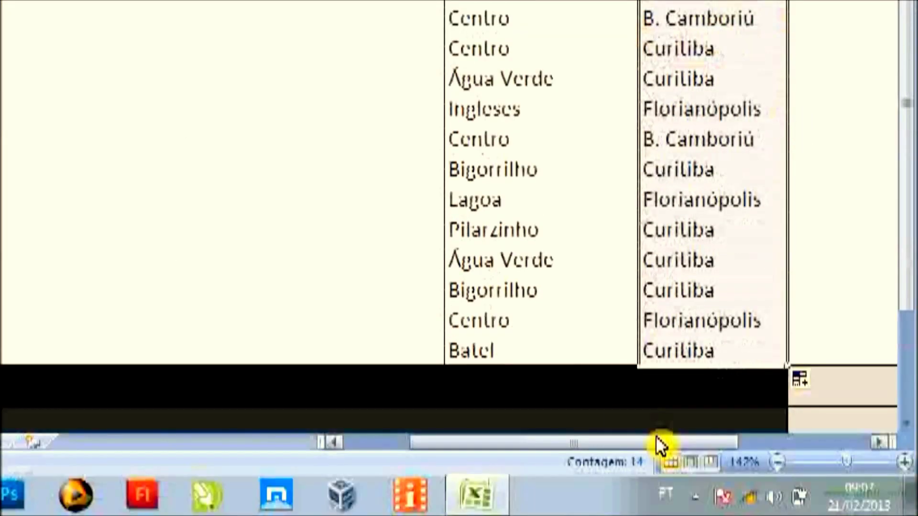
Start a PROCV formula in F3 under Valor, using the property code in A3 as the lookup value
{"action": "left_click_drag", "start_coordinate": [660, 445], "coordinate": [717, 436]}
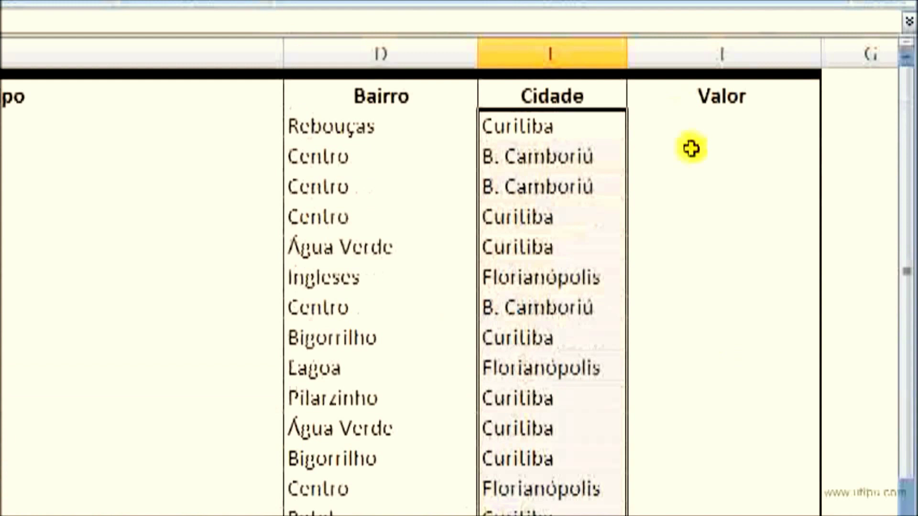
{"action": "left_click", "coordinate": [681, 125]}
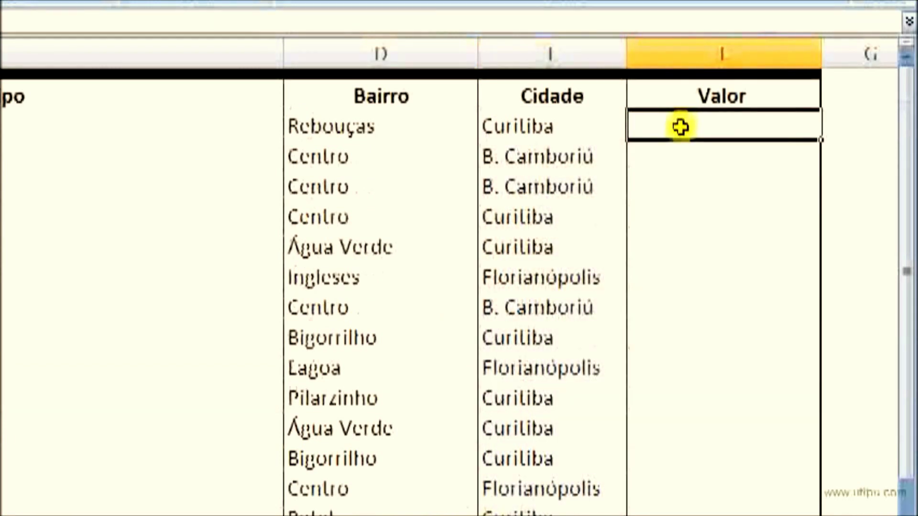
{"action": "type", "text": "=va"}
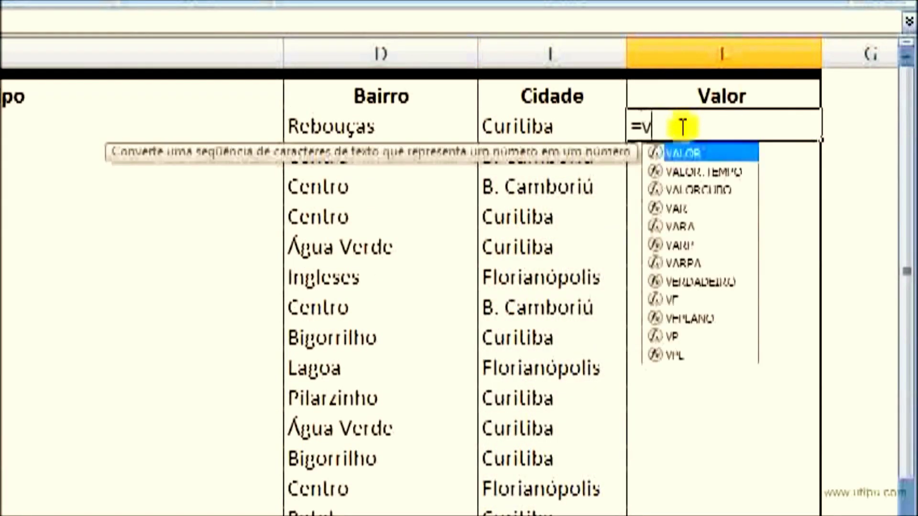
{"action": "key", "text": "BackSpace"}
{"action": "key", "text": "BackSpace"}
{"action": "type", "text": "pro"}
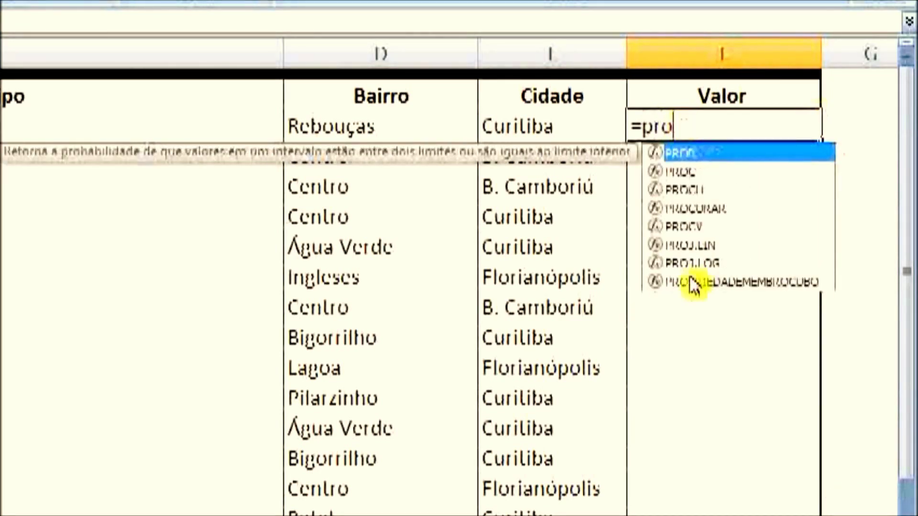
{"action": "double_click", "coordinate": [680, 228]}
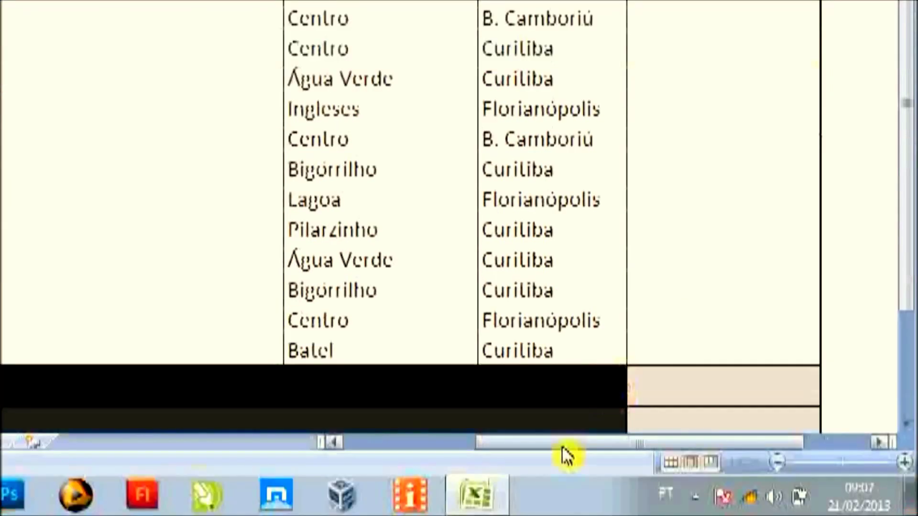
{"action": "left_click", "coordinate": [559, 441]}
{"action": "left_click_drag", "start_coordinate": [559, 441], "coordinate": [382, 462]}
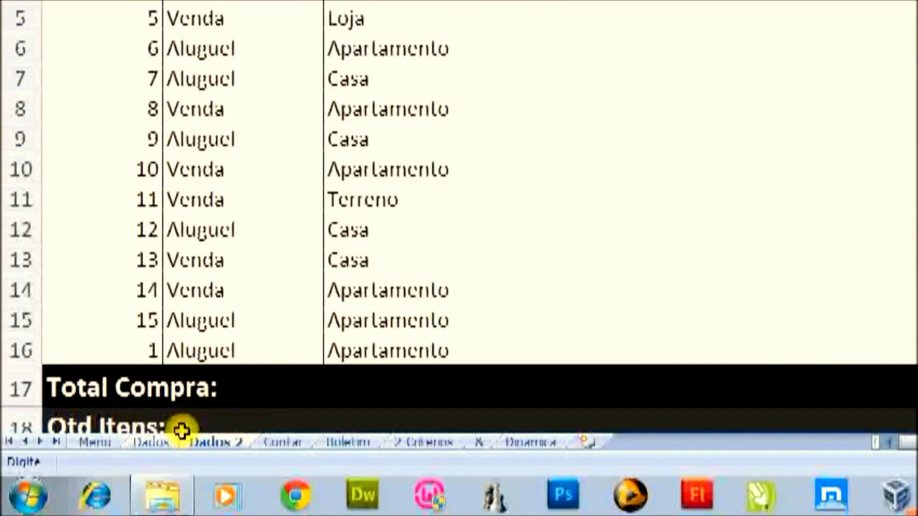
Complete the Valor formula with absolute range $A$4:$H$33 on the Dados sheet and column index 8, and fill it down from F3
{"action": "left_click", "coordinate": [162, 437]}
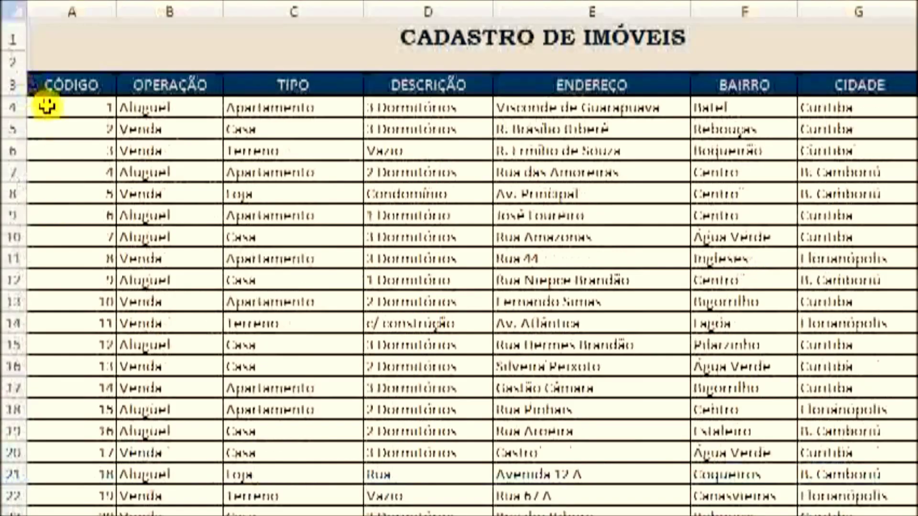
{"action": "left_click_drag", "start_coordinate": [47, 106], "coordinate": [832, 392]}
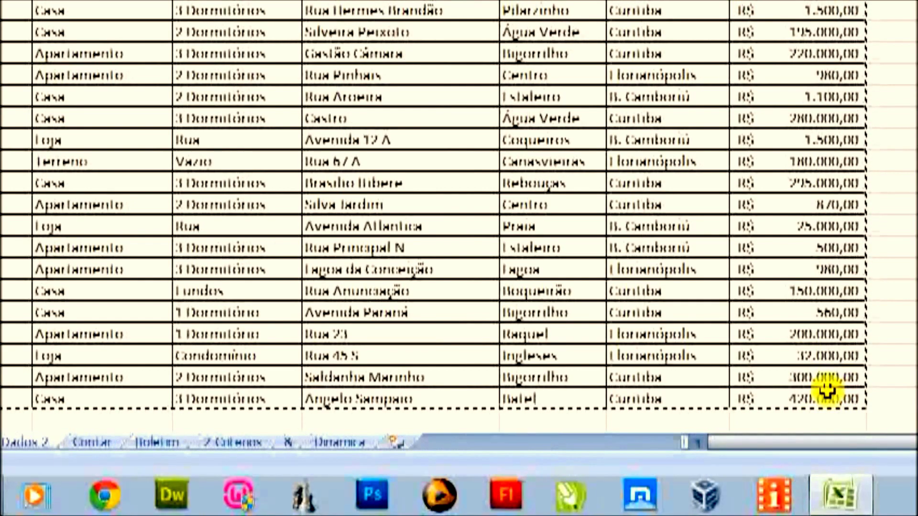
{"action": "type", "text": ";"}
{"action": "scroll", "coordinate": [631, 230], "scroll_direction": "up", "scroll_amount": 2}
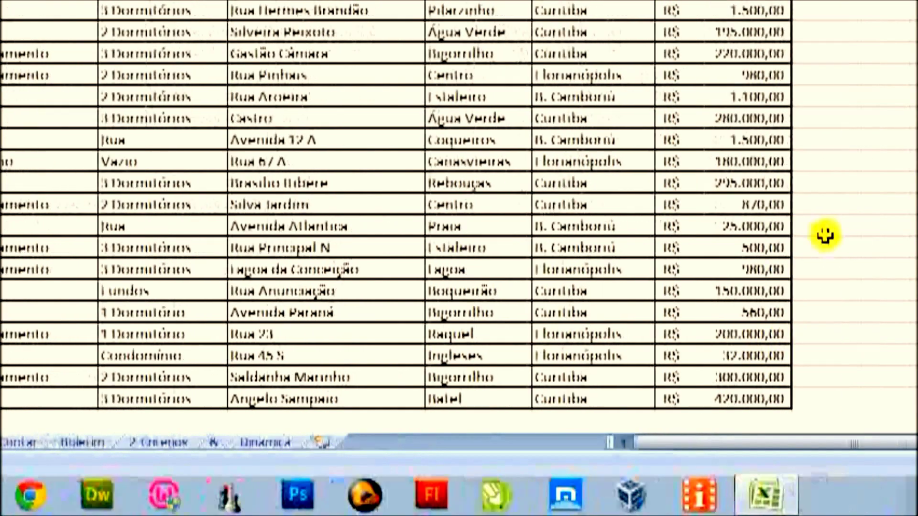
{"action": "scroll", "coordinate": [632, 231], "scroll_direction": "up", "scroll_amount": 1}
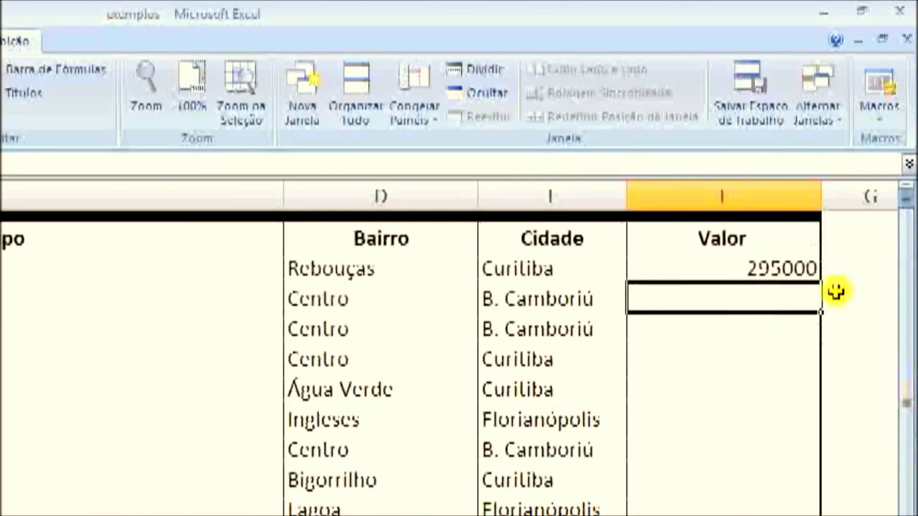
{"action": "left_click", "coordinate": [811, 270]}
{"action": "double_click", "coordinate": [823, 282]}
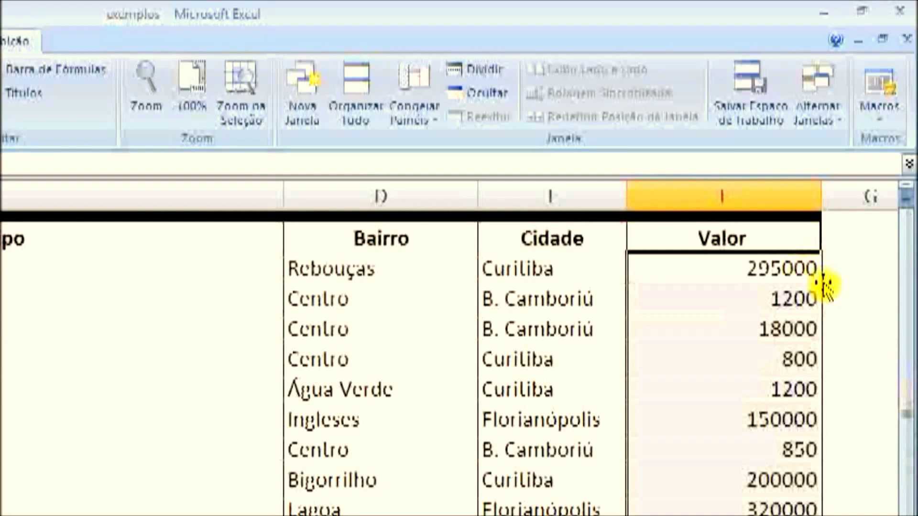
Format the filled Valor cells with the Contábil number format in R$
{"action": "left_click", "coordinate": [58, 40]}
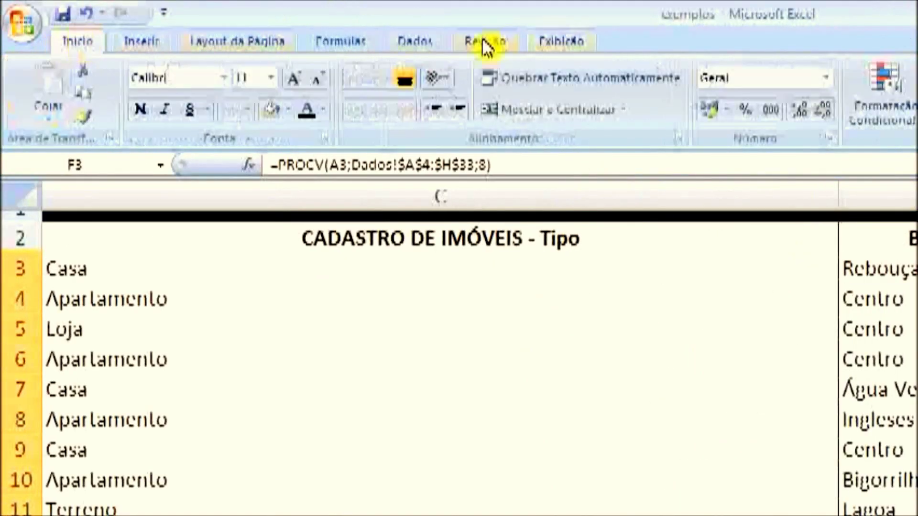
{"action": "left_click", "coordinate": [797, 78]}
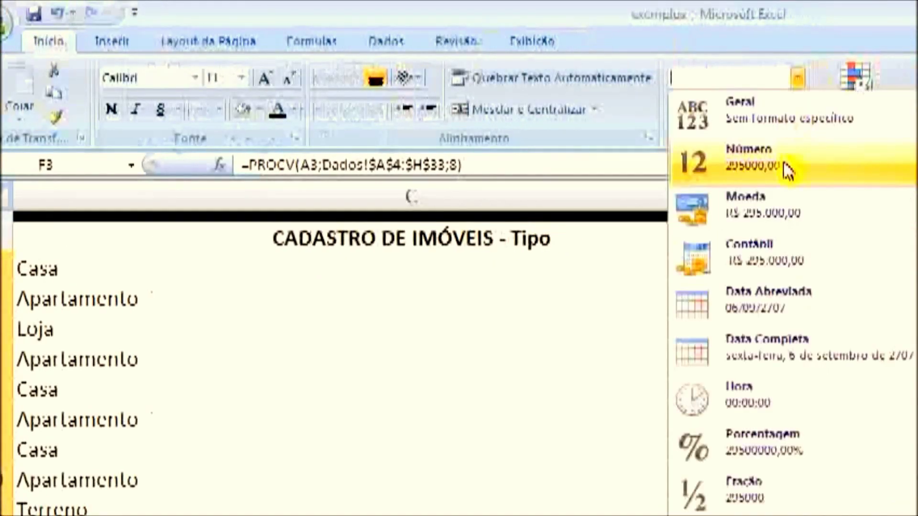
{"action": "left_click", "coordinate": [778, 258]}
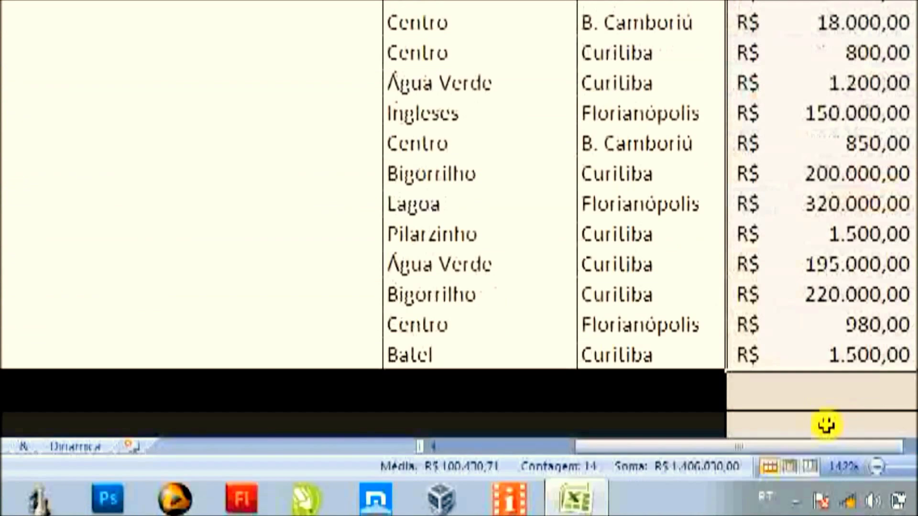
Sum the Valor column in the Total Compra row with SOMA over F3:F16
{"action": "scroll", "coordinate": [703, 380], "scroll_direction": "down", "scroll_amount": 2}
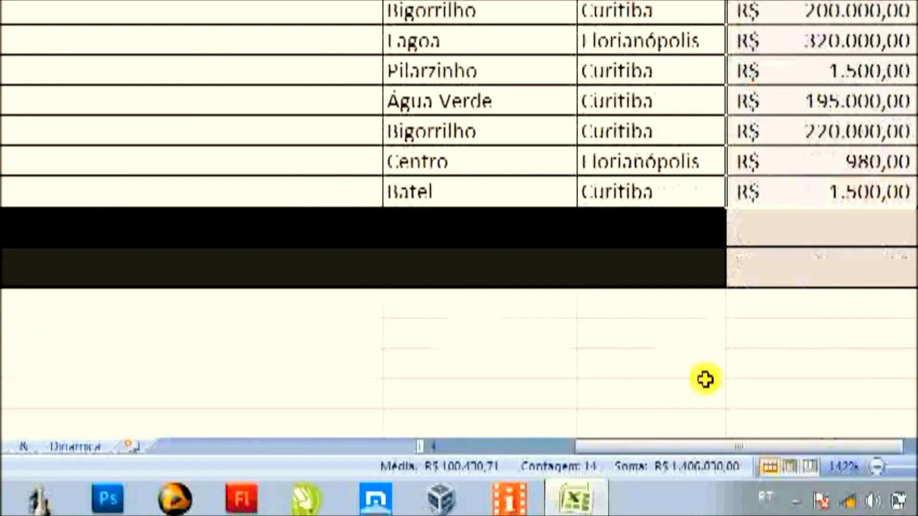
{"action": "left_click_drag", "start_coordinate": [685, 447], "coordinate": [445, 462]}
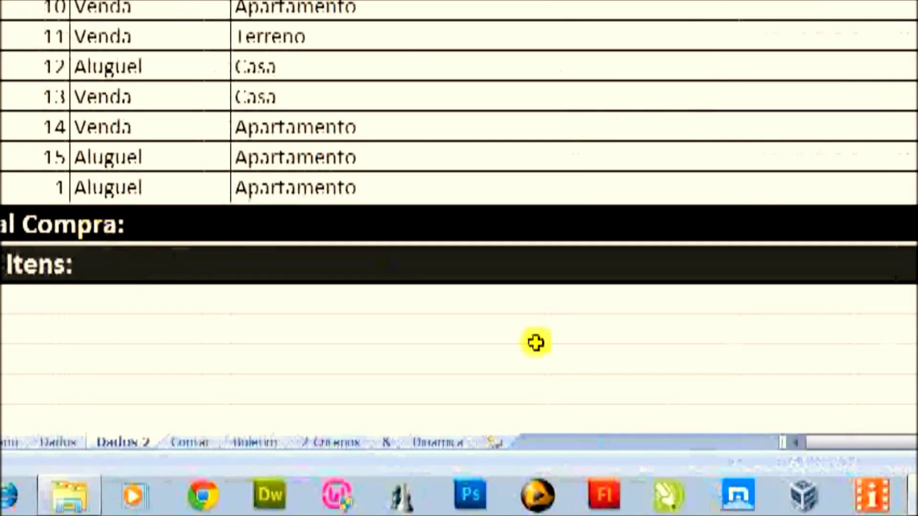
{"action": "mouse_move", "coordinate": [813, 443]}
{"action": "left_mouse_down"}
{"action": "mouse_move", "coordinate": [790, 443]}
{"action": "mouse_move", "coordinate": [822, 442]}
{"action": "left_mouse_up"}
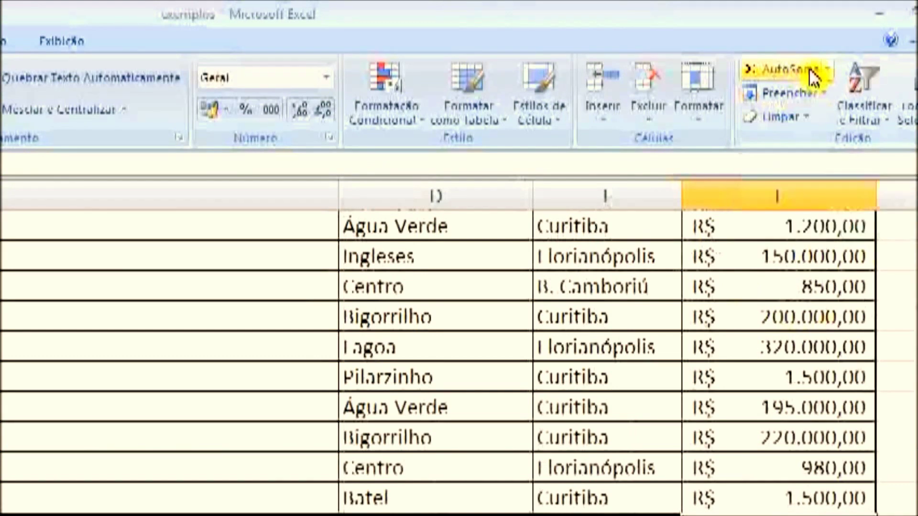
{"action": "left_click", "coordinate": [811, 77]}
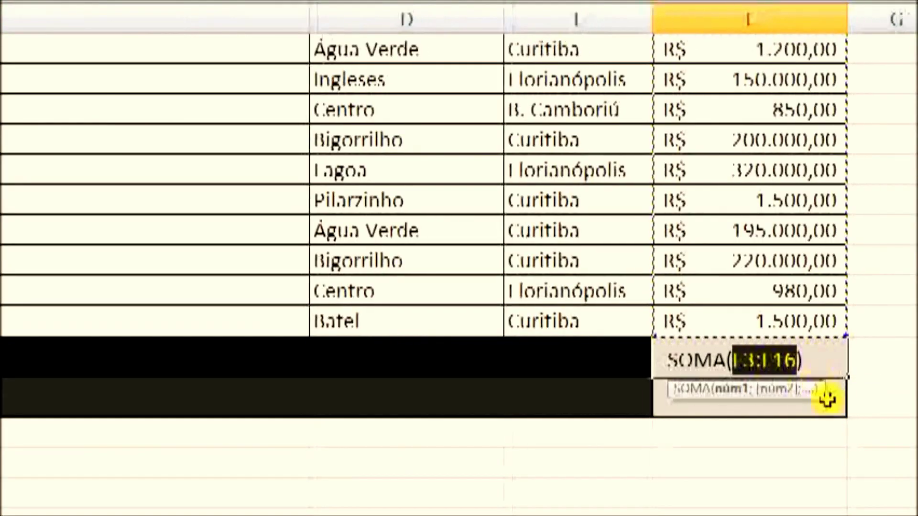
{"action": "scroll", "coordinate": [826, 396], "scroll_direction": "down", "scroll_amount": 1}
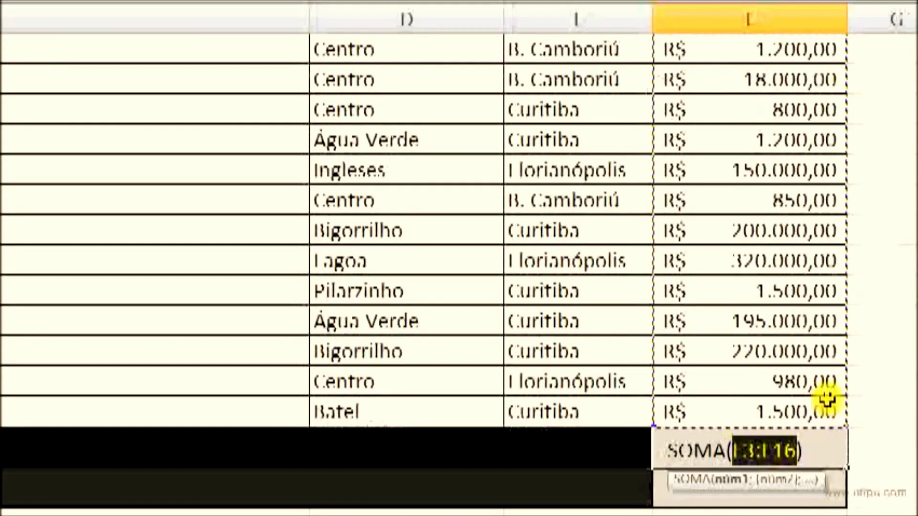
{"action": "key", "text": "Return"}
{"action": "scroll", "coordinate": [716, 424], "scroll_direction": "down", "scroll_amount": 2}
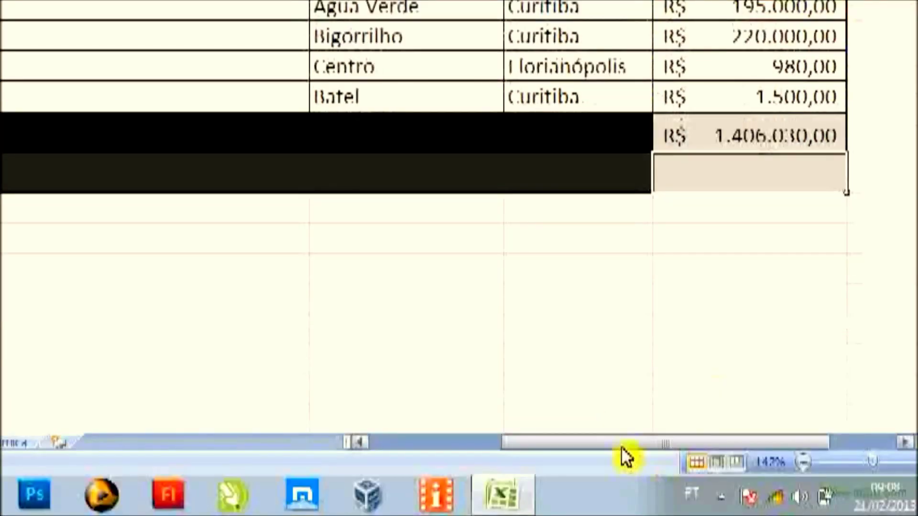
{"action": "left_click_drag", "start_coordinate": [621, 447], "coordinate": [850, 446]}
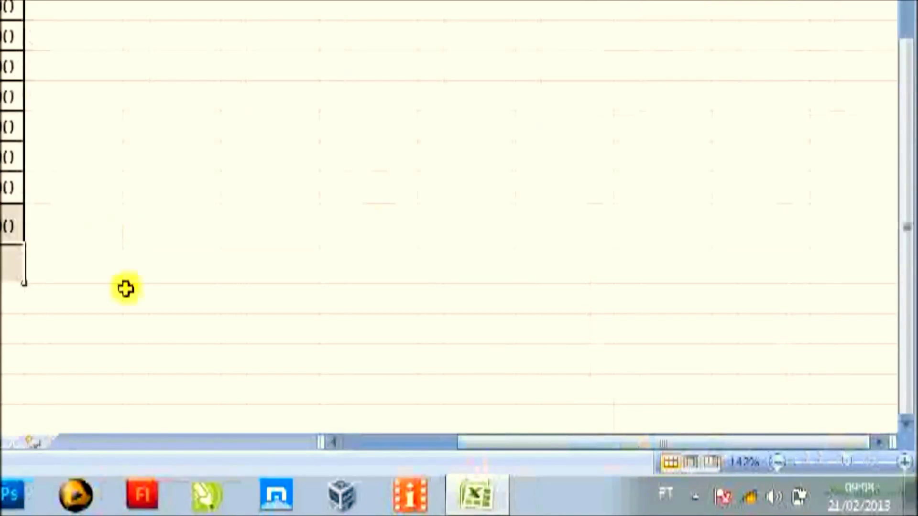
Count the property entries in the cell below Total Compra's sum, using CONT.VALORES over C3:C16
{"action": "left_click_drag", "start_coordinate": [564, 443], "coordinate": [473, 443]}
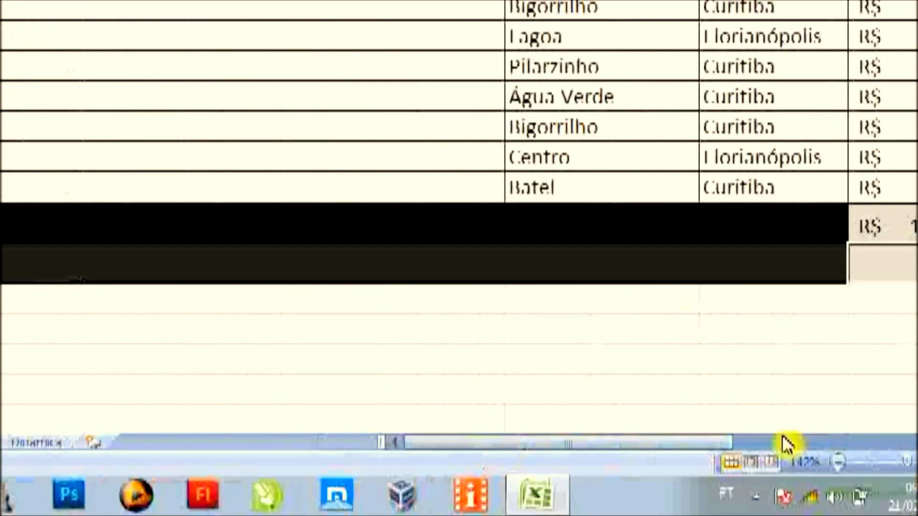
{"action": "left_click_drag", "start_coordinate": [674, 447], "coordinate": [698, 441]}
{"action": "left_click_drag", "start_coordinate": [748, 441], "coordinate": [781, 437]}
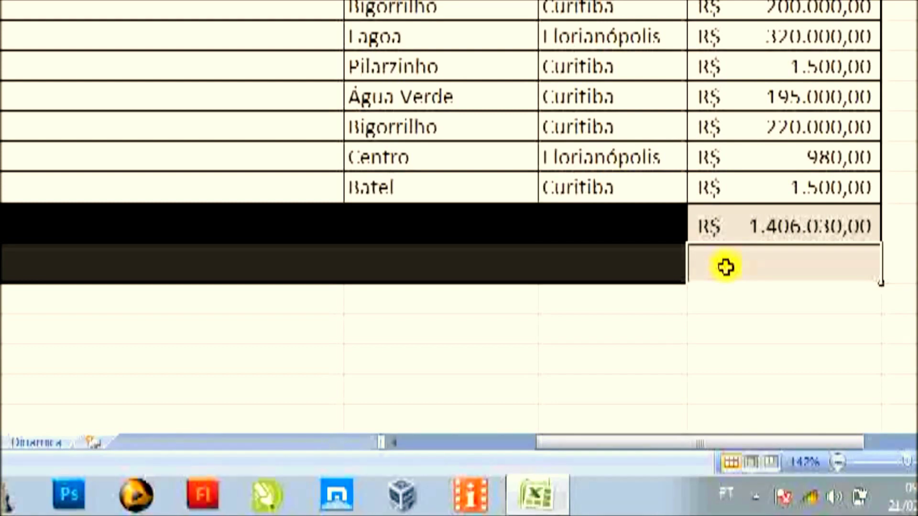
{"action": "type", "text": "="}
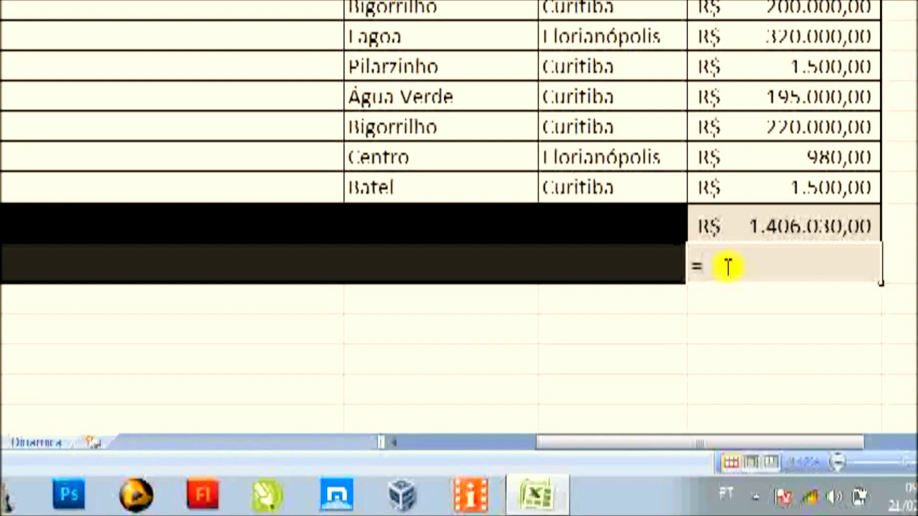
{"action": "type", "text": "cont"}
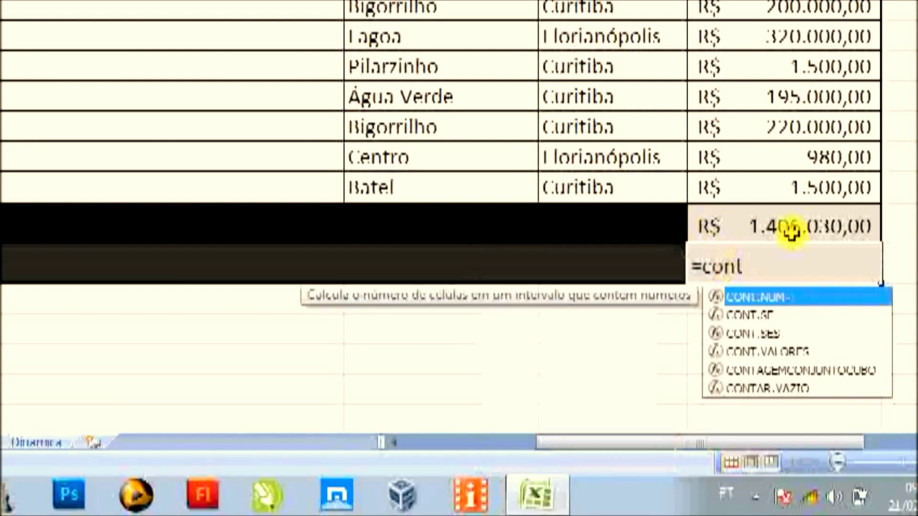
{"action": "double_click", "coordinate": [748, 353]}
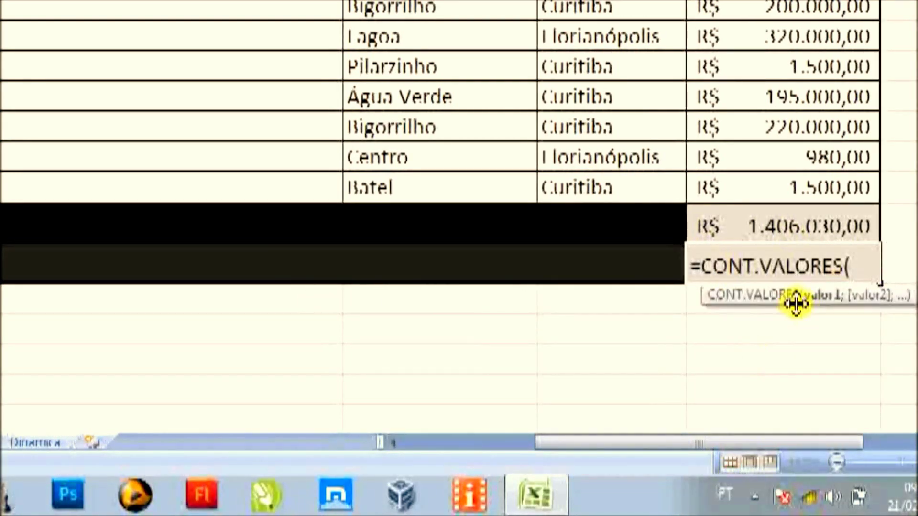
{"action": "scroll", "coordinate": [496, 272], "scroll_direction": "up", "scroll_amount": 2}
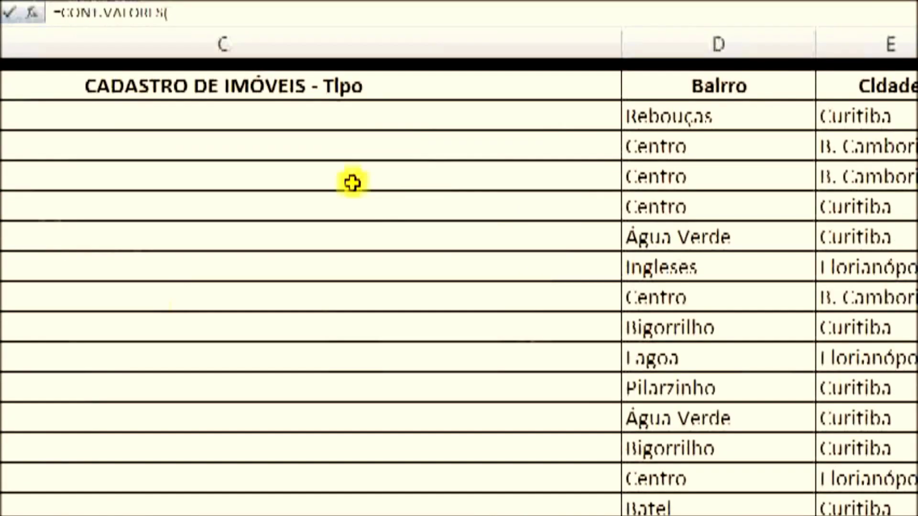
{"action": "left_click_drag", "start_coordinate": [389, 127], "coordinate": [389, 489]}
{"action": "left_click_drag", "start_coordinate": [389, 425], "coordinate": [389, 443]}
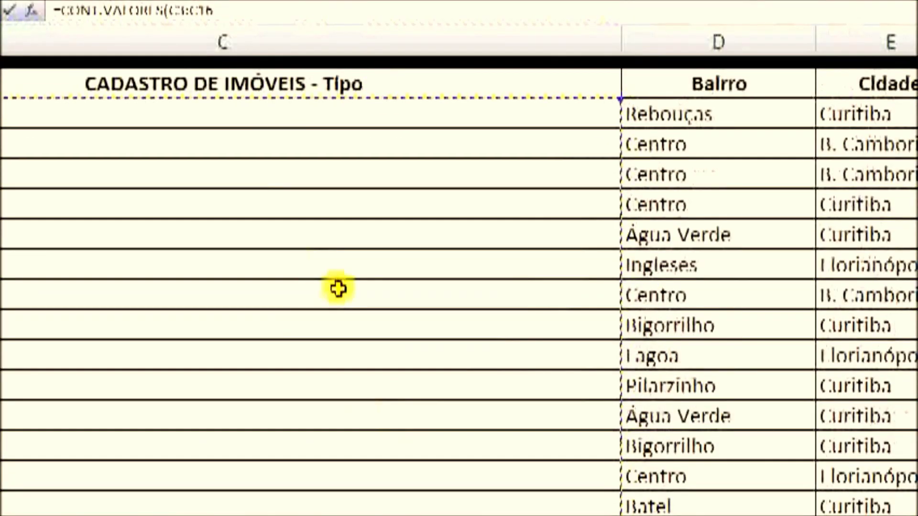
{"action": "type", "text": ")"}
{"action": "key", "text": "Return"}
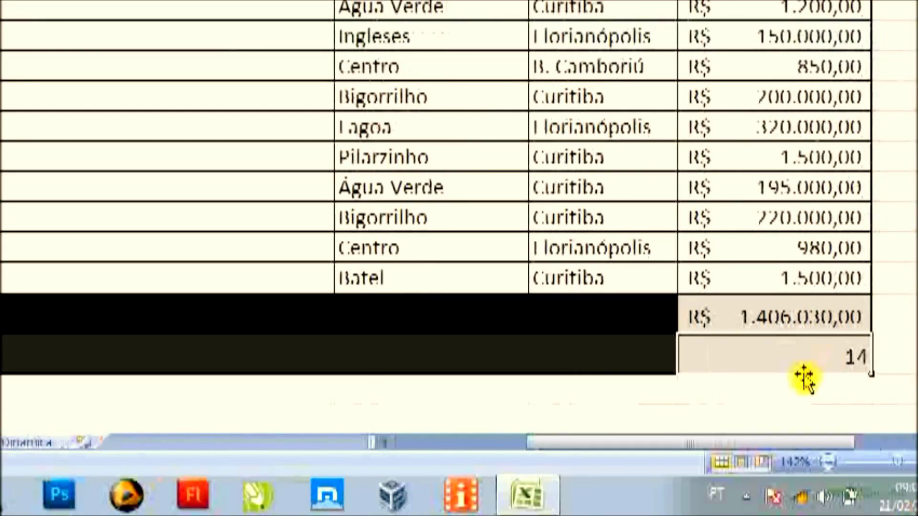
Switch from Dados 2 to the next sheet, which holds the Quantidades list and the Produto summary table
{"action": "scroll", "coordinate": [180, 211], "scroll_direction": "up", "scroll_amount": 1}
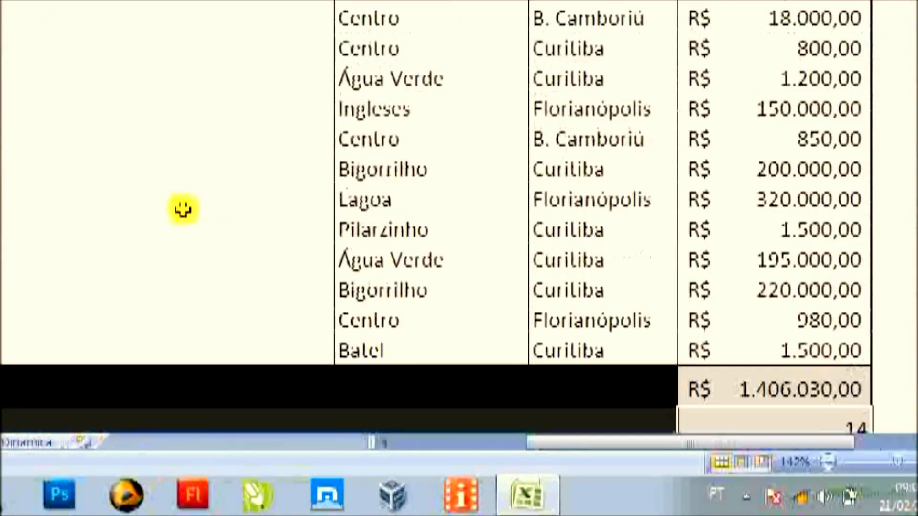
{"action": "scroll", "coordinate": [225, 140], "scroll_direction": "down", "scroll_amount": 1}
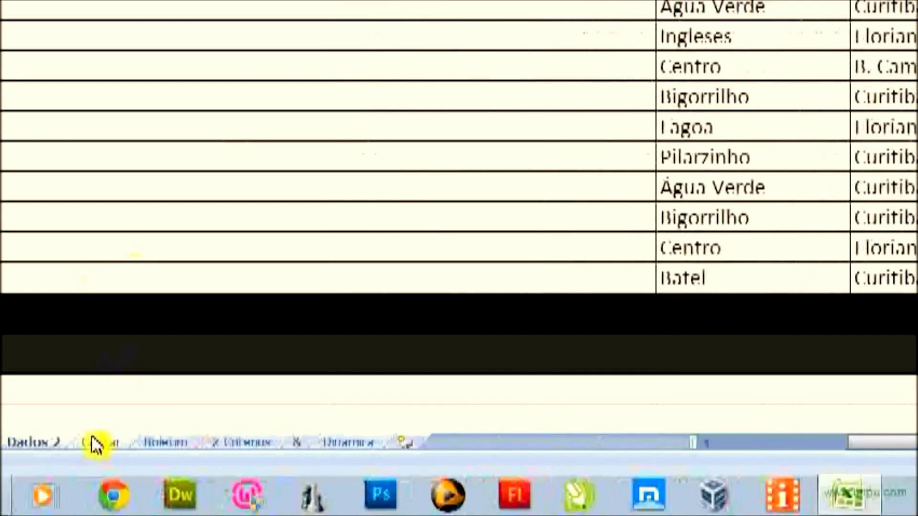
{"action": "left_click", "coordinate": [95, 444]}
{"action": "left_click", "coordinate": [191, 151]}
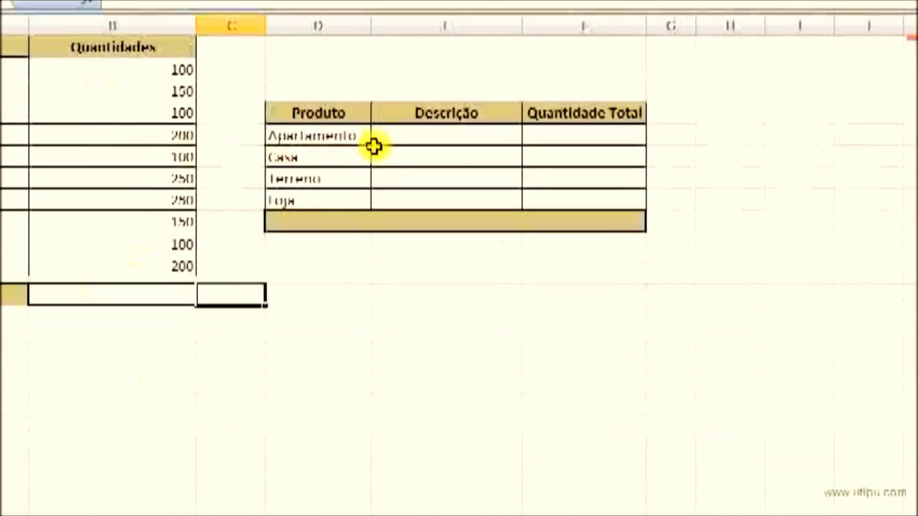
Examine the Descrição and Quantidades entries and the empty Produto summary table to see which products need counting
{"action": "left_click", "coordinate": [397, 126]}
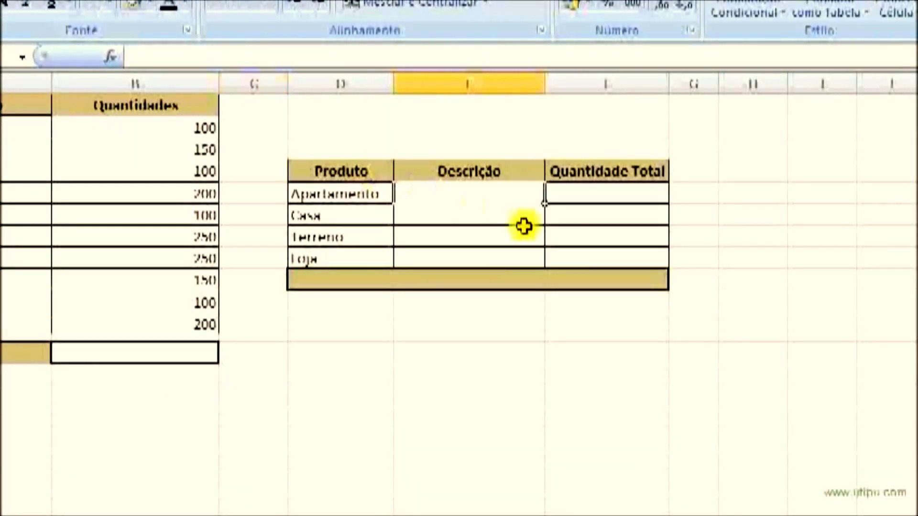
{"action": "left_click", "coordinate": [67, 127]}
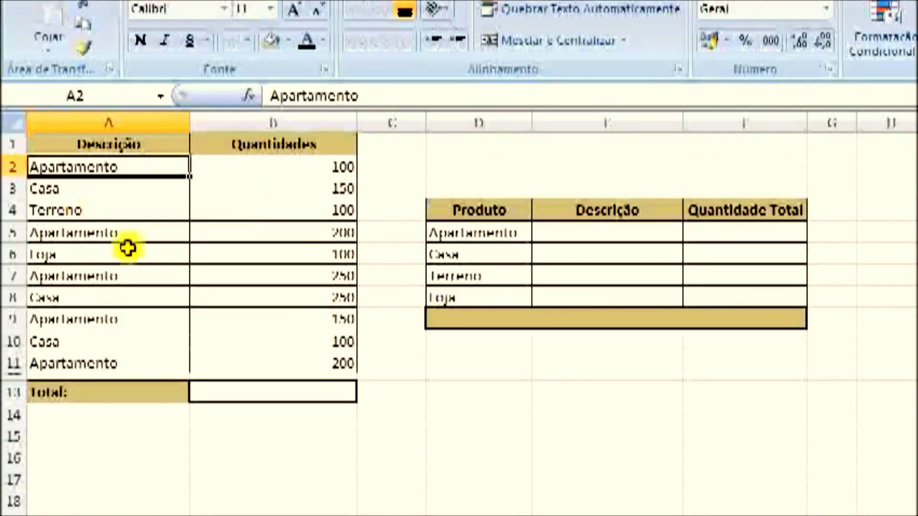
{"action": "left_click", "coordinate": [296, 201]}
{"action": "left_click", "coordinate": [291, 230]}
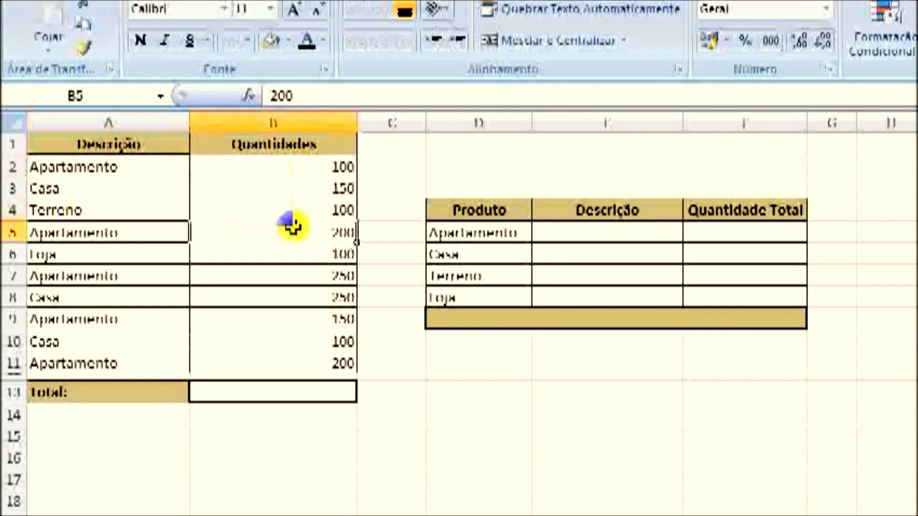
{"action": "left_click", "coordinate": [270, 332]}
{"action": "left_click", "coordinate": [257, 362]}
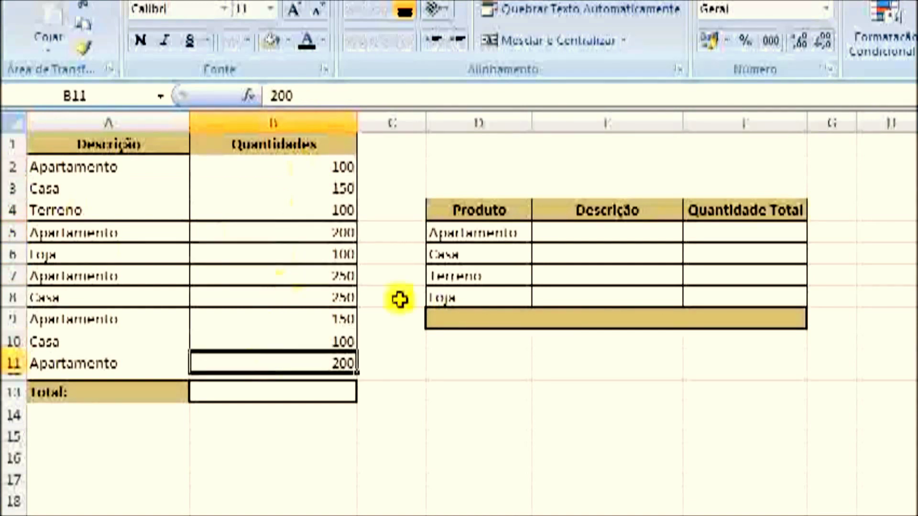
{"action": "left_click", "coordinate": [573, 233]}
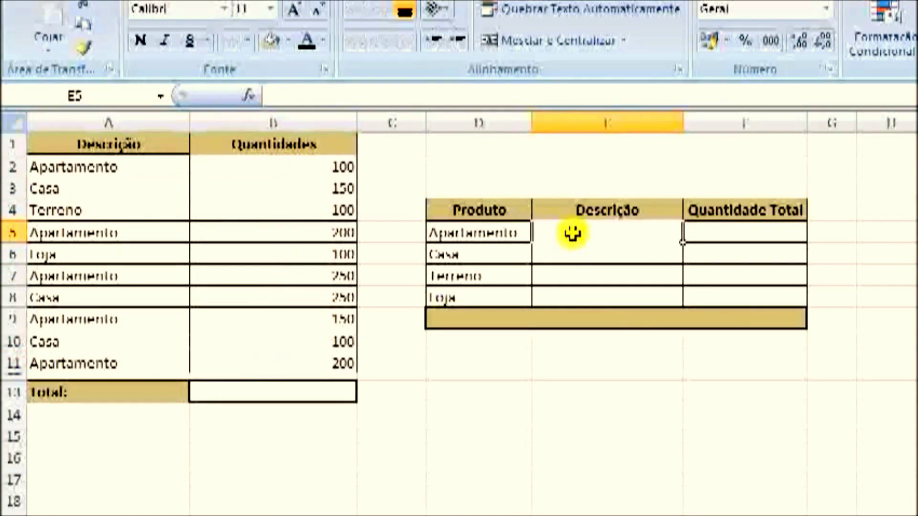
{"action": "left_click", "coordinate": [506, 234]}
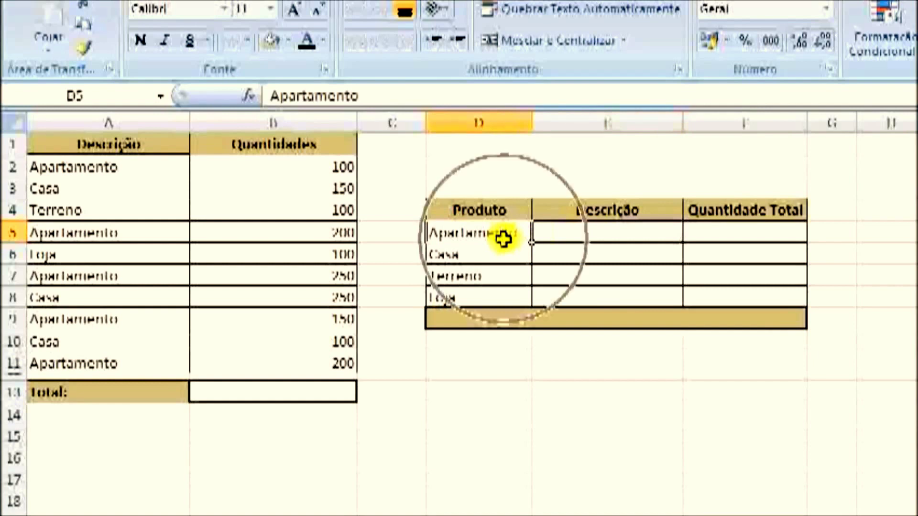
Count the Apartamento entries in E5 with CONT.SE, using absolute range $A$2:$A$11 and the product name in D5 as criterion
{"action": "left_click", "coordinate": [557, 236]}
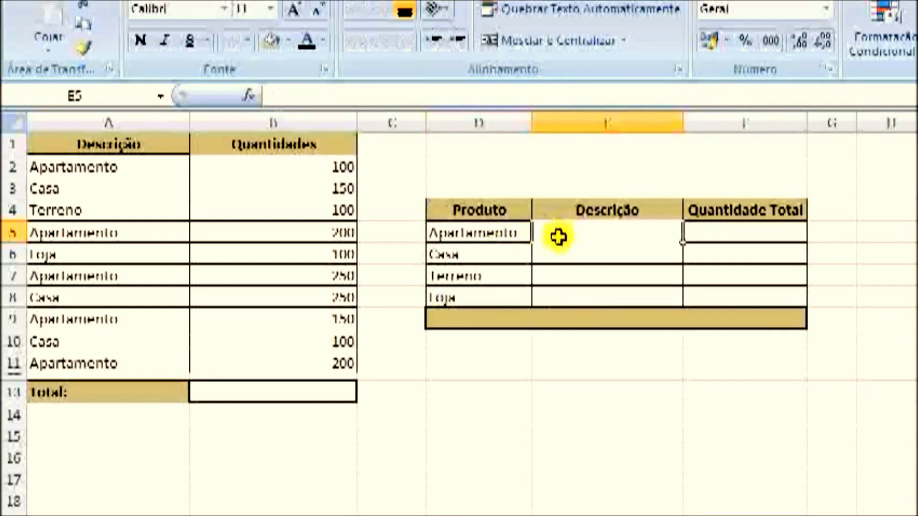
{"action": "type", "text": "="}
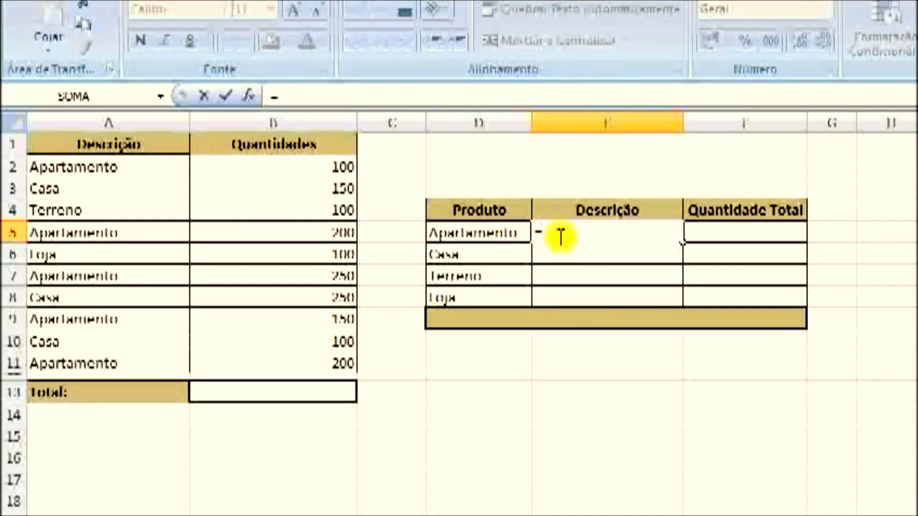
{"action": "type", "text": "cont"}
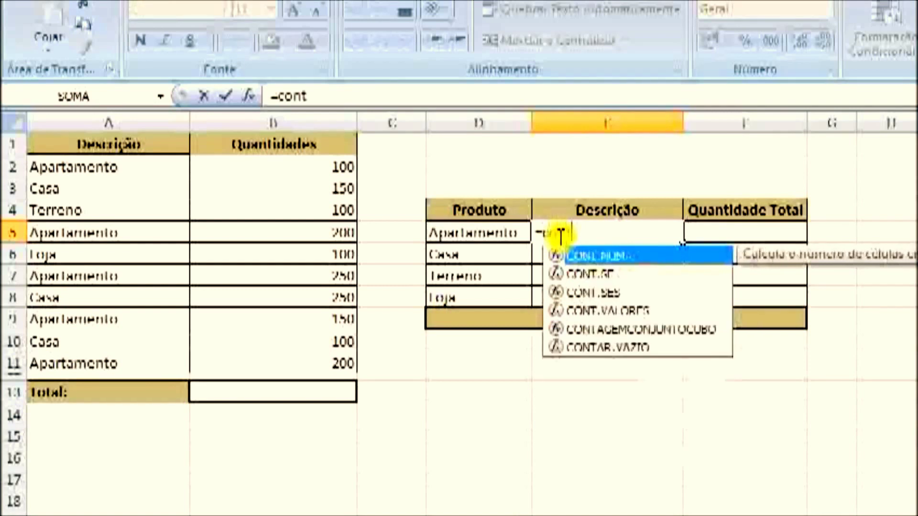
{"action": "double_click", "coordinate": [593, 274]}
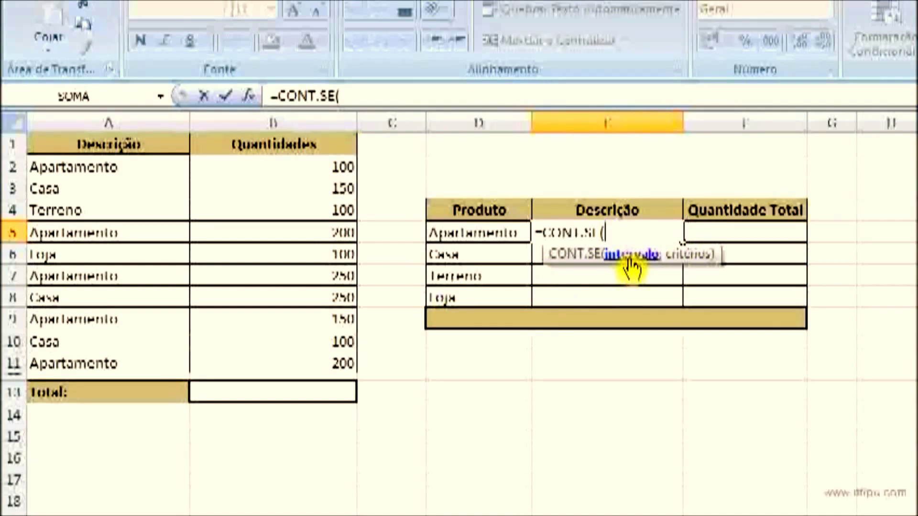
{"action": "left_click_drag", "start_coordinate": [78, 172], "coordinate": [82, 363]}
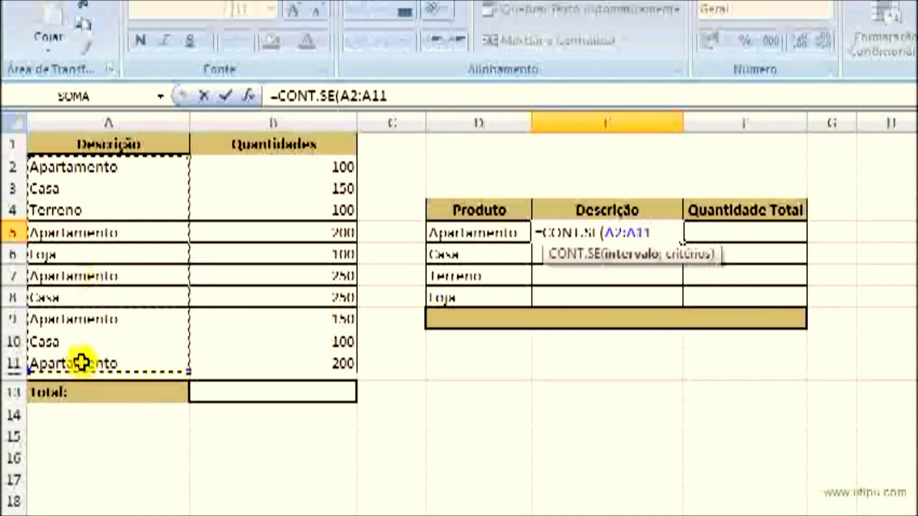
{"action": "key", "text": "F4"}
{"action": "type", "text": ";"}
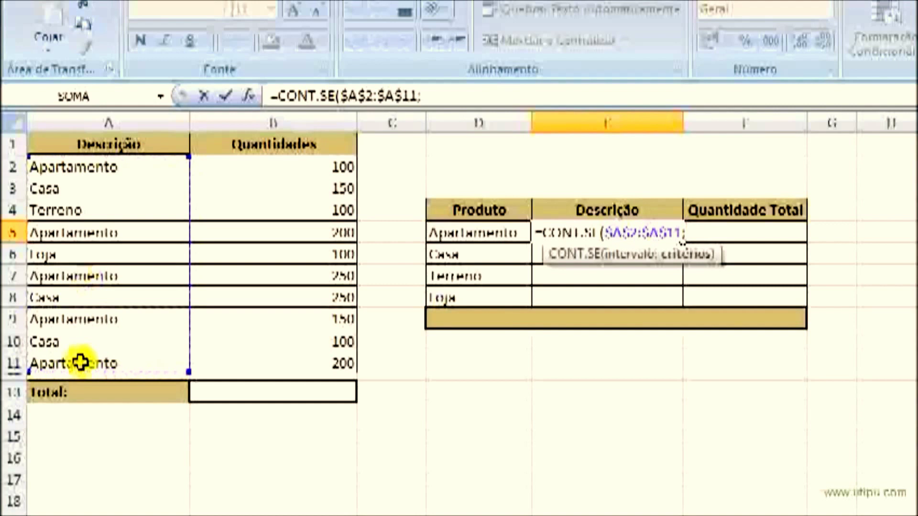
{"action": "left_click", "coordinate": [499, 239]}
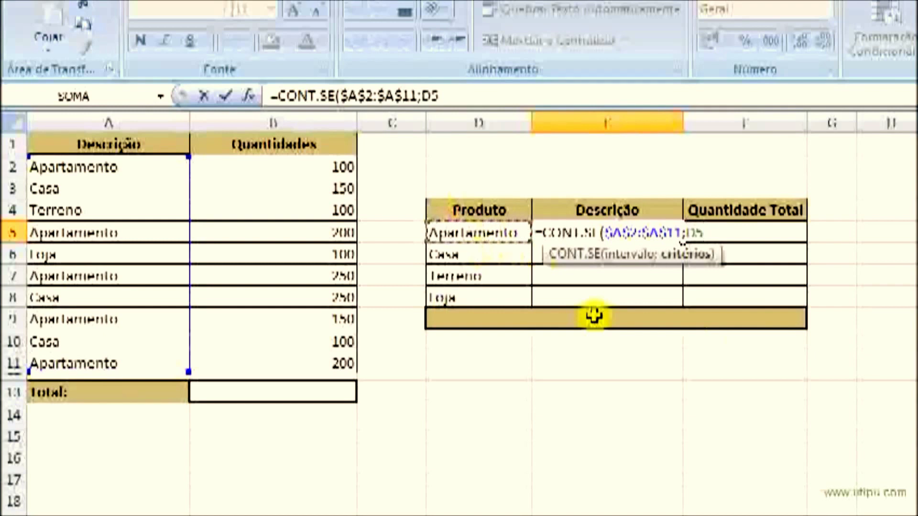
{"action": "type", "text": ")"}
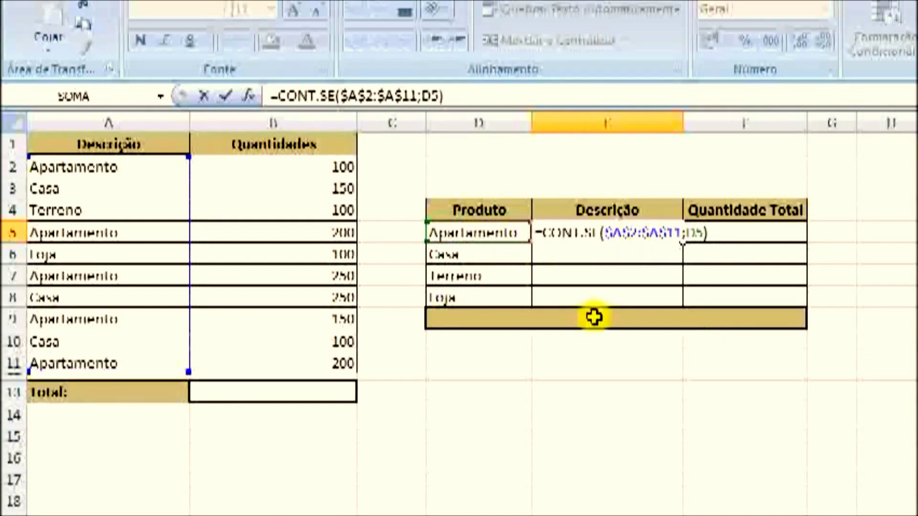
{"action": "key", "text": "Return"}
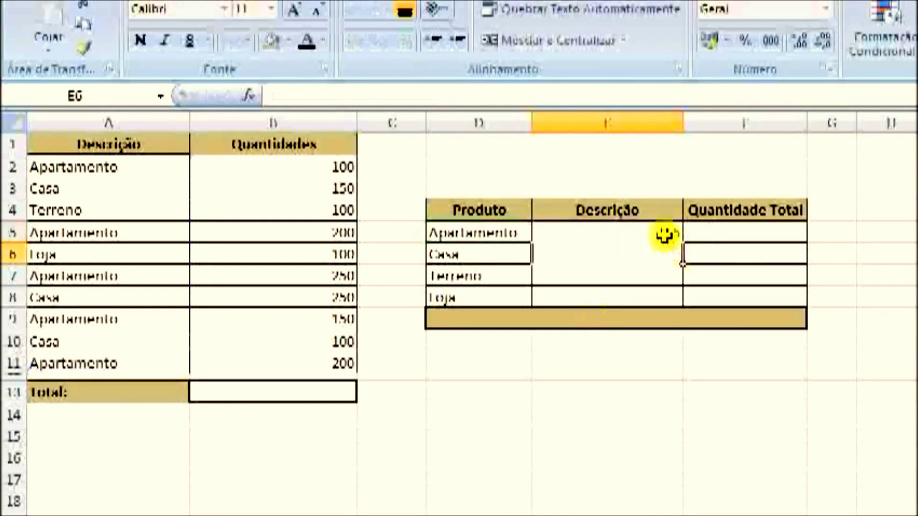
Fill the CONT.SE formula from E5 down to E8 for the remaining products
{"action": "left_click", "coordinate": [667, 233]}
{"action": "double_click", "coordinate": [683, 243]}
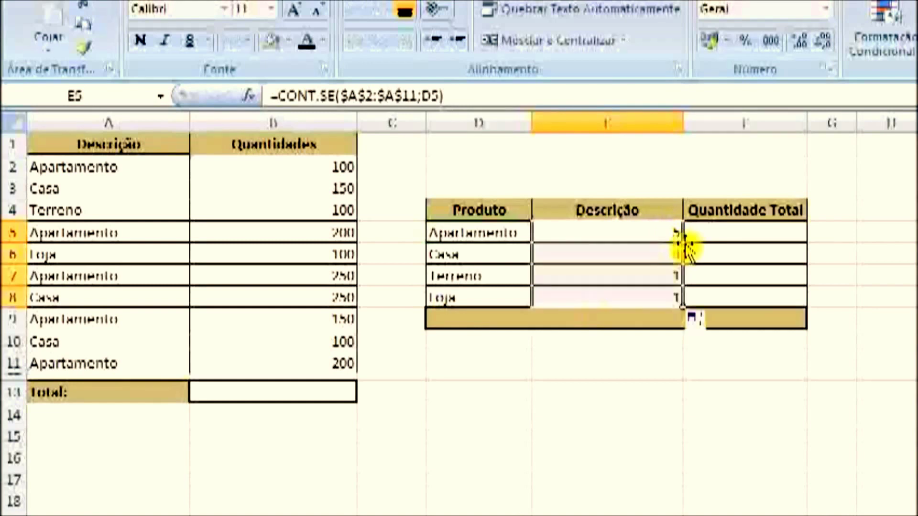
{"action": "left_click", "coordinate": [642, 272]}
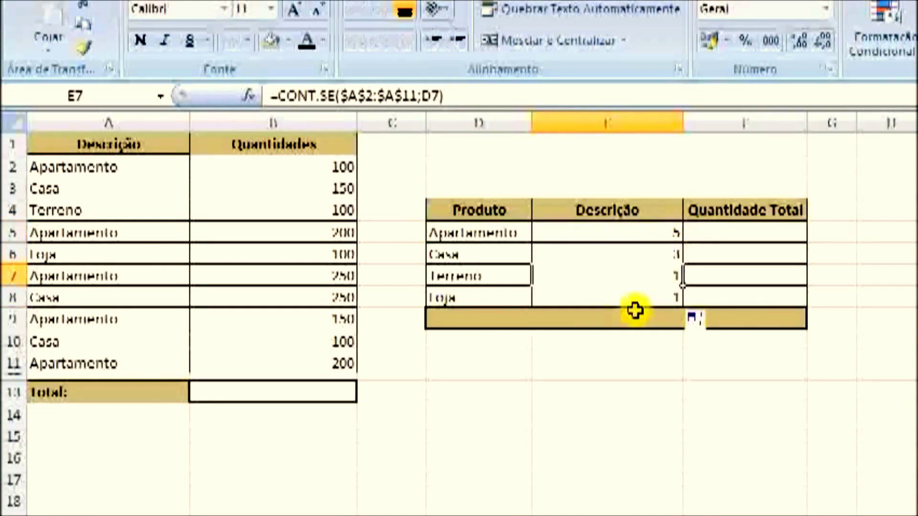
{"action": "left_click", "coordinate": [635, 311]}
Start a SOMASE formula in F5 for Apartamento, with absolute range $A$2:$A$11 and the product name in D5 as criterion
{"action": "left_click", "coordinate": [703, 236]}
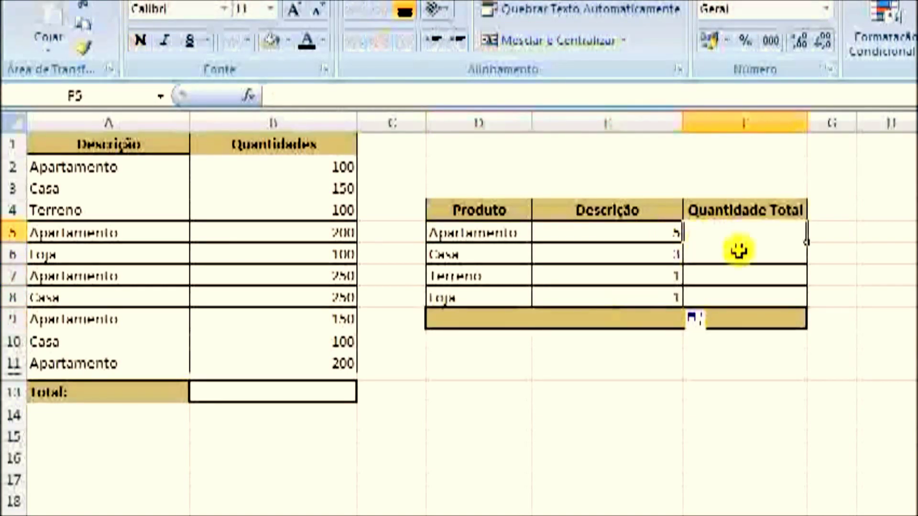
{"action": "type", "text": "="}
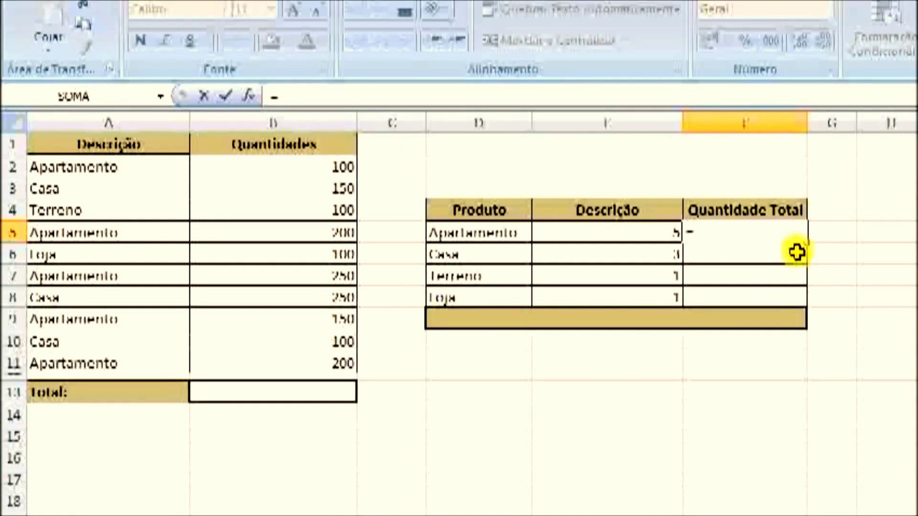
{"action": "type", "text": "soma"}
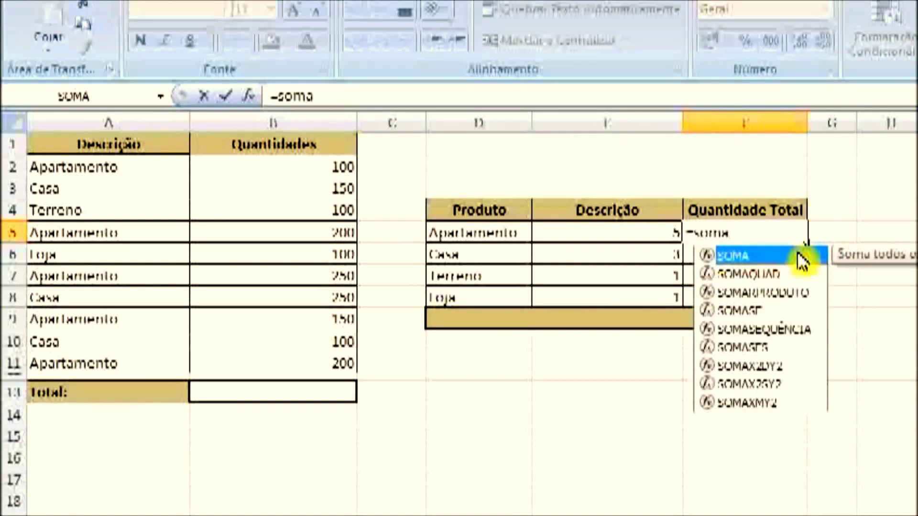
{"action": "type", "text": "se(("}
{"action": "key", "text": "BackSpace"}
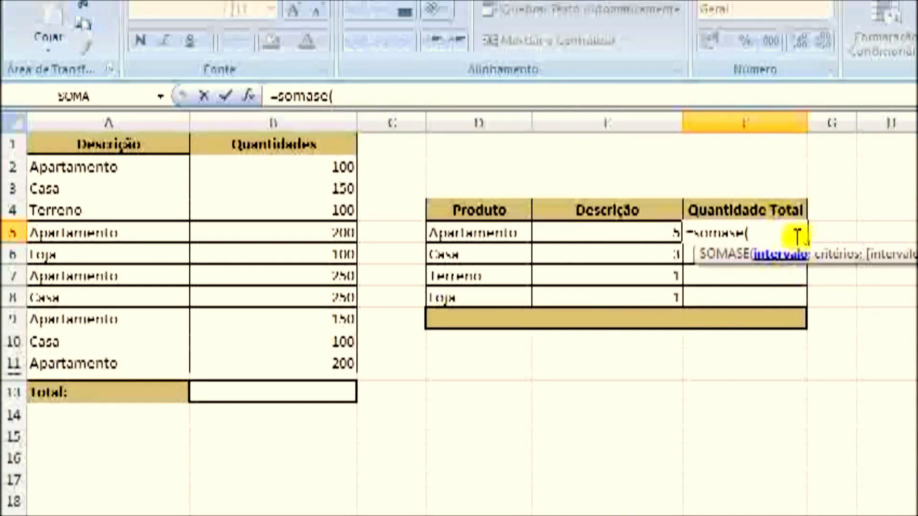
{"action": "left_click_drag", "start_coordinate": [41, 170], "coordinate": [58, 351]}
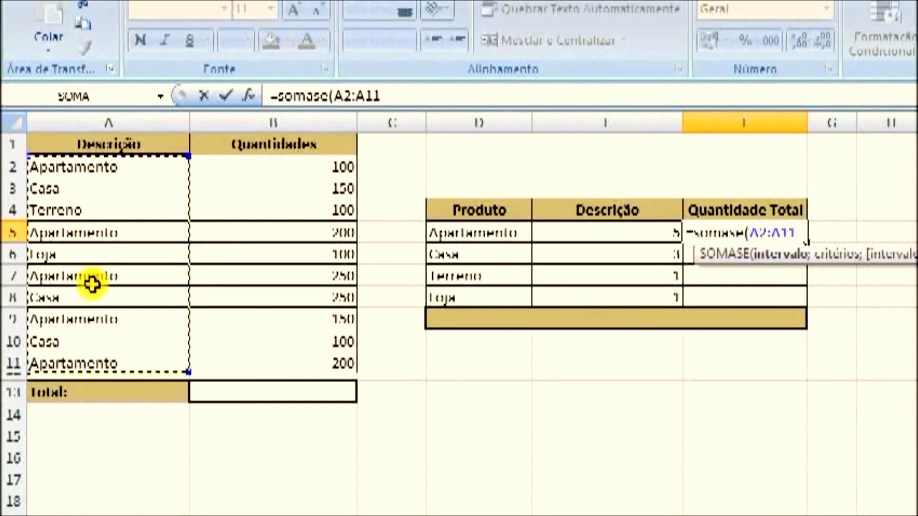
{"action": "key", "text": "F4"}
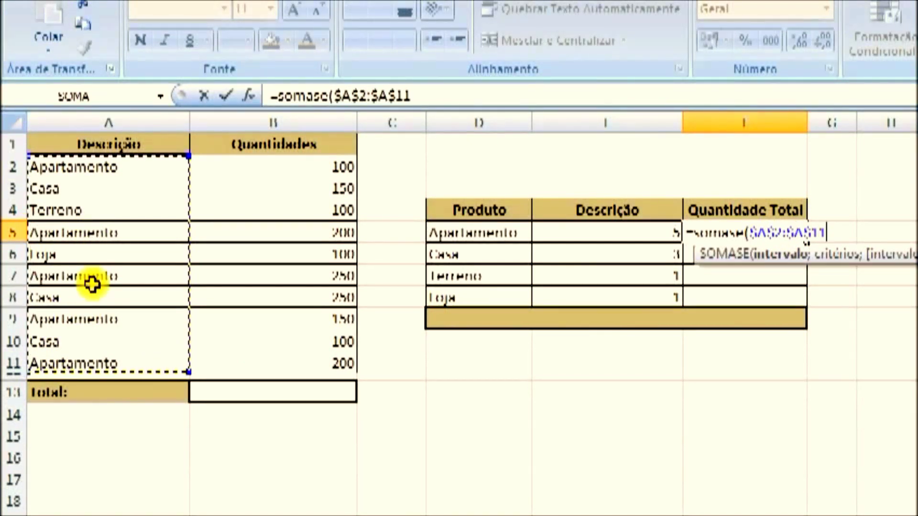
{"action": "type", "text": ";"}
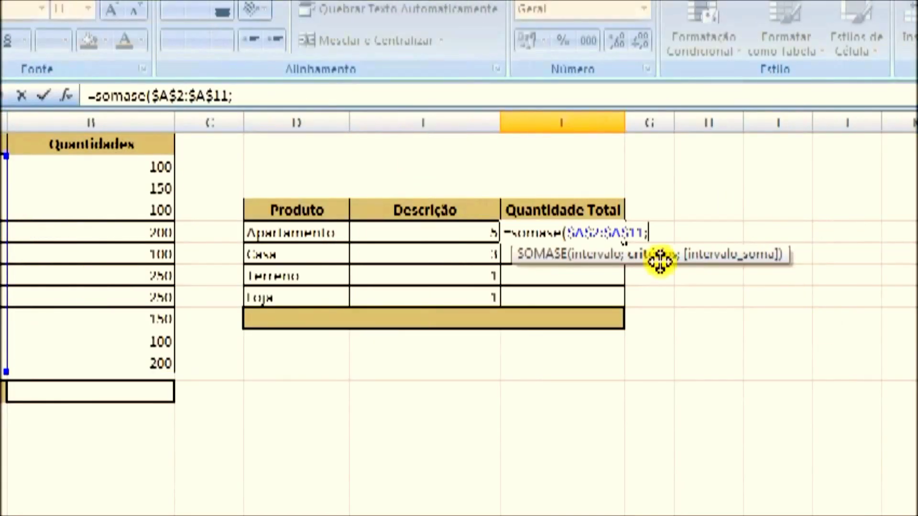
{"action": "left_click", "coordinate": [272, 230]}
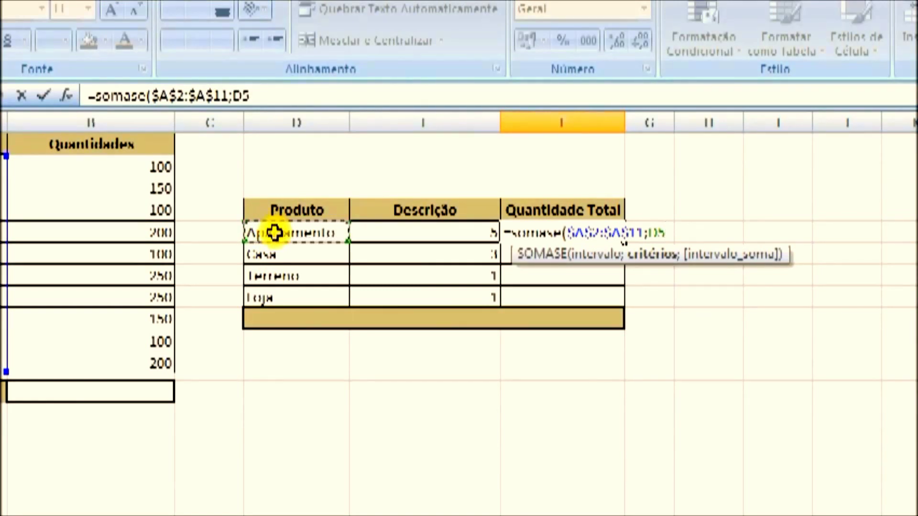
{"action": "type", "text": ";"}
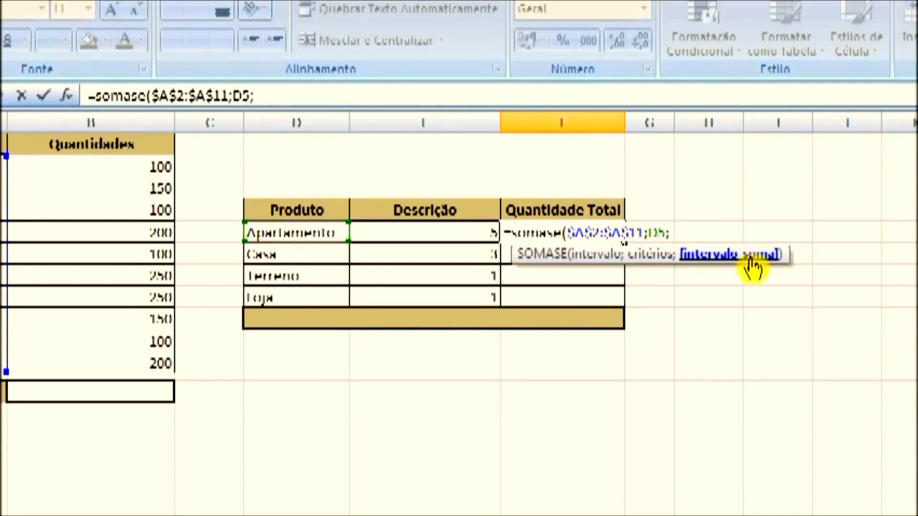
Complete the SOMASE formula in F5 with absolute sum range $B$2:$B$11 and fill it down to F8
{"action": "left_click", "coordinate": [102, 169]}
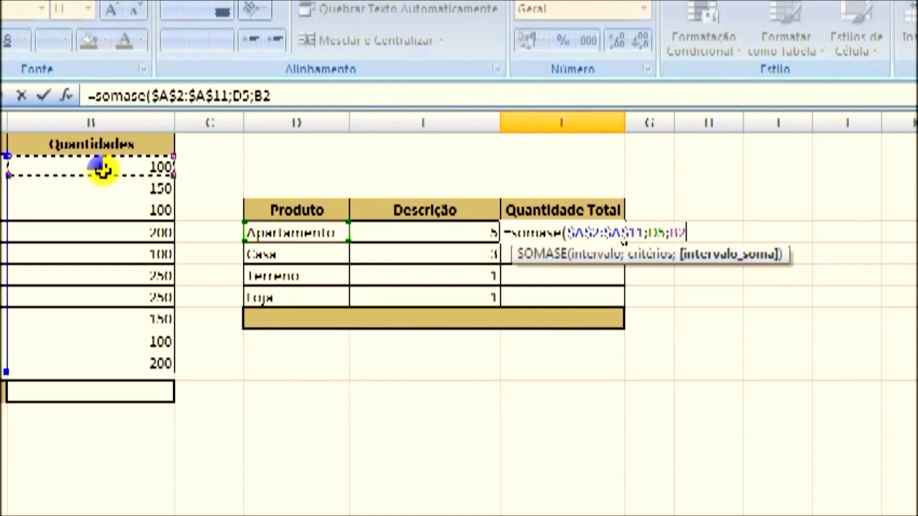
{"action": "left_click_drag", "start_coordinate": [102, 169], "coordinate": [89, 363]}
{"action": "key", "text": "F5"}
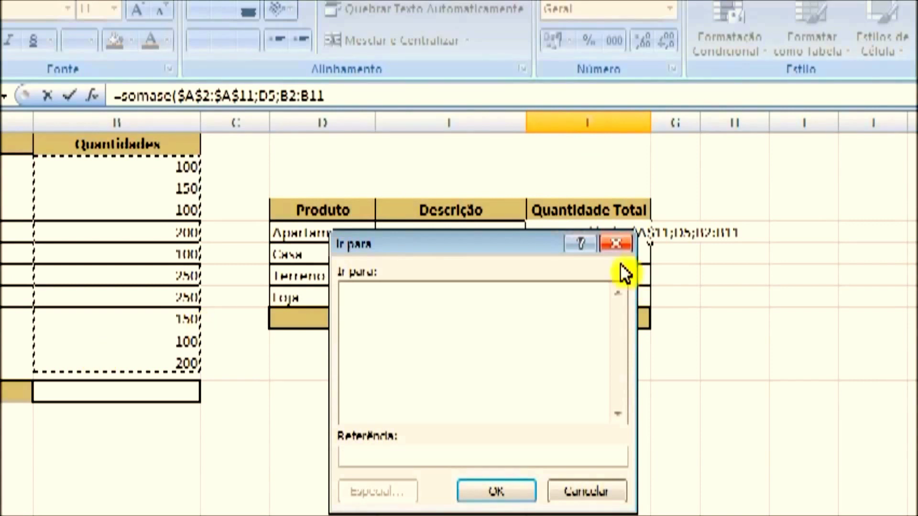
{"action": "left_click", "coordinate": [616, 245]}
{"action": "key", "text": "F4"}
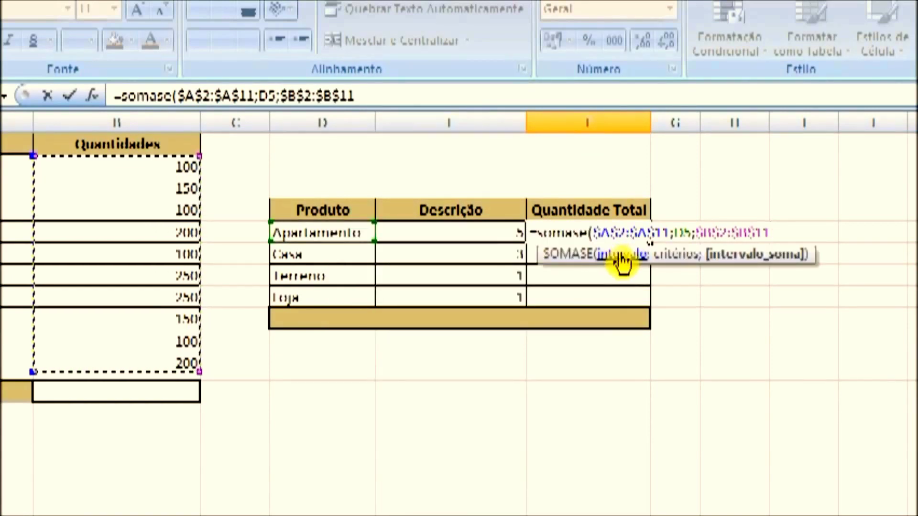
{"action": "type", "text": ")"}
{"action": "key", "text": "Return"}
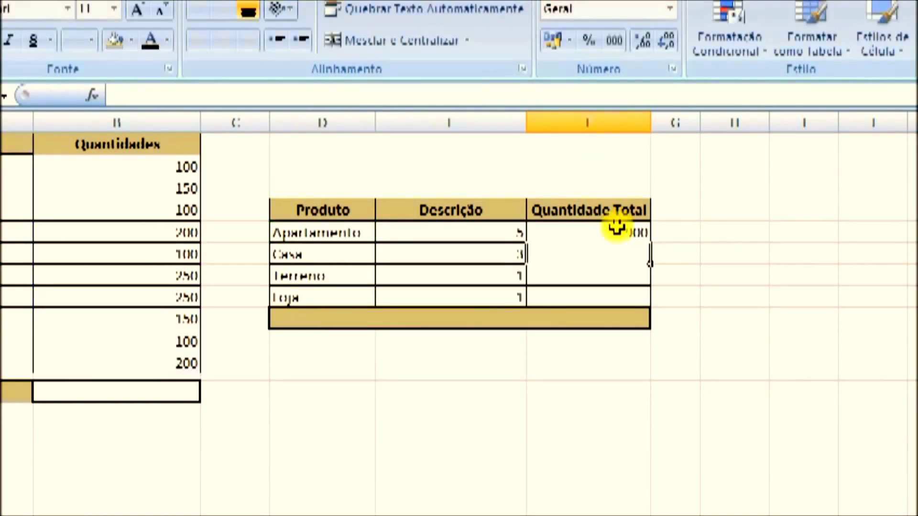
{"action": "left_click", "coordinate": [619, 231]}
{"action": "double_click", "coordinate": [646, 244]}
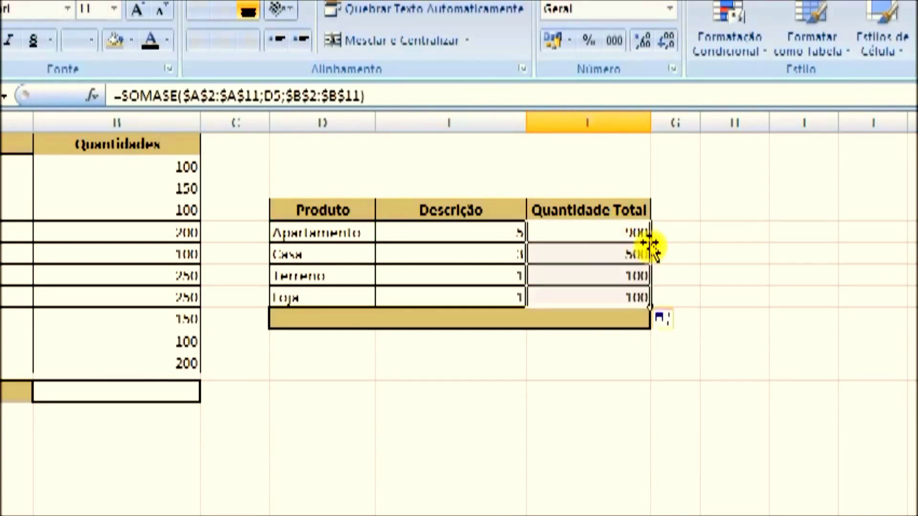
Total the Quantidades column in B13 with AutoSoma
{"action": "left_click", "coordinate": [105, 396]}
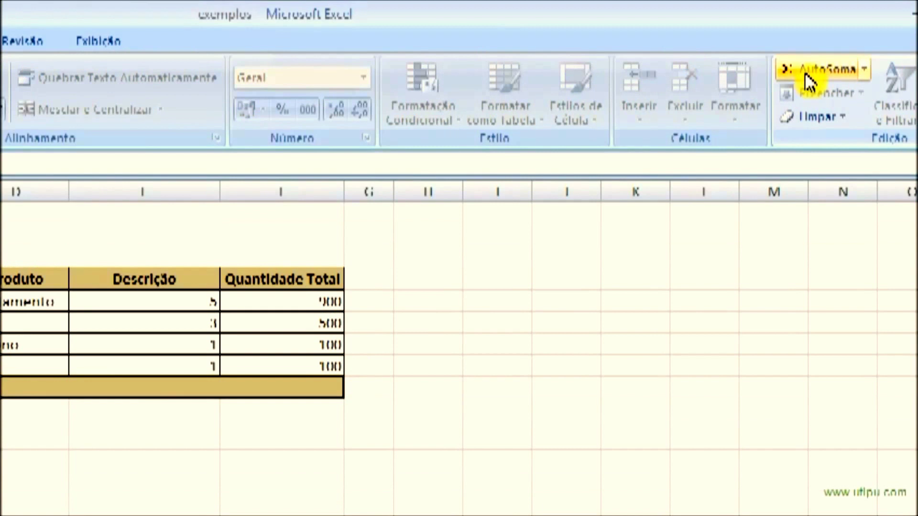
{"action": "left_click", "coordinate": [326, 372]}
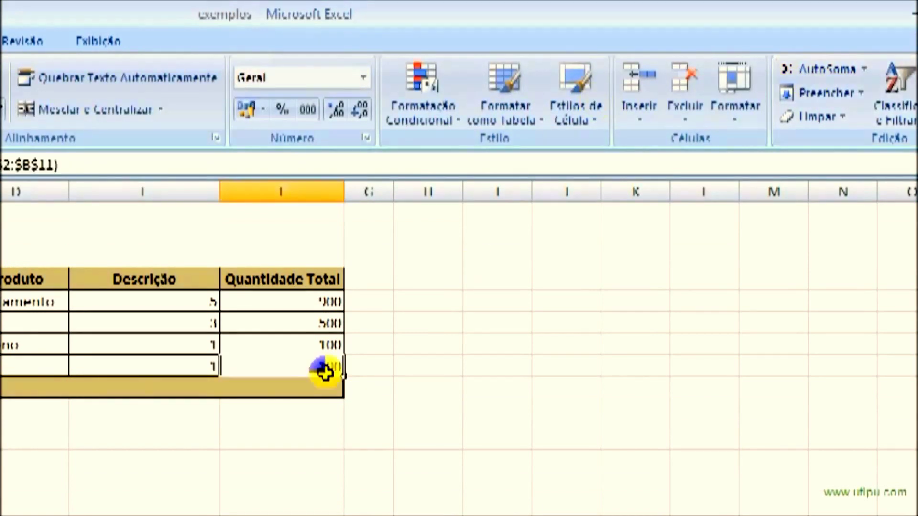
{"action": "left_click", "coordinate": [197, 389]}
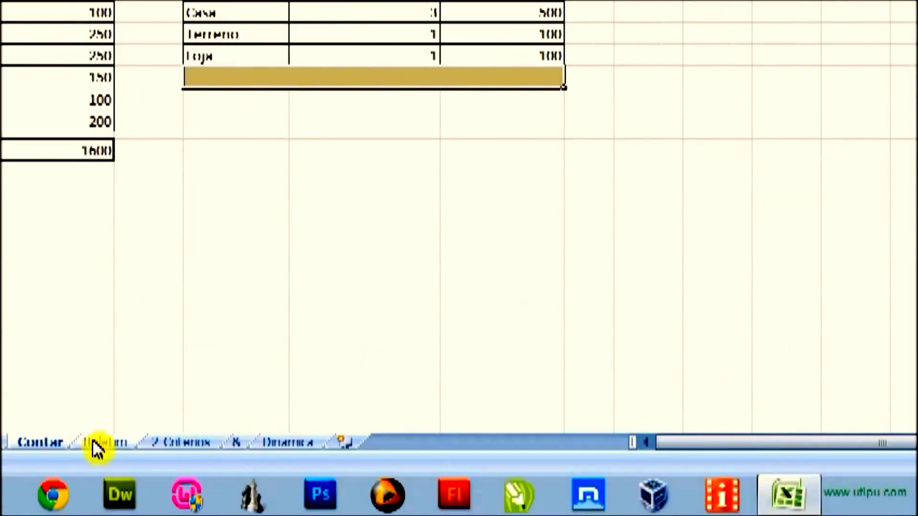
Switch from Contar to the next sheet and average the first student's four Bim grades in F4 with MÉDIA(B4:E4)
{"action": "left_click", "coordinate": [98, 444]}
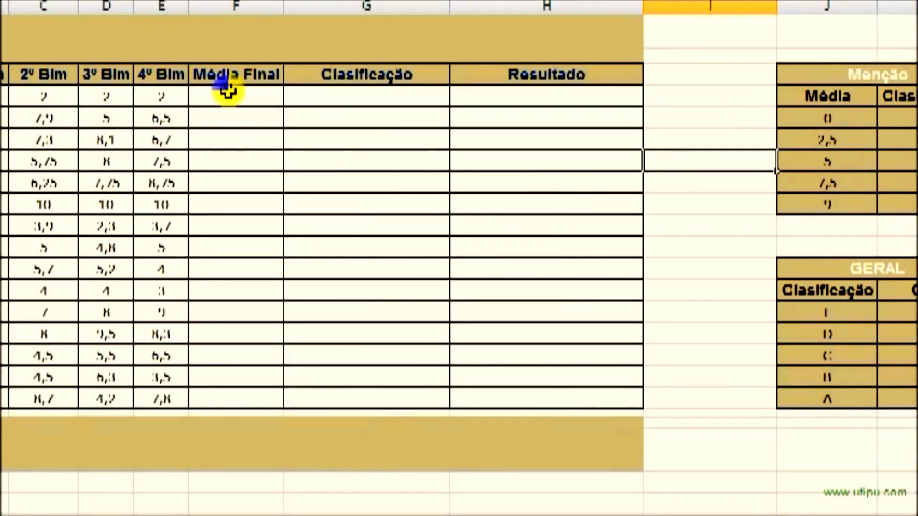
{"action": "left_click", "coordinate": [228, 92]}
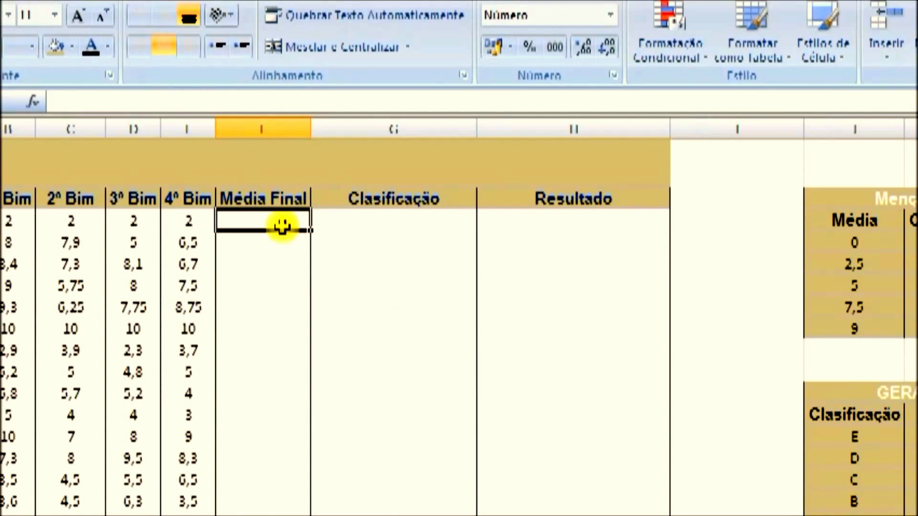
{"action": "type", "text": "-m"}
{"action": "type", "text": "edia"}
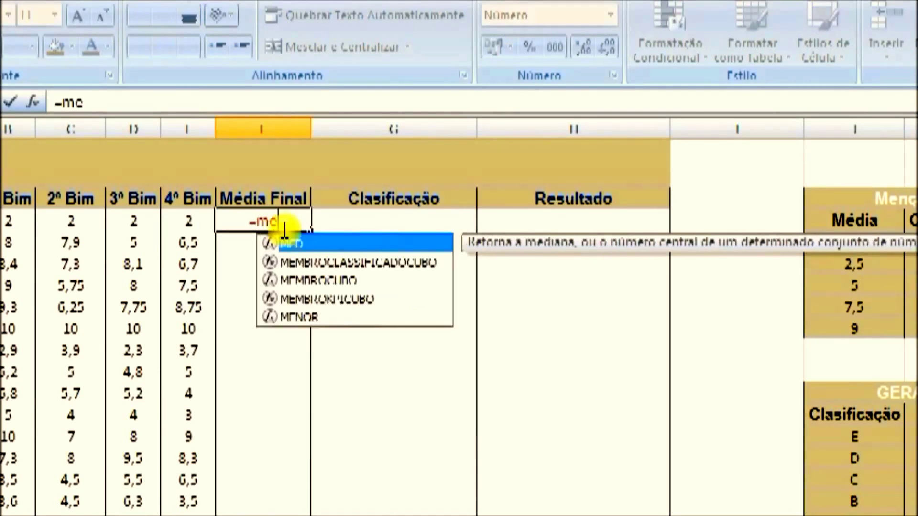
{"action": "type", "text": "("}
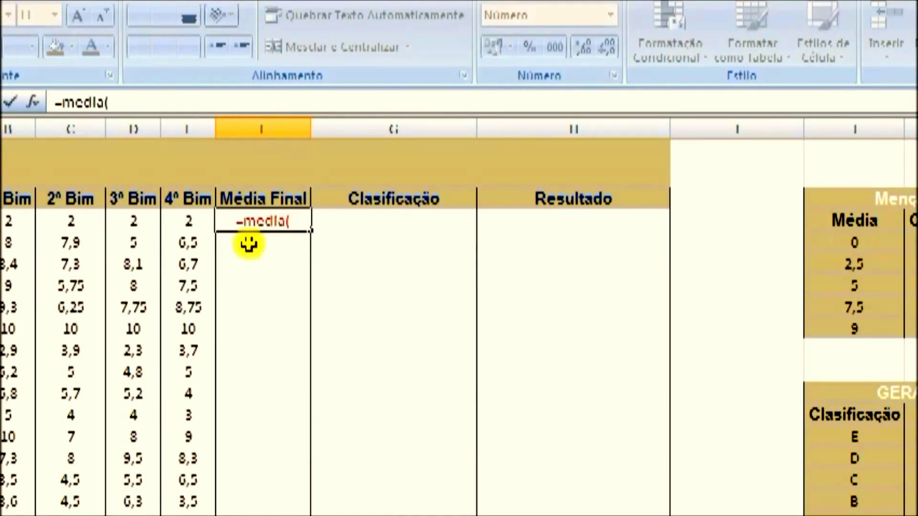
{"action": "left_click_drag", "start_coordinate": [4, 222], "coordinate": [38, 221]}
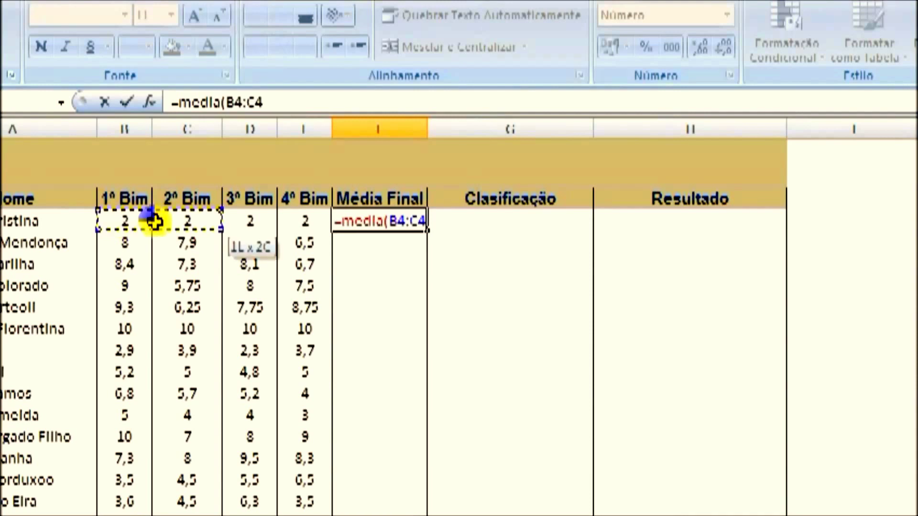
{"action": "left_click_drag", "start_coordinate": [154, 221], "coordinate": [300, 217]}
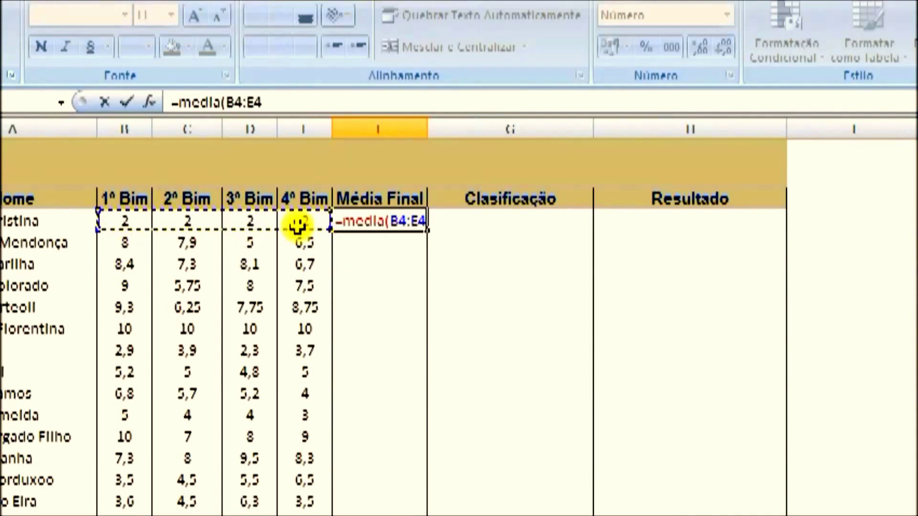
{"action": "type", "text": ")"}
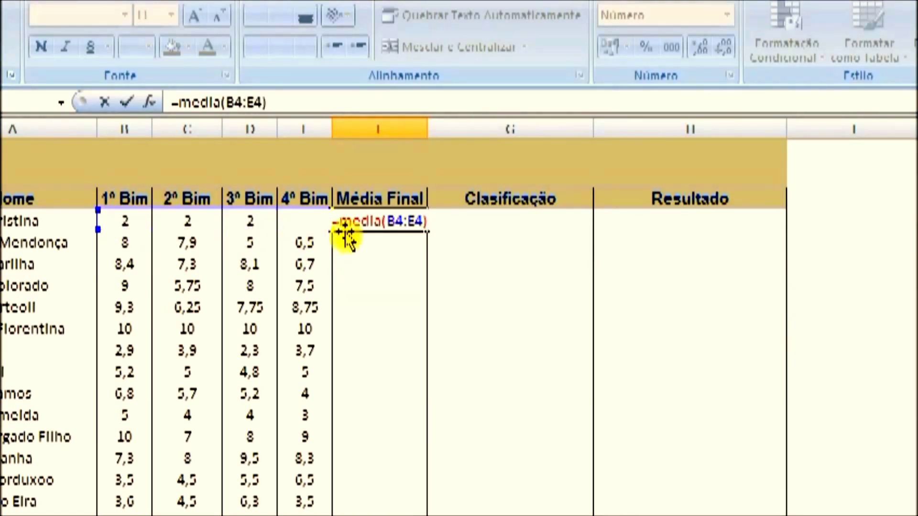
{"action": "key", "text": "Return"}
Fill the Média Final formula from F4 down for the remaining students
{"action": "left_click", "coordinate": [404, 224]}
{"action": "left_click", "coordinate": [429, 224]}
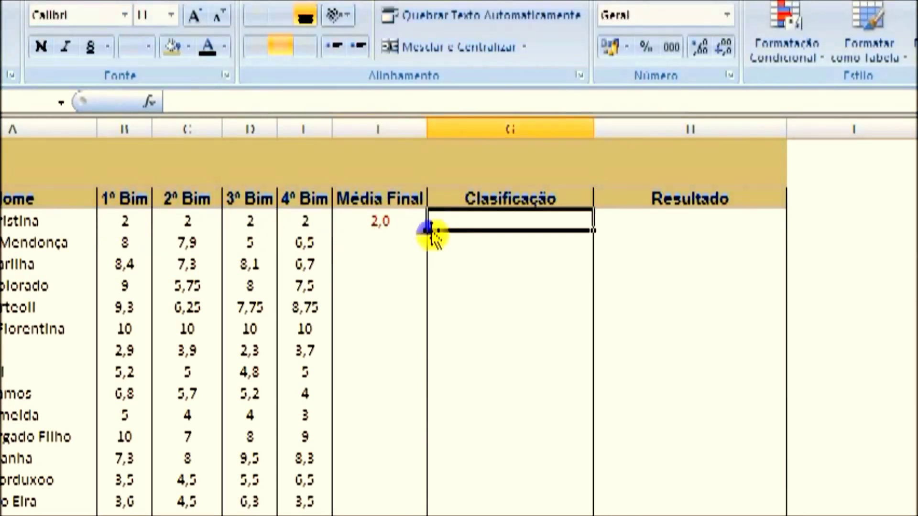
{"action": "left_click", "coordinate": [411, 227]}
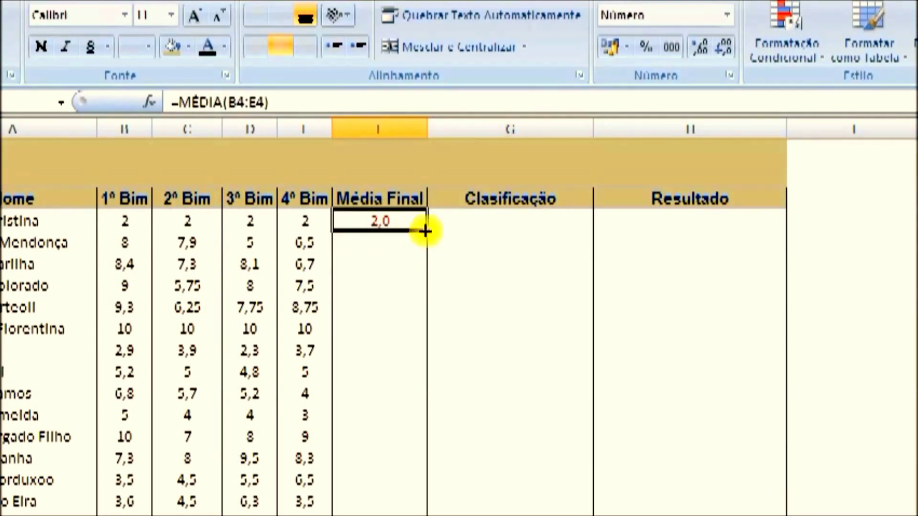
{"action": "double_click", "coordinate": [425, 230]}
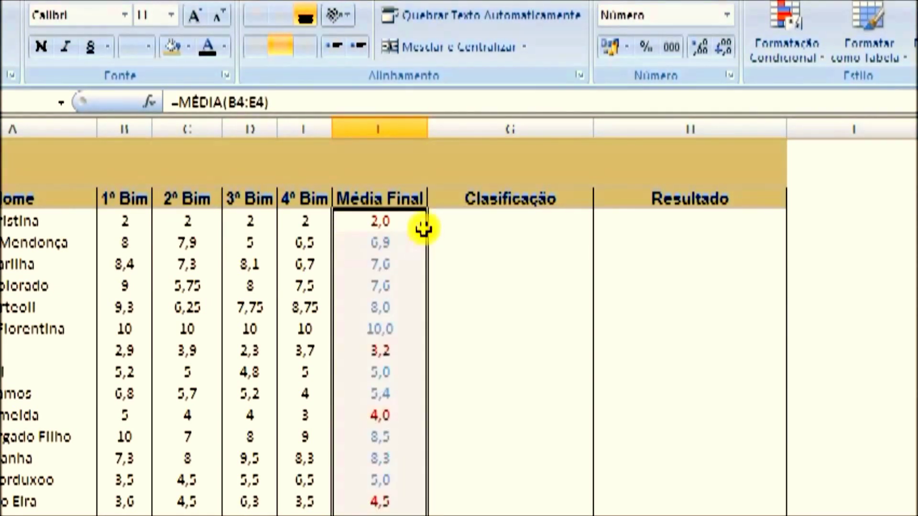
Examine the empty Clasificação column and the Menção table to see how each average range maps to a letter grade
{"action": "left_click", "coordinate": [471, 220]}
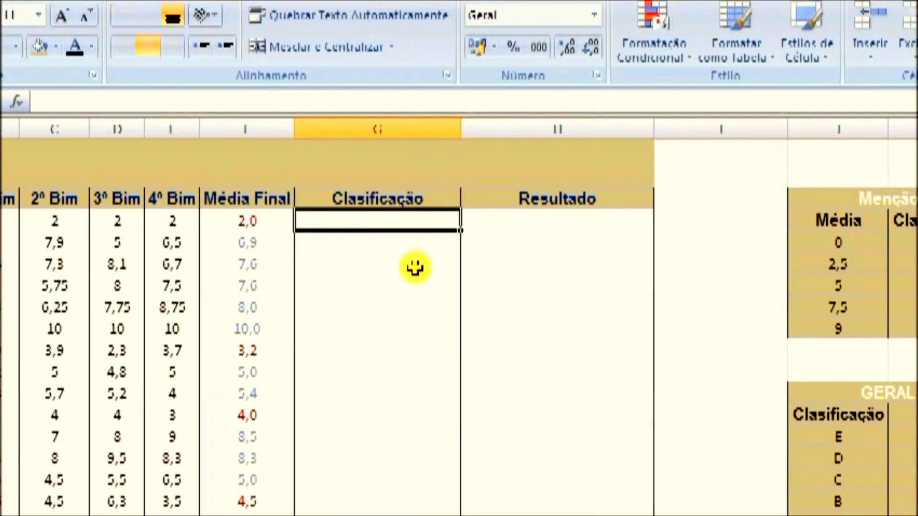
{"action": "left_click", "coordinate": [375, 202]}
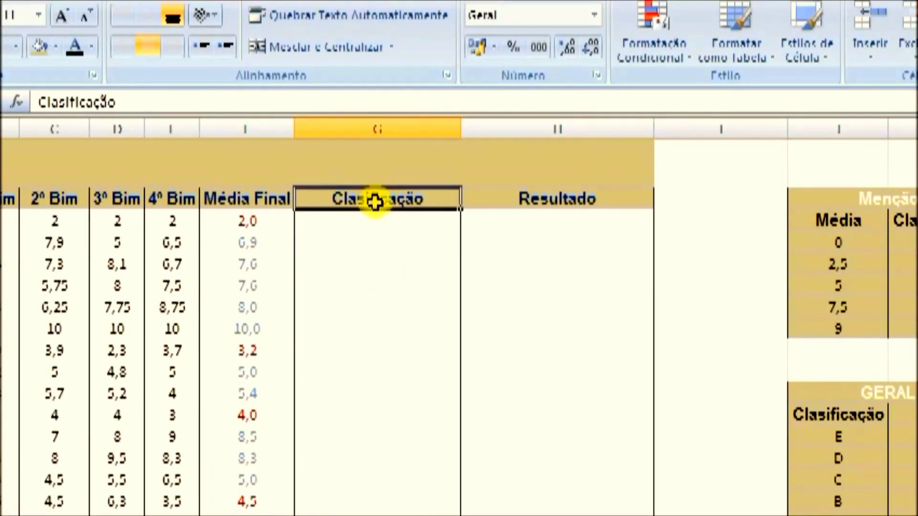
{"action": "left_click", "coordinate": [359, 231]}
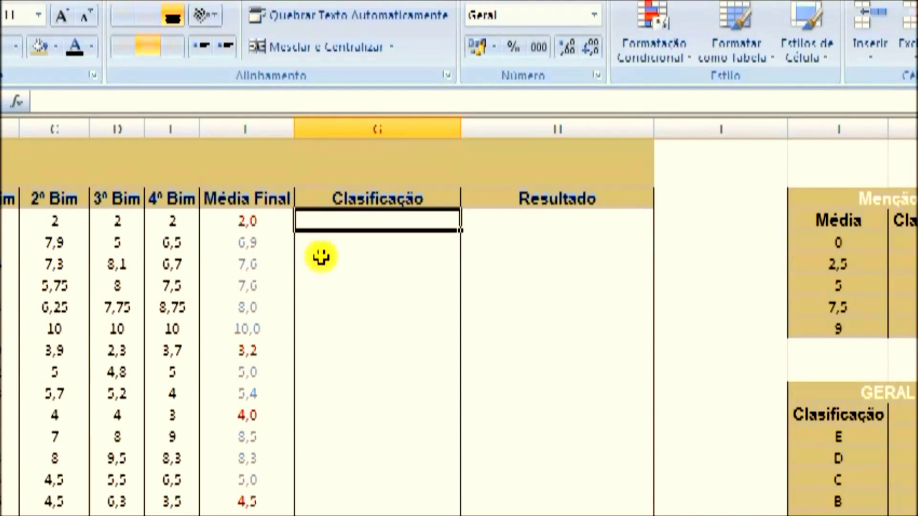
{"action": "left_click", "coordinate": [271, 221]}
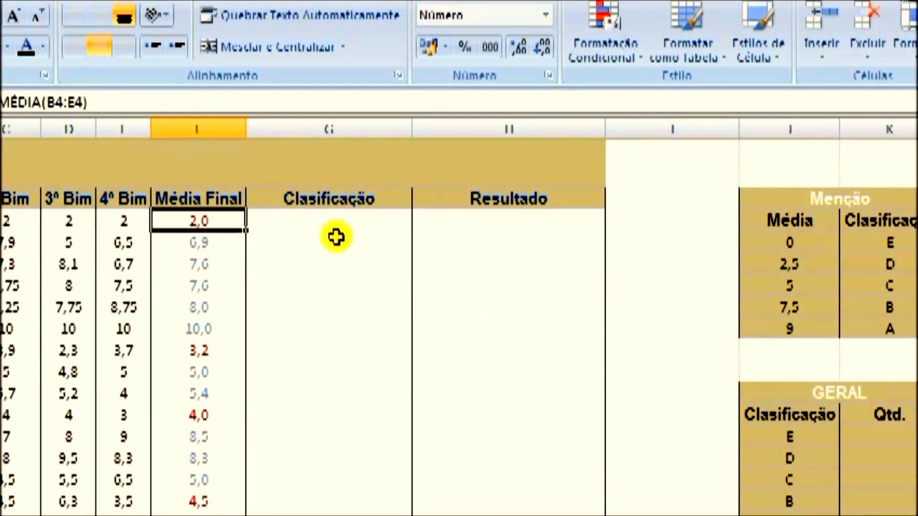
{"action": "left_click", "coordinate": [826, 246]}
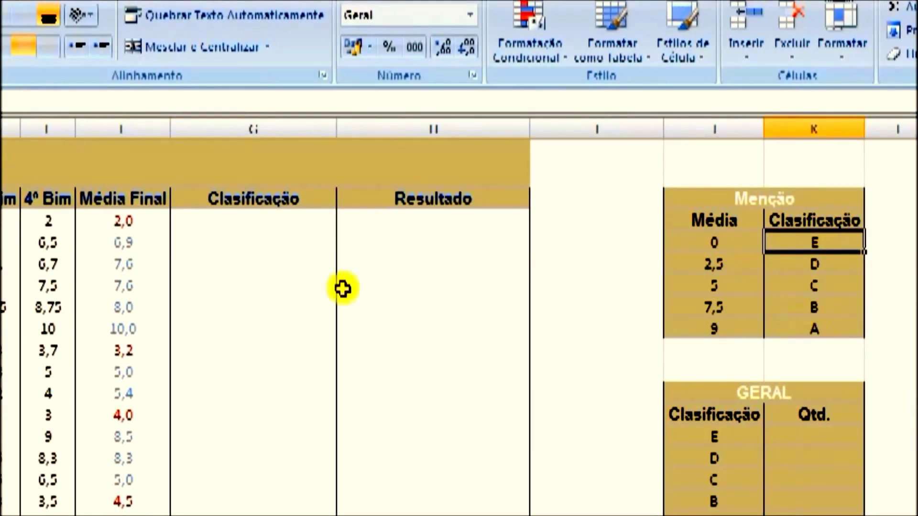
{"action": "left_click", "coordinate": [664, 248]}
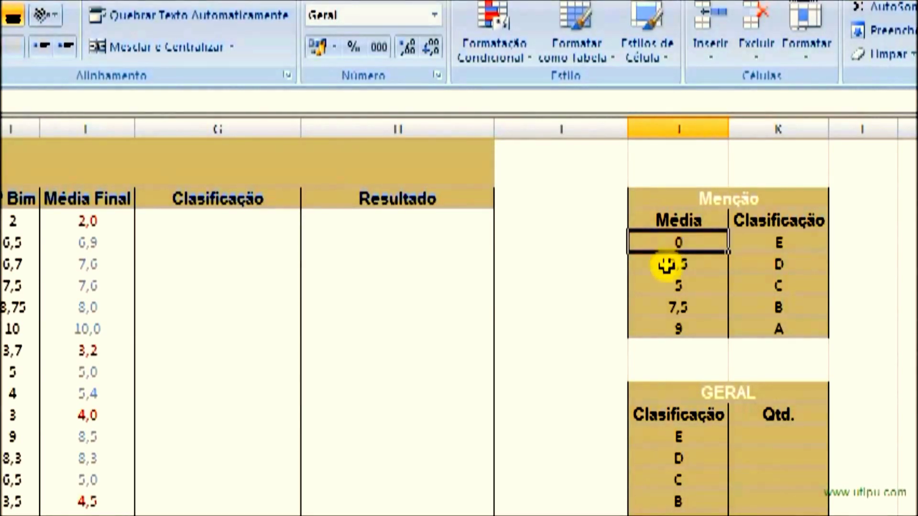
{"action": "left_click", "coordinate": [790, 248]}
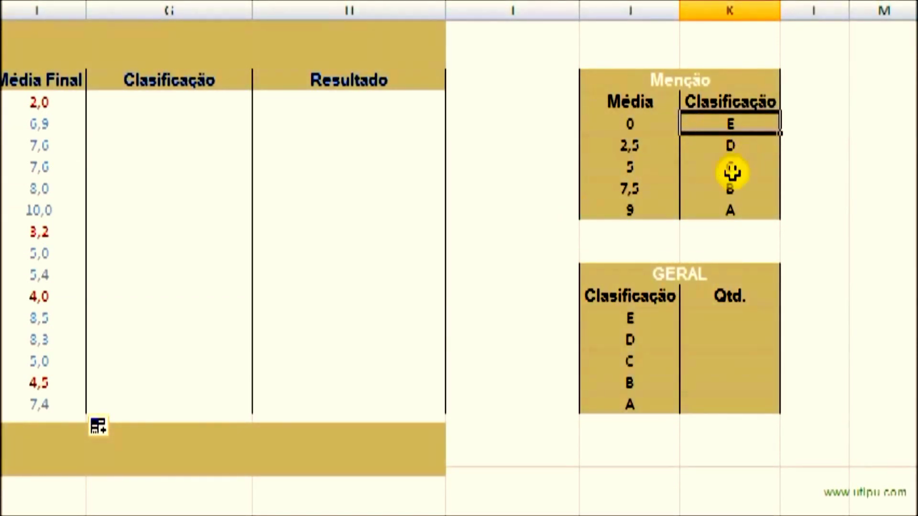
{"action": "left_click", "coordinate": [764, 152]}
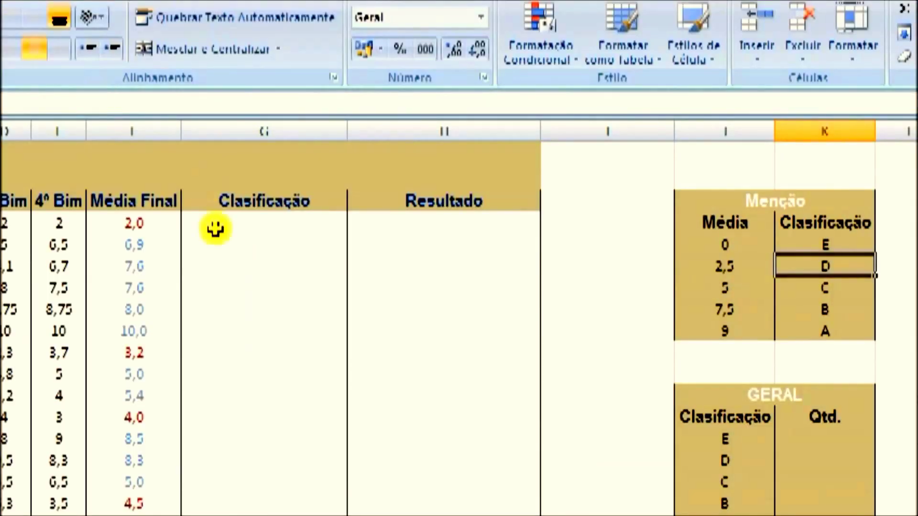
Start a PROC formula in G4 that looks up the average in F4 within the absolute Média range $J$5:$J$9
{"action": "left_click", "coordinate": [119, 98]}
{"action": "double_click", "coordinate": [213, 218]}
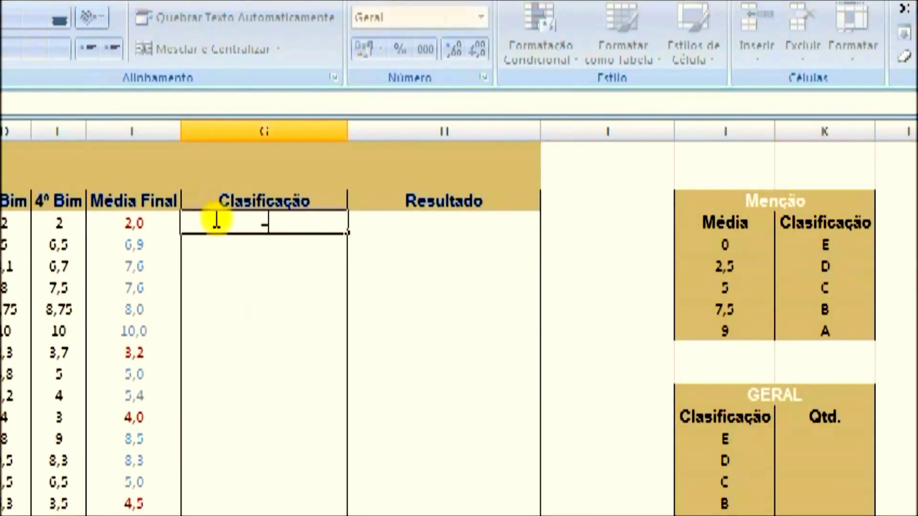
{"action": "type", "text": "=proc"}
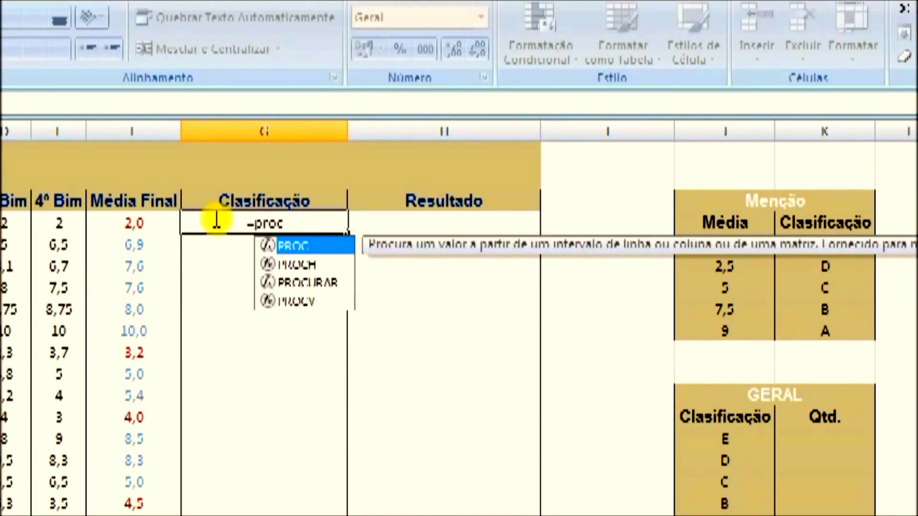
{"action": "type", "text": "("}
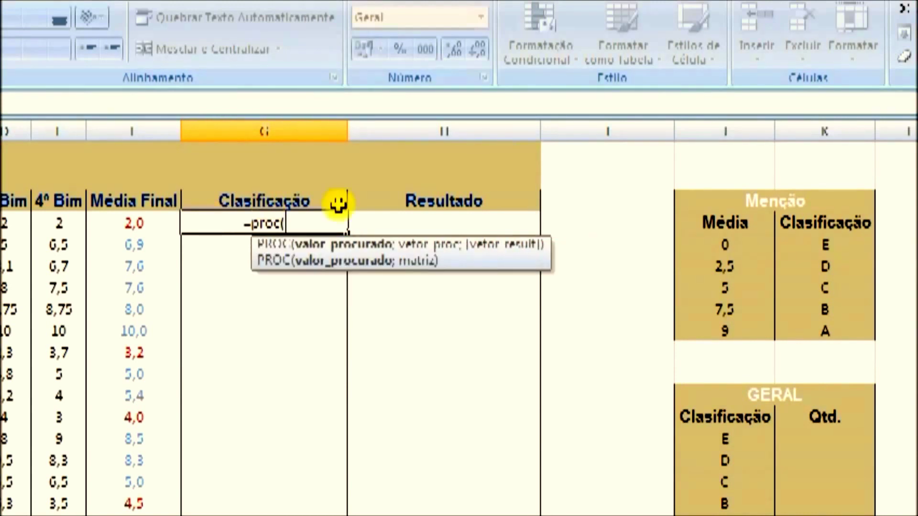
{"action": "left_click", "coordinate": [328, 249]}
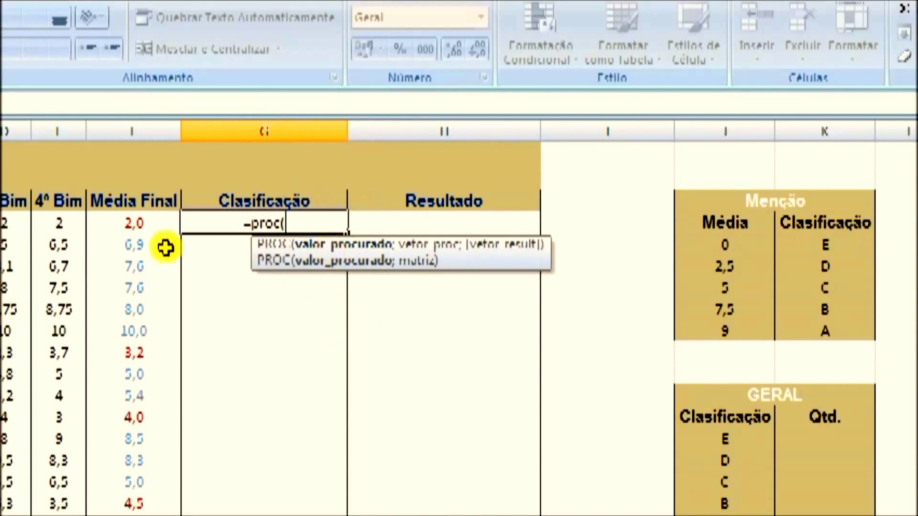
{"action": "left_click", "coordinate": [160, 224]}
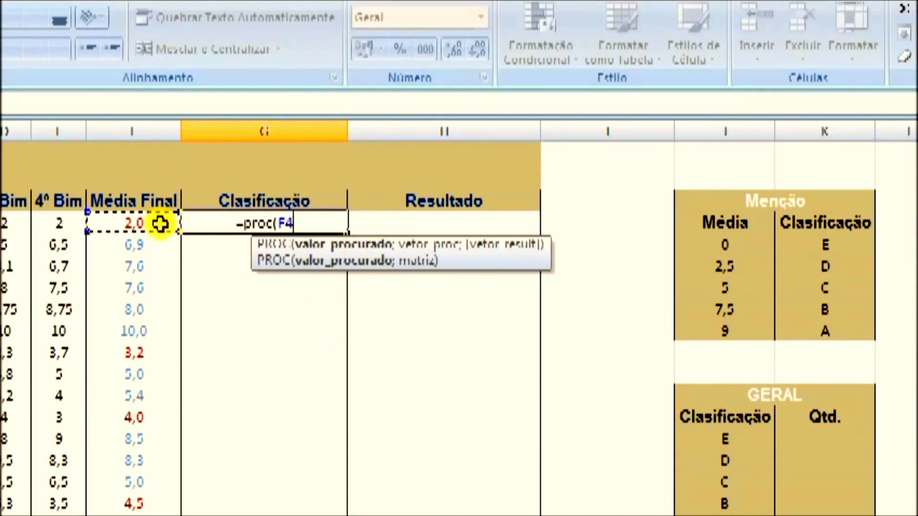
{"action": "type", "text": ";"}
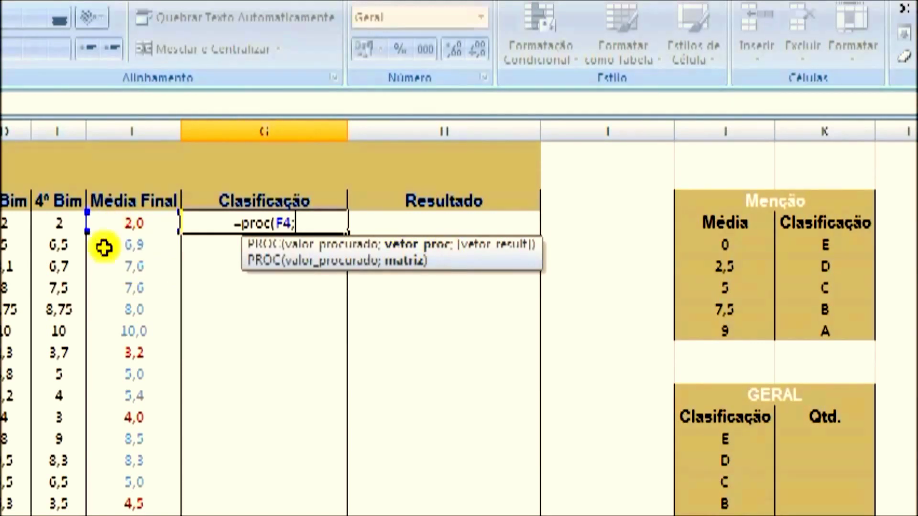
{"action": "left_click_drag", "start_coordinate": [672, 239], "coordinate": [659, 322]}
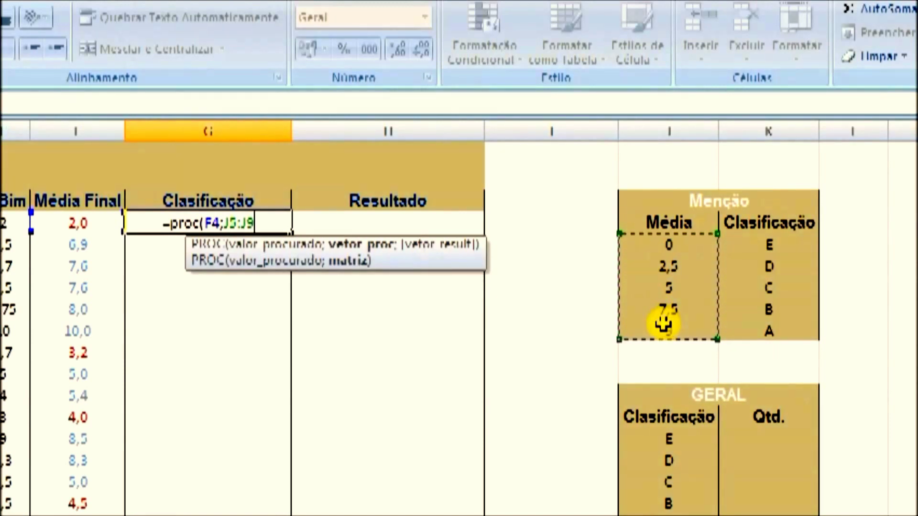
{"action": "key", "text": "F4"}
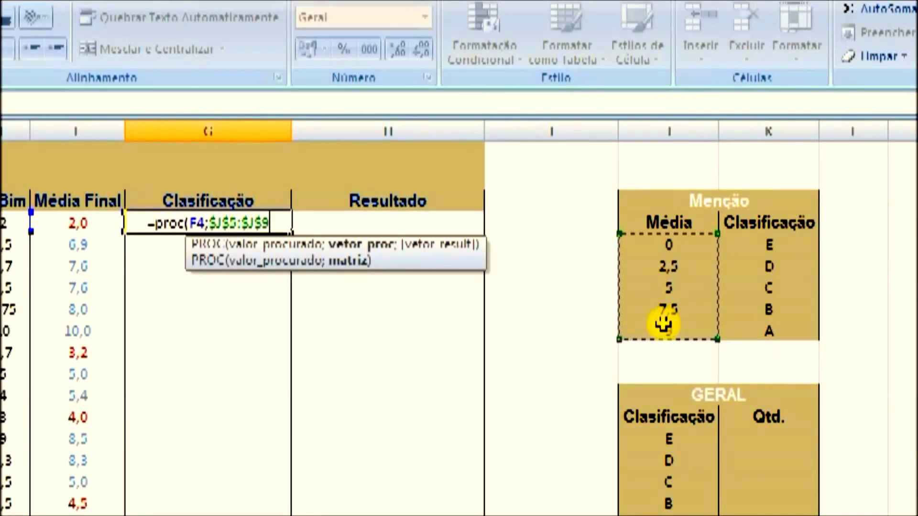
Complete the PROC formula with the absolute result range $K$5:$K$9 and fill it down the Clasificação column
{"action": "type", "text": ";"}
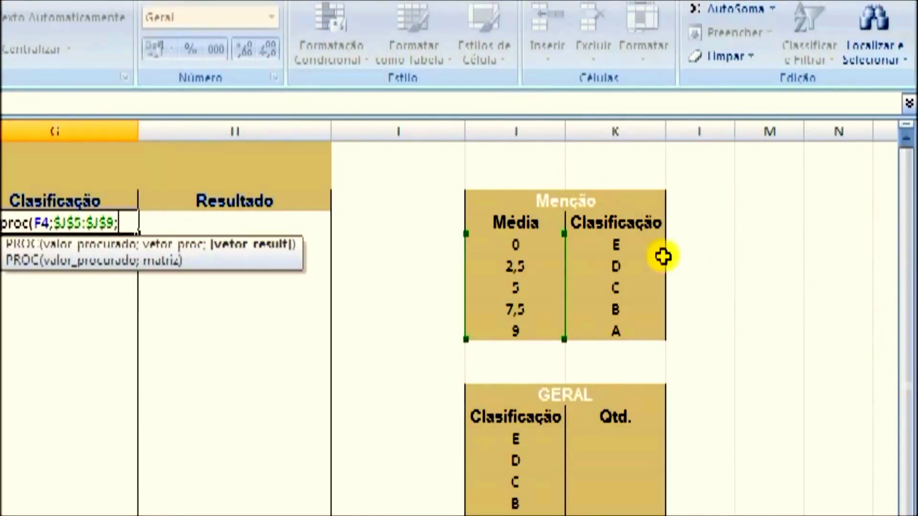
{"action": "left_click_drag", "start_coordinate": [638, 247], "coordinate": [626, 323]}
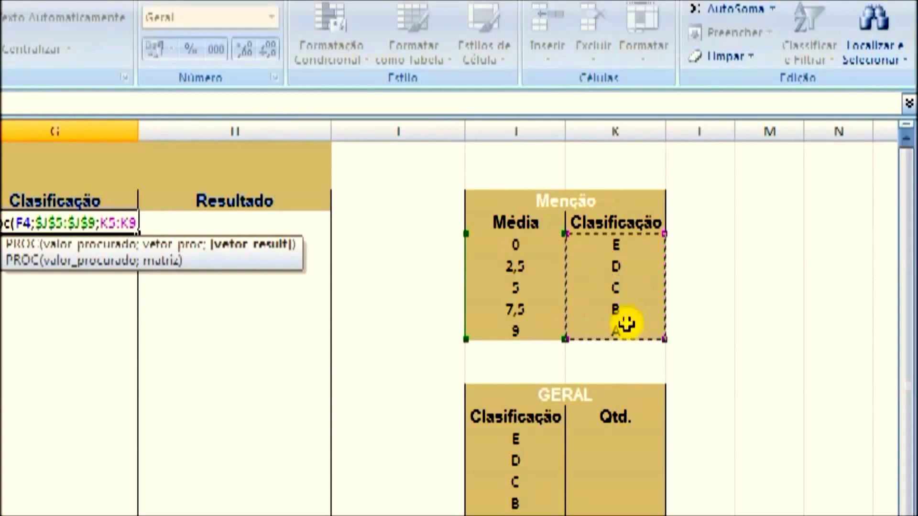
{"action": "key", "text": "F4"}
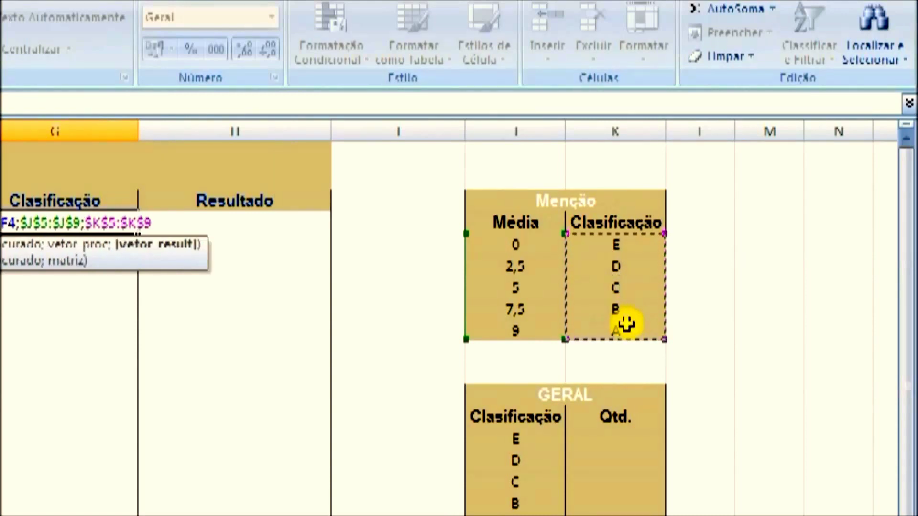
{"action": "type", "text": ")"}
{"action": "key", "text": "Return"}
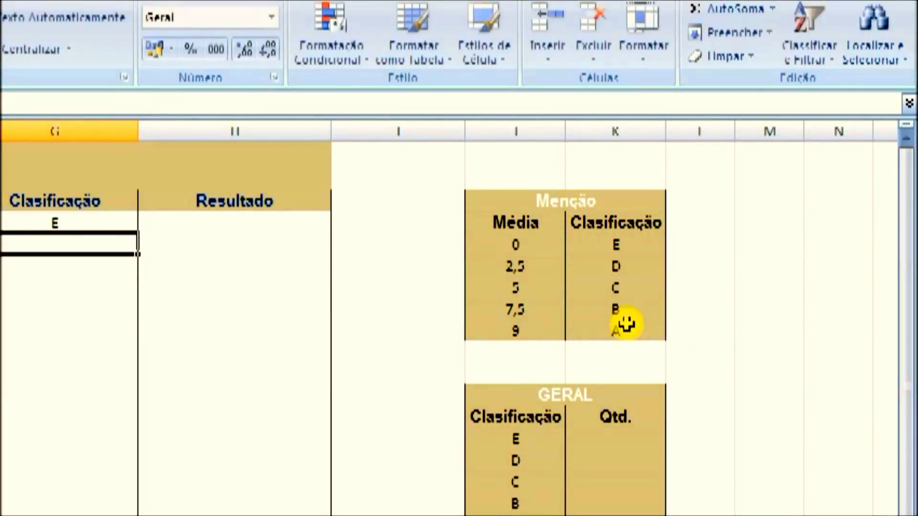
{"action": "left_click", "coordinate": [97, 222]}
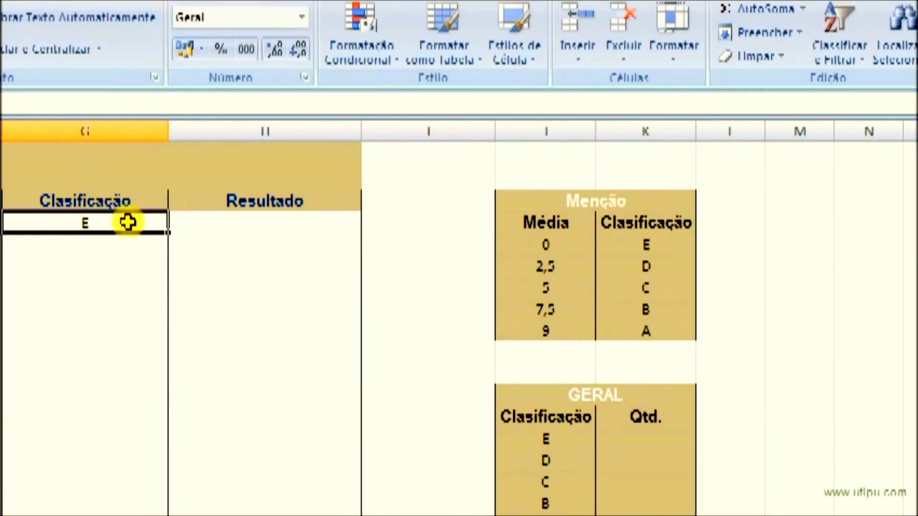
{"action": "double_click", "coordinate": [168, 233]}
Start an SE formula in H4 that tests F4>=7 and returns "Aprovado" when true
{"action": "left_click", "coordinate": [197, 229]}
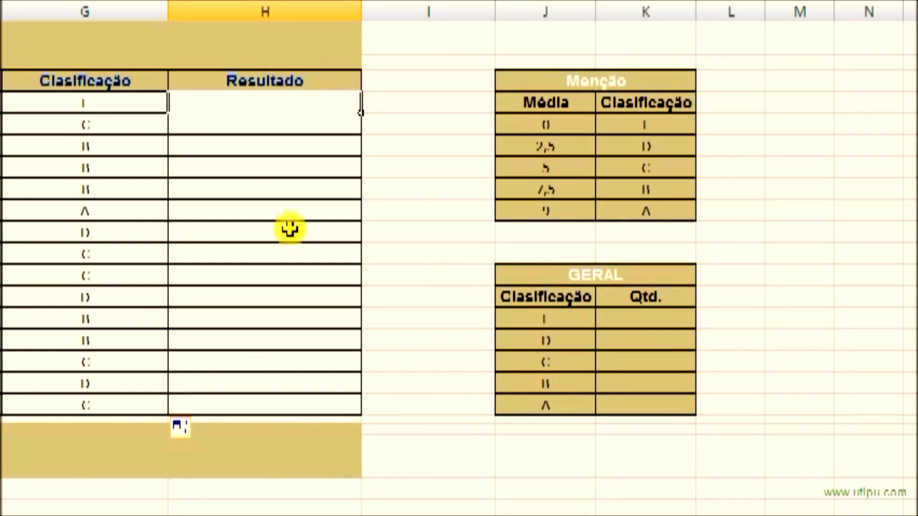
{"action": "type", "text": "=se("}
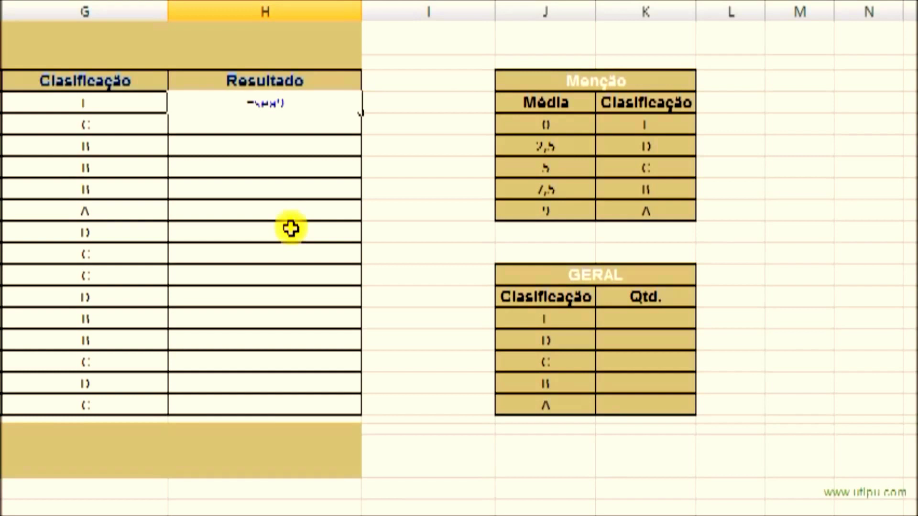
{"action": "key", "text": "BackSpace"}
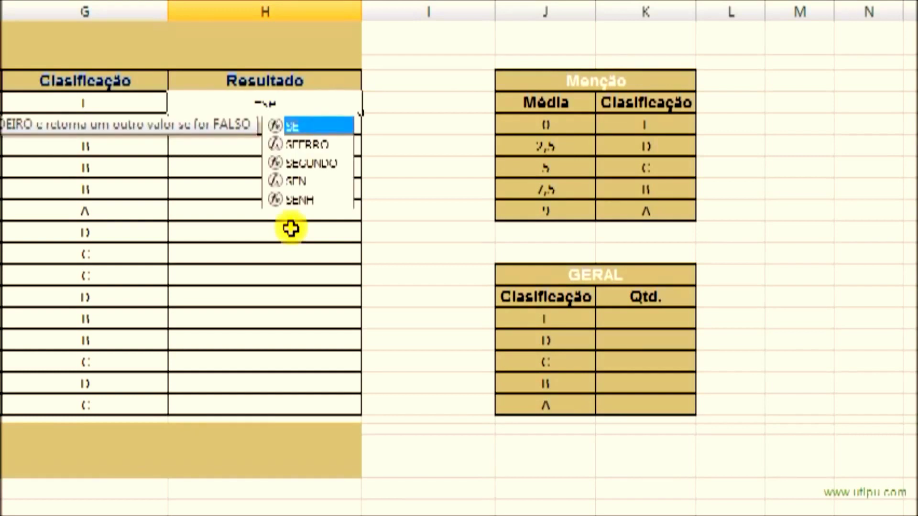
{"action": "type", "text": "("}
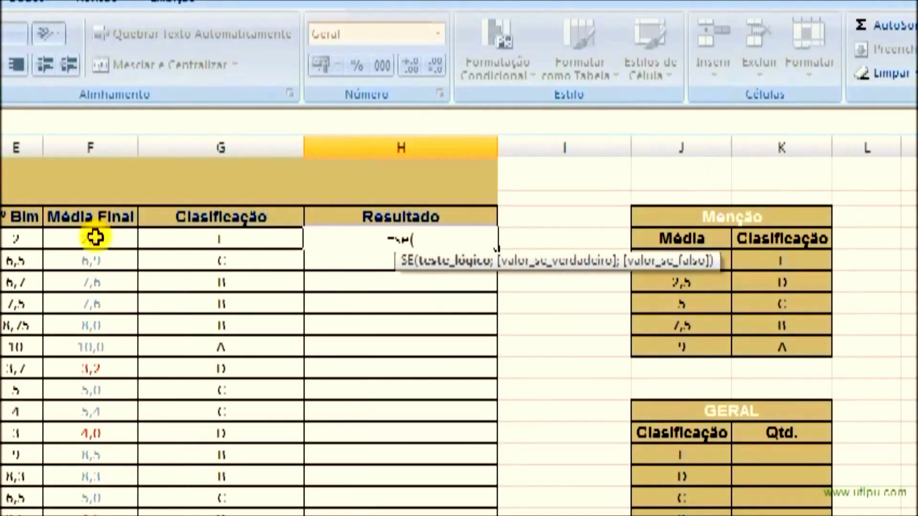
{"action": "left_click", "coordinate": [93, 234]}
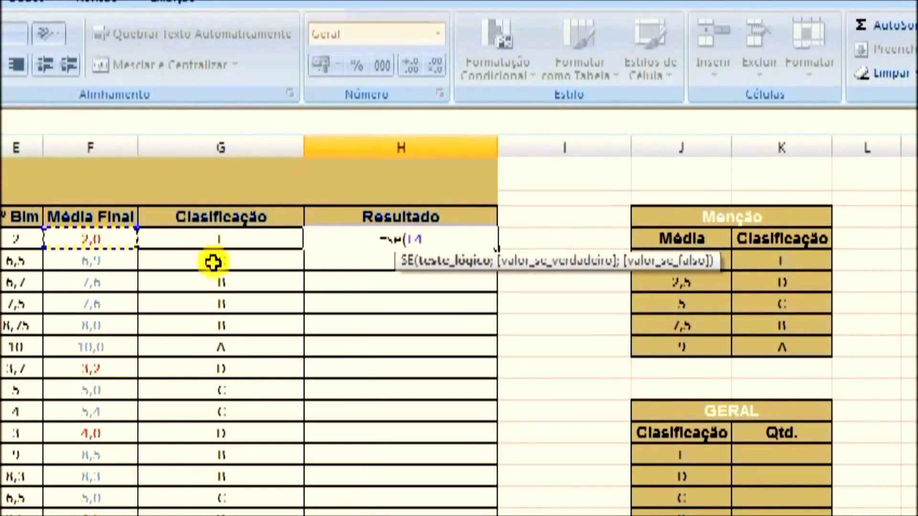
{"action": "type", "text": "<=7;"}
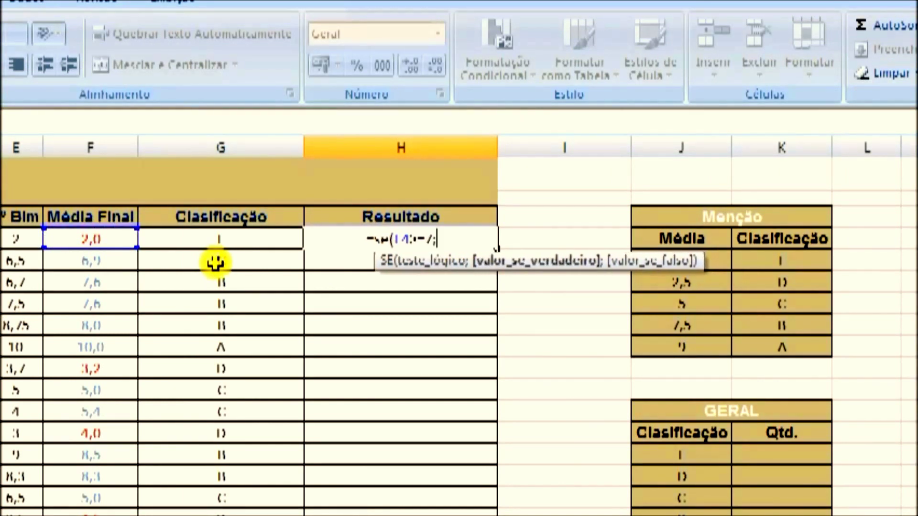
{"action": "type", "text": "\"A"}
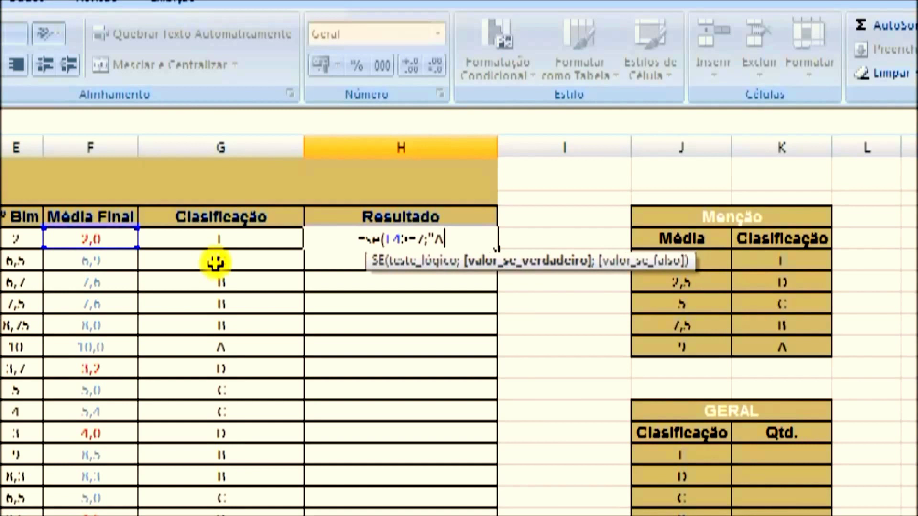
{"action": "type", "text": "provad"}
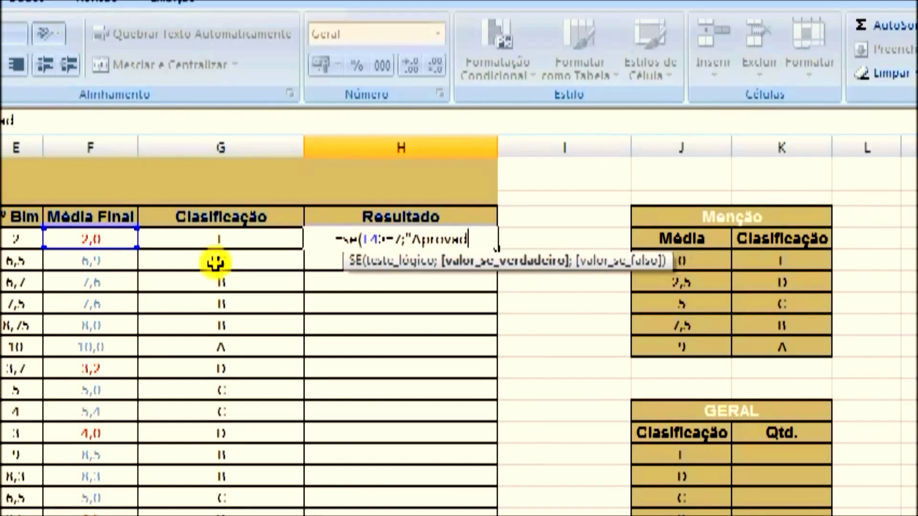
{"action": "type", "text": "o\""}
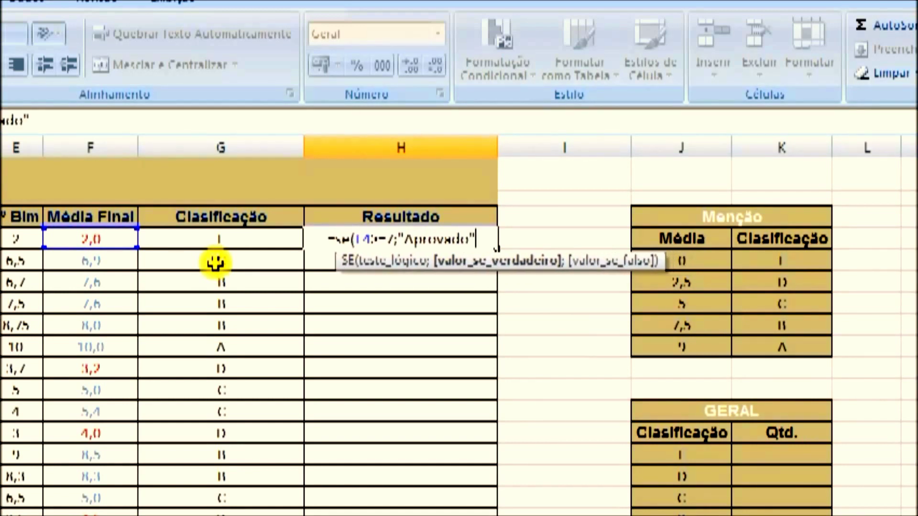
Complete the SE formula with "Reprovado" as the false result and fill it down the Resultado column
{"action": "type", "text": ";\""}
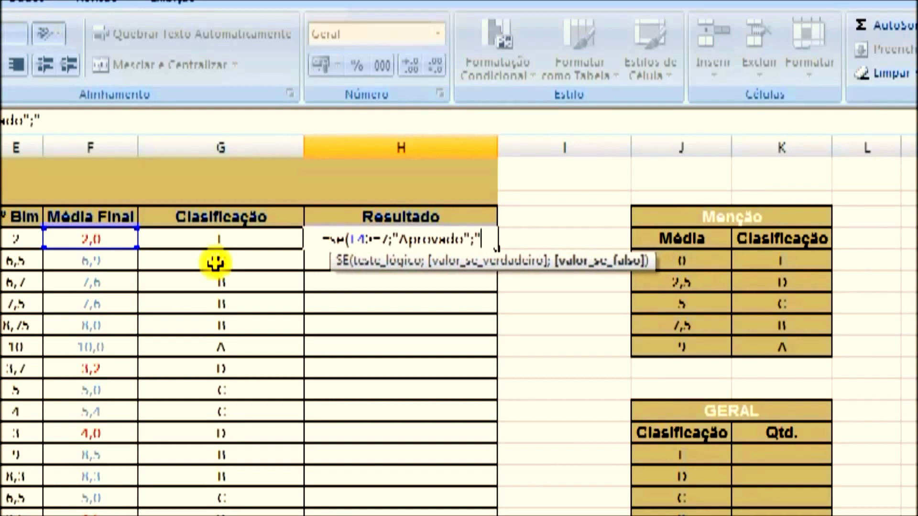
{"action": "type", "text": "R"}
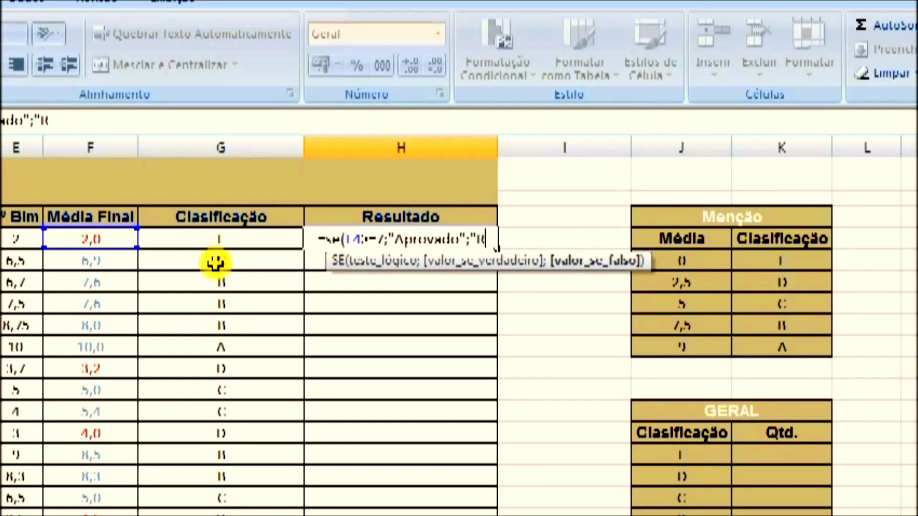
{"action": "type", "text": "eprovado\""}
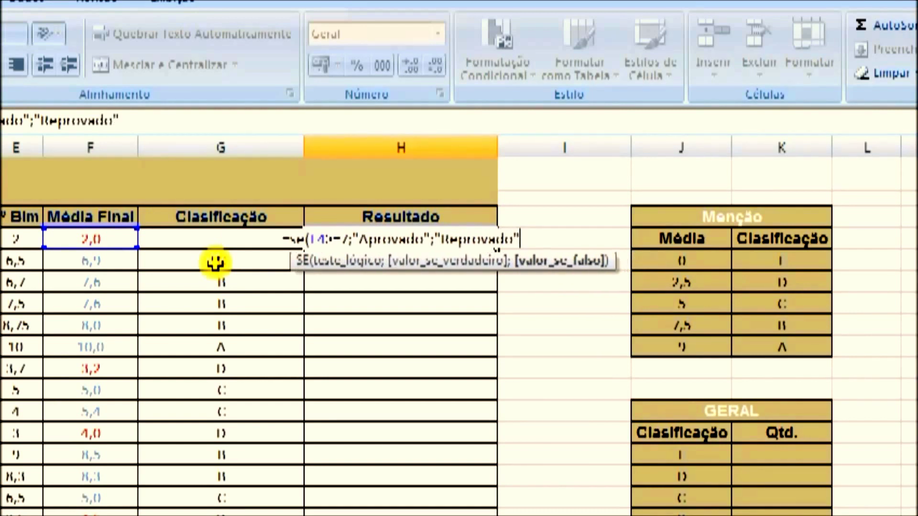
{"action": "type", "text": ")"}
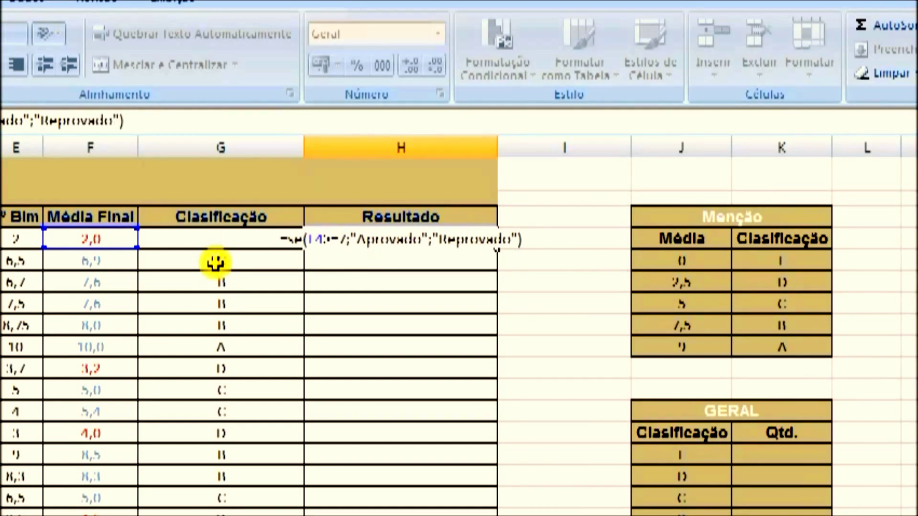
{"action": "key", "text": "Return"}
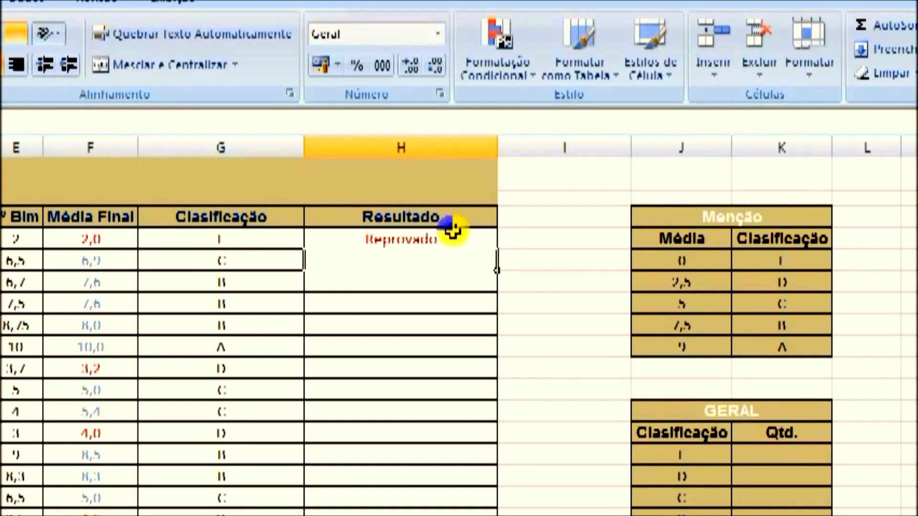
{"action": "left_click", "coordinate": [452, 234]}
{"action": "double_click", "coordinate": [499, 248]}
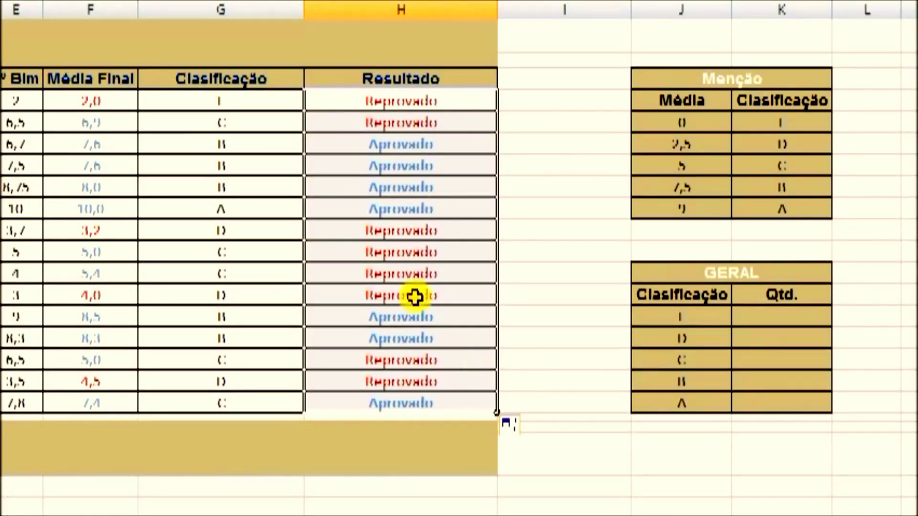
Start a CONT.SE formula in the Qtd. cell for classification E under GERAL, with the absolute range $G$4:$G$18
{"action": "left_click", "coordinate": [773, 315]}
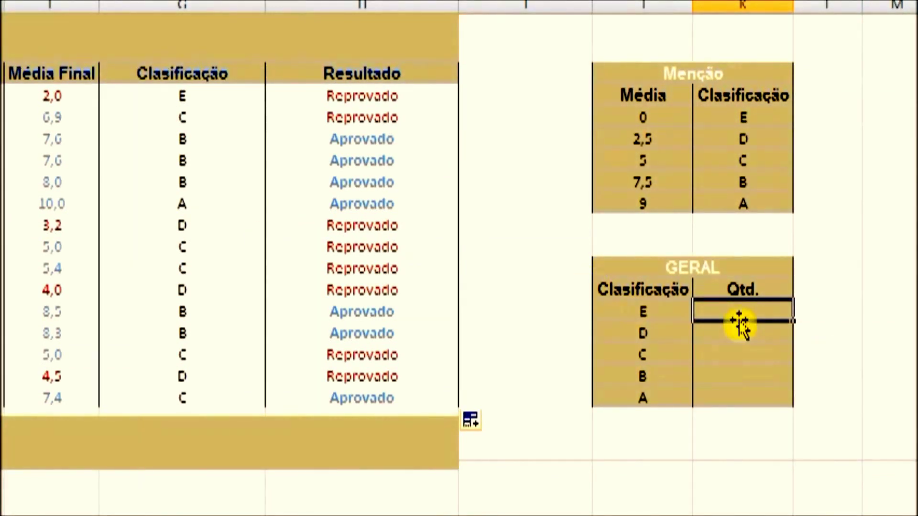
{"action": "type", "text": "=cont"}
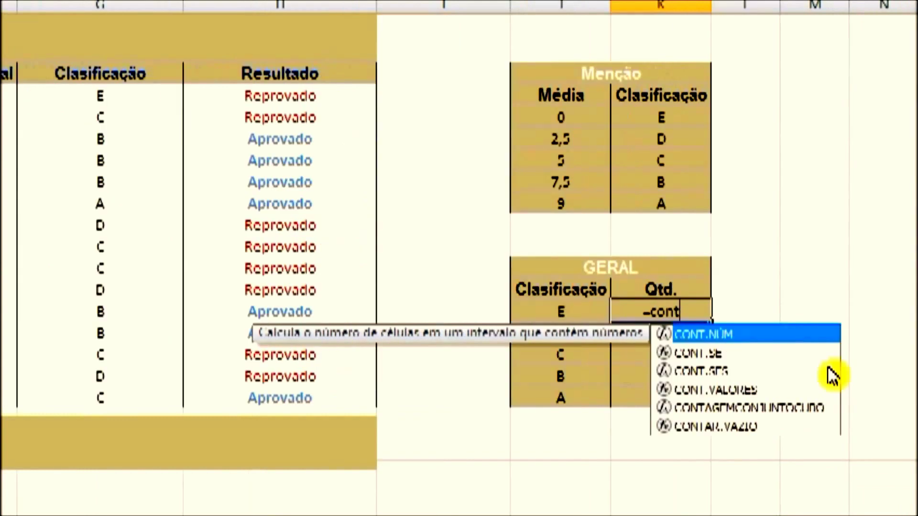
{"action": "double_click", "coordinate": [770, 354]}
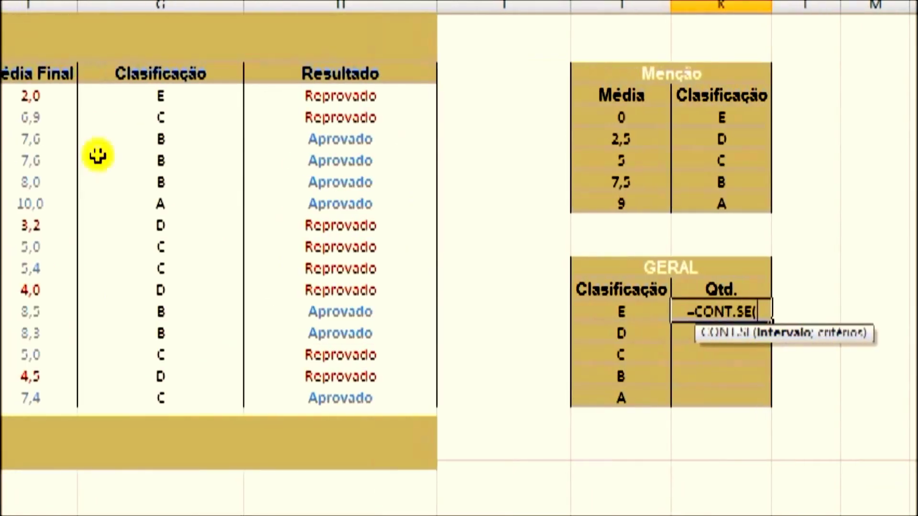
{"action": "left_click_drag", "start_coordinate": [133, 101], "coordinate": [136, 391]}
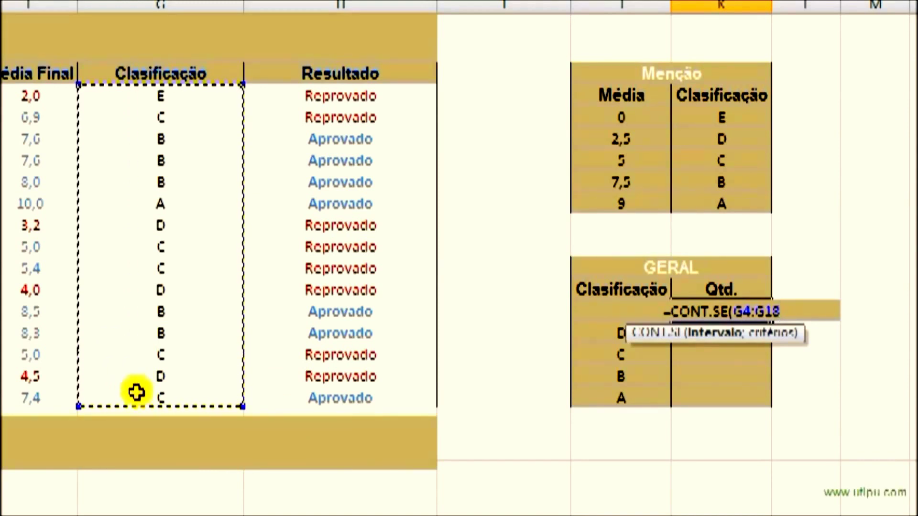
{"action": "key", "text": "F4"}
{"action": "type", "text": ";"}
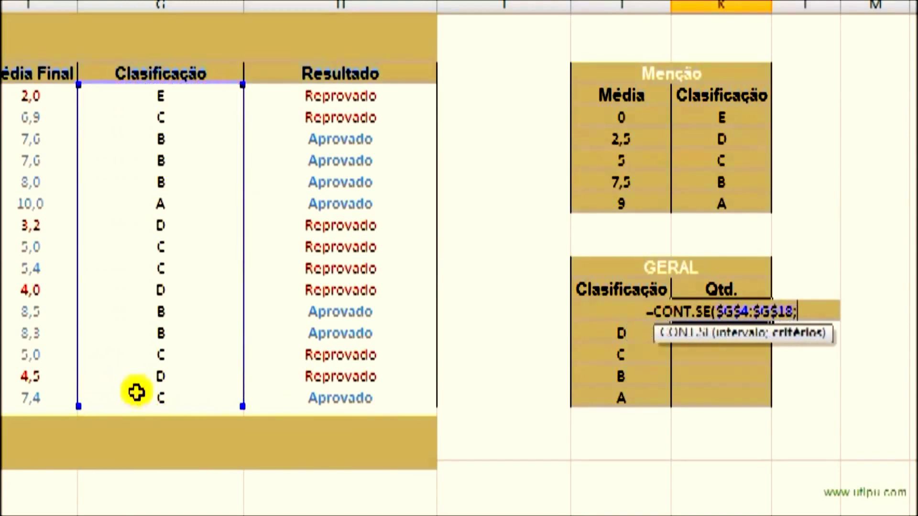
Complete the CONT.SE formula with J14 as the criterion and fill it down the Qtd. column to classification A
{"action": "left_click", "coordinate": [588, 303]}
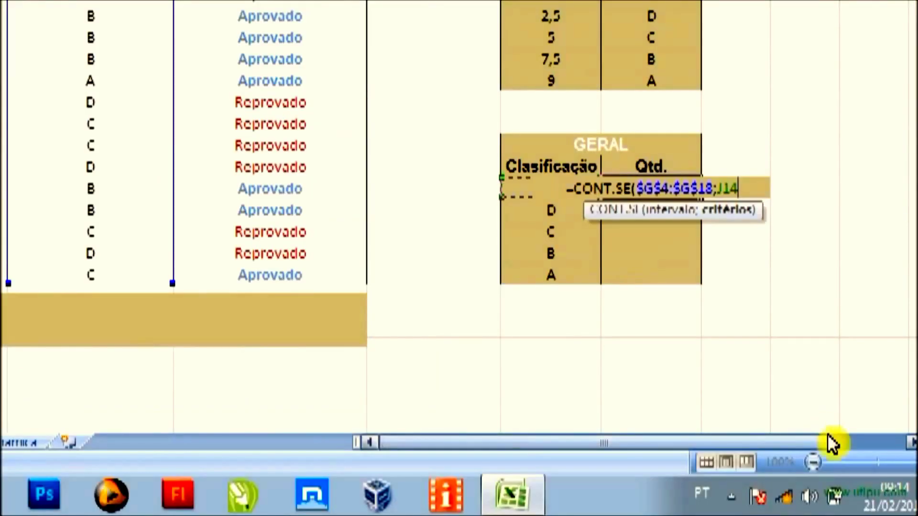
{"action": "type", "text": ")"}
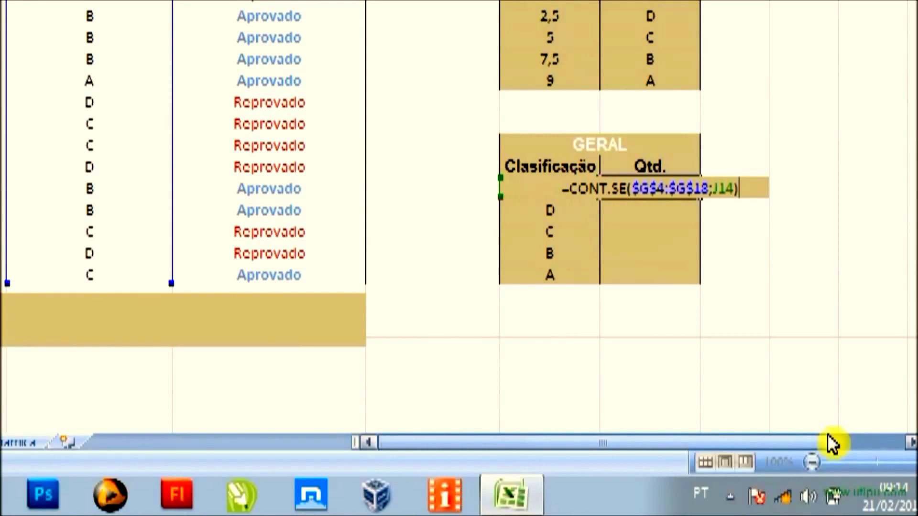
{"action": "key", "text": "Return"}
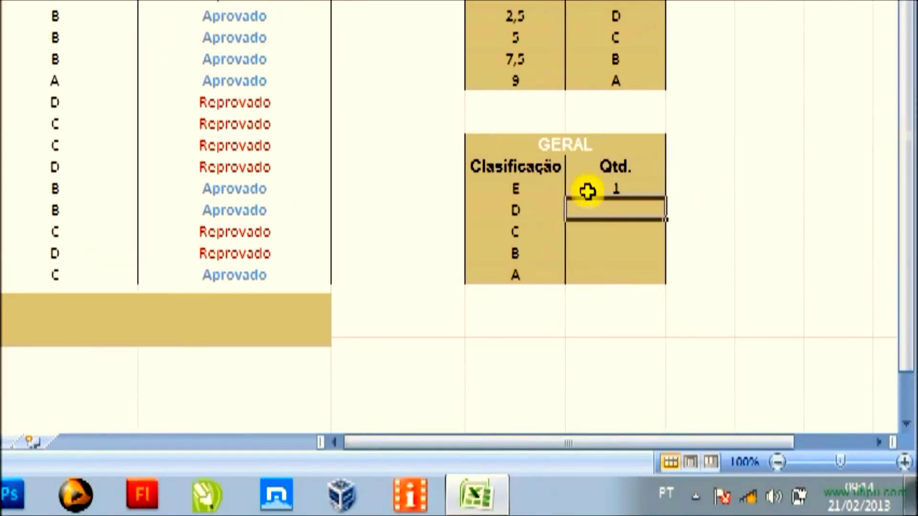
{"action": "left_click", "coordinate": [587, 191]}
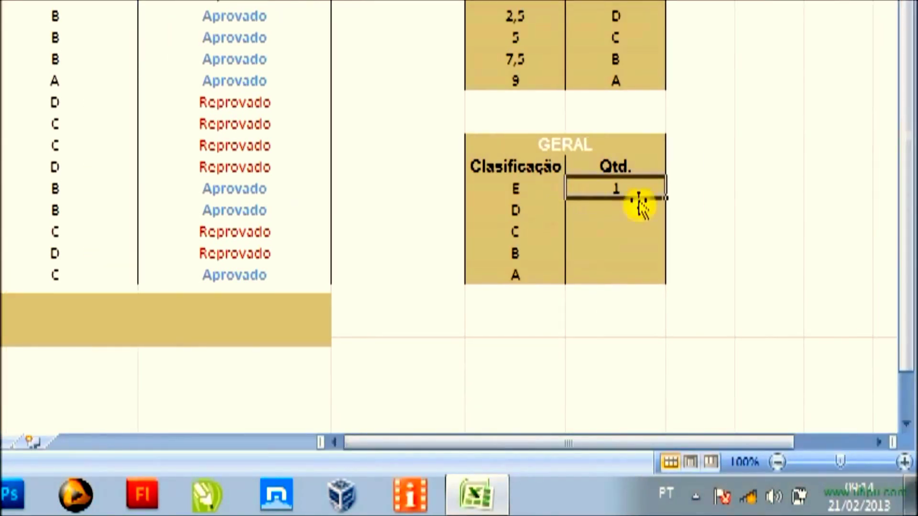
{"action": "double_click", "coordinate": [665, 198]}
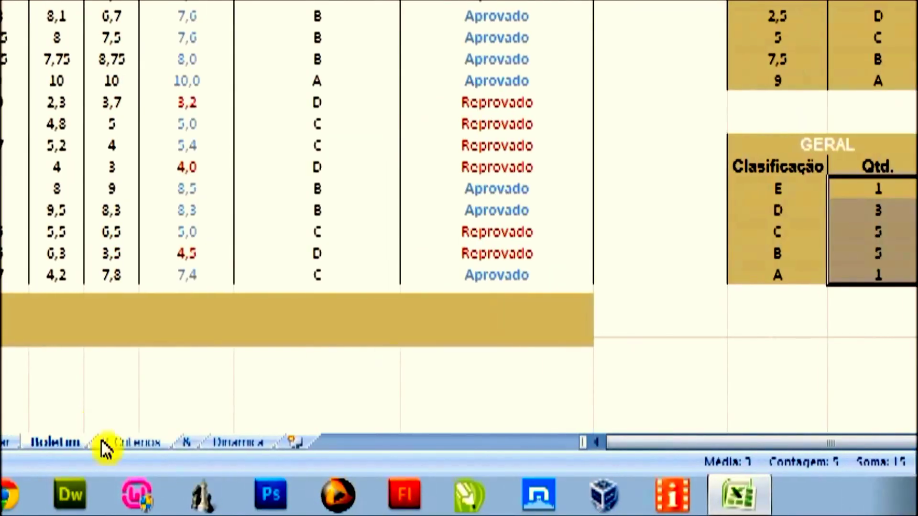
Open the 2 Criterios sheet and examine the sale dates, sale values and card types
{"action": "left_click", "coordinate": [121, 444]}
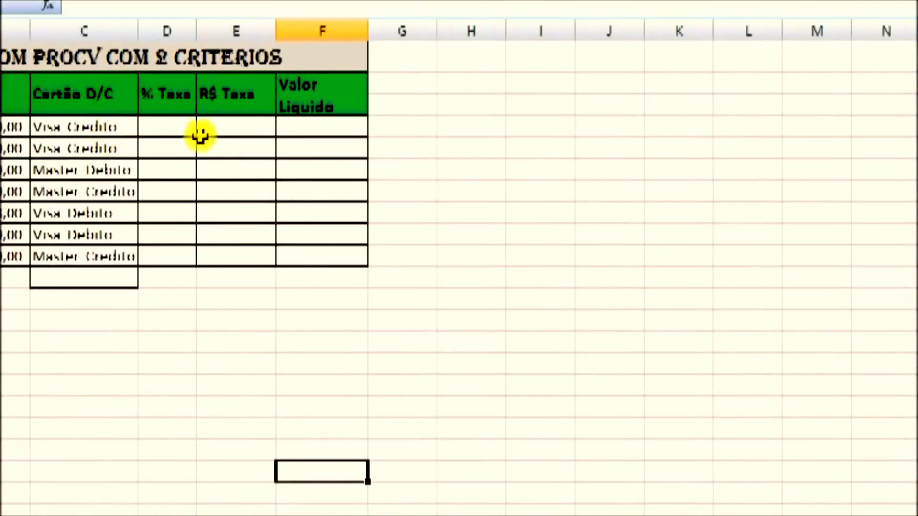
{"action": "left_click", "coordinate": [91, 139]}
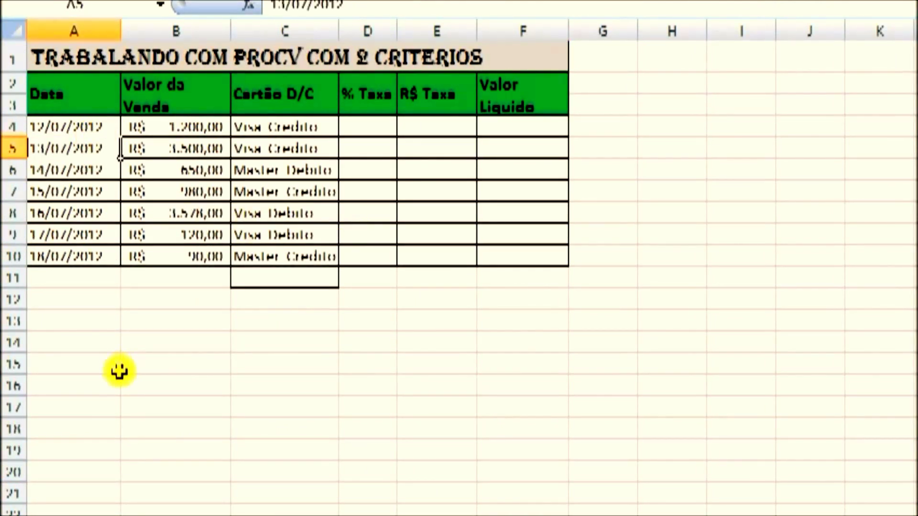
{"action": "left_click", "coordinate": [164, 148]}
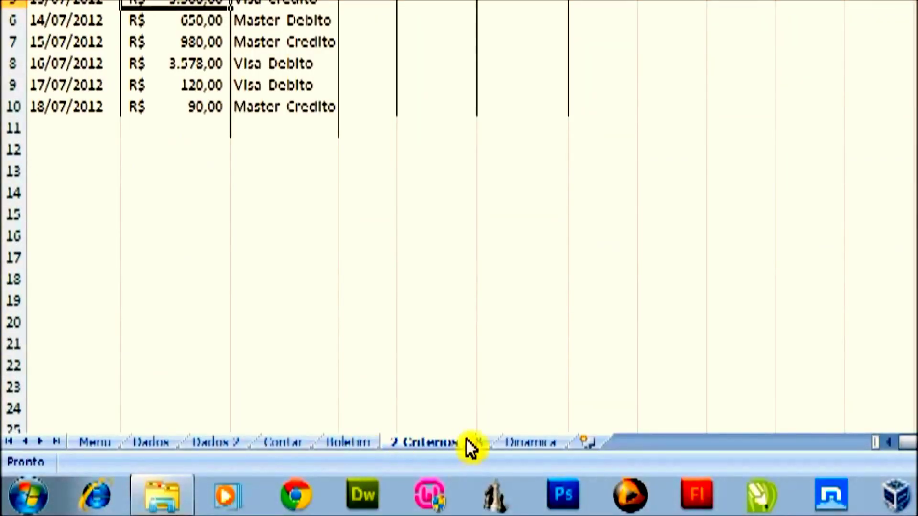
Open the & sheet and examine how the Cartão and Credito / Debito columns together determine the Taxa
{"action": "left_click", "coordinate": [477, 441]}
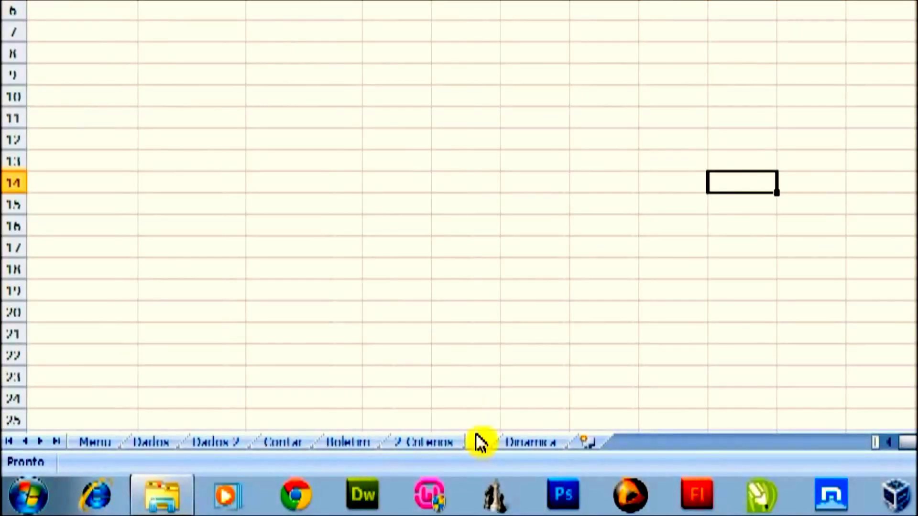
{"action": "left_click", "coordinate": [296, 88]}
{"action": "left_click", "coordinate": [242, 88]}
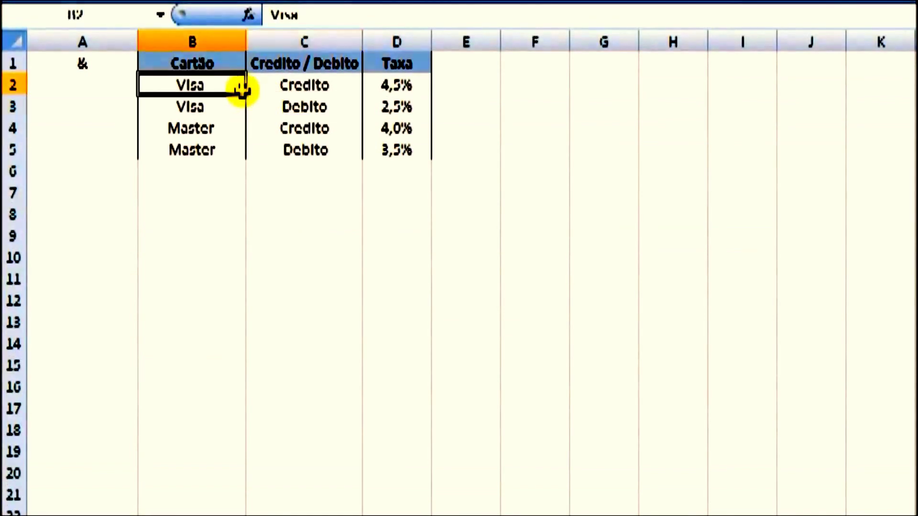
{"action": "left_click", "coordinate": [310, 91]}
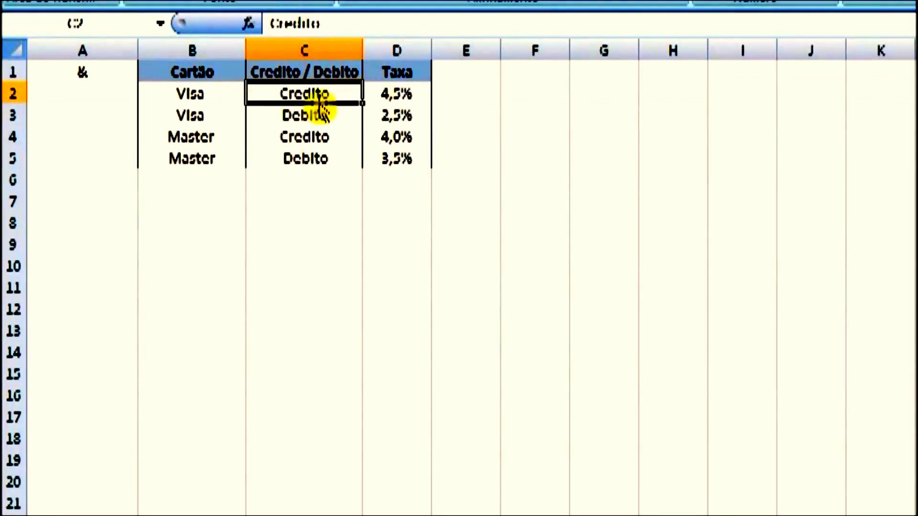
{"action": "left_click", "coordinate": [424, 100]}
{"action": "left_click", "coordinate": [396, 136]}
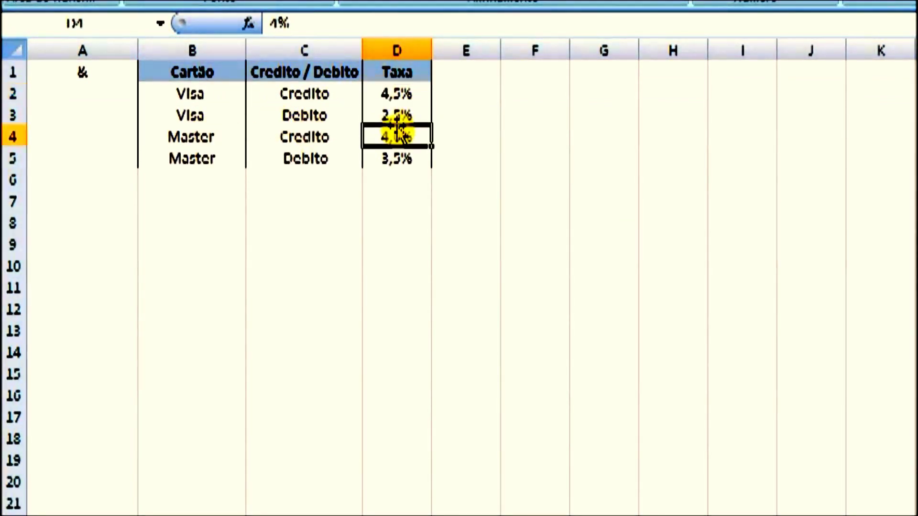
{"action": "left_click", "coordinate": [210, 92]}
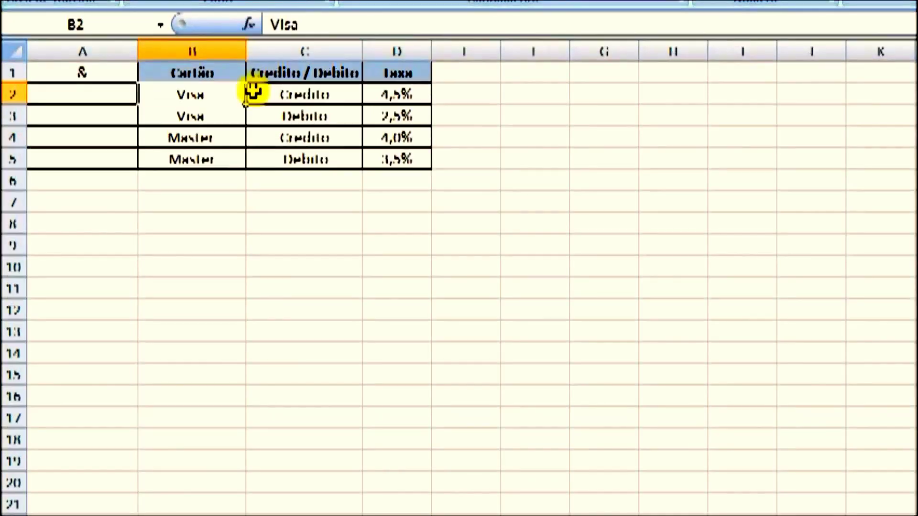
{"action": "left_click", "coordinate": [287, 92]}
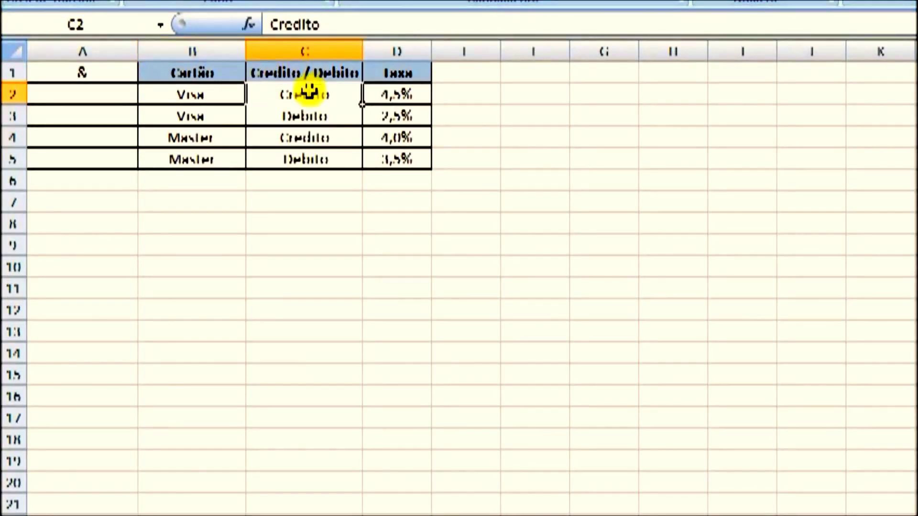
{"action": "left_click", "coordinate": [211, 89]}
{"action": "left_click", "coordinate": [252, 98]}
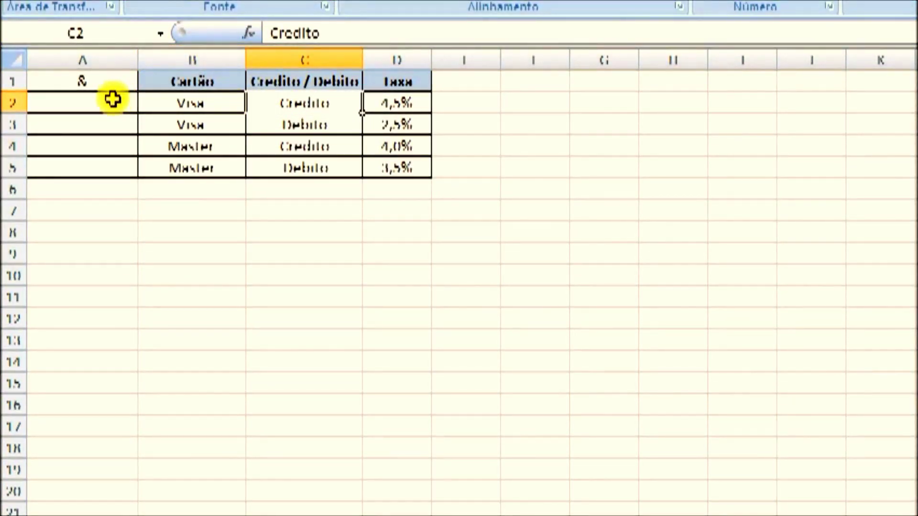
{"action": "left_click", "coordinate": [105, 103]}
{"action": "type", "text": "="}
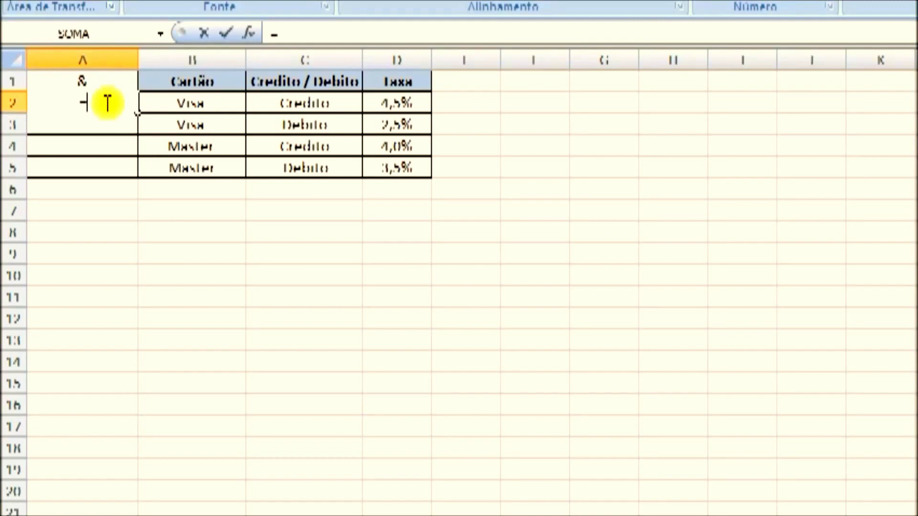
{"action": "key", "text": "BackSpace"}
Start a formula in A2 of the & sheet that joins the card name in B2 with a space: =B2&" "&
{"action": "left_click", "coordinate": [74, 99]}
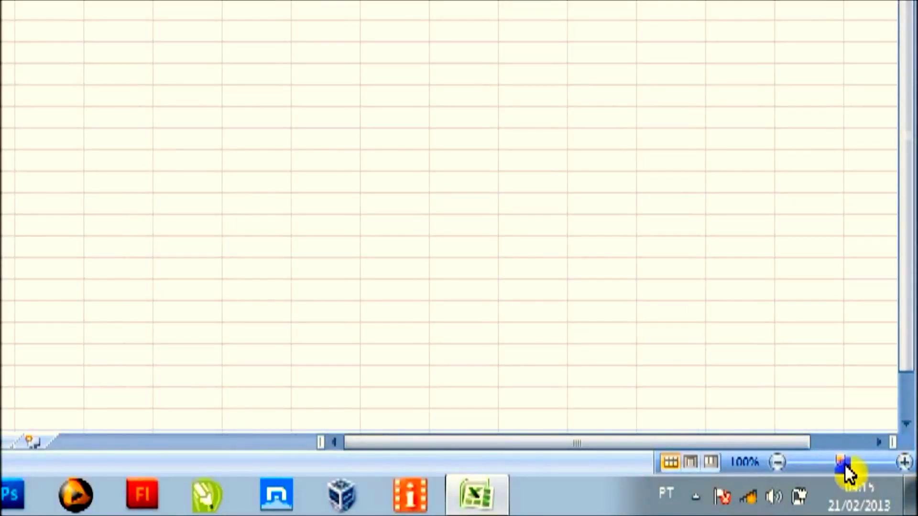
{"action": "left_click_drag", "start_coordinate": [842, 464], "coordinate": [867, 465]}
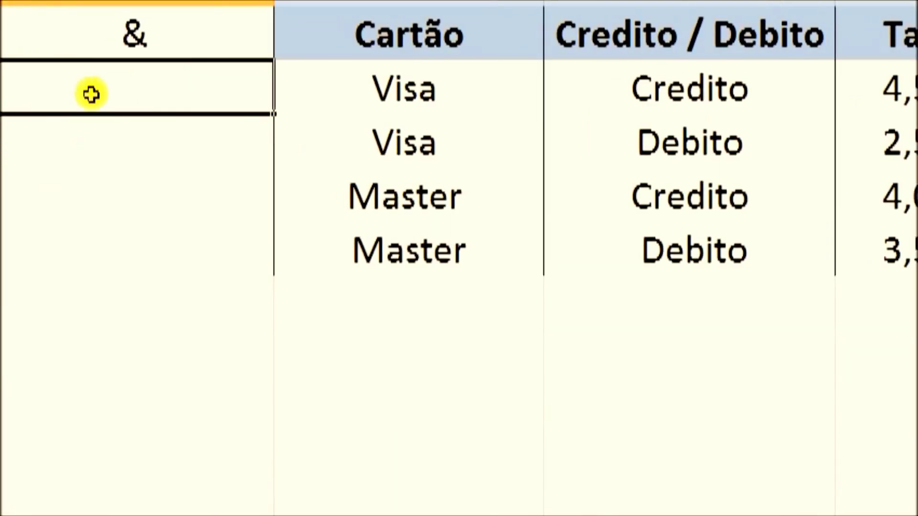
{"action": "type", "text": "="}
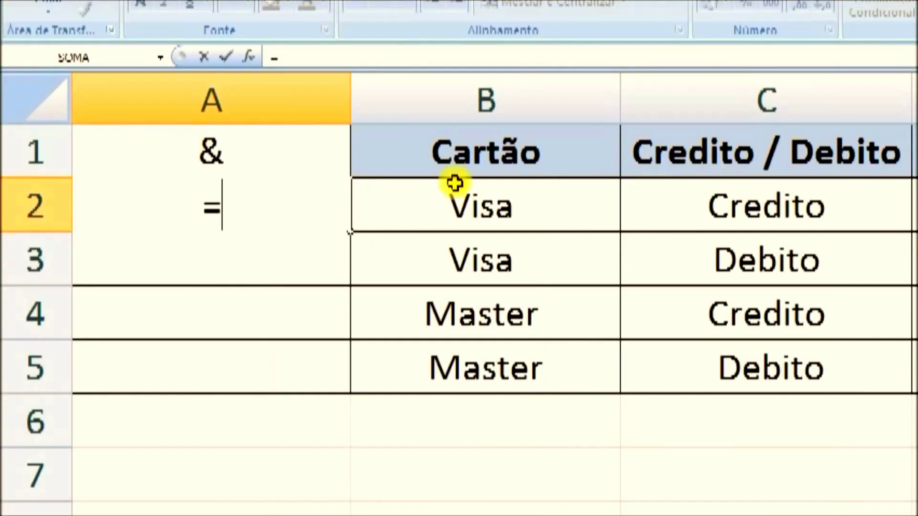
{"action": "left_click", "coordinate": [394, 86]}
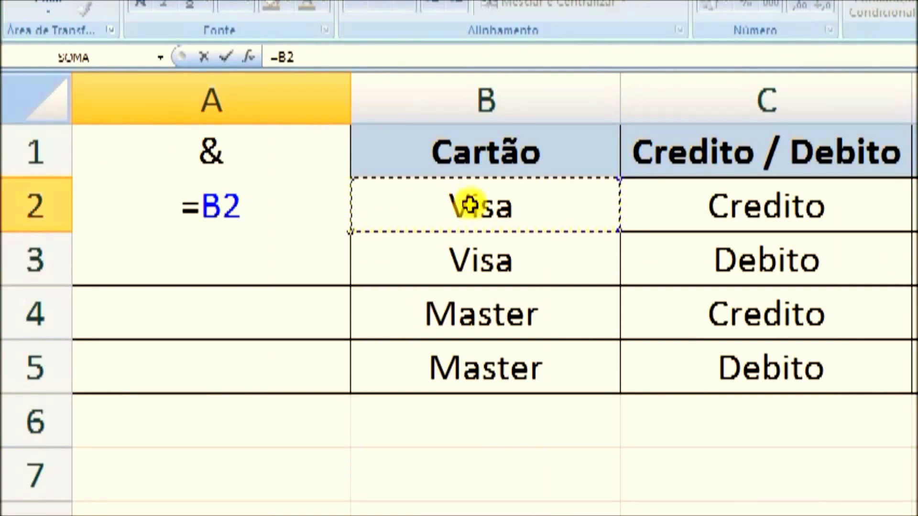
{"action": "type", "text": "&"}
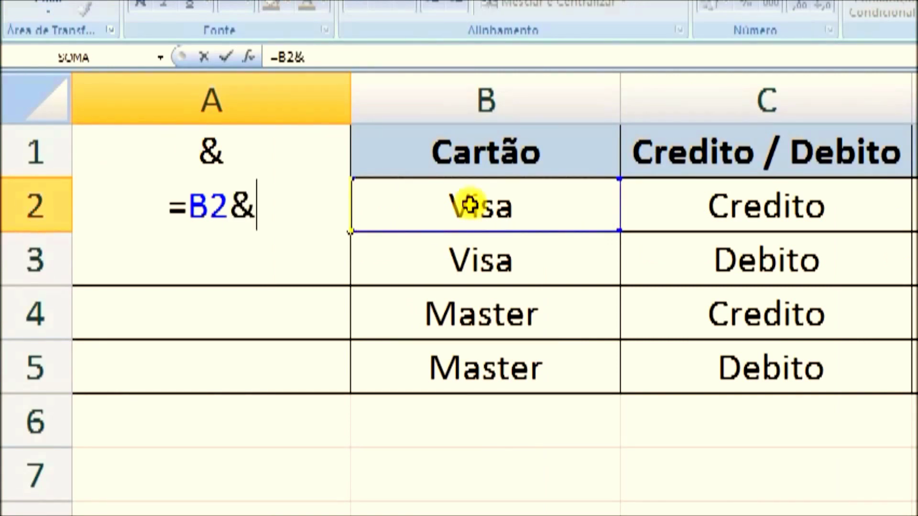
{"action": "type", "text": "\" "}
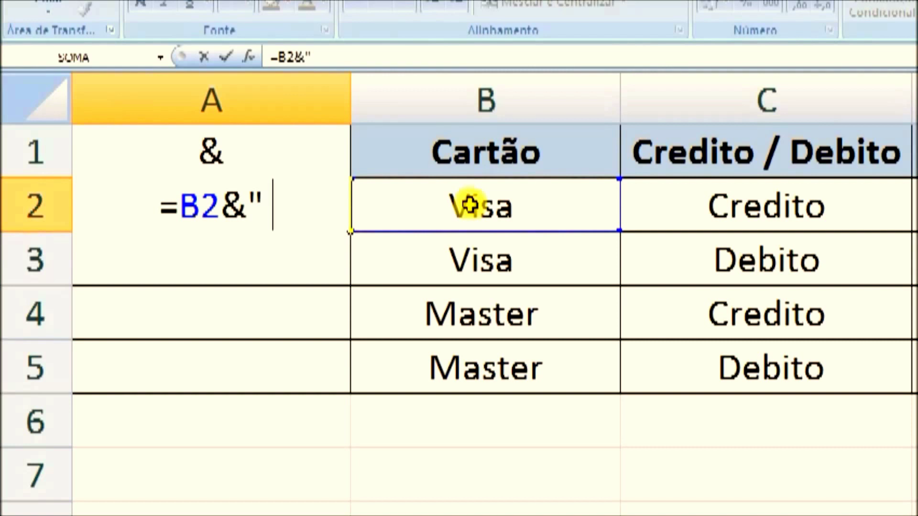
{"action": "type", "text": "\""}
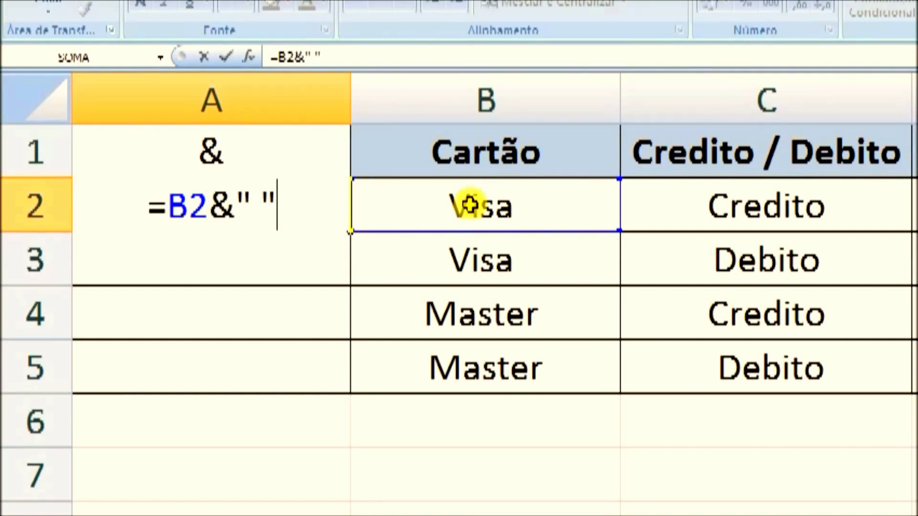
{"action": "type", "text": "&"}
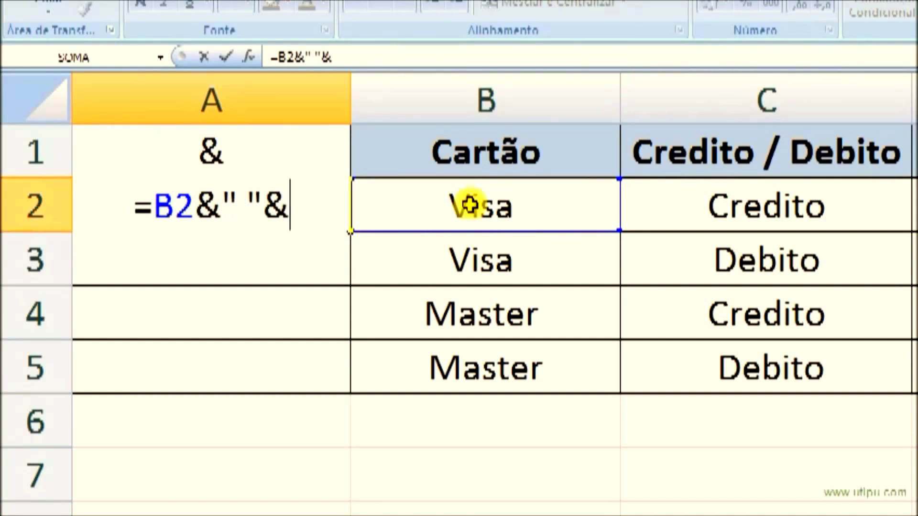
Complete the joining formula in A2 with C2 and fill it down to A5
{"action": "left_click", "coordinate": [663, 196]}
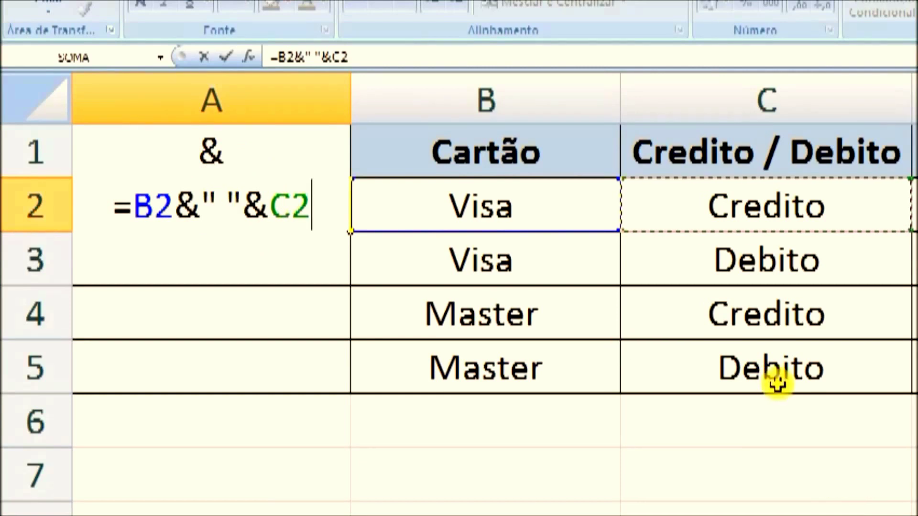
{"action": "key", "text": "Return"}
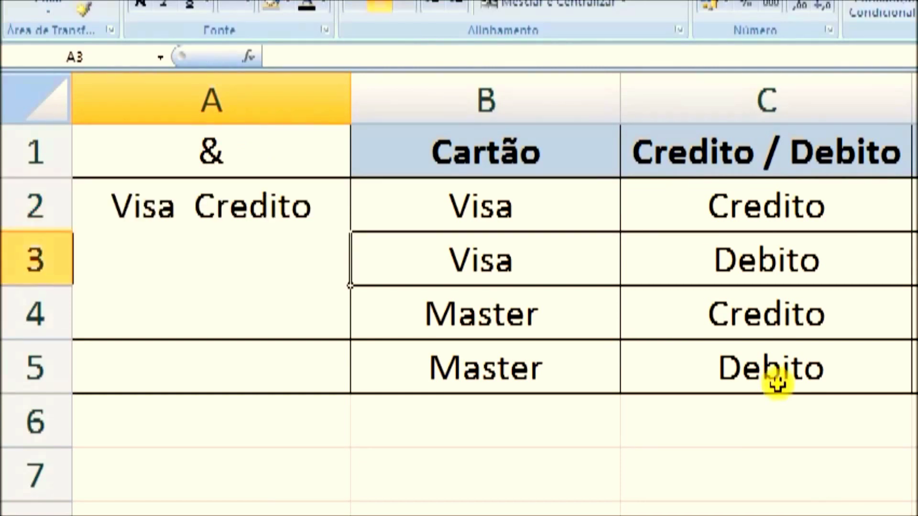
{"action": "left_click", "coordinate": [280, 201]}
{"action": "double_click", "coordinate": [351, 232]}
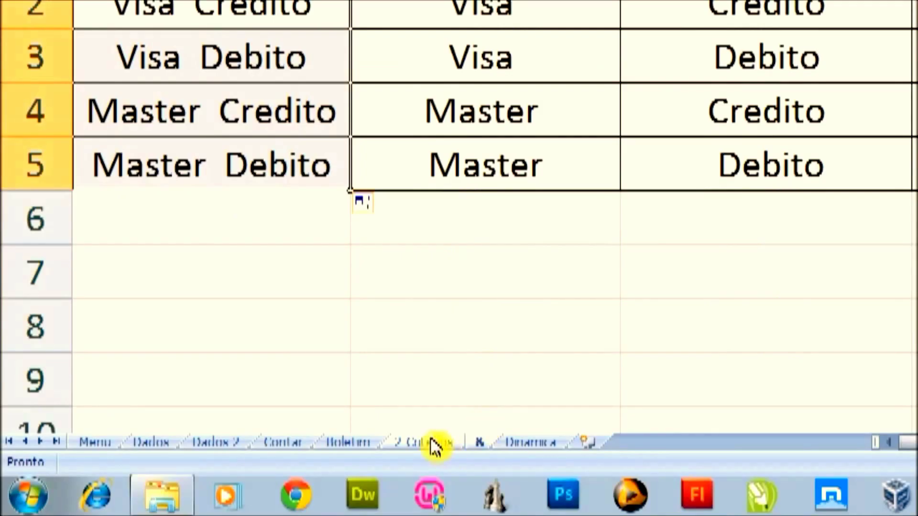
Return to the 2 Criterios sheet and start a PROCV formula in the first % Taxa cell
{"action": "left_click", "coordinate": [435, 453]}
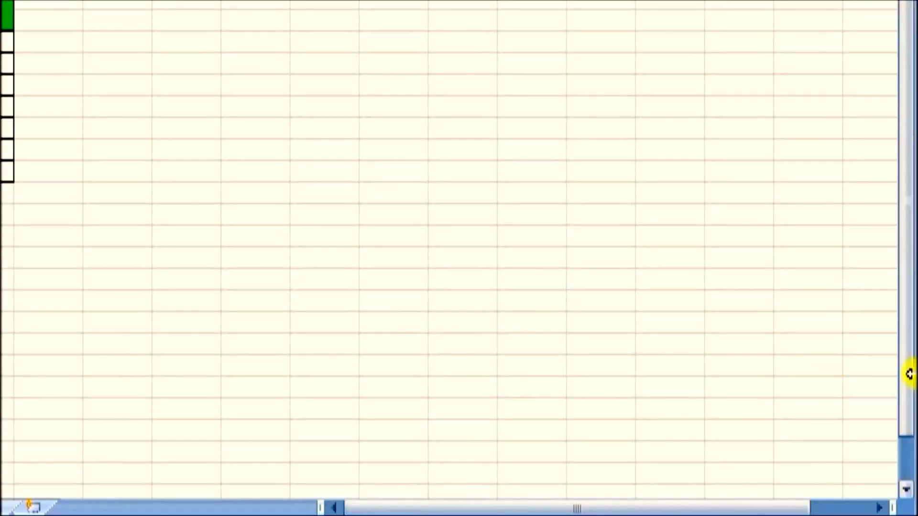
{"action": "left_click", "coordinate": [855, 462]}
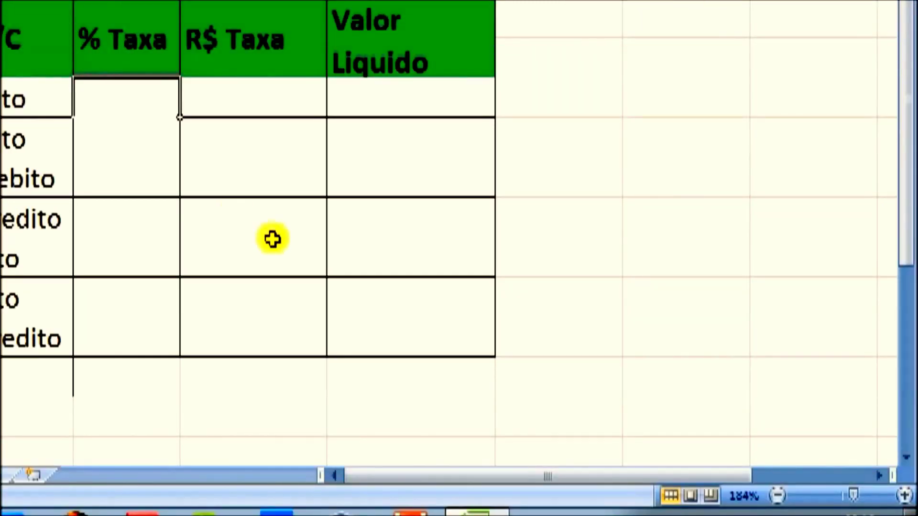
{"action": "type", "text": "=pr"}
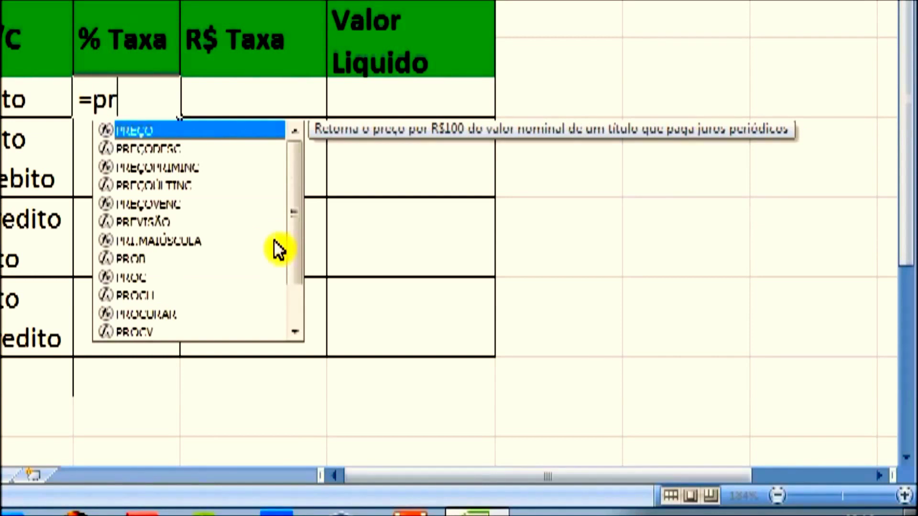
{"action": "type", "text": "ocv("}
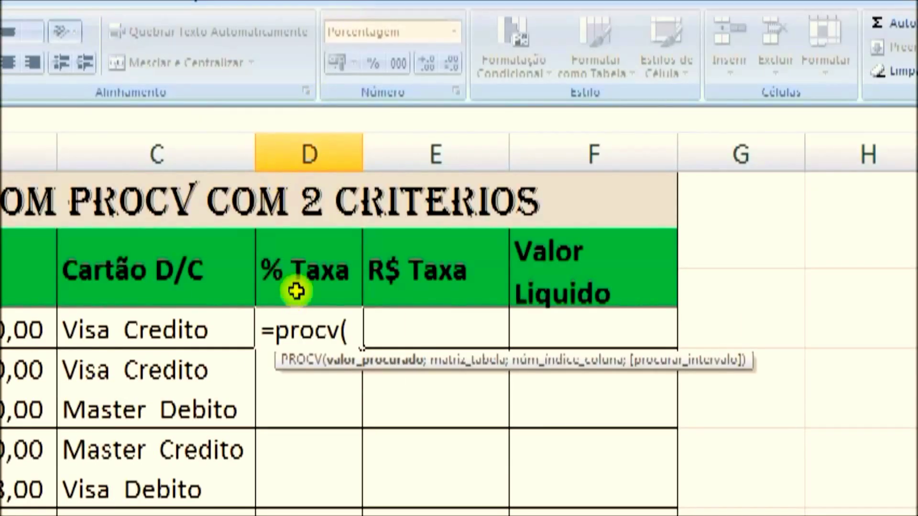
{"action": "key", "text": "BackSpace"}
{"action": "key", "text": "BackSpace"}
{"action": "key", "text": "BackSpace"}
{"action": "key", "text": "BackSpace"}
{"action": "key", "text": "BackSpace"}
{"action": "key", "text": "BackSpace"}
{"action": "key", "text": "BackSpace"}
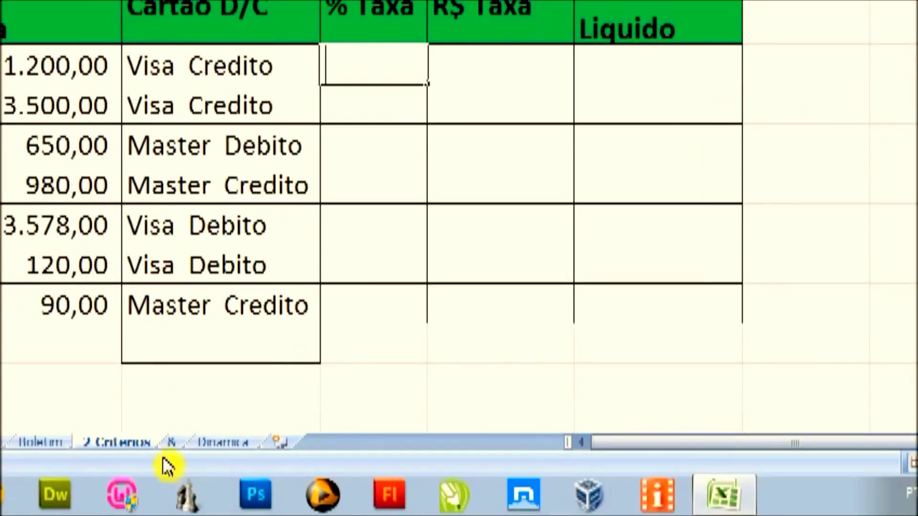
Compare the card and rate table on the & sheet with the Cartão D/C entries on the 2 Criterios sheet
{"action": "left_click", "coordinate": [171, 443]}
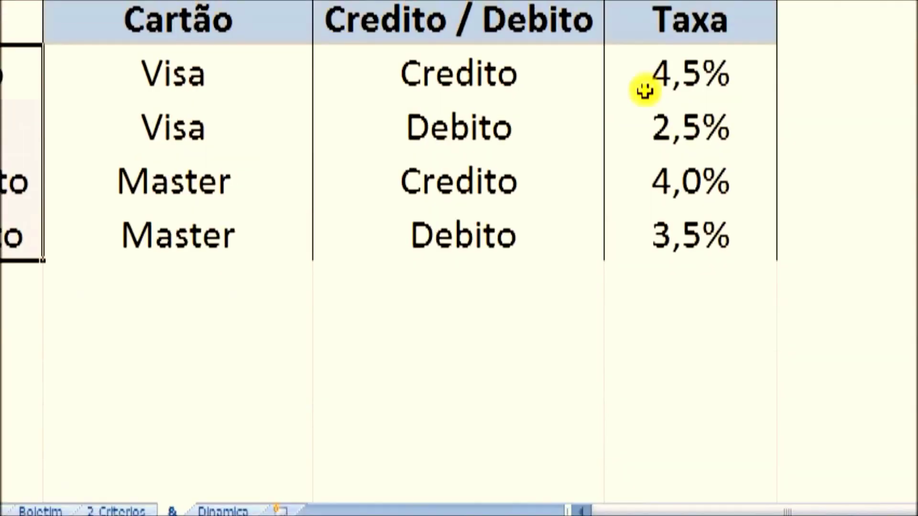
{"action": "left_click", "coordinate": [688, 19]}
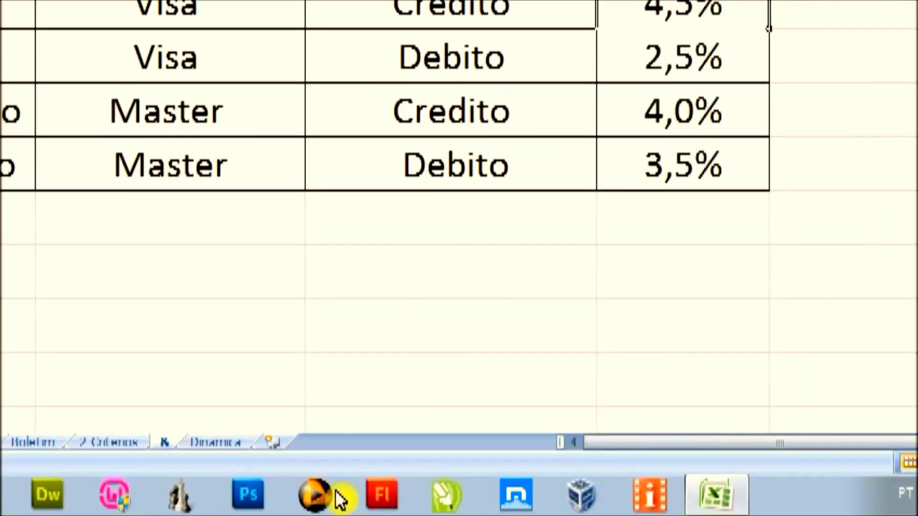
{"action": "left_click", "coordinate": [131, 443]}
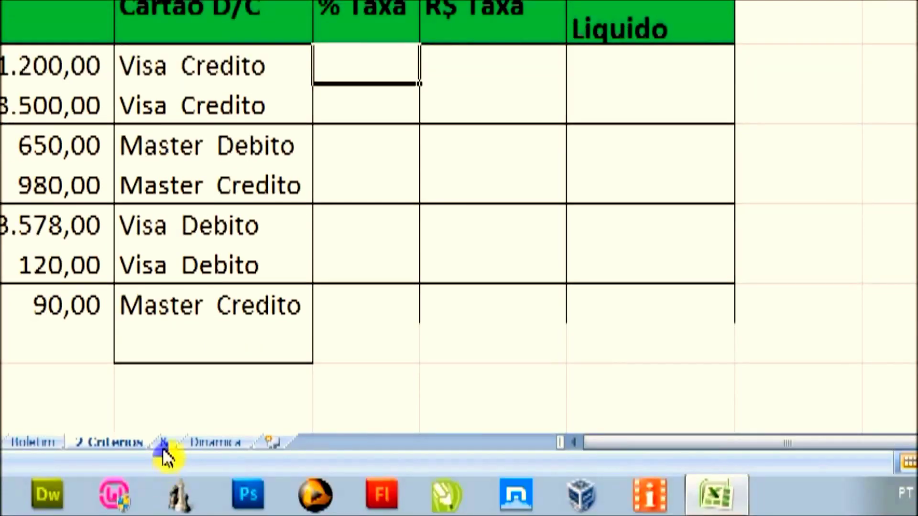
{"action": "left_click", "coordinate": [162, 447]}
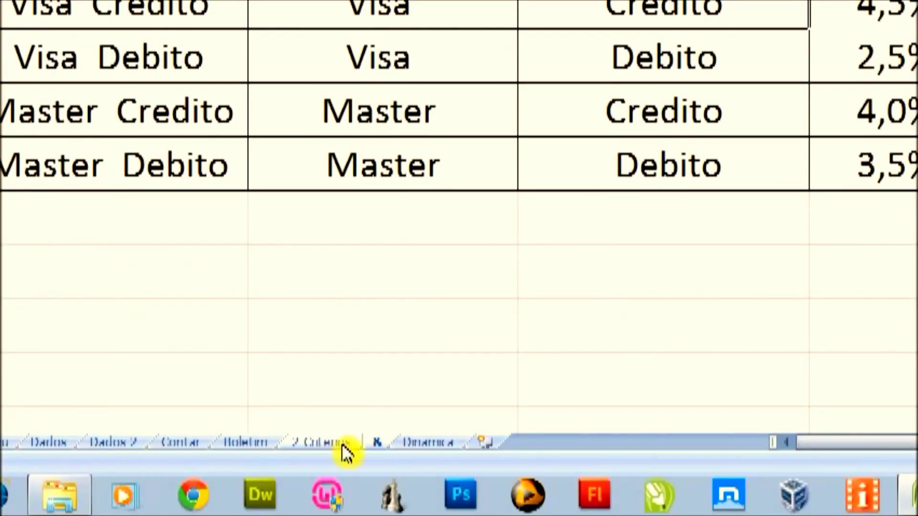
{"action": "left_click", "coordinate": [335, 440]}
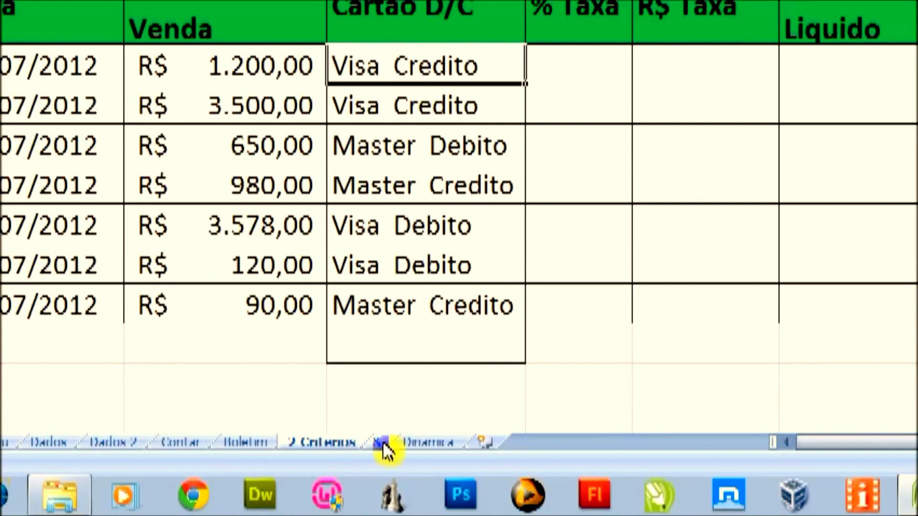
{"action": "left_click", "coordinate": [378, 500]}
{"action": "left_click", "coordinate": [127, 103]}
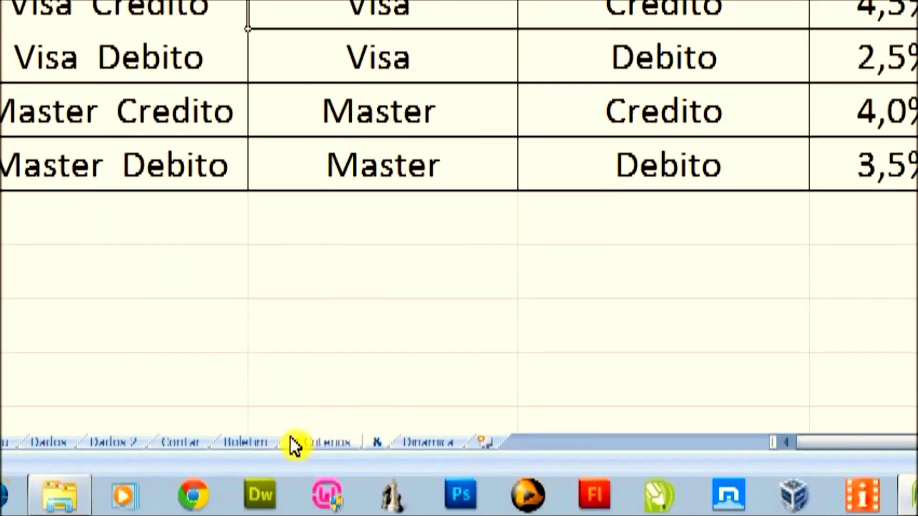
{"action": "left_click", "coordinate": [299, 438]}
Start a PROCV formula in the first % Taxa cell, D4, with C4 as the lookup value
{"action": "left_click", "coordinate": [602, 114]}
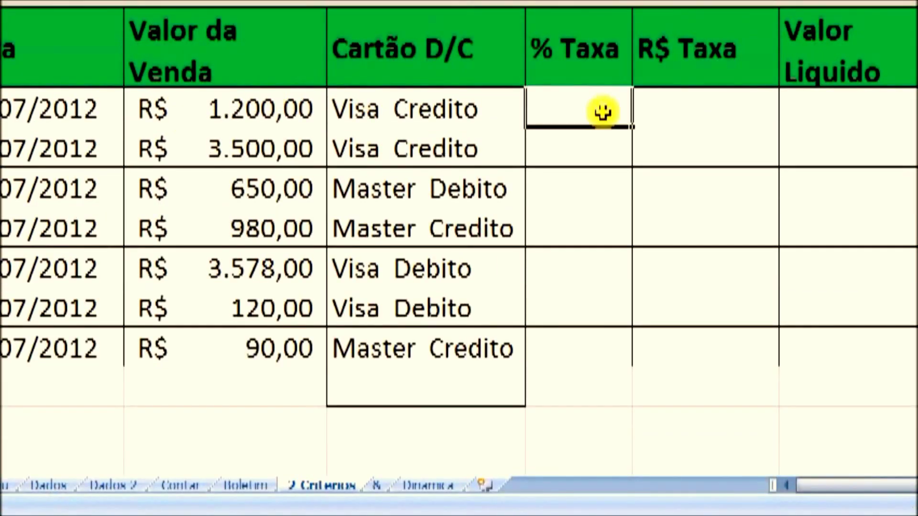
{"action": "type", "text": "="}
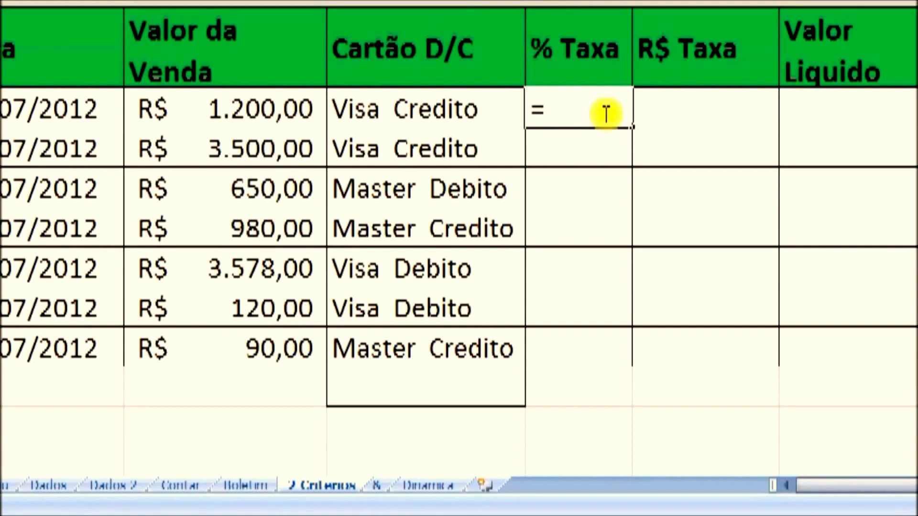
{"action": "type", "text": "procv("}
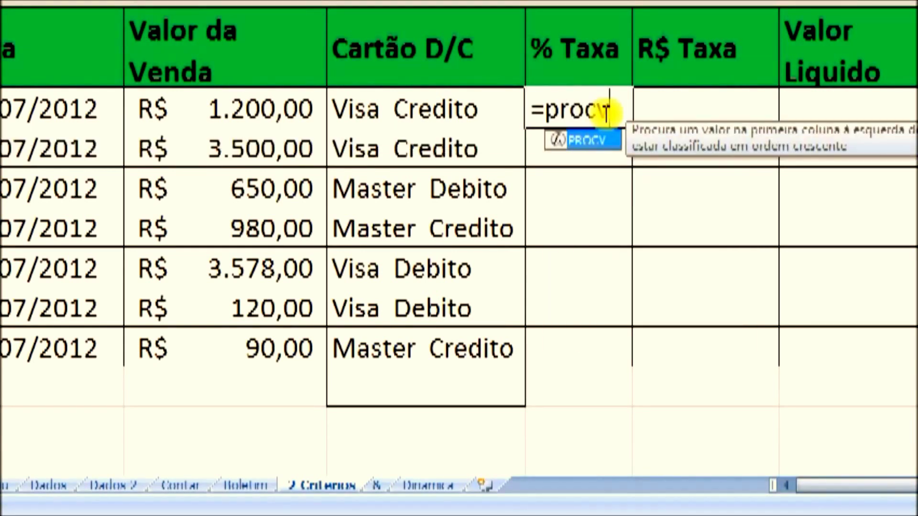
{"action": "left_click", "coordinate": [416, 106]}
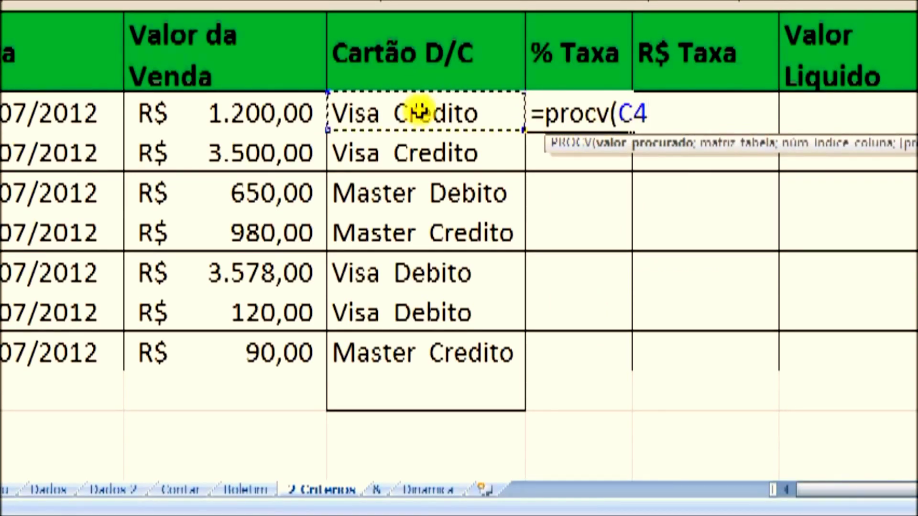
{"action": "type", "text": ";"}
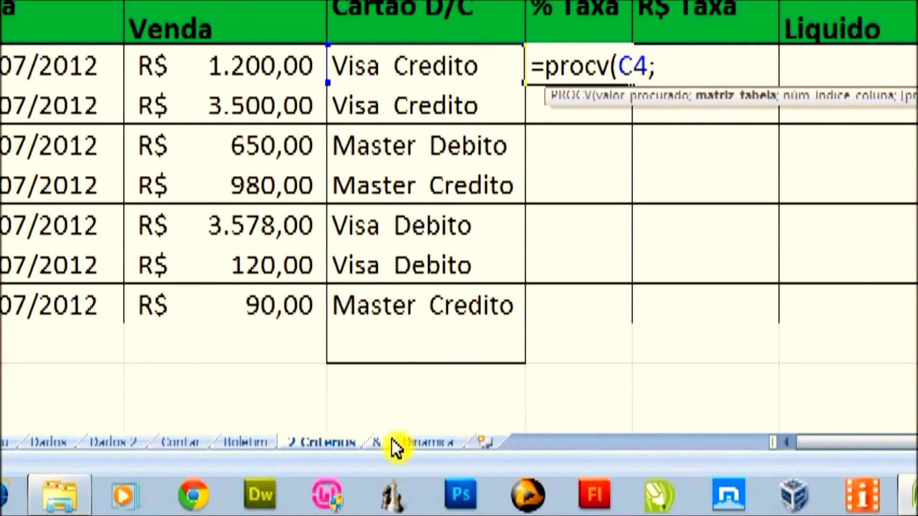
Complete the D4 formula with the absolute table range '&'!$A$2:$D$5 and column index 4
{"action": "left_click", "coordinate": [382, 489]}
{"action": "left_click_drag", "start_coordinate": [138, 158], "coordinate": [852, 305]}
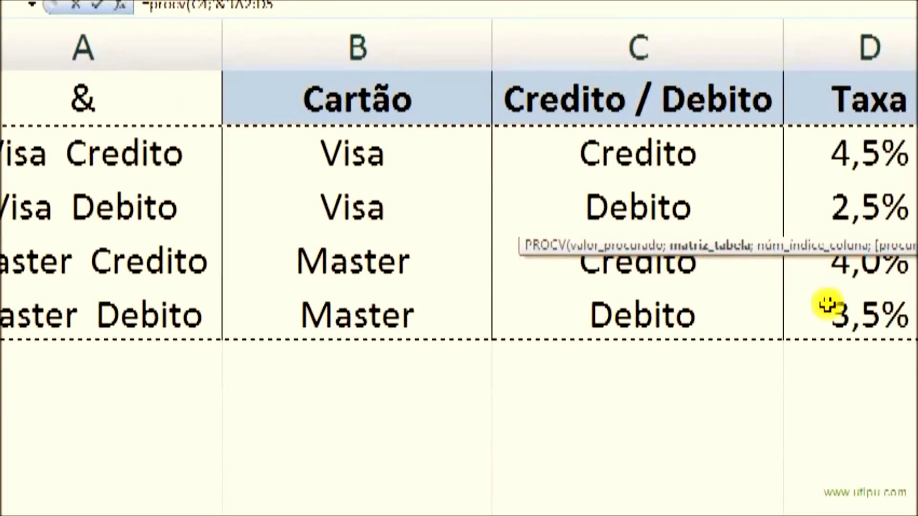
{"action": "key", "text": "F5"}
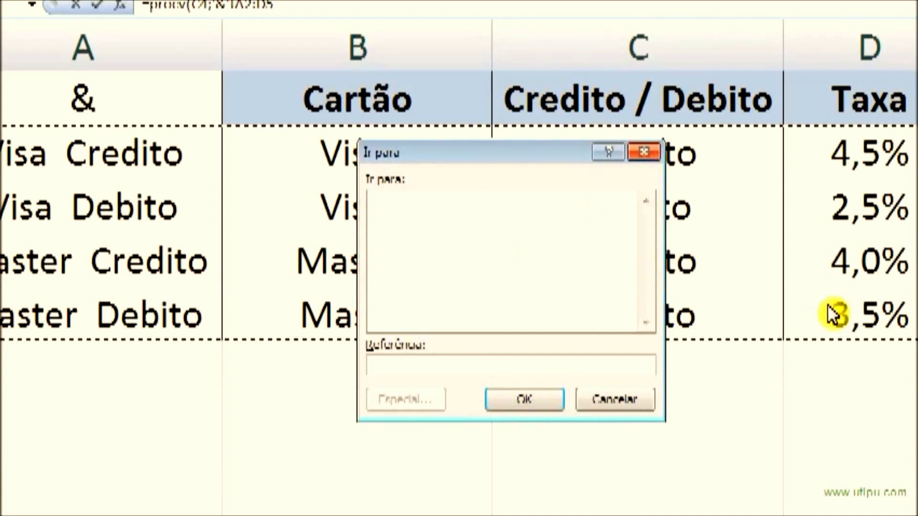
{"action": "left_click", "coordinate": [641, 153]}
{"action": "key", "text": "F4"}
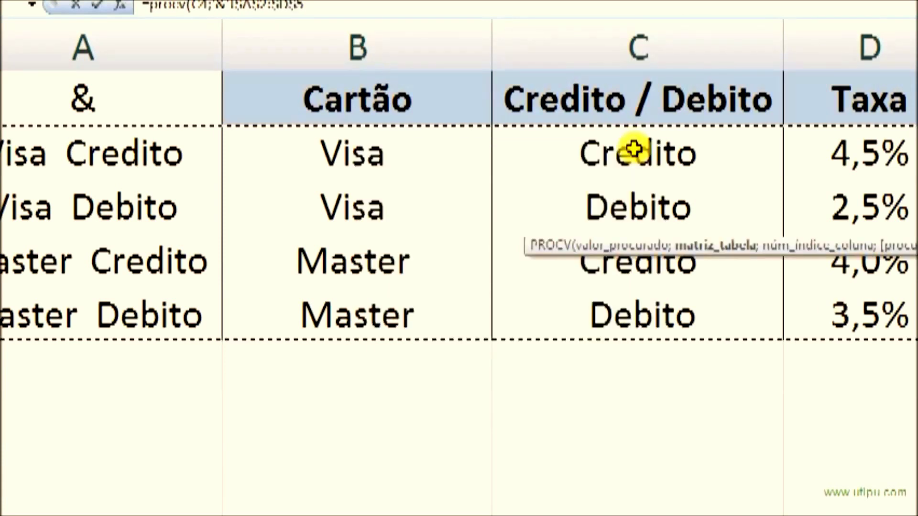
{"action": "type", "text": ";4"}
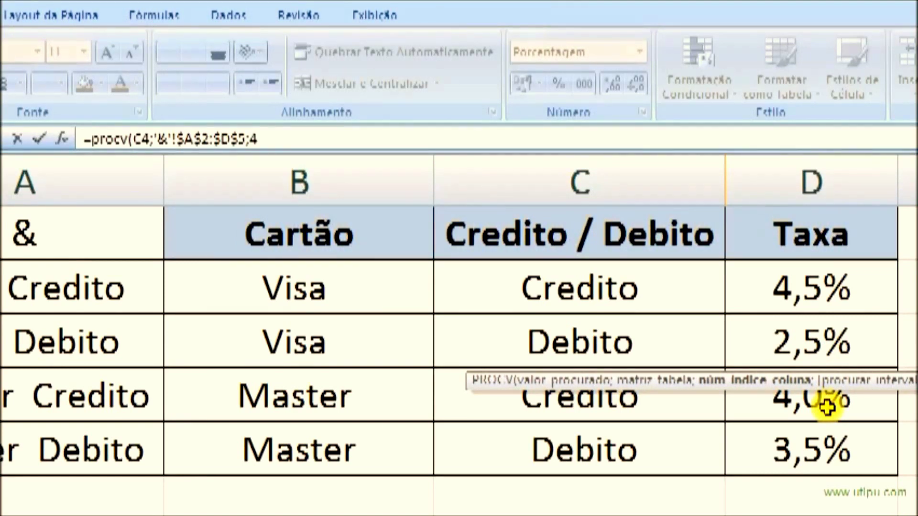
{"action": "key", "text": "Return"}
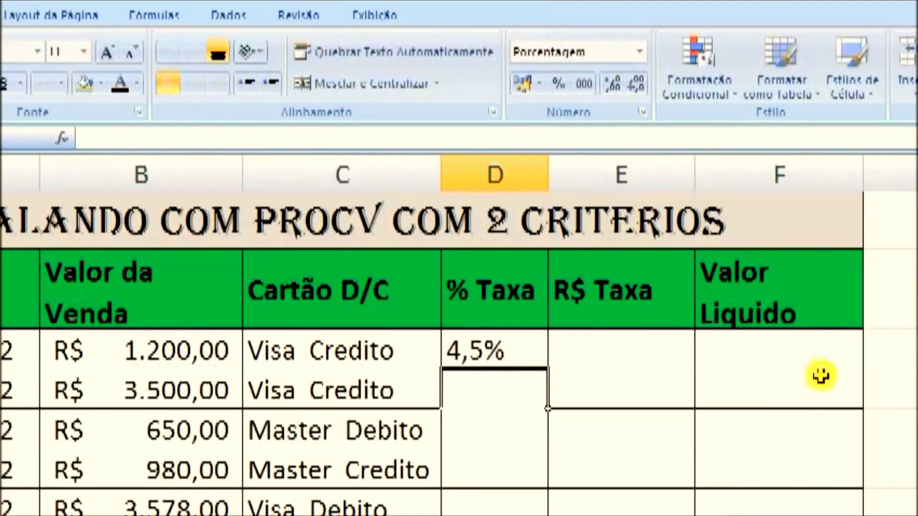
Copy the PROCV formula from D4 down the % Taxa column to D10
{"action": "left_click", "coordinate": [532, 360]}
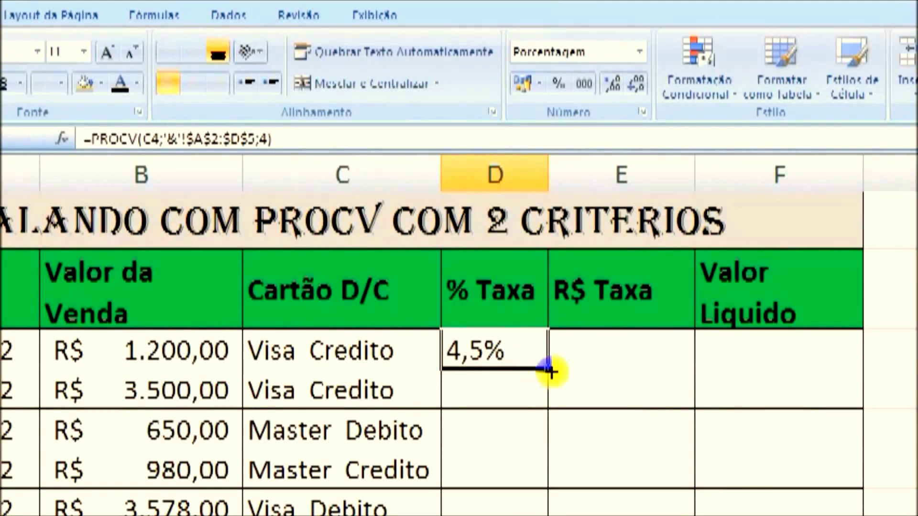
{"action": "double_click", "coordinate": [550, 370]}
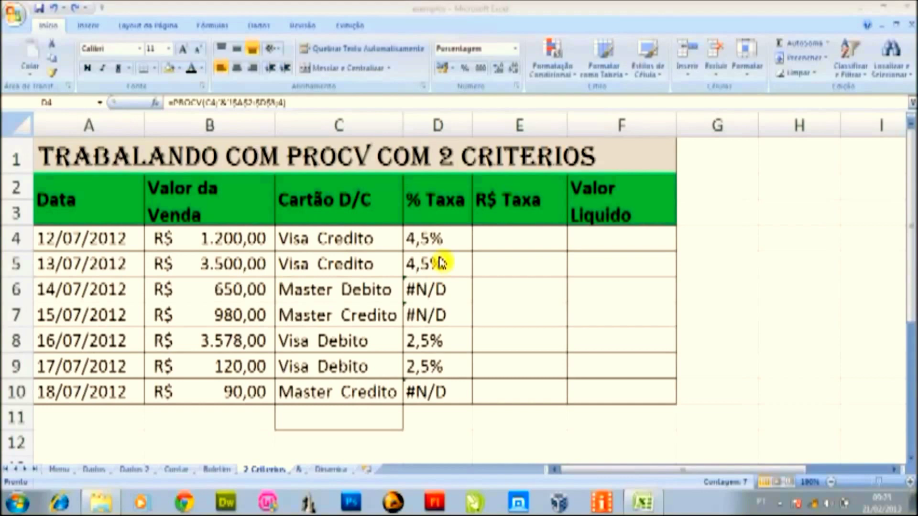
{"action": "key", "text": "ctrl+shift+Down"}
Examine the PROCV formula in cell F6 of the Dados 2 sheet and leave it as is
{"action": "left_click", "coordinate": [123, 471]}
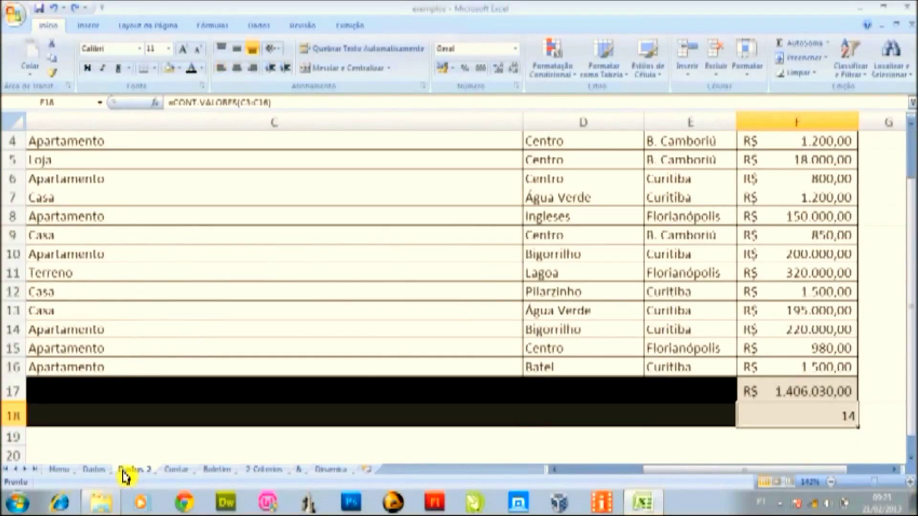
{"action": "scroll", "coordinate": [402, 443], "scroll_direction": "up", "scroll_amount": 1}
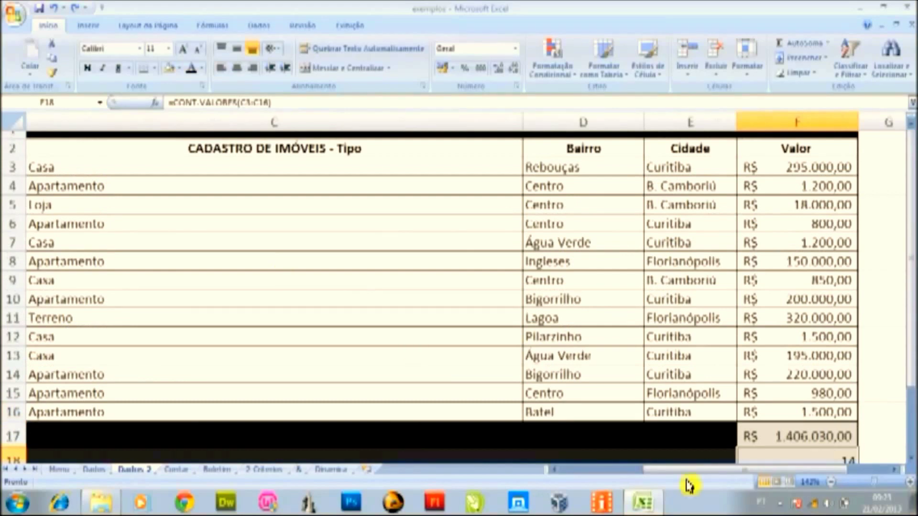
{"action": "left_click", "coordinate": [867, 482]}
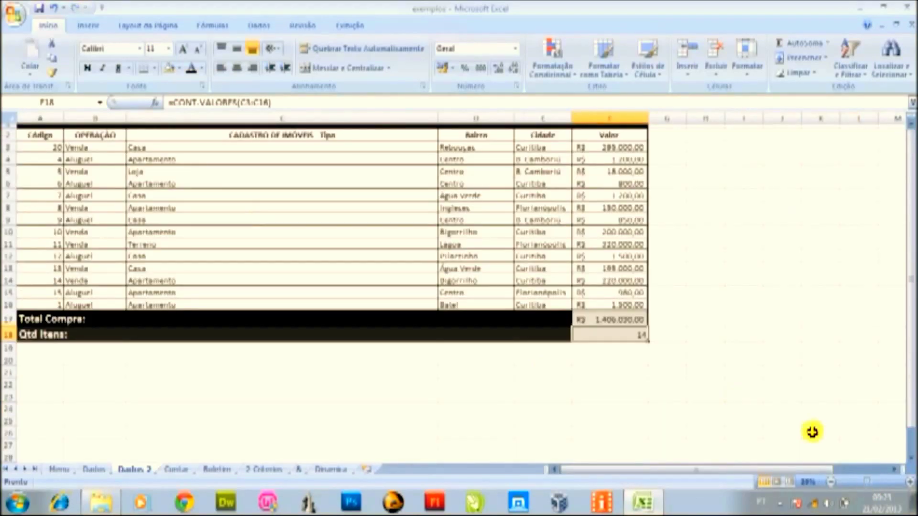
{"action": "left_click", "coordinate": [878, 482]}
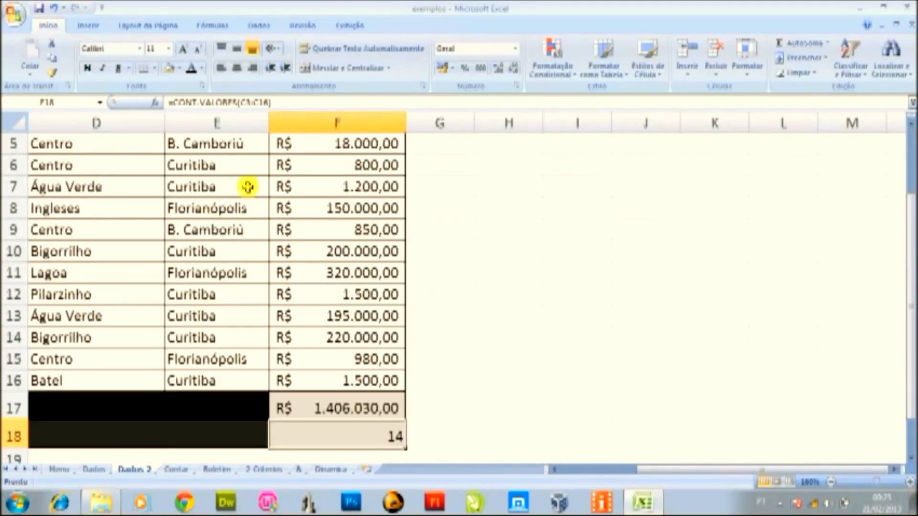
{"action": "double_click", "coordinate": [295, 165]}
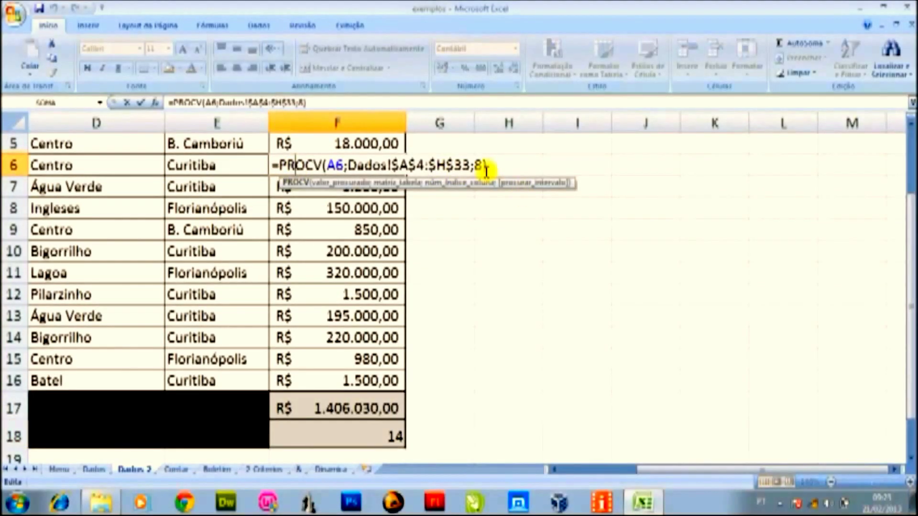
{"action": "key", "text": "Return"}
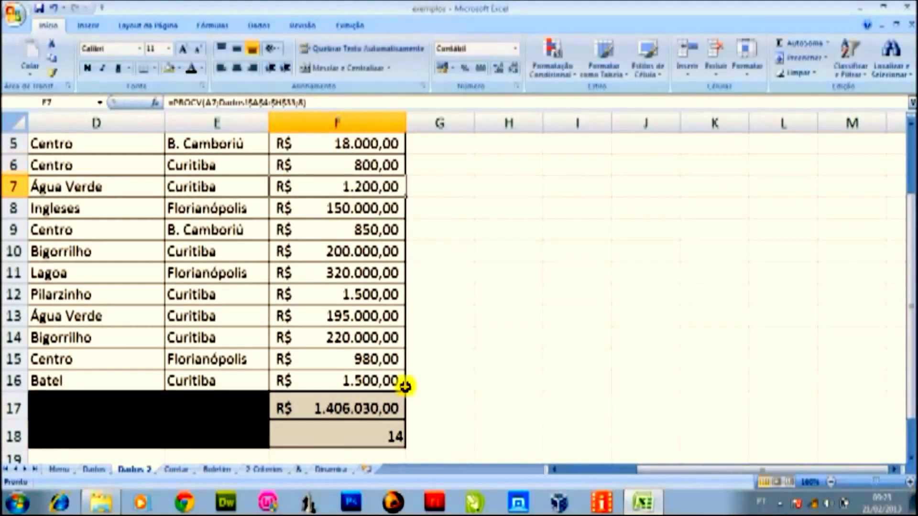
Examine the concatenation formula in cell A2 of the & sheet without altering it
{"action": "left_click", "coordinate": [299, 470]}
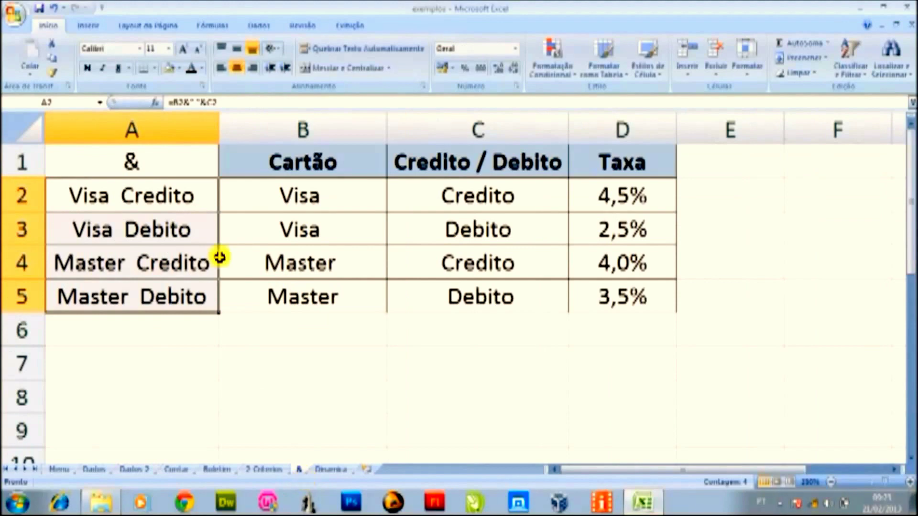
{"action": "left_click", "coordinate": [164, 186]}
{"action": "double_click", "coordinate": [173, 193]}
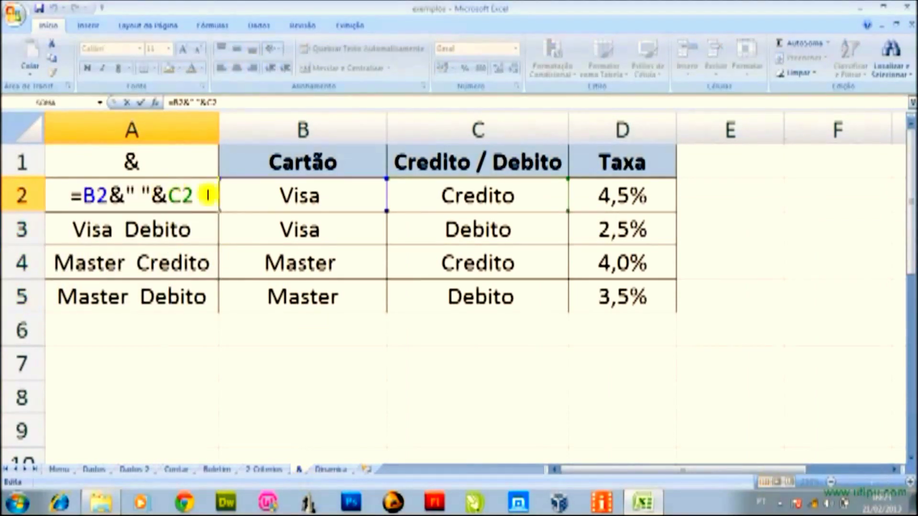
{"action": "key", "text": "Return"}
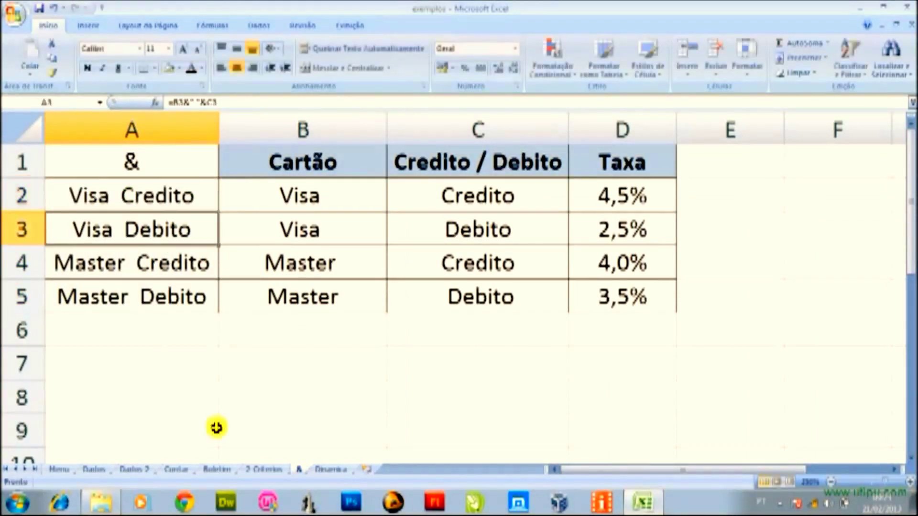
Reduce the D4 formula on the 2 Criterios sheet to =PROCV(C4; by removing its remaining arguments
{"action": "left_click", "coordinate": [276, 473]}
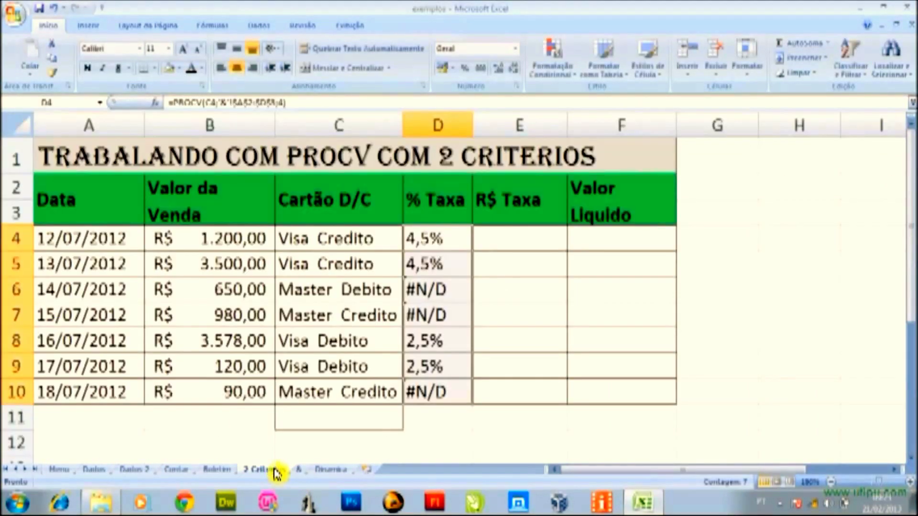
{"action": "left_click", "coordinate": [437, 240]}
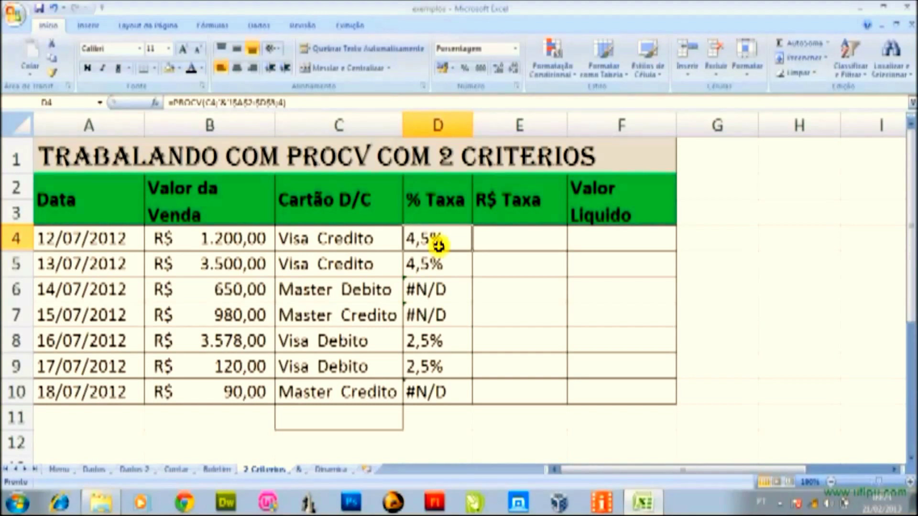
{"action": "double_click", "coordinate": [439, 245]}
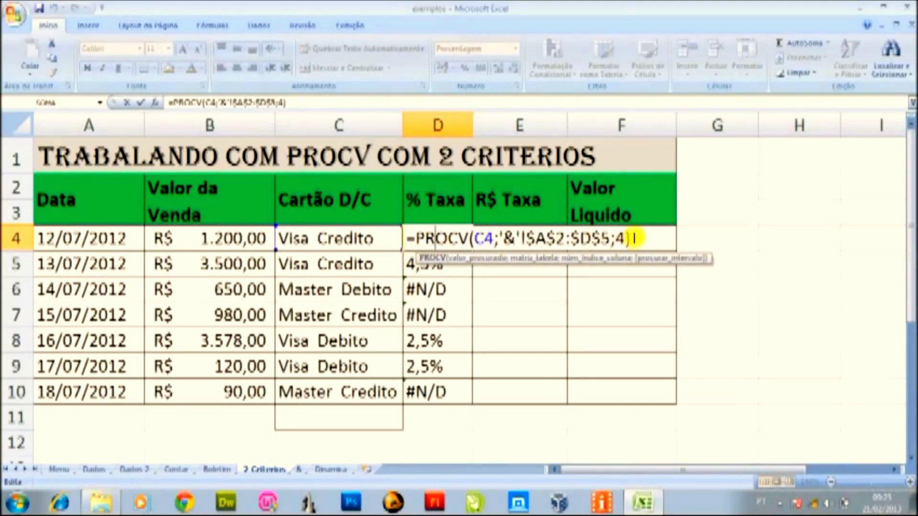
{"action": "left_click_drag", "start_coordinate": [639, 236], "coordinate": [507, 235]}
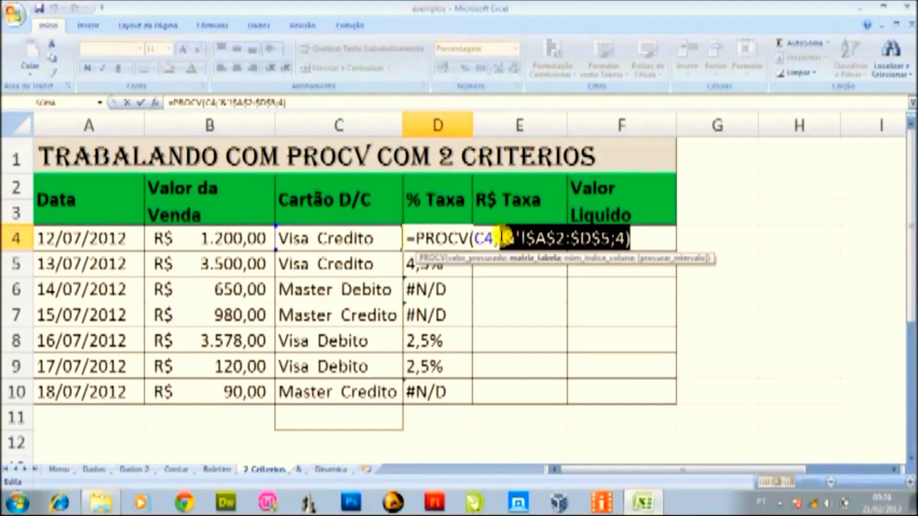
{"action": "key", "text": "BackSpace"}
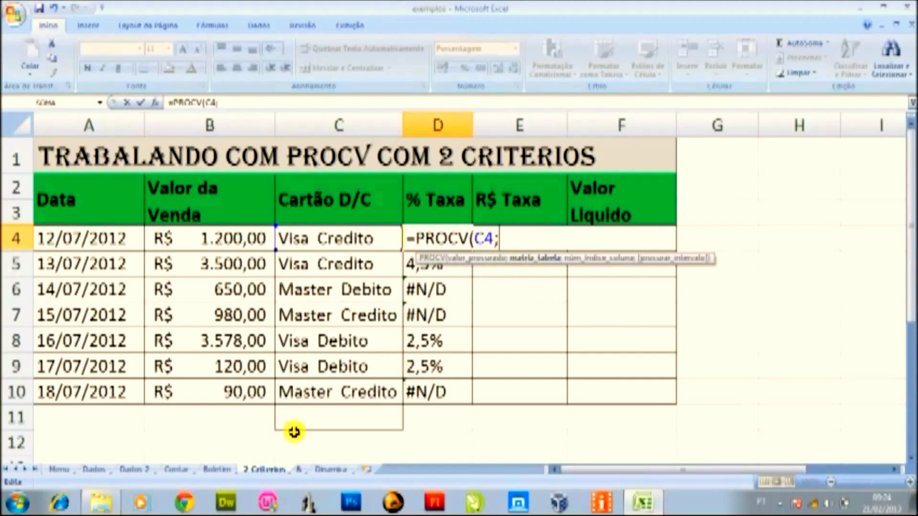
Set the table range in the D4 formula to the absolute reference '&'!$A$2:$D$5
{"action": "left_click", "coordinate": [299, 470]}
{"action": "left_click_drag", "start_coordinate": [160, 209], "coordinate": [620, 298]}
{"action": "key", "text": "F4"}
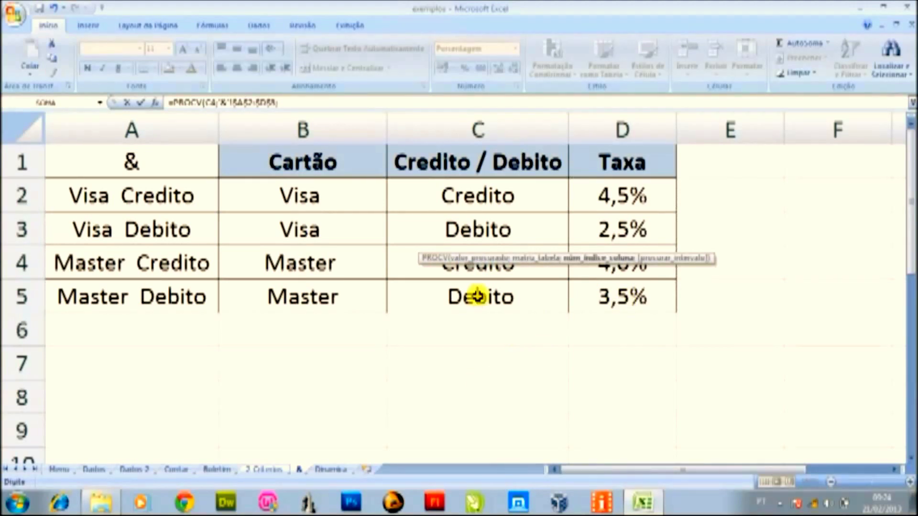
Set the column index of the D4 lookup formula to 4
{"action": "type", "text": ";4;"}
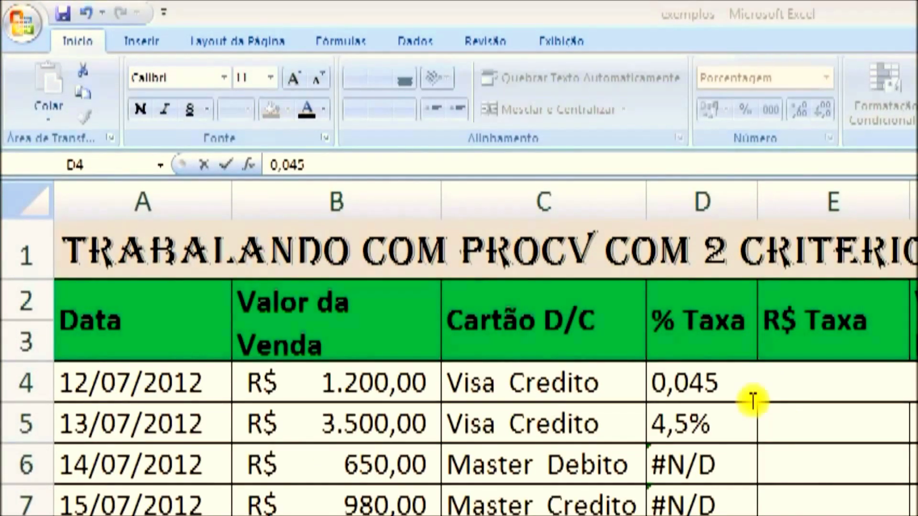
Replace the content of D4 with a new PROCV formula using '2 Criterios'!C4 as the lookup value
{"action": "left_click", "coordinate": [733, 376]}
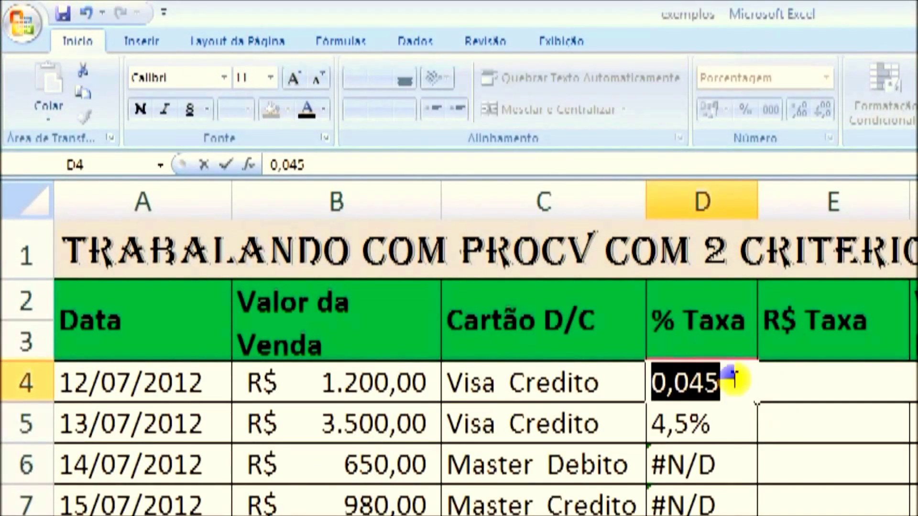
{"action": "double_click", "coordinate": [729, 385]}
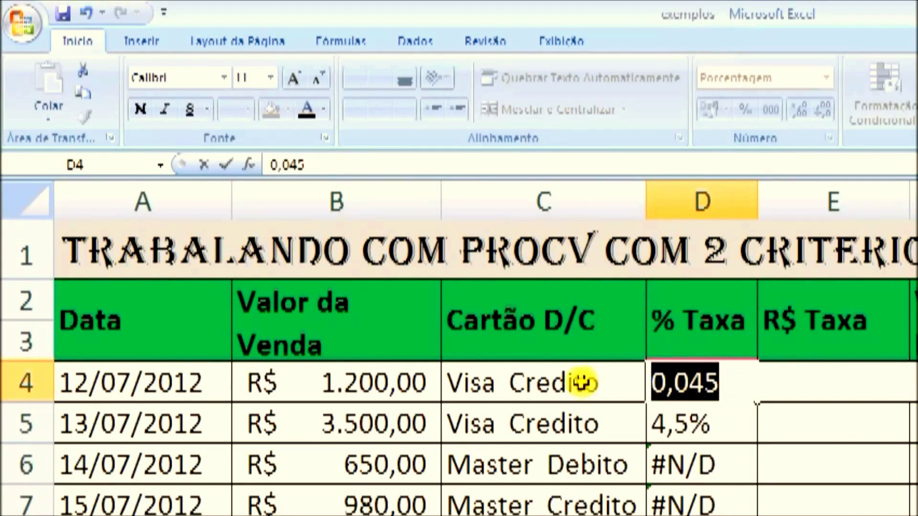
{"action": "type", "text": "=pr"}
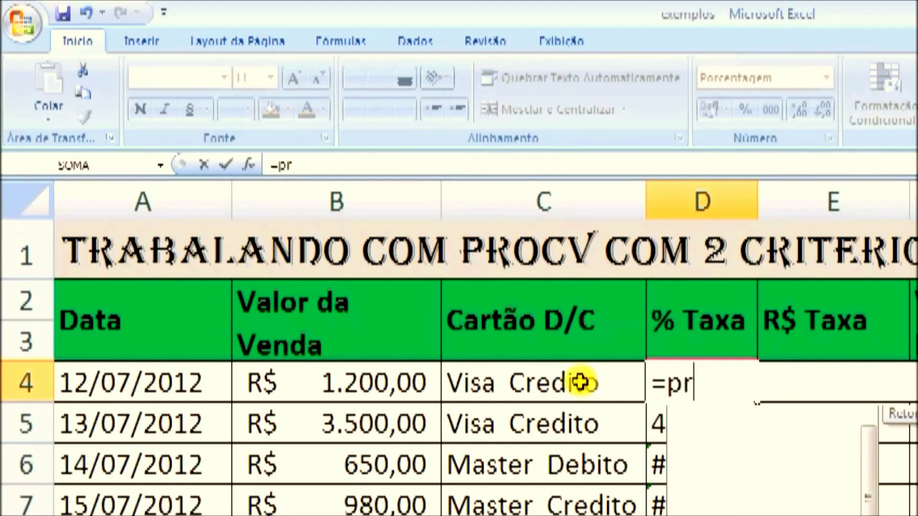
{"action": "type", "text": "cov("}
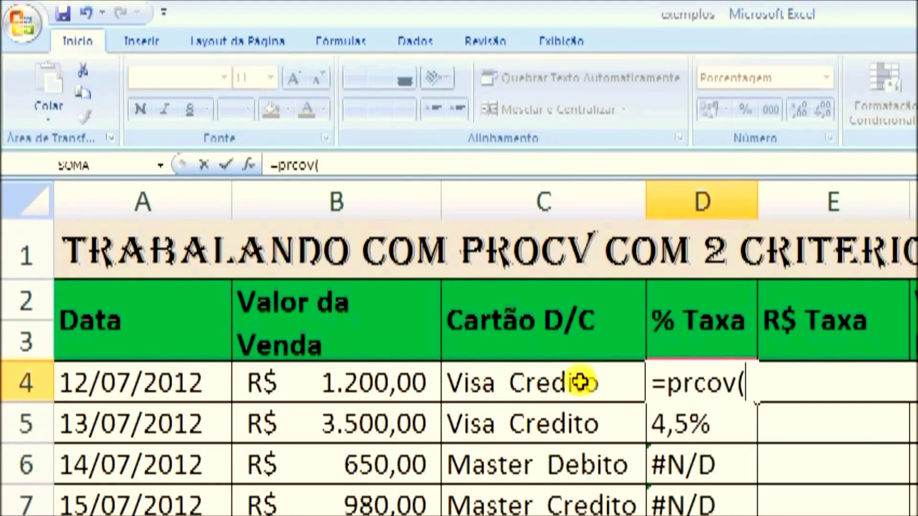
{"action": "left_click", "coordinate": [699, 388]}
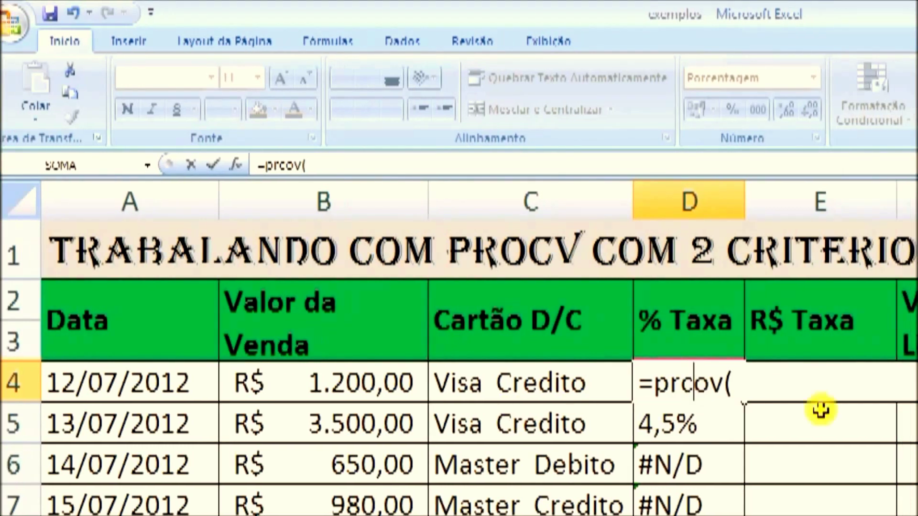
{"action": "key", "text": "BackSpace"}
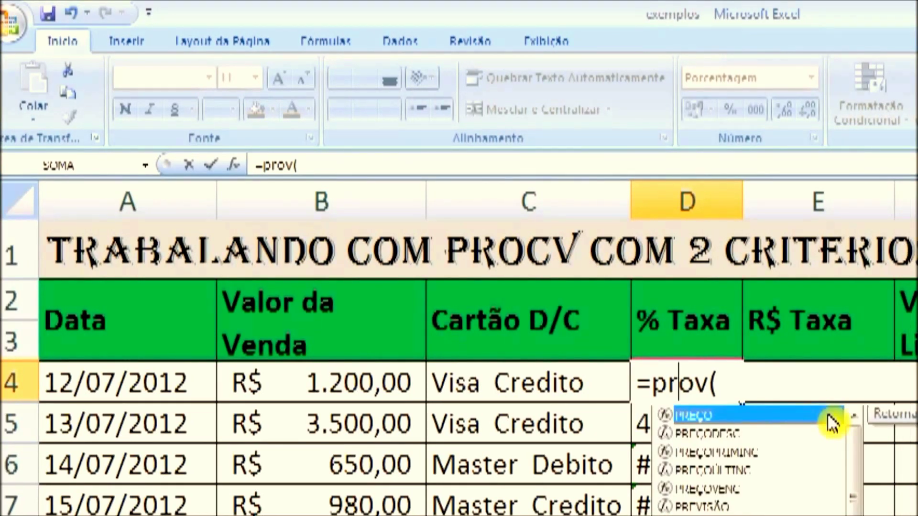
{"action": "key", "text": "Right"}
{"action": "type", "text": "c"}
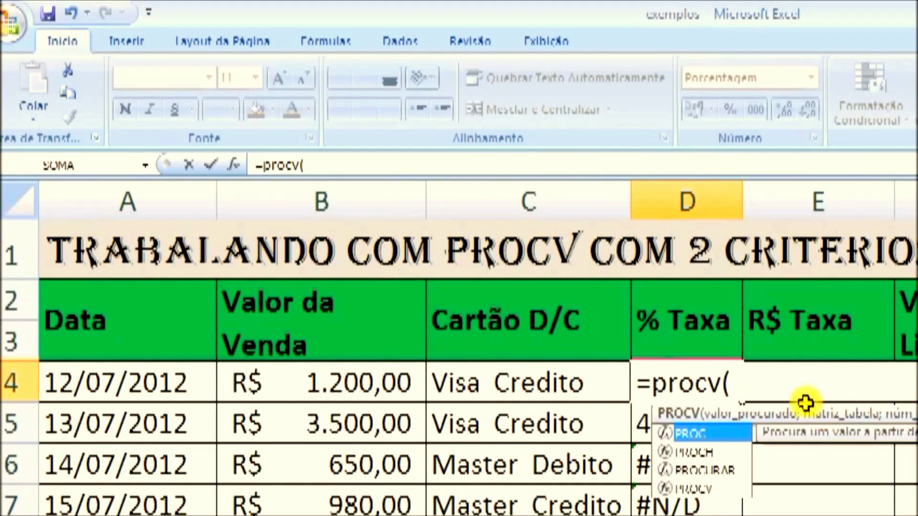
{"action": "left_click", "coordinate": [531, 381]}
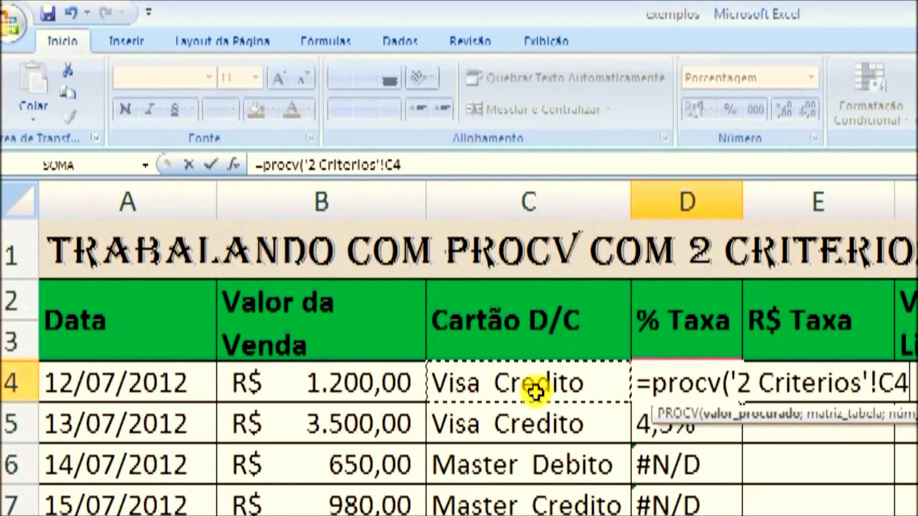
{"action": "type", "text": ";"}
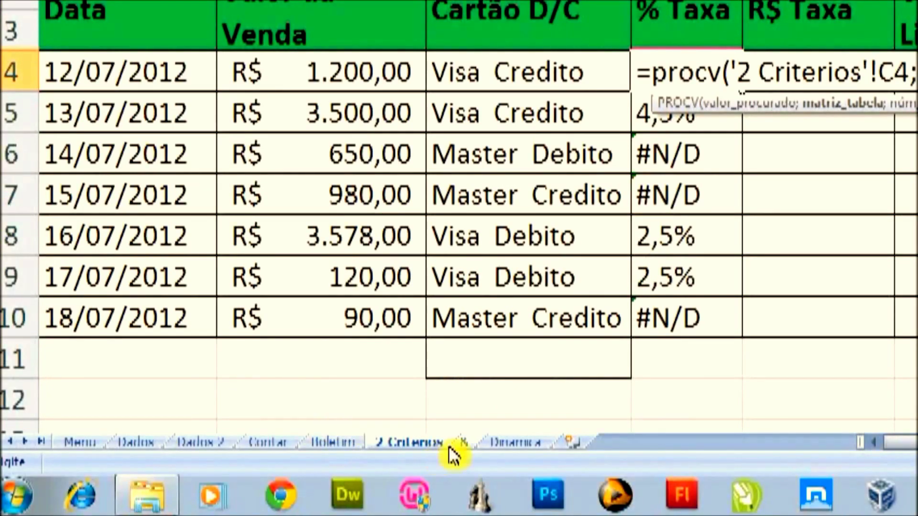
Add the absolute table range '&'!$A$2:$D$5 and column index 4 to the PROCV formula
{"action": "left_click", "coordinate": [449, 447]}
{"action": "left_click_drag", "start_coordinate": [123, 106], "coordinate": [878, 253]}
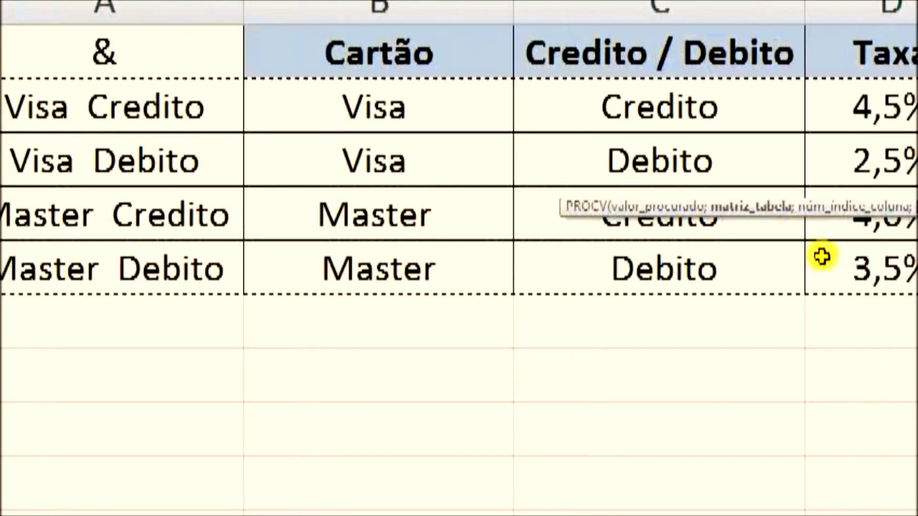
{"action": "type", "text": ";"}
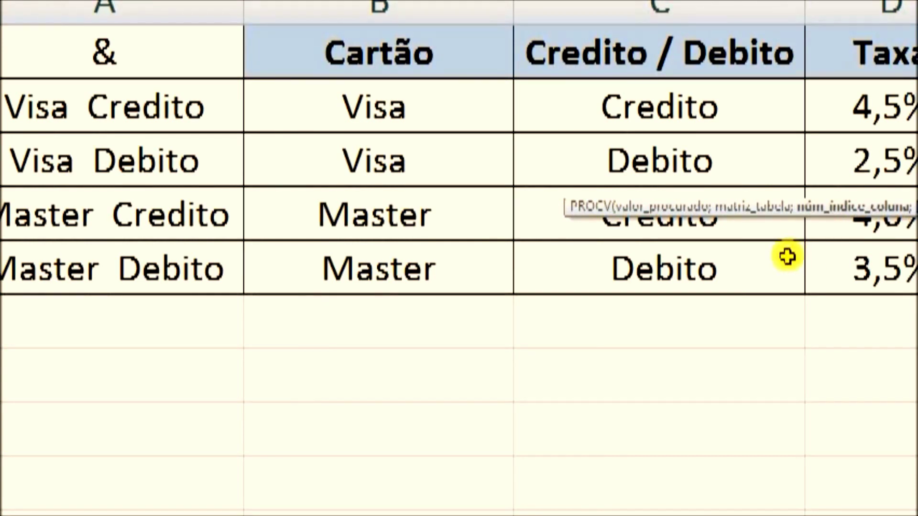
{"action": "type", "text": "4;'&'!$A$2:$D$5;4;"}
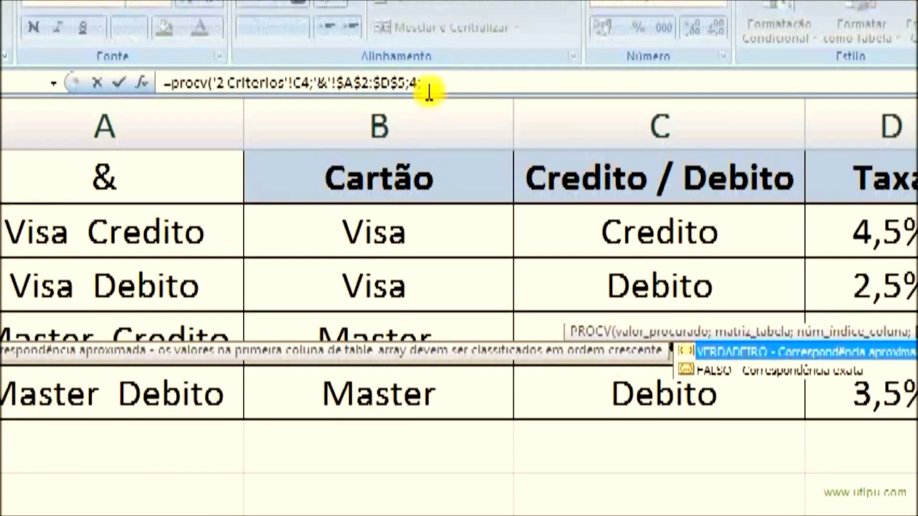
{"action": "left_click", "coordinate": [425, 89]}
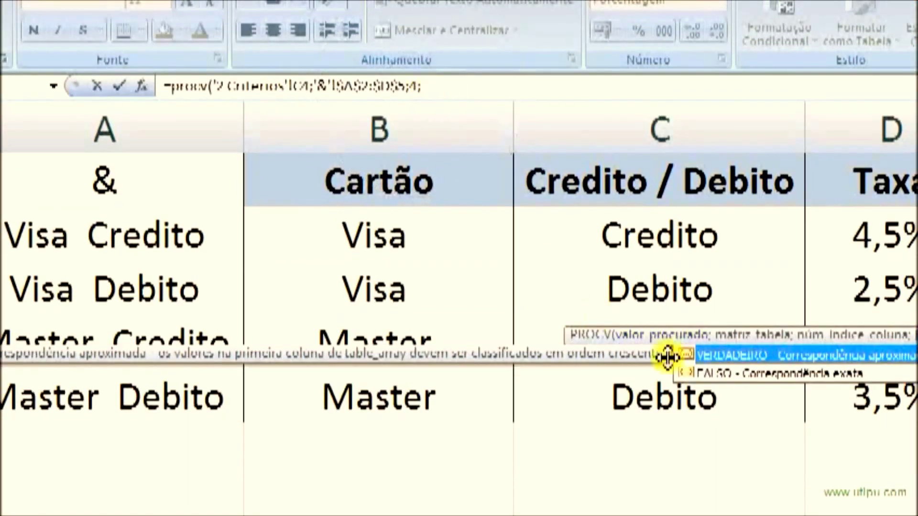
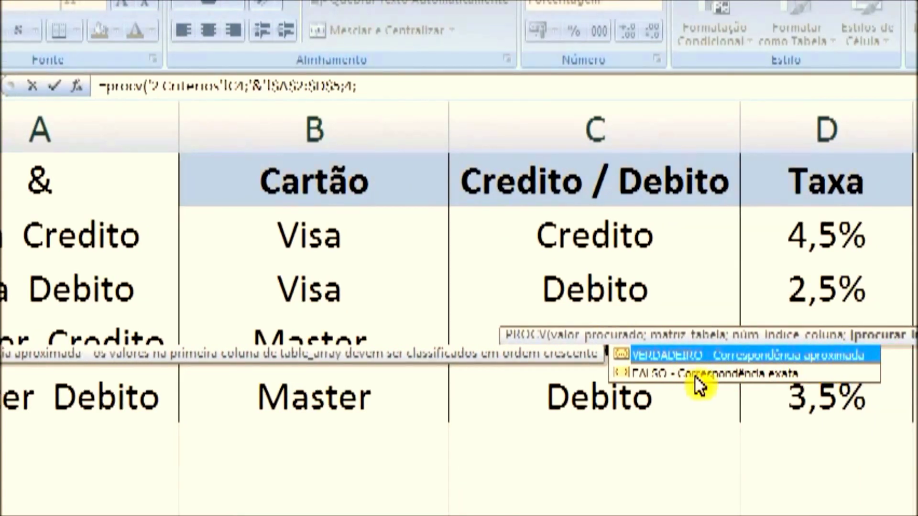
Complete the PROCV formula in D4 with 0 for an exact match
{"action": "left_click", "coordinate": [765, 383]}
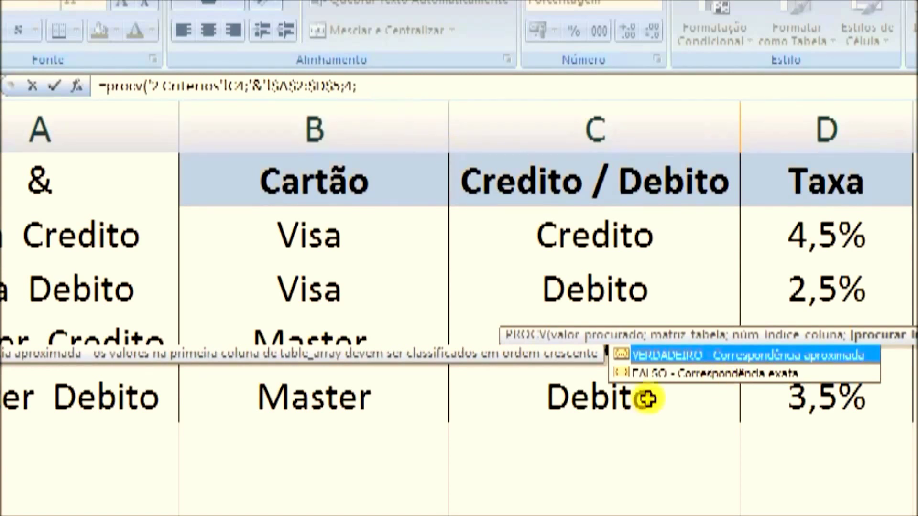
{"action": "left_click", "coordinate": [380, 91]}
{"action": "type", "text": "0)"}
{"action": "key", "text": "Return"}
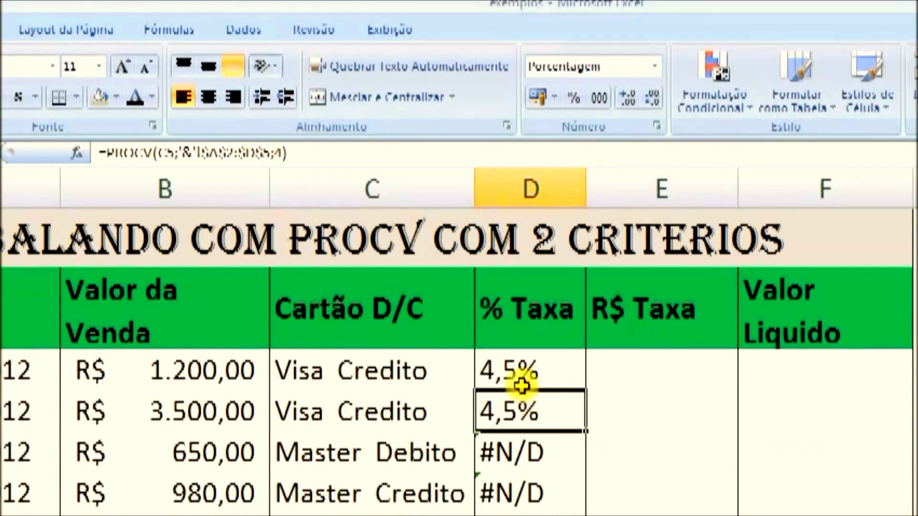
Fill the D4 formula down the % Taxa column to the last sale in row 10
{"action": "left_click", "coordinate": [527, 385]}
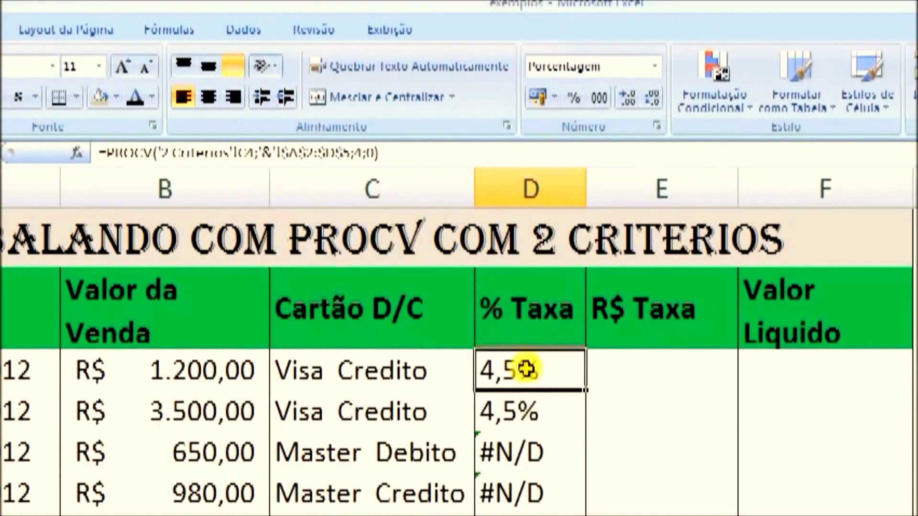
{"action": "double_click", "coordinate": [588, 390]}
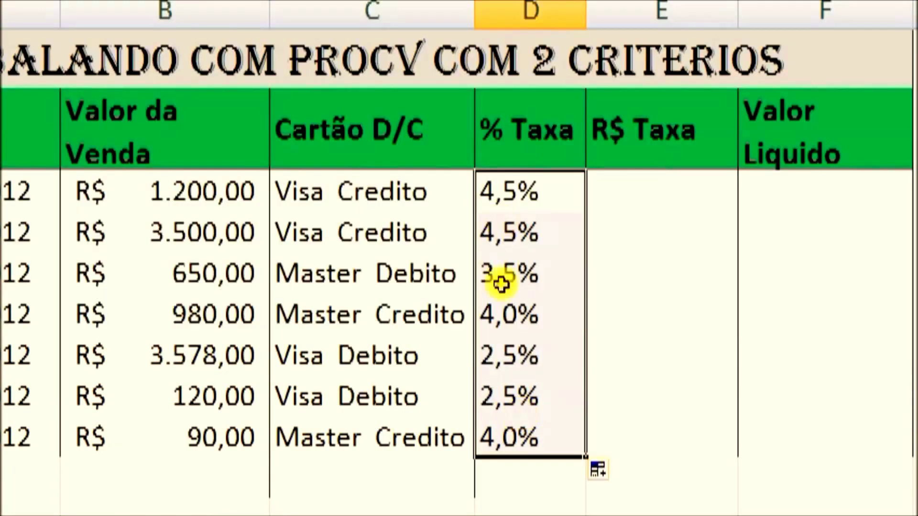
{"action": "left_click", "coordinate": [500, 285]}
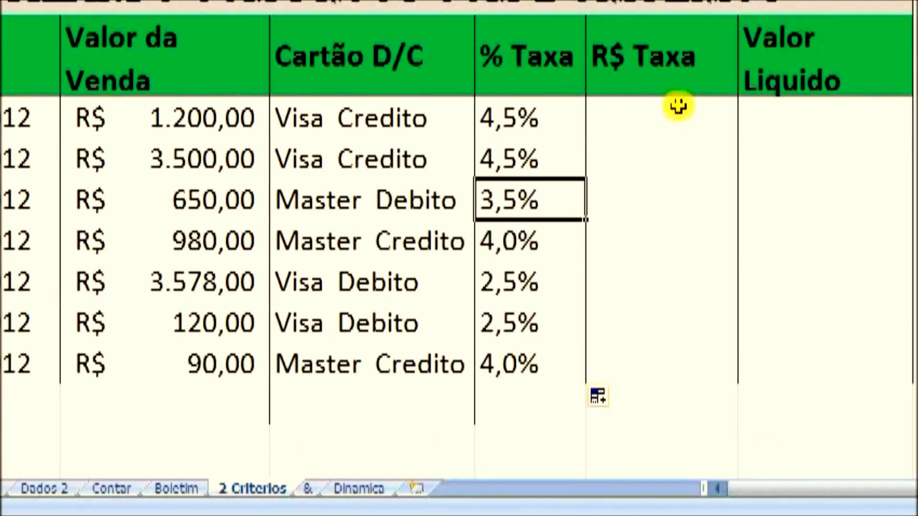
Calculate R$ Taxa in E4 with =B4*D4 and fill the formula down to row 10
{"action": "left_click", "coordinate": [678, 108]}
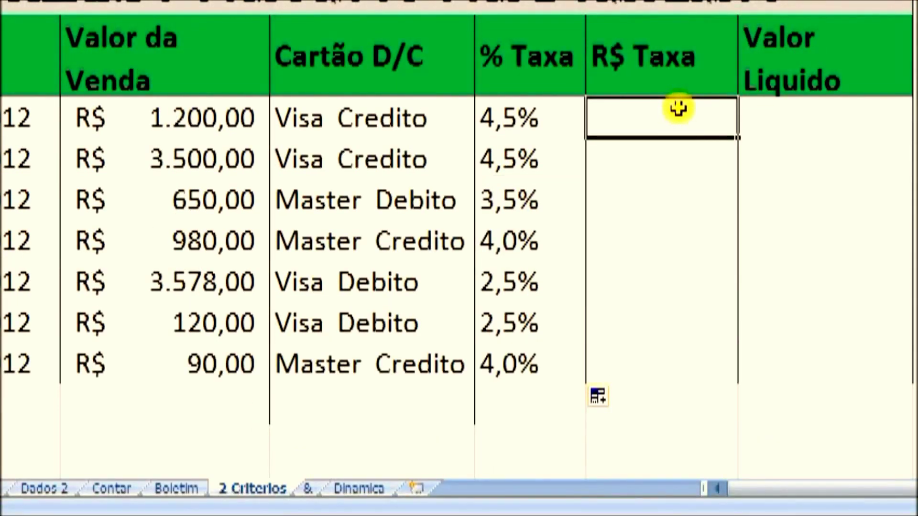
{"action": "type", "text": "="}
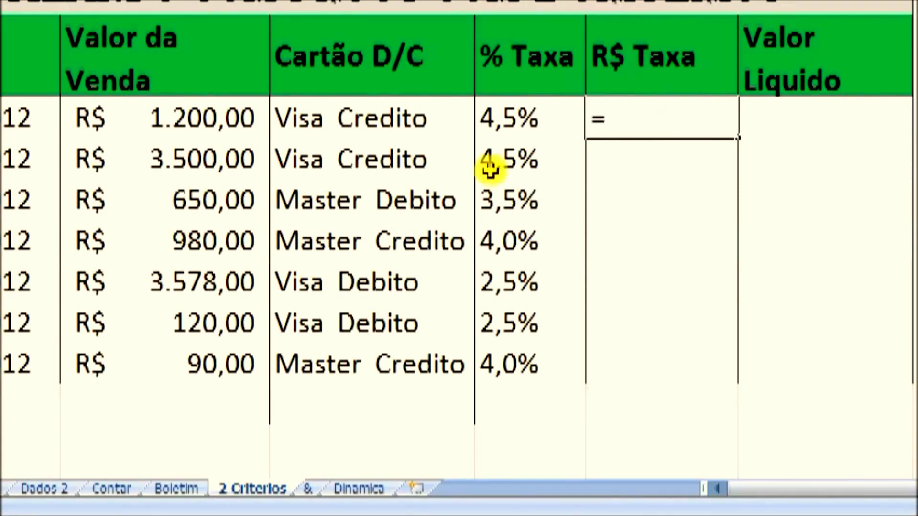
{"action": "left_click", "coordinate": [210, 115]}
{"action": "type", "text": "*"}
{"action": "left_click", "coordinate": [547, 110]}
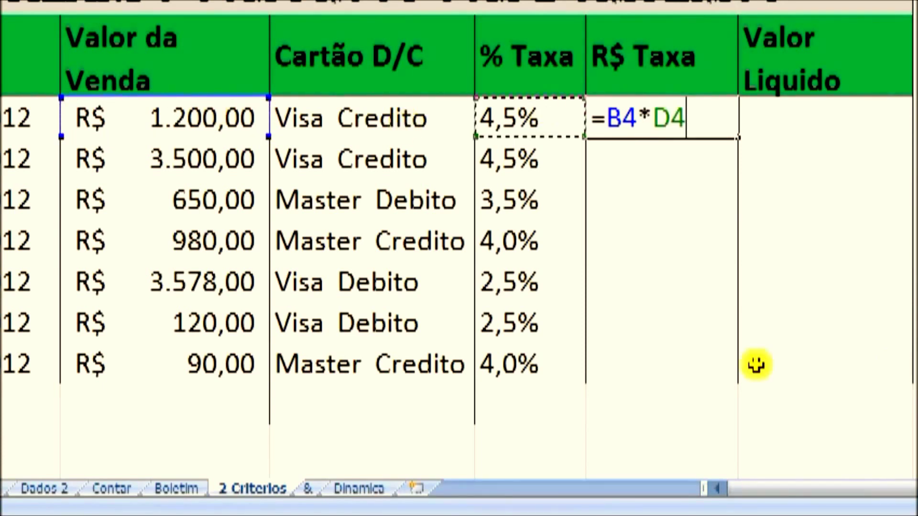
{"action": "key", "text": "Return"}
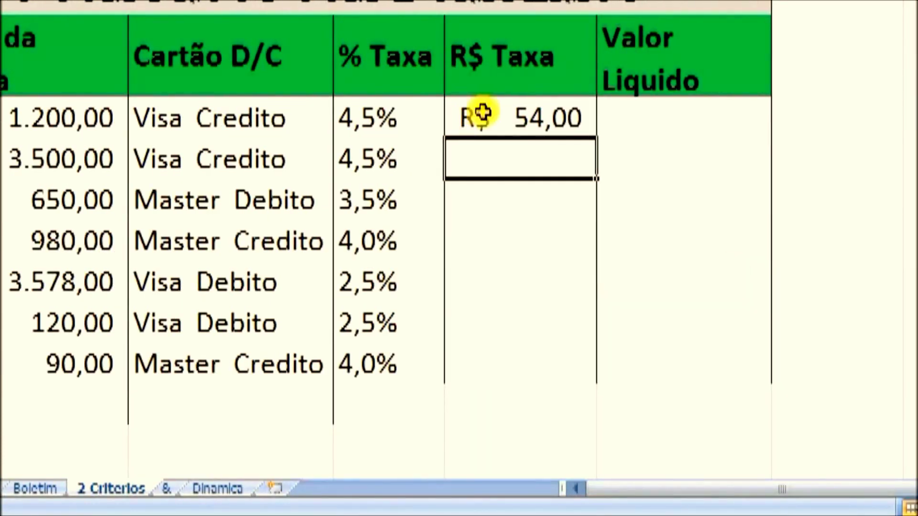
{"action": "left_click", "coordinate": [561, 123]}
{"action": "double_click", "coordinate": [597, 138]}
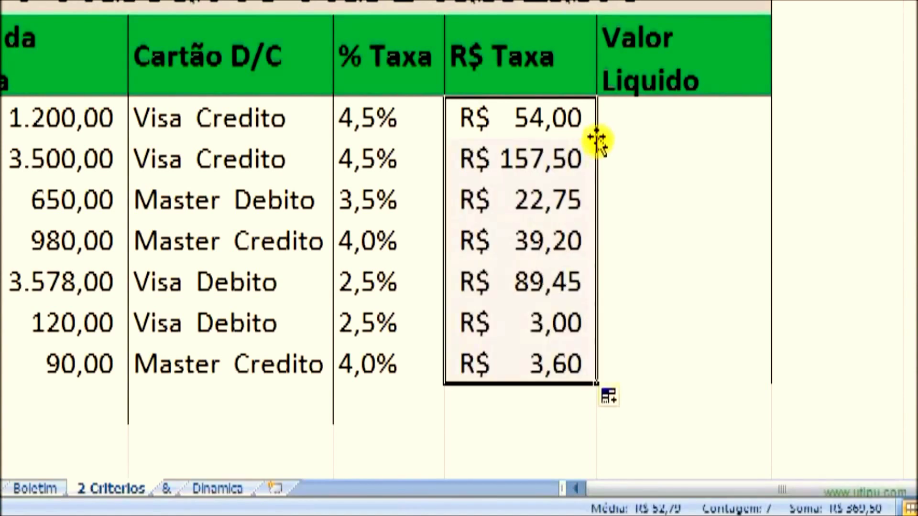
Change the Valor Liquido column header to Valor Bruto
{"action": "left_click", "coordinate": [642, 127]}
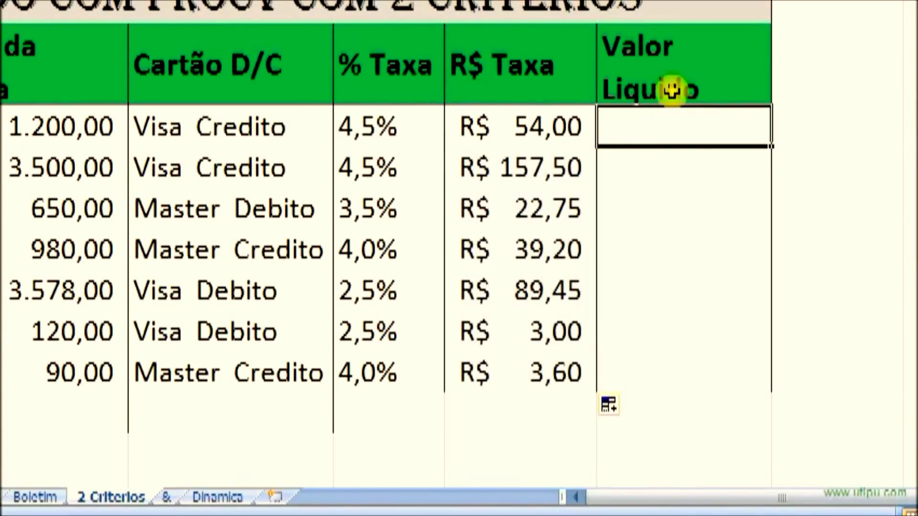
{"action": "type", "text": "="}
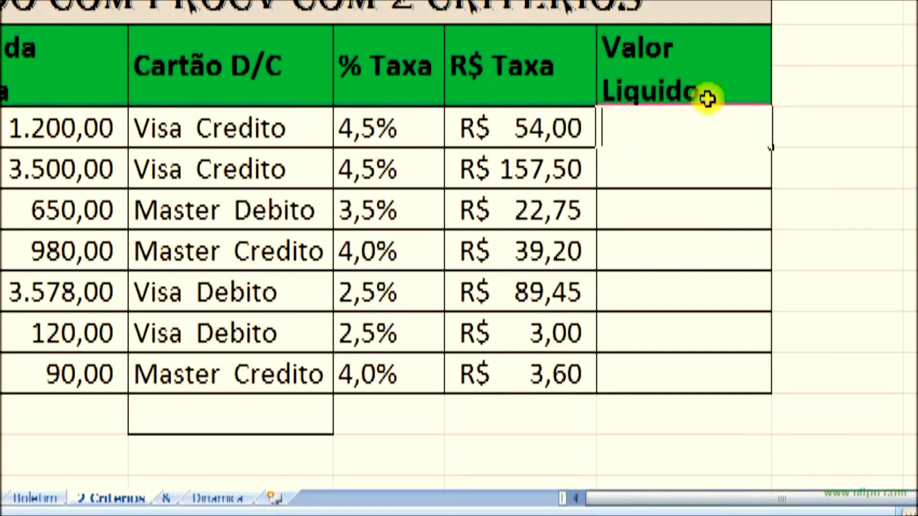
{"action": "key", "text": "Escape"}
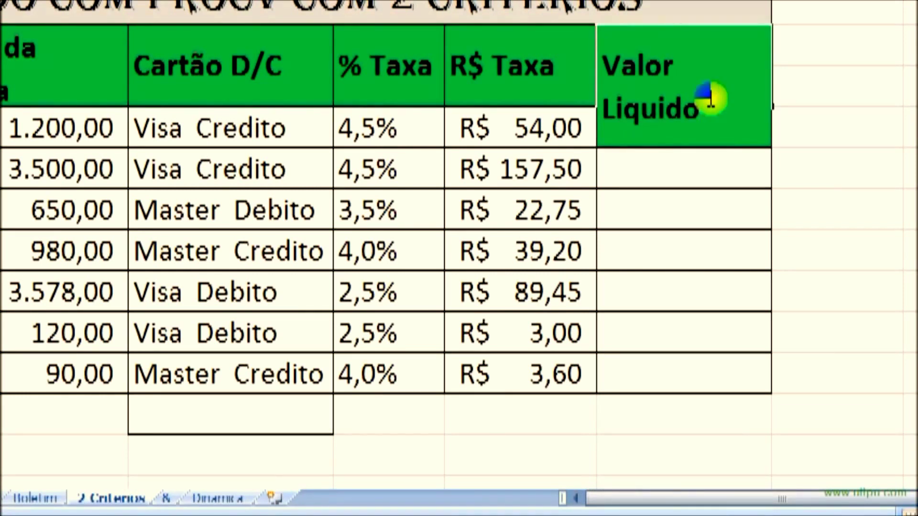
{"action": "type", "text": "Bruto"}
{"action": "key", "text": "Return"}
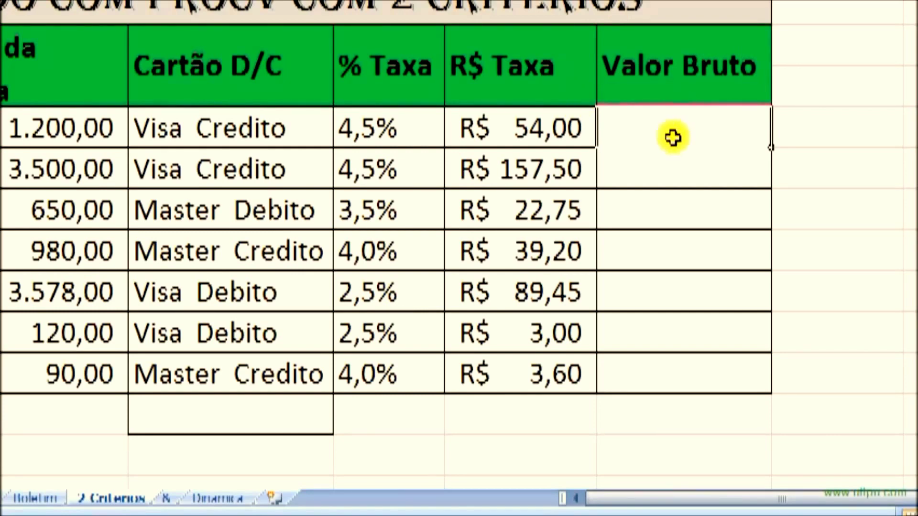
Calculate Valor Bruto in F4 with =B4+E4 and fill the formula down to row 10
{"action": "type", "text": "="}
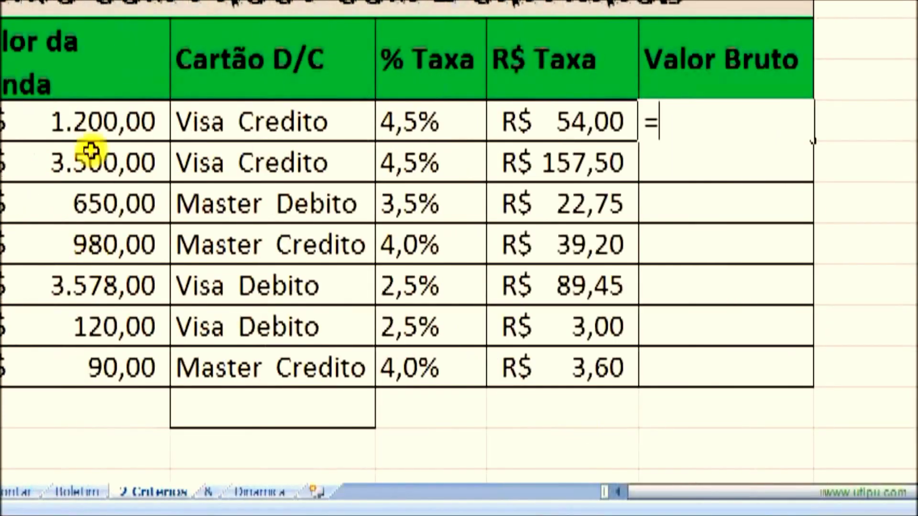
{"action": "left_click", "coordinate": [48, 131]}
{"action": "type", "text": "+"}
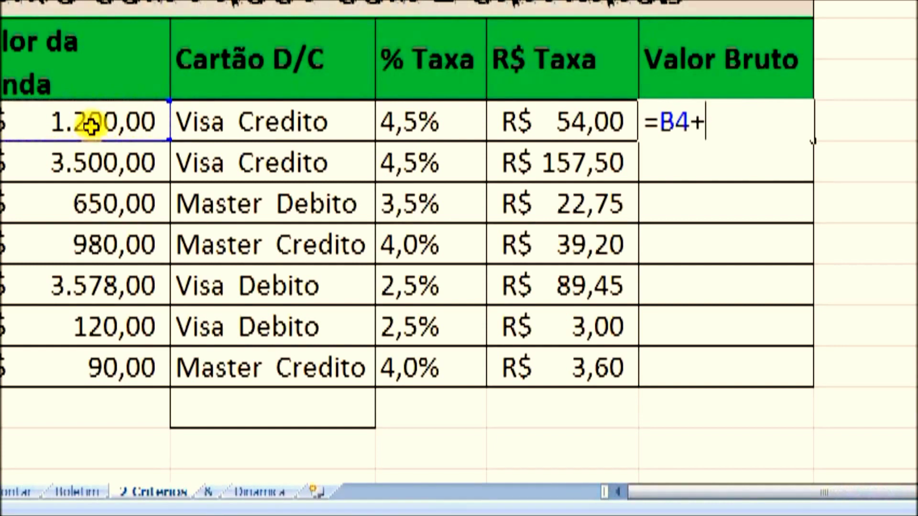
{"action": "left_click", "coordinate": [584, 133]}
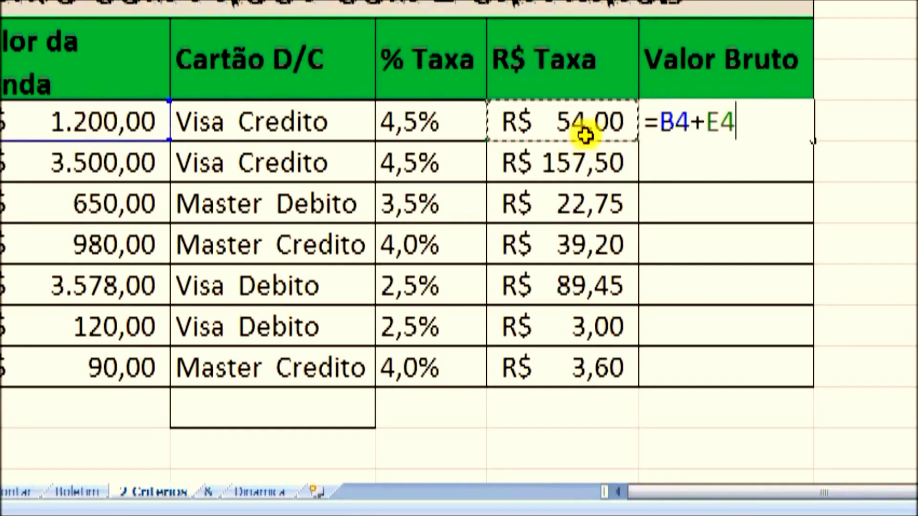
{"action": "key", "text": "Return"}
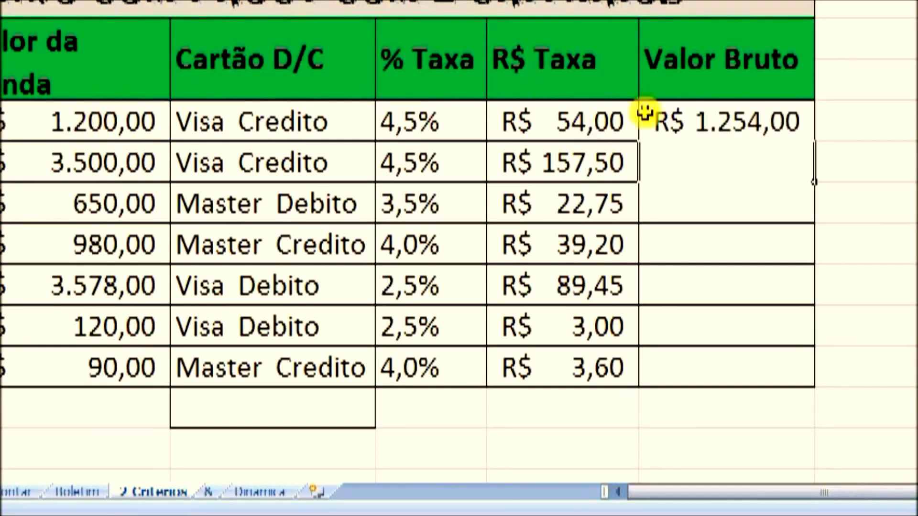
{"action": "left_click", "coordinate": [764, 128]}
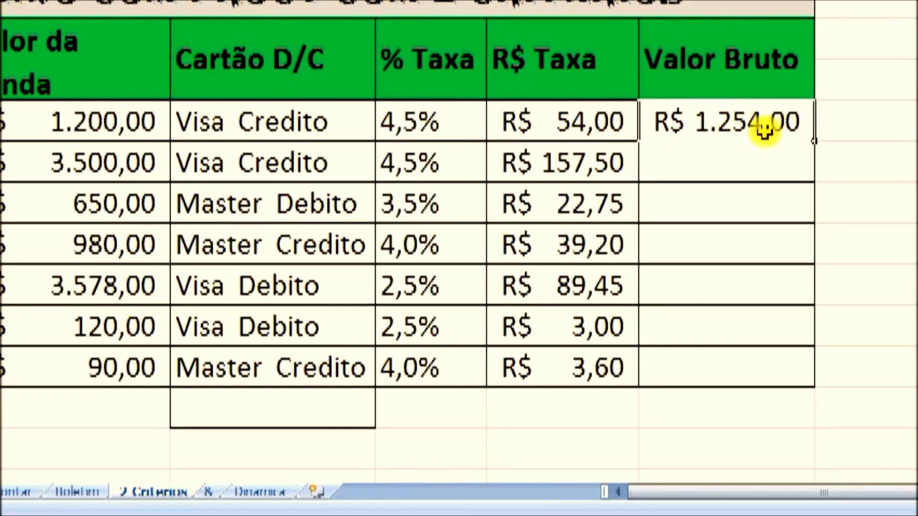
{"action": "double_click", "coordinate": [814, 141]}
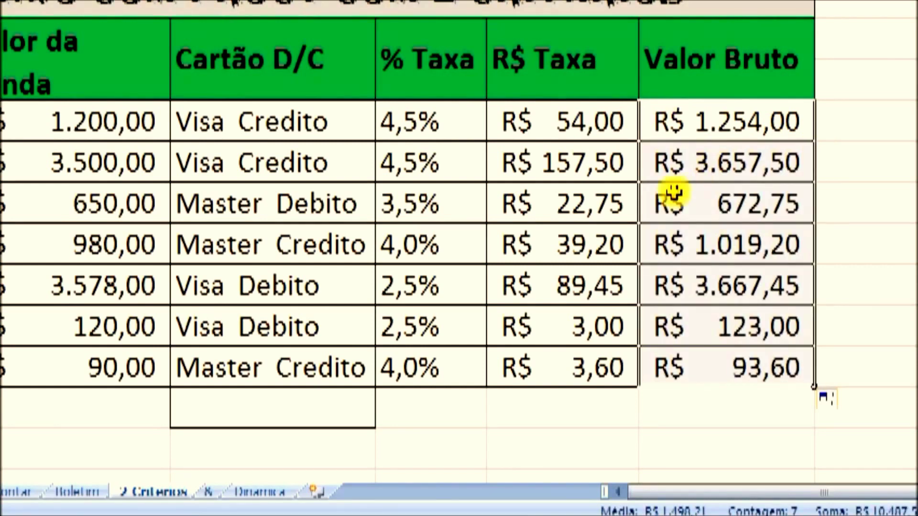
Hide the % Taxa and R$ Taxa columns, D and E
{"action": "scroll", "coordinate": [609, 91], "scroll_direction": "up", "scroll_amount": 1}
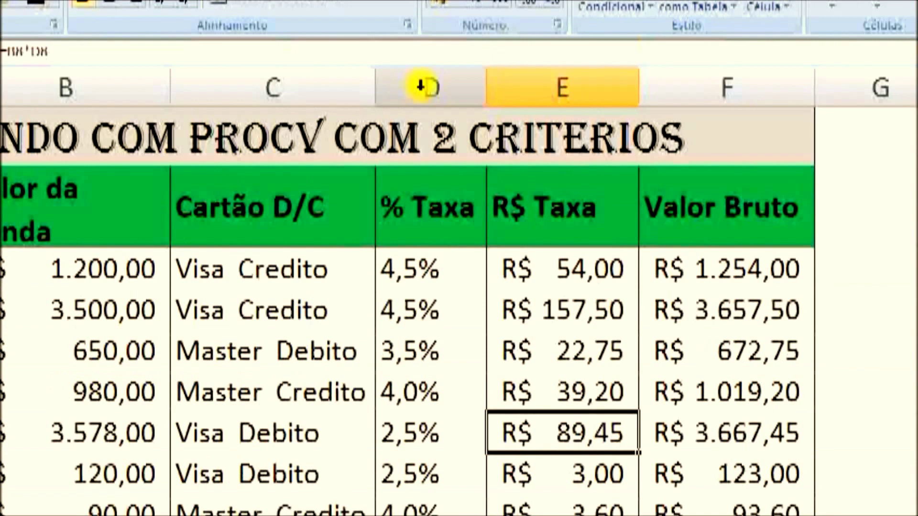
{"action": "left_click", "coordinate": [744, 273]}
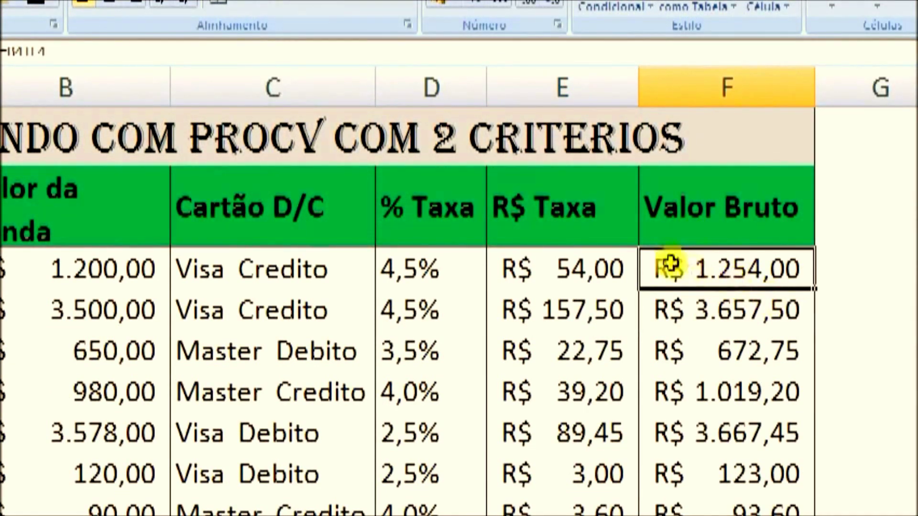
{"action": "right_click", "coordinate": [406, 93]}
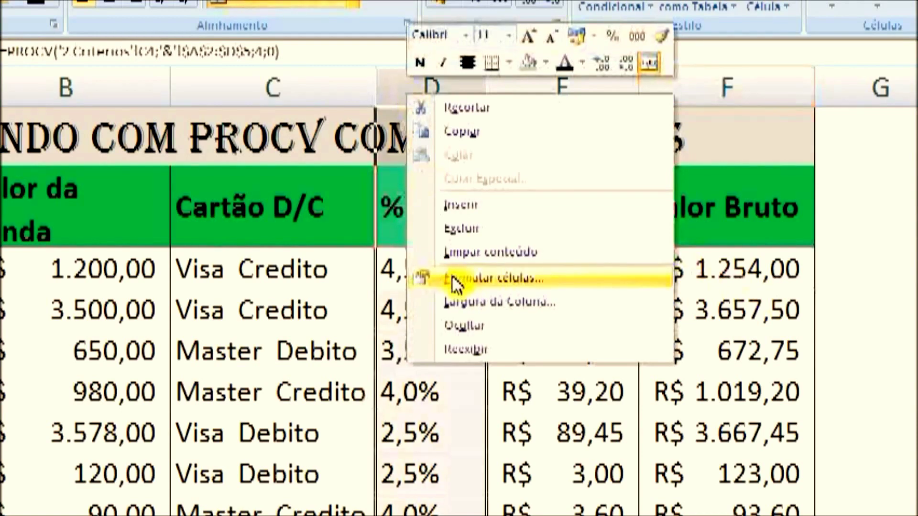
{"action": "left_click", "coordinate": [510, 334]}
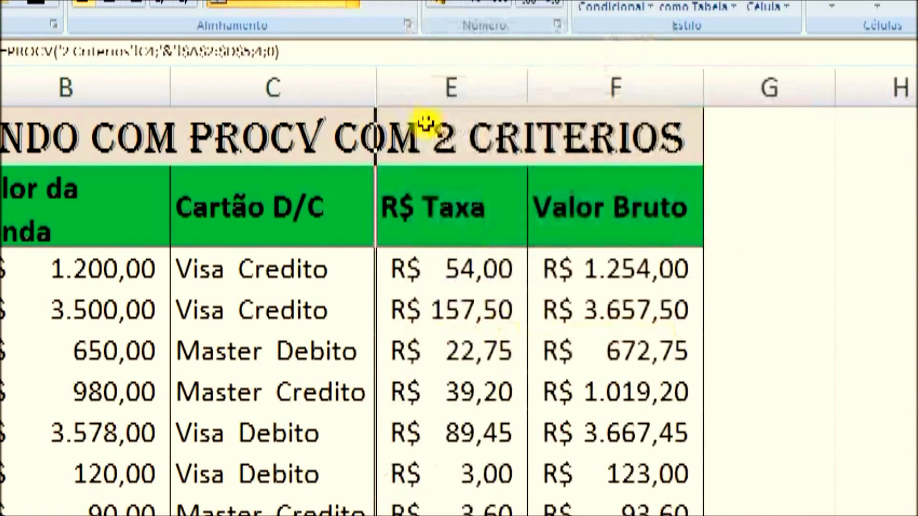
{"action": "left_click", "coordinate": [430, 91]}
{"action": "right_click", "coordinate": [431, 91]}
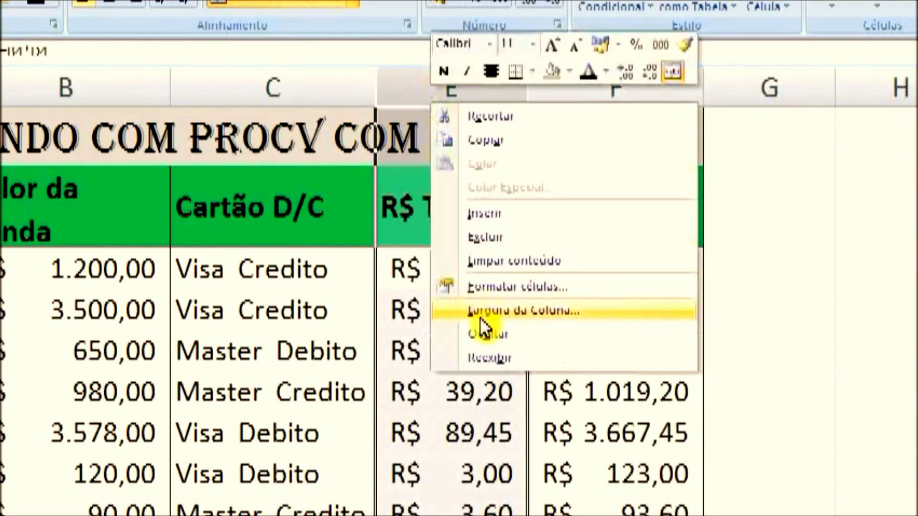
{"action": "left_click", "coordinate": [484, 334]}
Clear the Valor Bruto formula in F4 down to its equals sign
{"action": "left_click", "coordinate": [480, 269]}
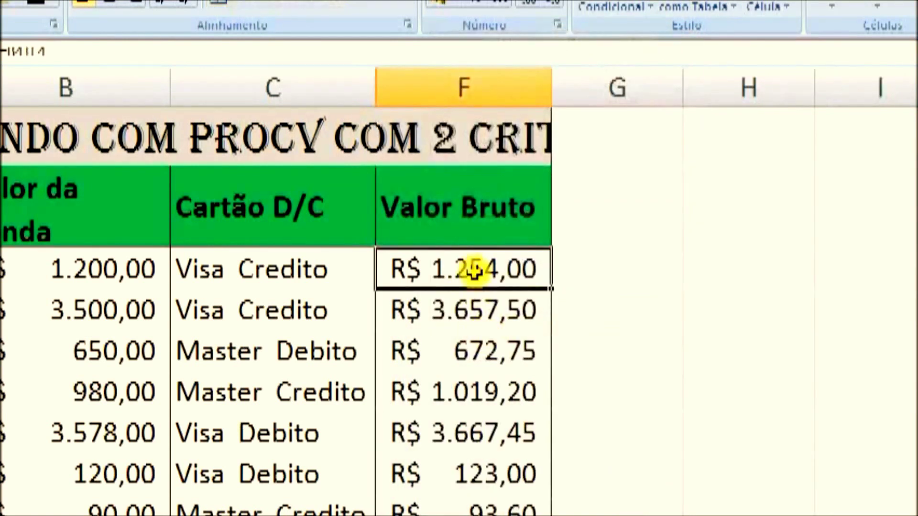
{"action": "double_click", "coordinate": [477, 271]}
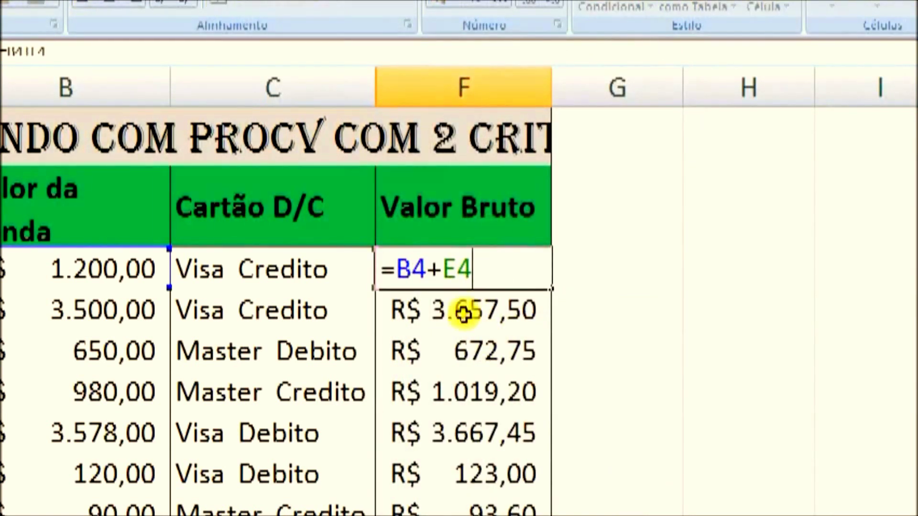
{"action": "key", "text": "BackSpace"}
{"action": "key", "text": "BackSpace"}
{"action": "key", "text": "BackSpace"}
{"action": "key", "text": "BackSpace"}
{"action": "key", "text": "BackSpace"}
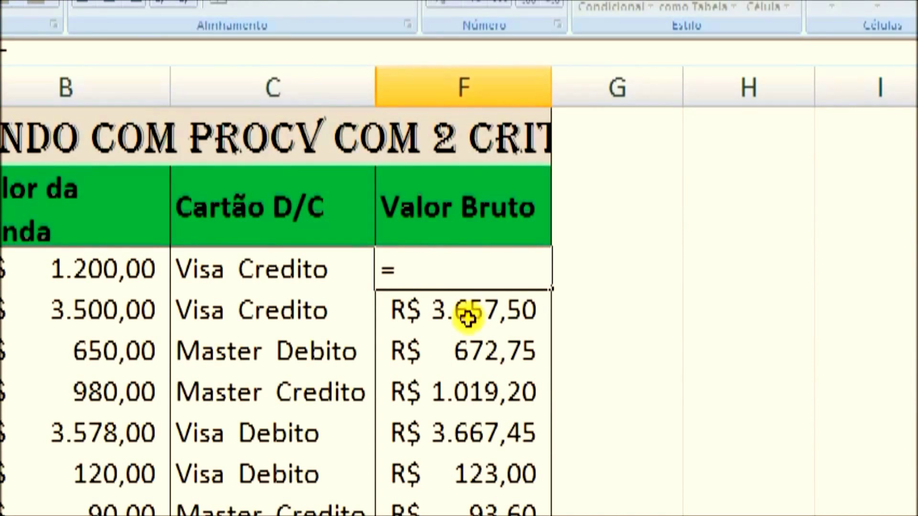
Start the new Valor Bruto formula in F4 as =B4+(B4*(
{"action": "left_click", "coordinate": [95, 275]}
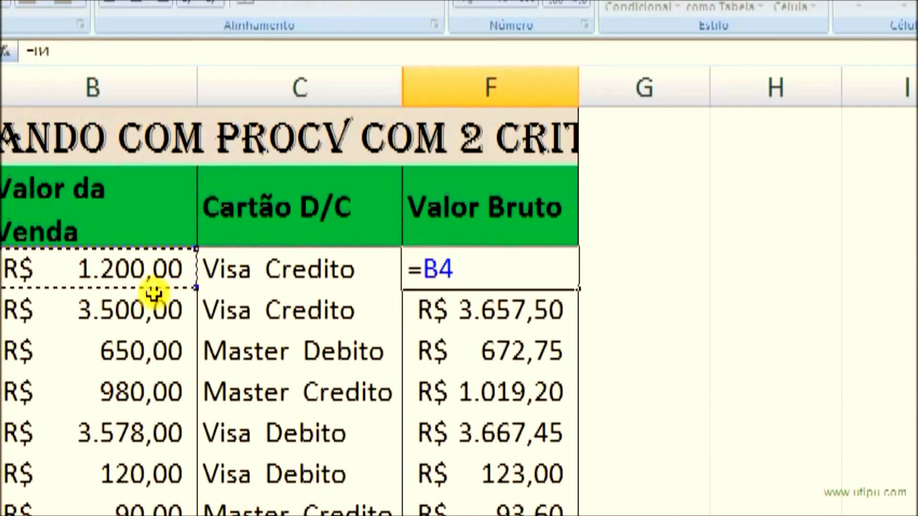
{"action": "type", "text": "+"}
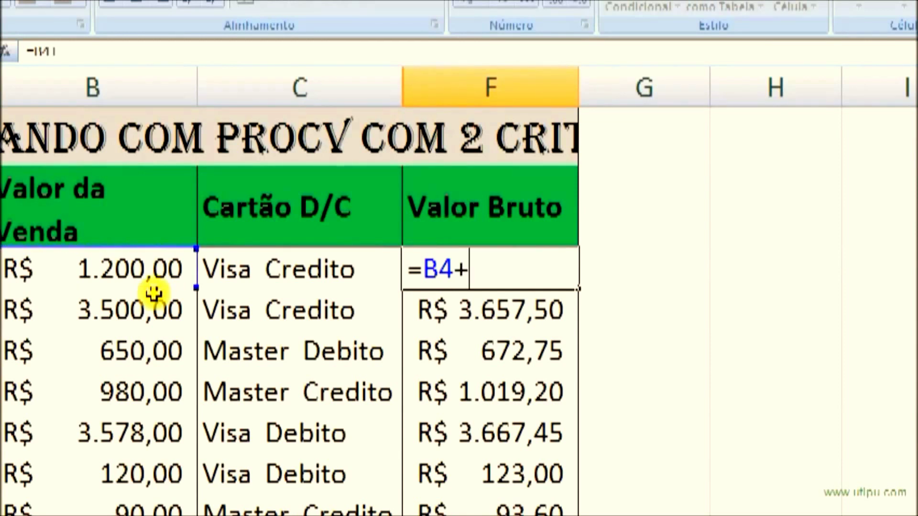
{"action": "type", "text": "("}
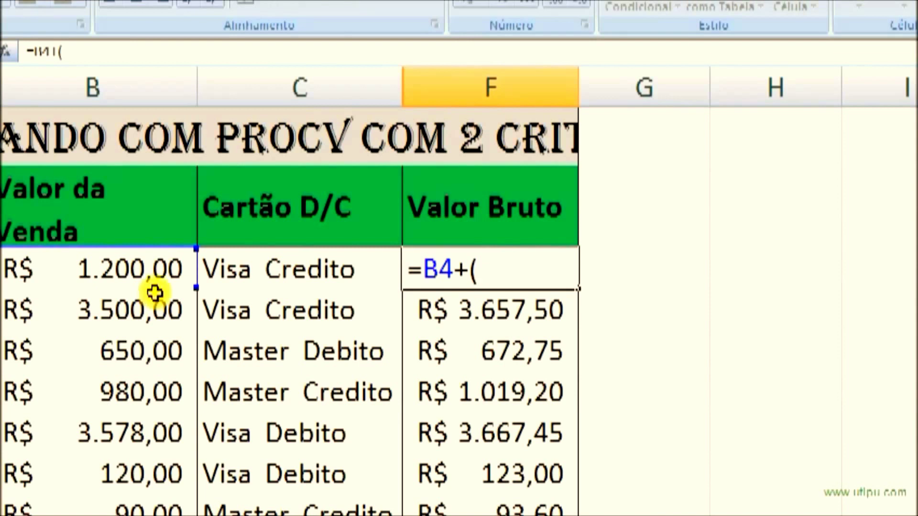
{"action": "left_click", "coordinate": [162, 259]}
{"action": "type", "text": "*"}
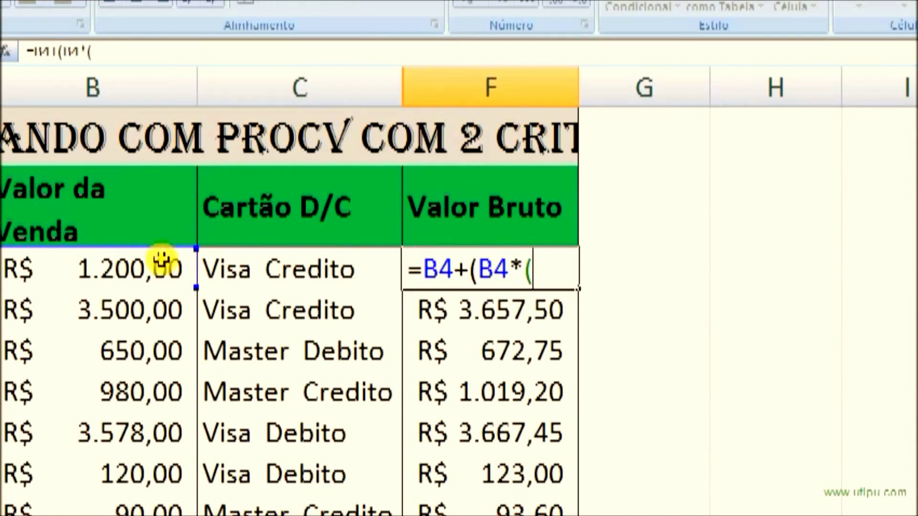
Nest a PROCV function in the F4 formula with C4 as the lookup value
{"action": "type", "text": "p"}
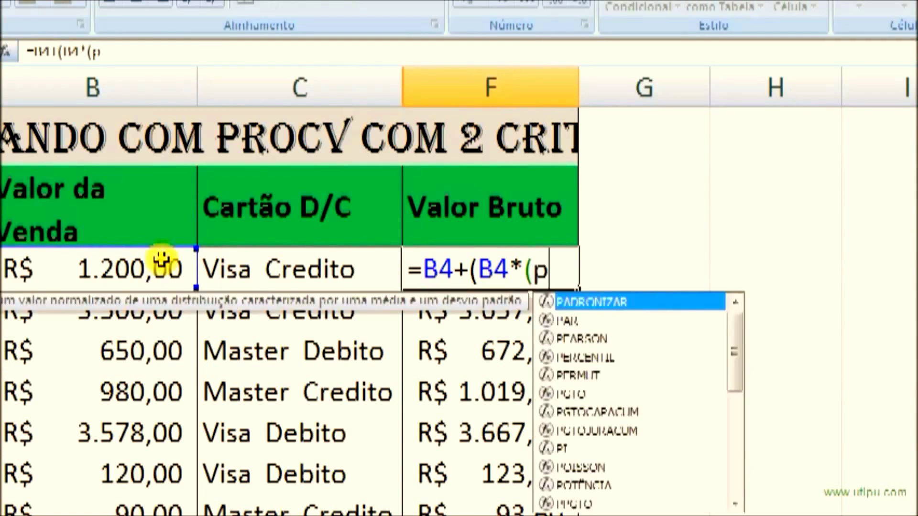
{"action": "type", "text": "ro"}
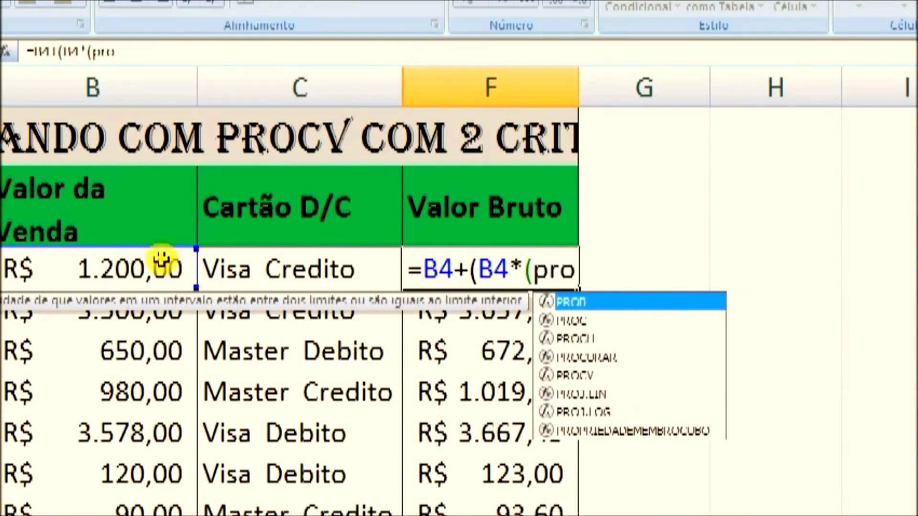
{"action": "type", "text": "cv"}
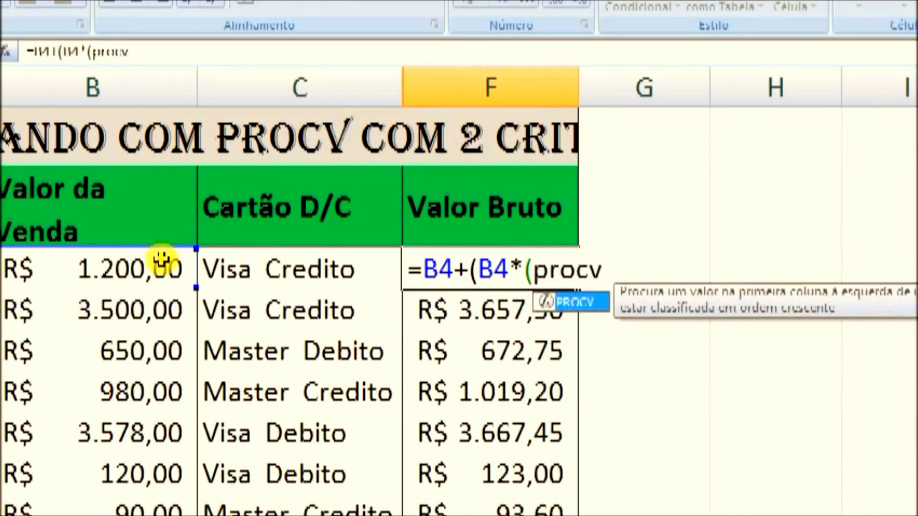
{"action": "type", "text": "("}
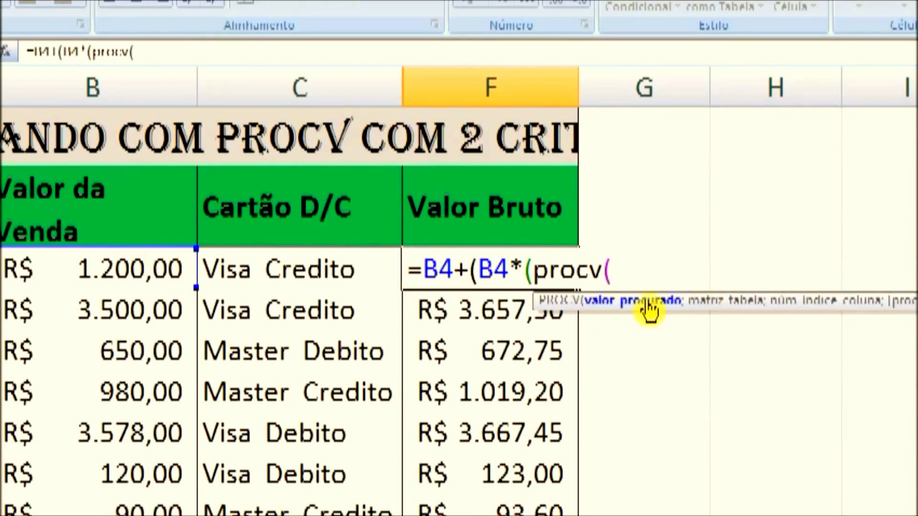
{"action": "left_click", "coordinate": [316, 256]}
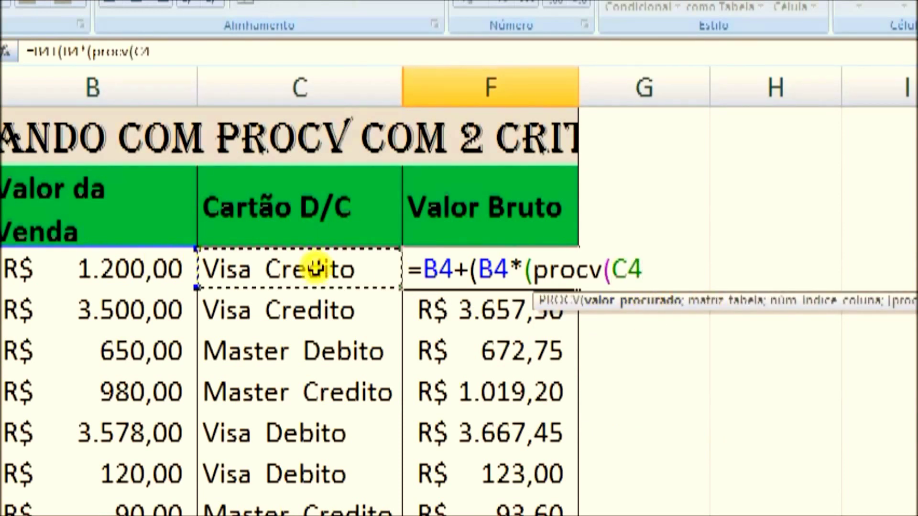
{"action": "type", "text": ";"}
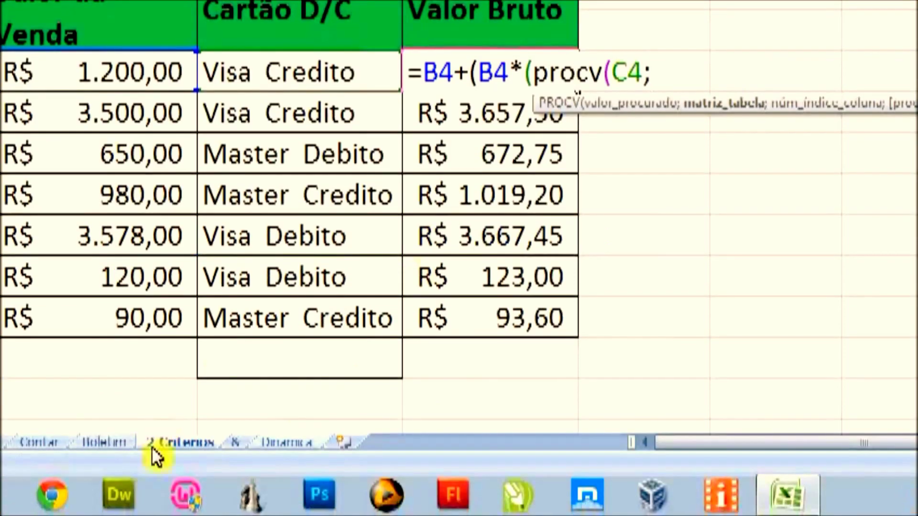
Complete the PROCV in F4 with the range '&'!$A$2:$D$5, column 4 and FALSO, accepting the proposed closing parentheses
{"action": "left_click", "coordinate": [233, 444]}
{"action": "left_click_drag", "start_coordinate": [436, 176], "coordinate": [819, 249]}
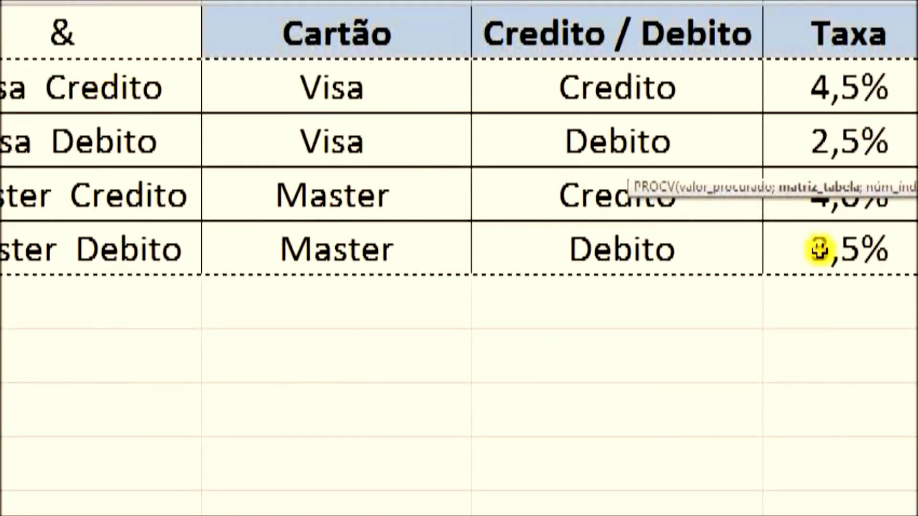
{"action": "type", "text": ";4"}
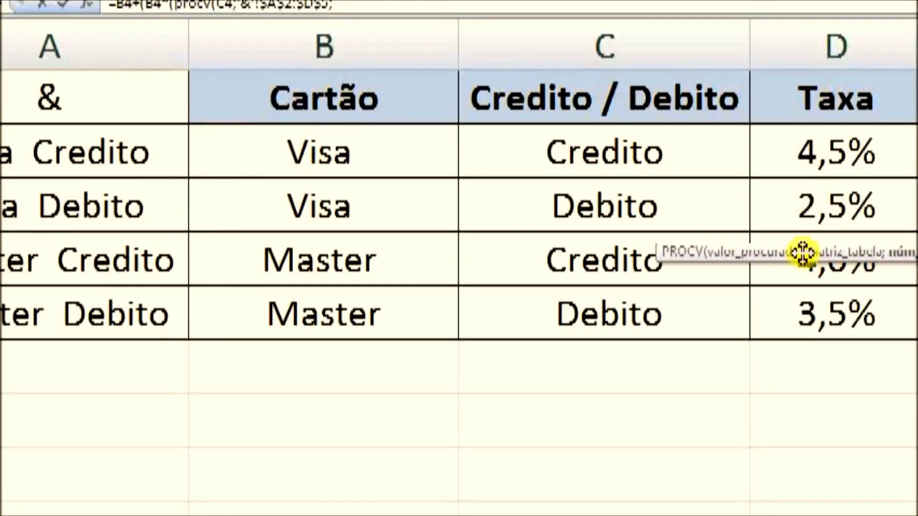
{"action": "type", "text": ";"}
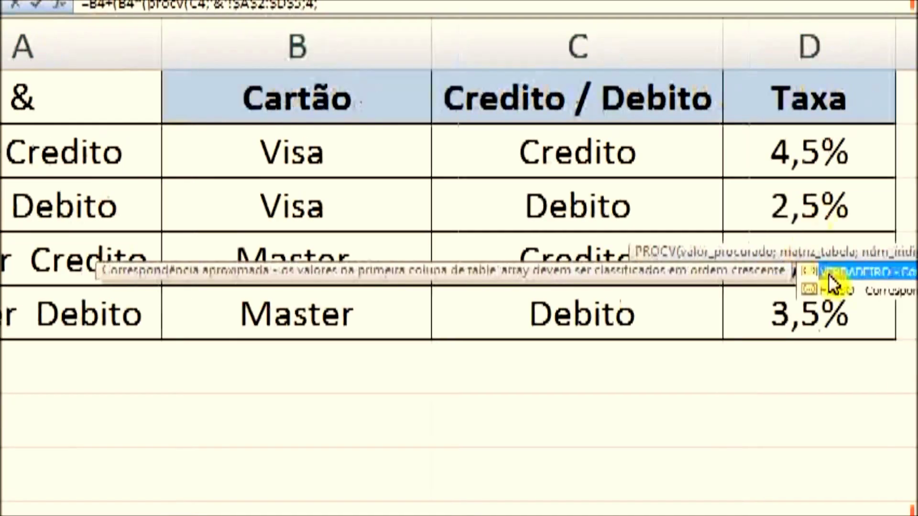
{"action": "double_click", "coordinate": [859, 285]}
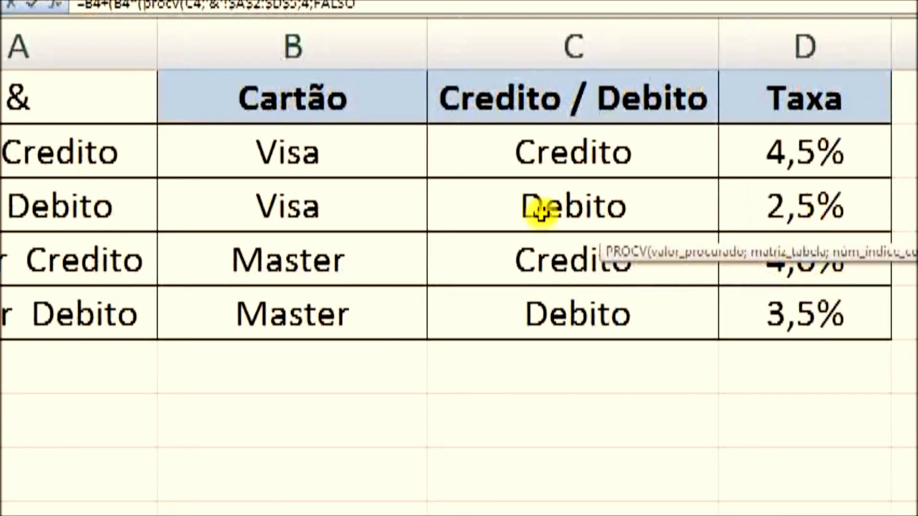
{"action": "key", "text": "Return"}
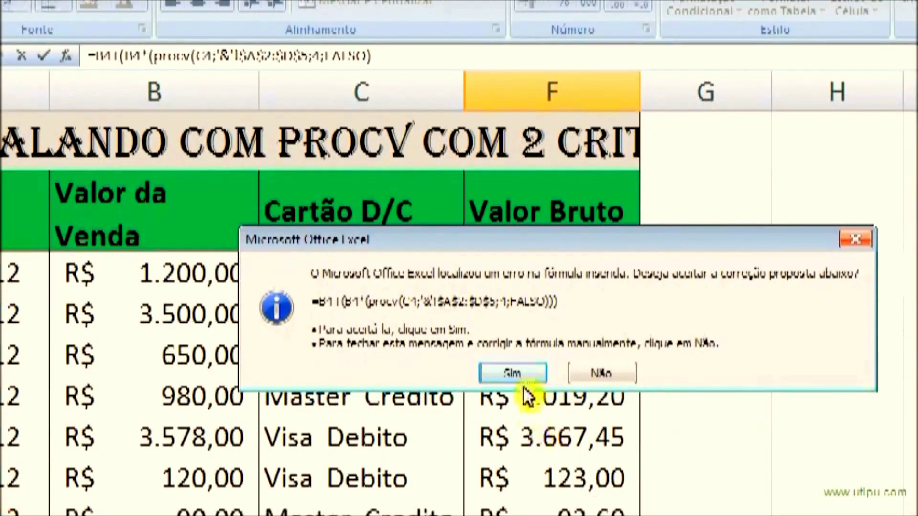
{"action": "left_click", "coordinate": [523, 388]}
Review the nested PROCV formula in F4 without changing it
{"action": "double_click", "coordinate": [609, 272]}
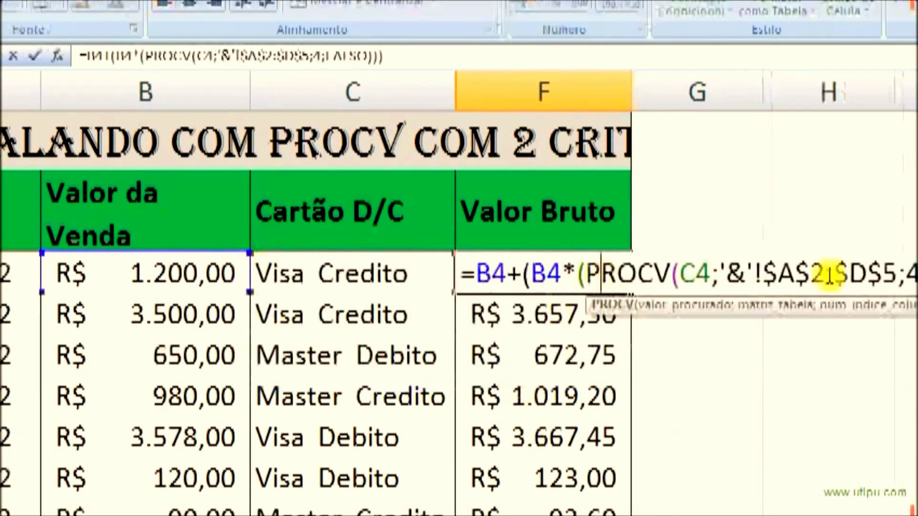
{"action": "key", "text": "Return"}
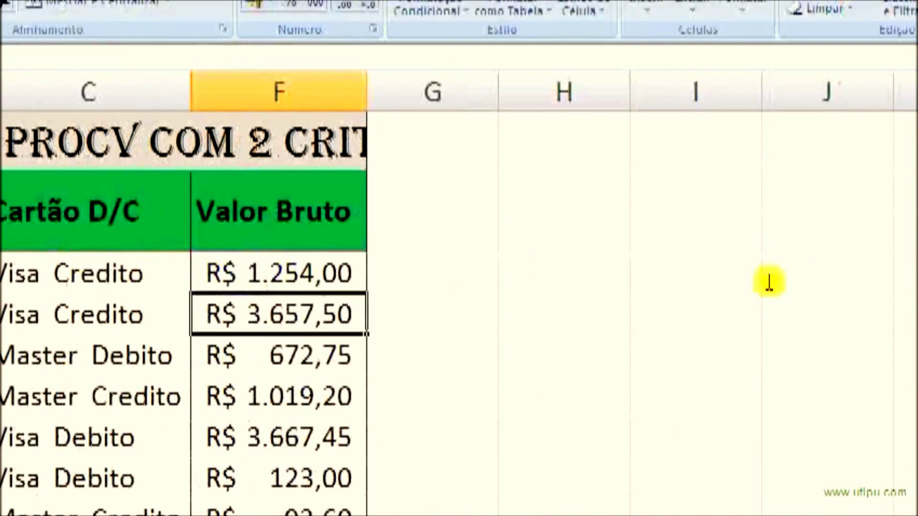
{"action": "left_click", "coordinate": [348, 273]}
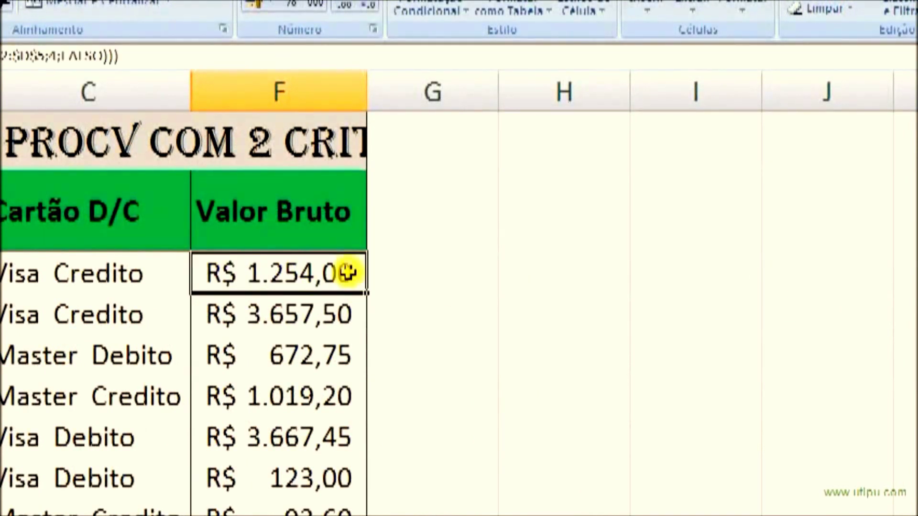
Redisplay the hidden columns D and E
{"action": "double_click", "coordinate": [196, 91]}
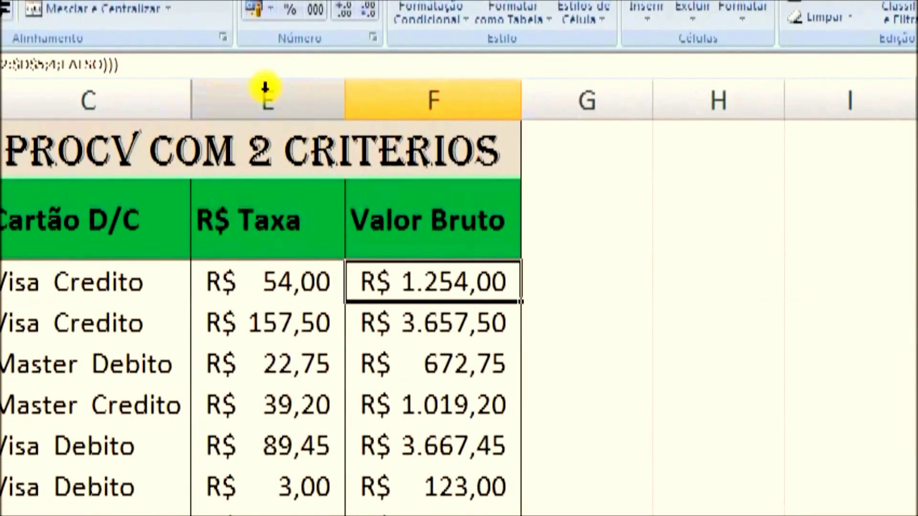
{"action": "double_click", "coordinate": [194, 99]}
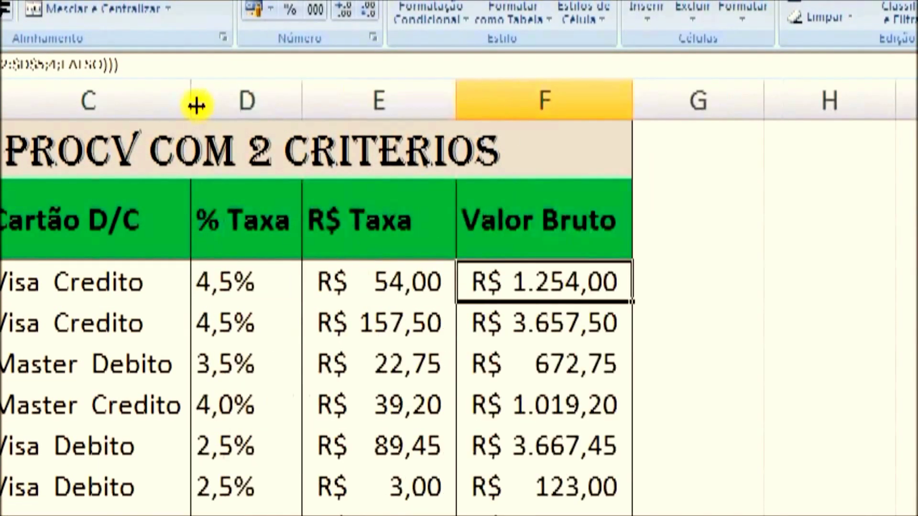
Compare the single nested formula in F4 with the separate % Taxa and R$ Taxa formulas in D4 and E4
{"action": "double_click", "coordinate": [529, 292]}
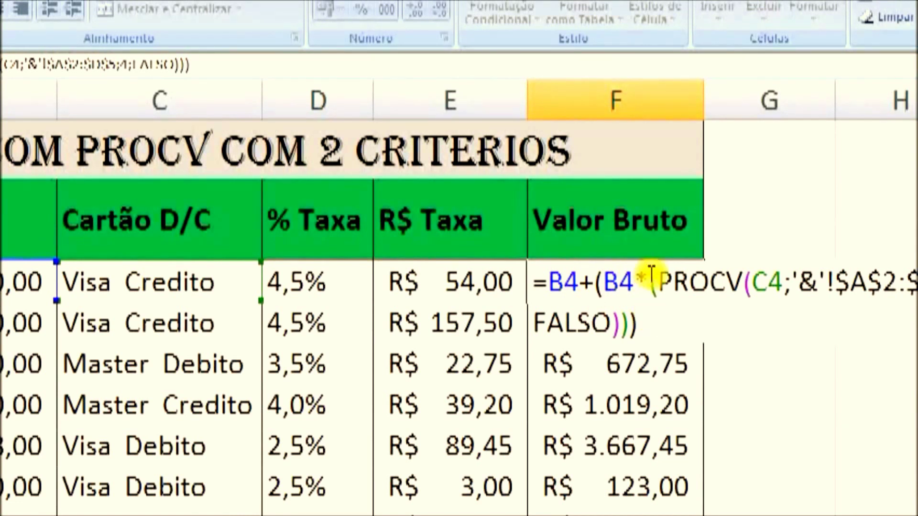
{"action": "key", "text": "Return"}
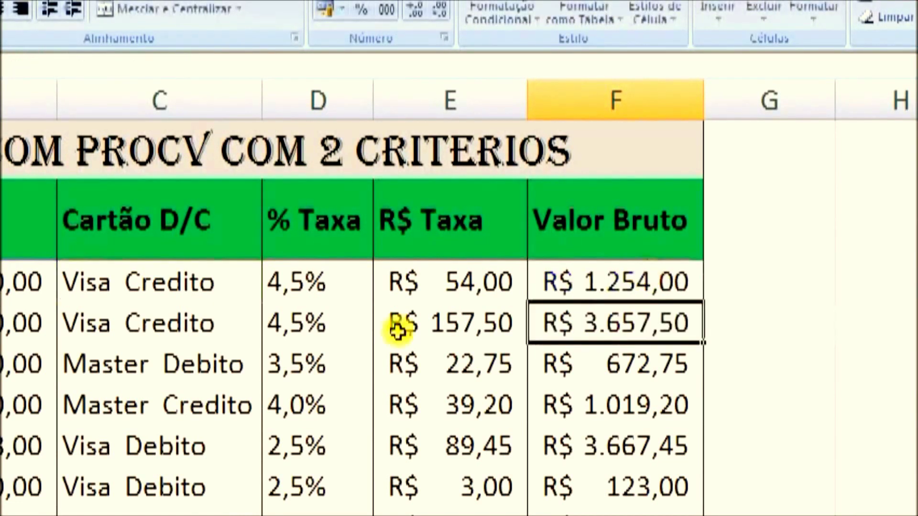
{"action": "double_click", "coordinate": [359, 280]}
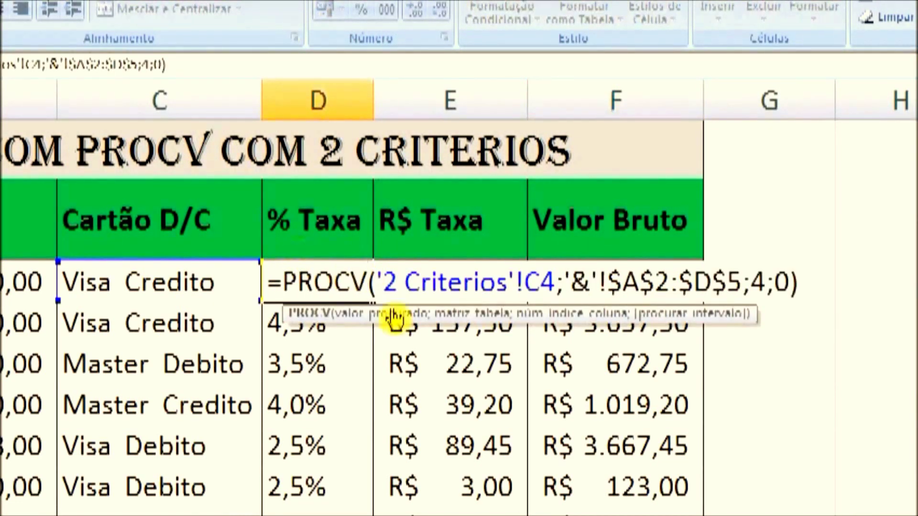
{"action": "key", "text": "Return"}
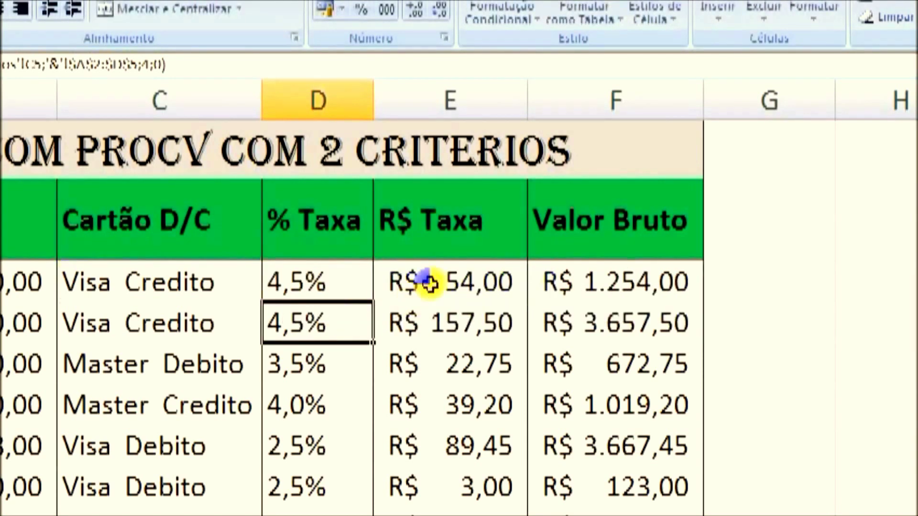
{"action": "double_click", "coordinate": [430, 284]}
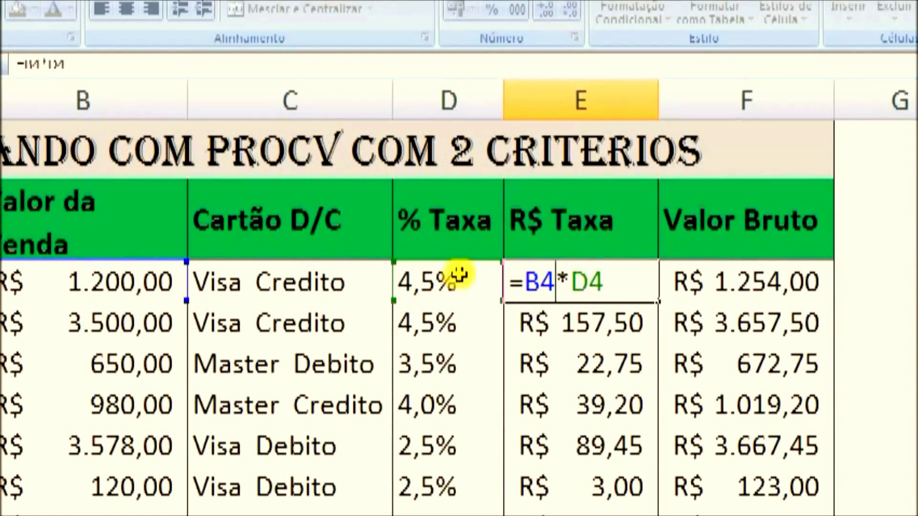
{"action": "key", "text": "Return"}
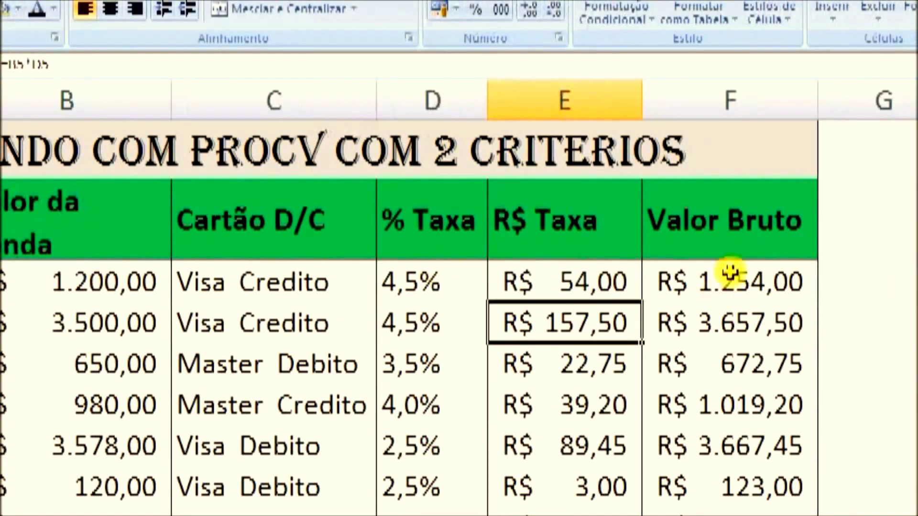
{"action": "double_click", "coordinate": [743, 293]}
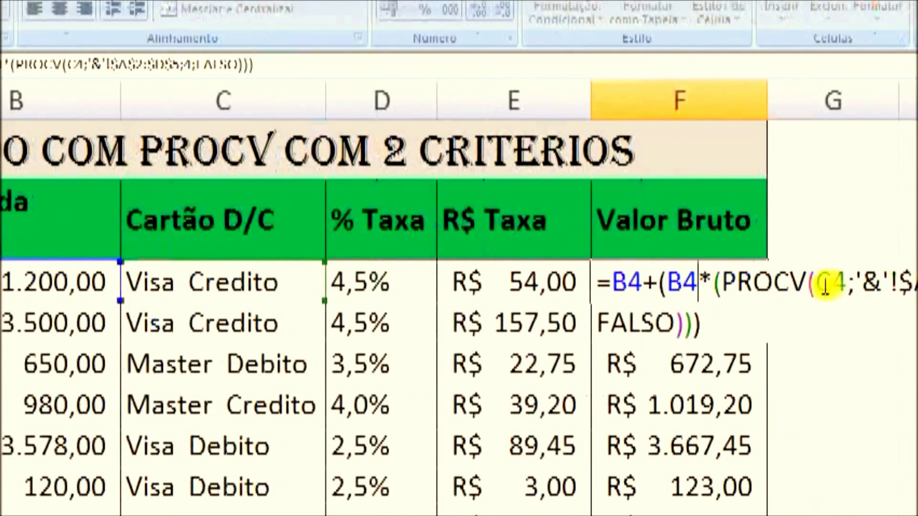
Remove the leading B4+(B4* part of the F4 formula, keeping the equals sign before the PROCV
{"action": "left_click_drag", "start_coordinate": [725, 275], "coordinate": [829, 318]}
{"action": "left_click_drag", "start_coordinate": [491, 277], "coordinate": [440, 277]}
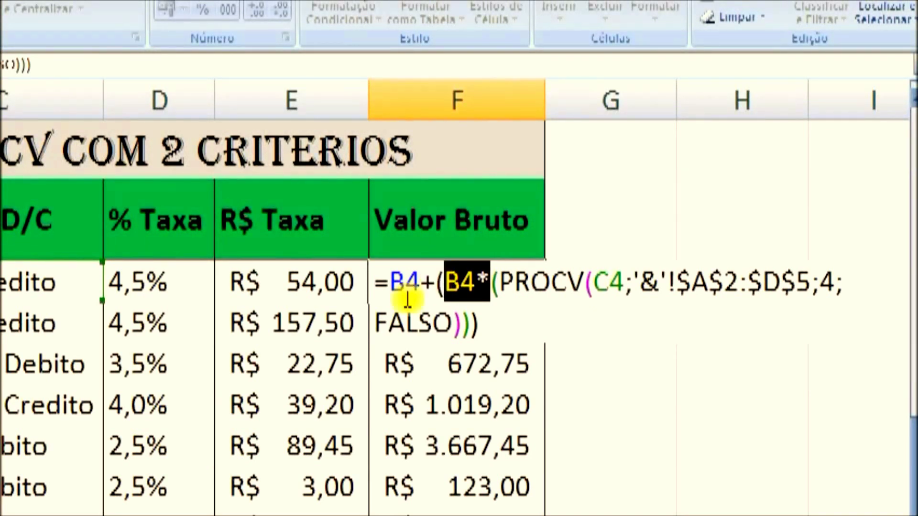
{"action": "left_click_drag", "start_coordinate": [436, 282], "coordinate": [376, 284]}
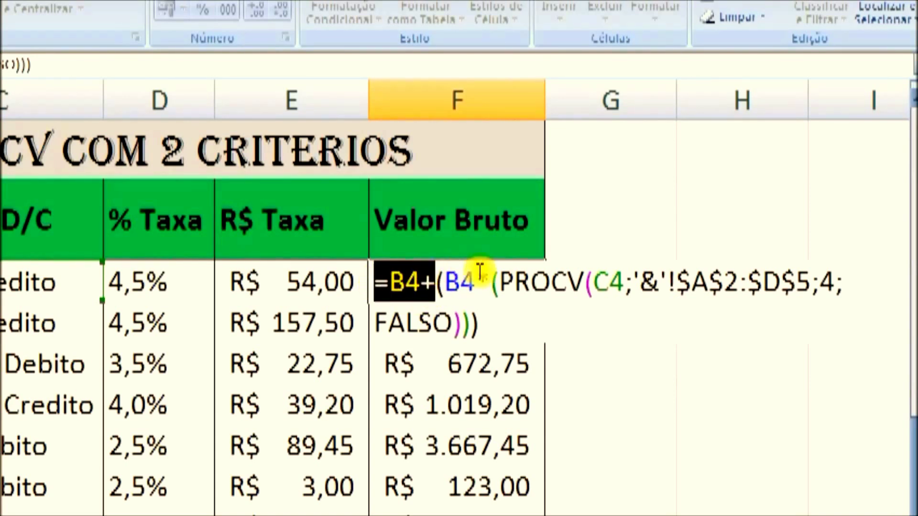
{"action": "left_click_drag", "start_coordinate": [484, 281], "coordinate": [393, 283]}
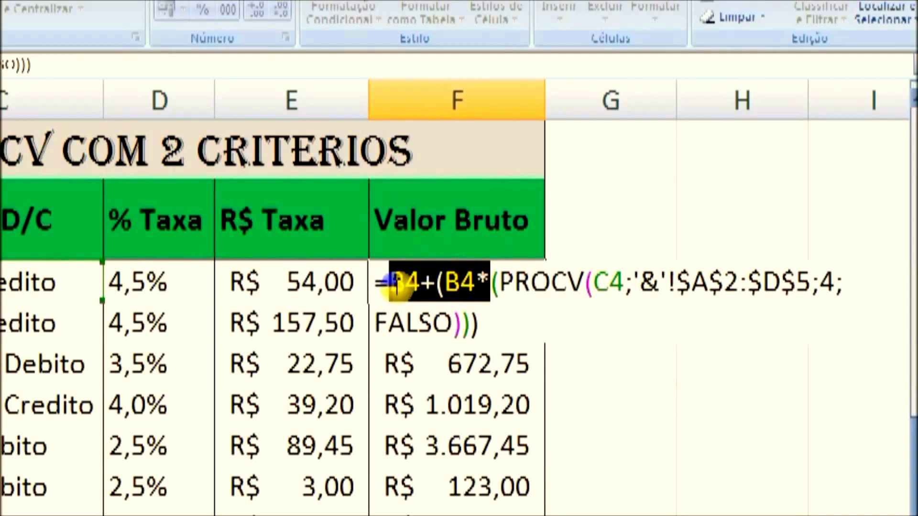
{"action": "key", "text": "Delete"}
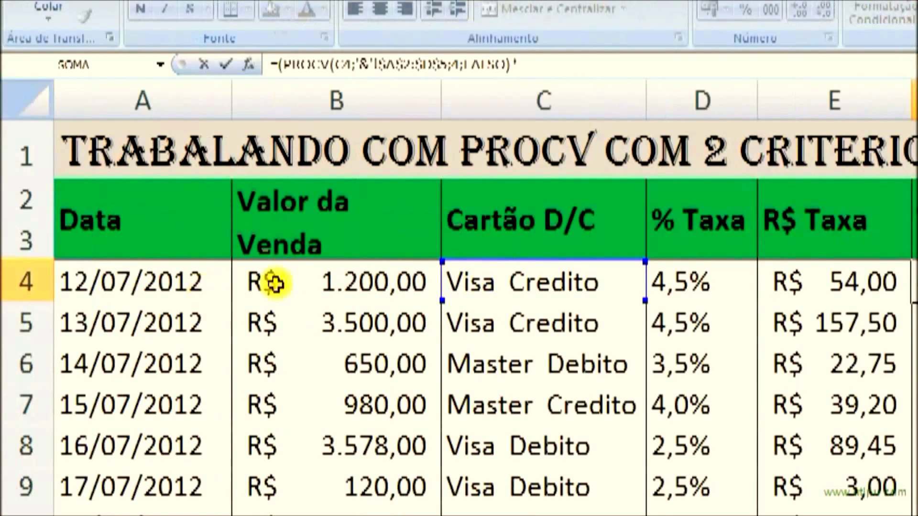
Append *B4+B4 to the PROCV in F4 and accept the proposed parenthesis correction, giving =(PROCV(C4;'&'!$A$2:$D$5;4;FALSO)*B4+B4)
{"action": "left_click", "coordinate": [297, 280]}
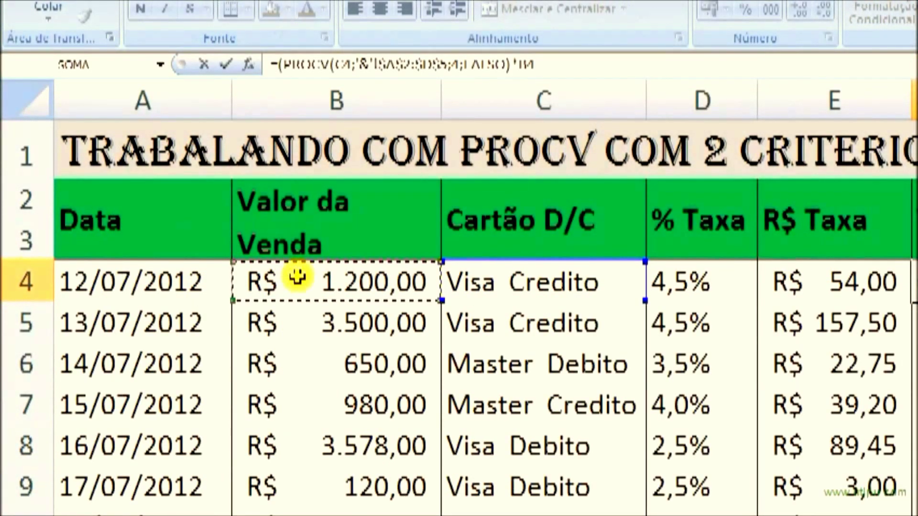
{"action": "type", "text": ")"}
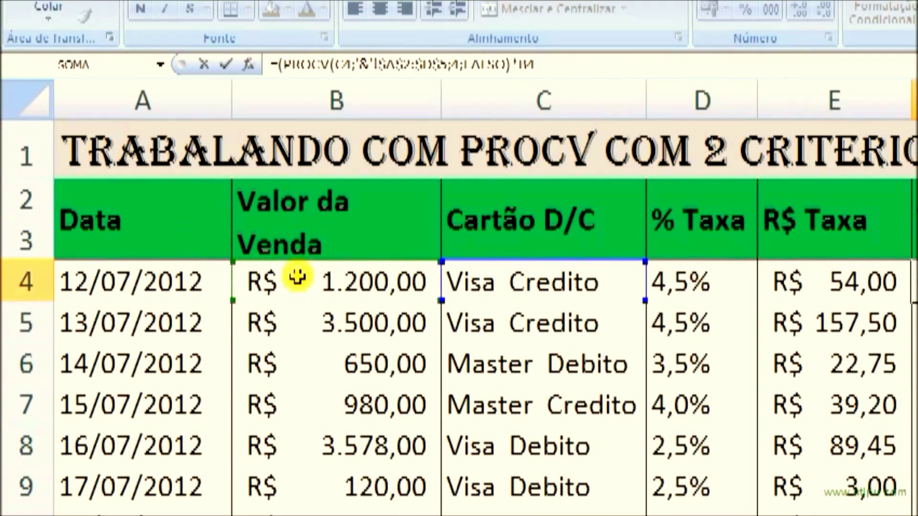
{"action": "left_click", "coordinate": [391, 283]}
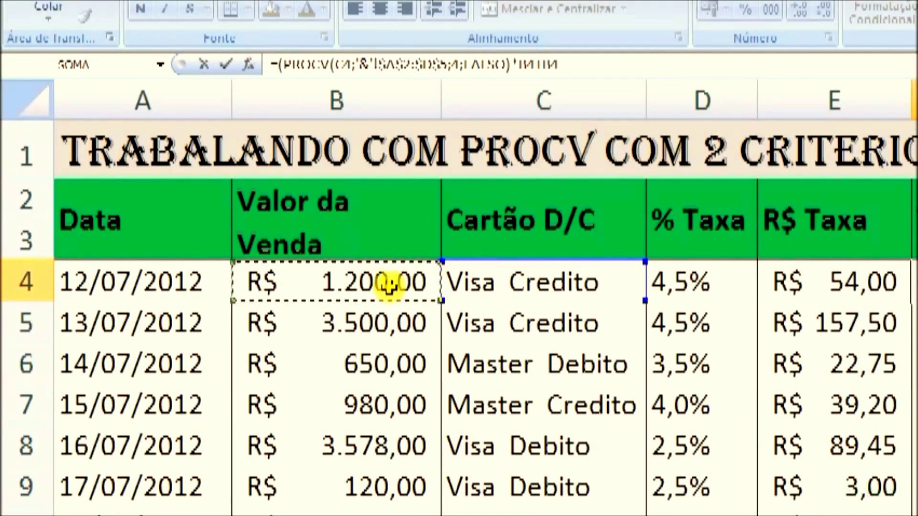
{"action": "type", "text": ")"}
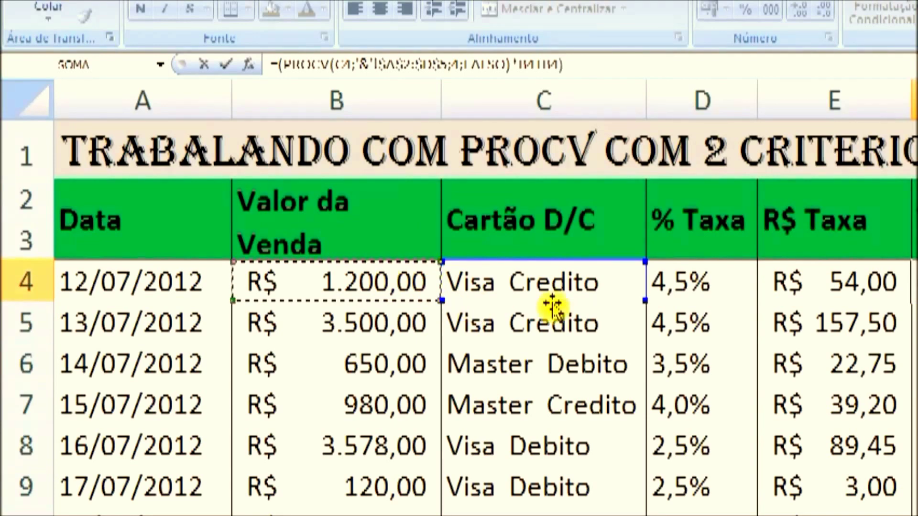
{"action": "key", "text": "Return"}
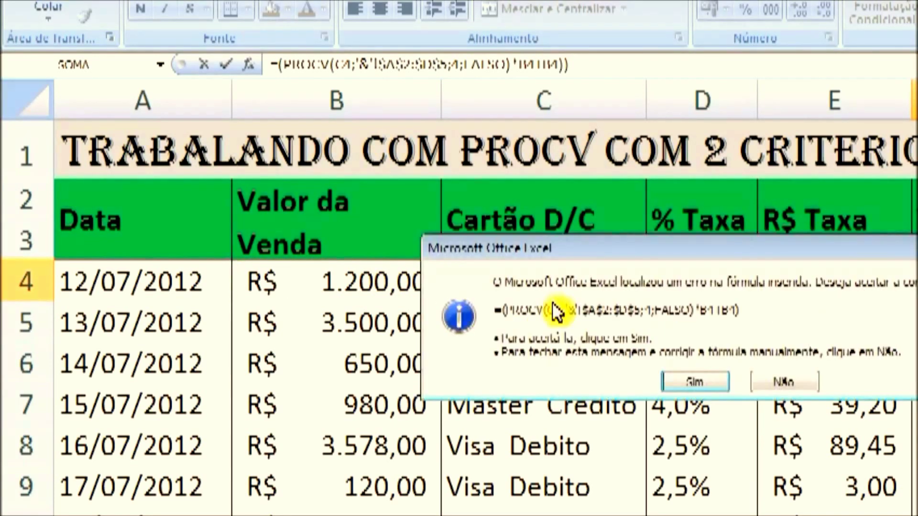
{"action": "left_click", "coordinate": [694, 382]}
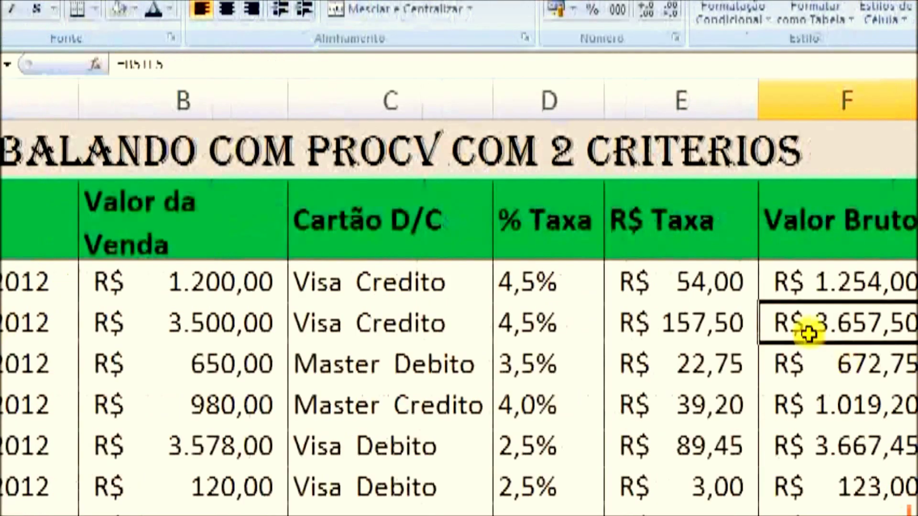
Review the rearranged PROCV formula in F4 without changing it
{"action": "left_click", "coordinate": [813, 292]}
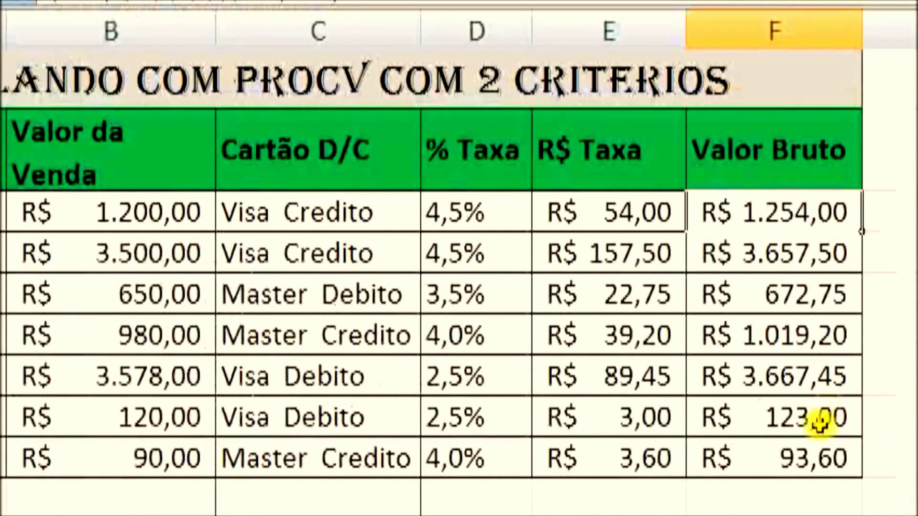
{"action": "double_click", "coordinate": [806, 205]}
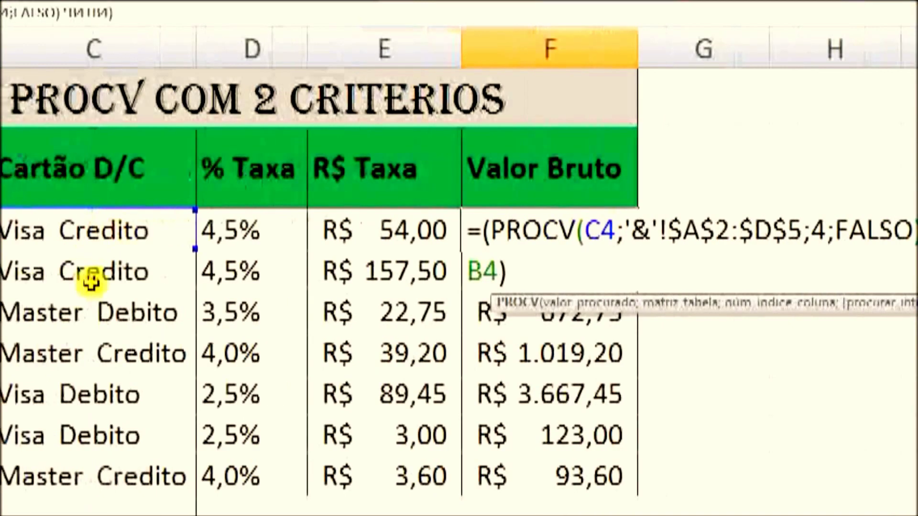
{"action": "key", "text": "Return"}
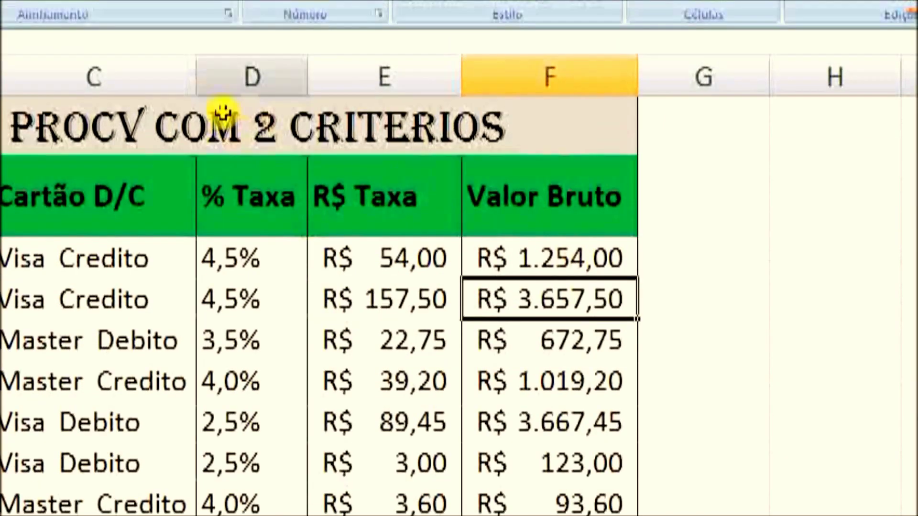
Delete the % Taxa and R$ Taxa columns and fill the first Valor Bruto formula down through the last sale row
{"action": "left_click", "coordinate": [246, 72]}
{"action": "right_click", "coordinate": [239, 76]}
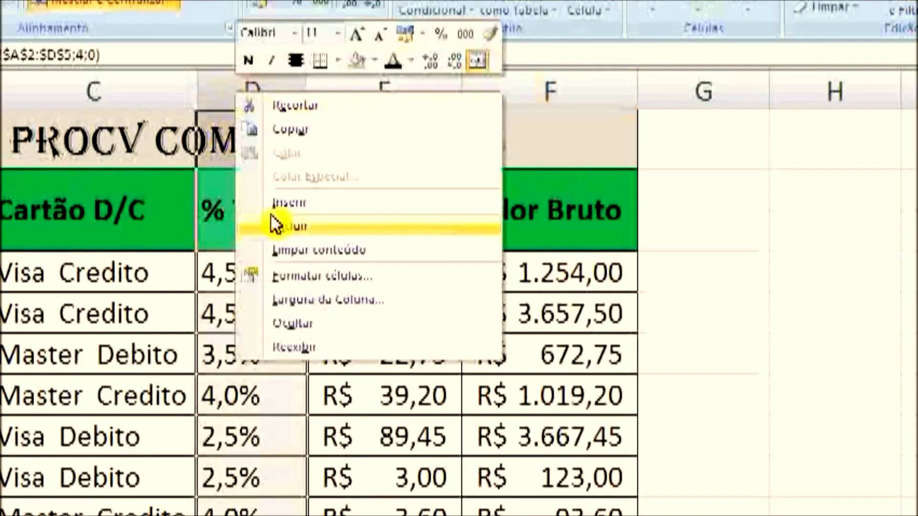
{"action": "left_click", "coordinate": [285, 227]}
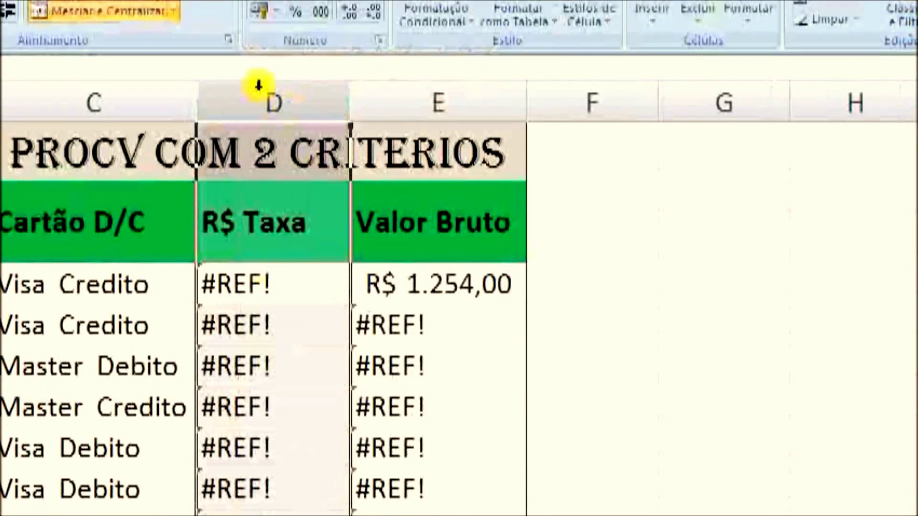
{"action": "right_click", "coordinate": [264, 88]}
{"action": "left_click", "coordinate": [291, 242]}
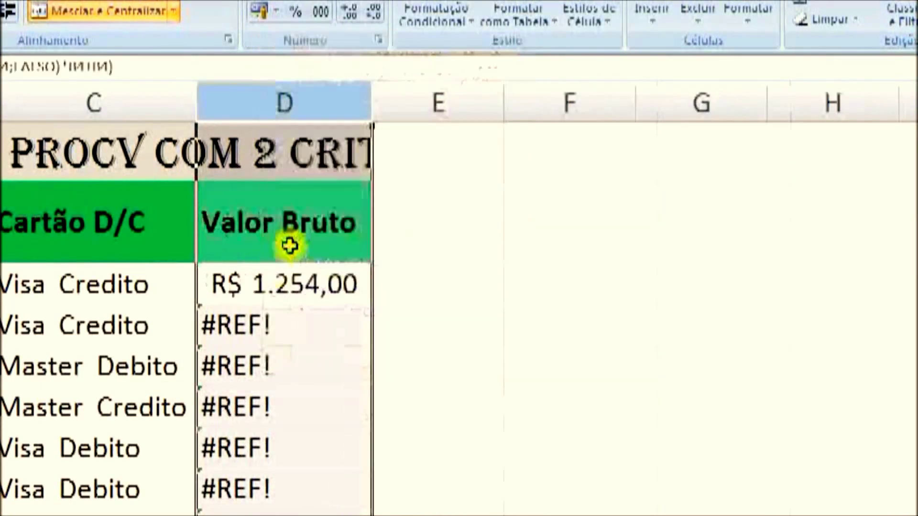
{"action": "left_click", "coordinate": [276, 289]}
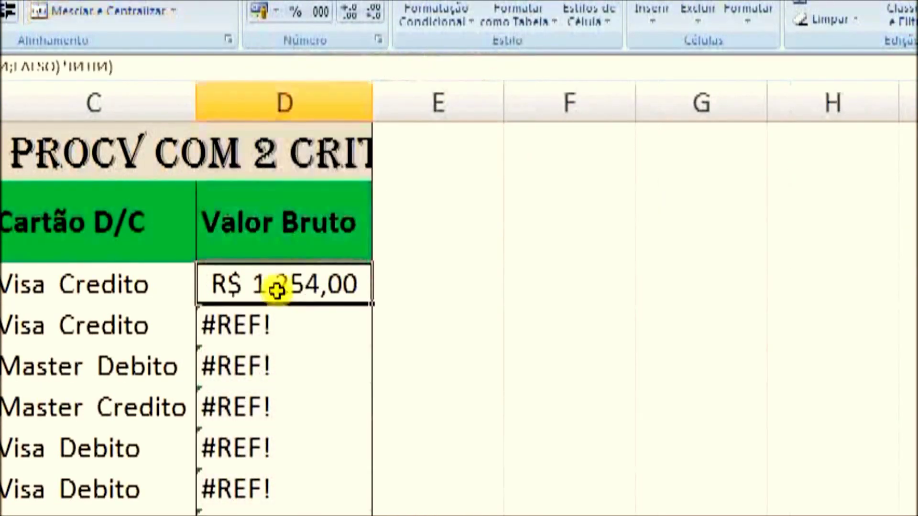
{"action": "double_click", "coordinate": [373, 301]}
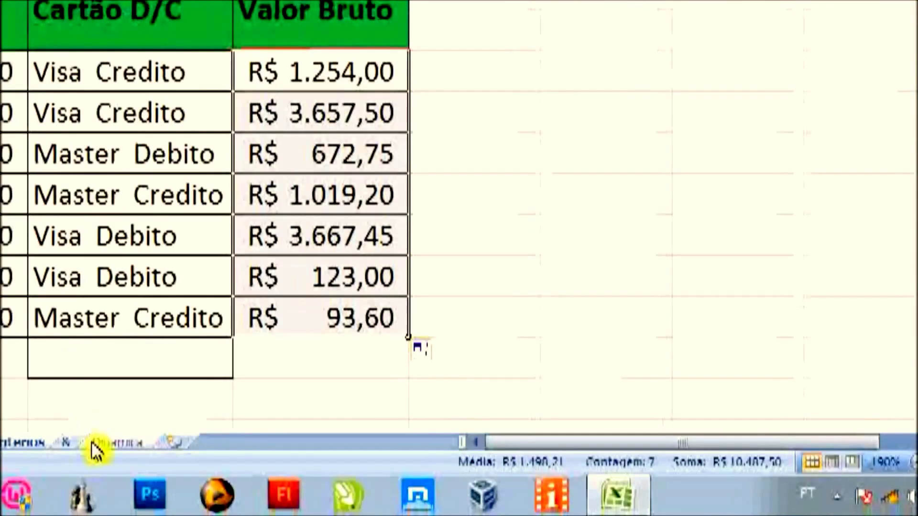
Open the Dinamica sheet and look over its empty grid
{"action": "left_click", "coordinate": [96, 446]}
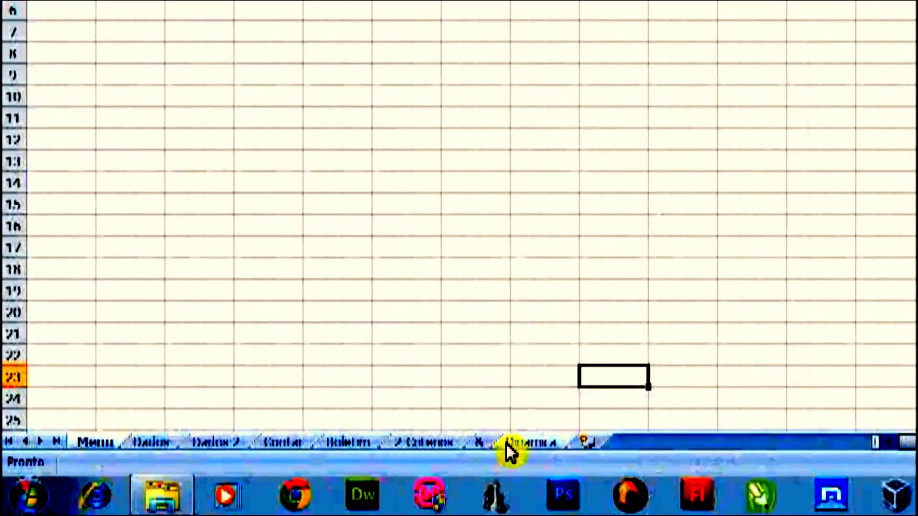
{"action": "left_click", "coordinate": [507, 444]}
{"action": "left_click", "coordinate": [498, 199]}
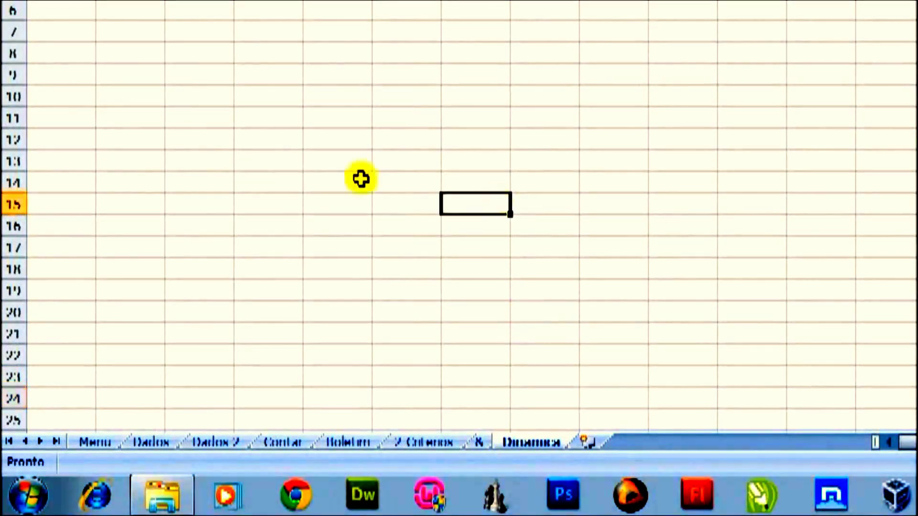
{"action": "left_click", "coordinate": [270, 55]}
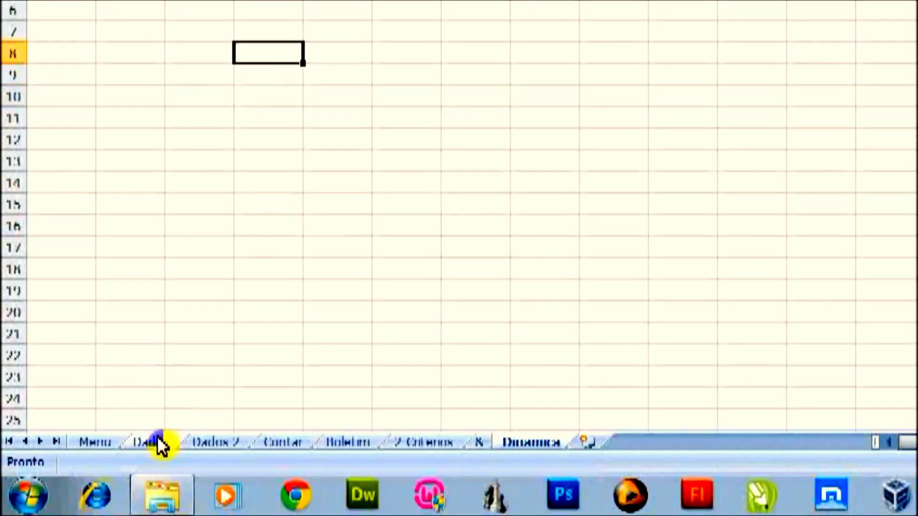
Enable filtering on the CÓDIGO to VALOR header row of the Cadastro de Imóveis table on the Dados sheet
{"action": "left_click", "coordinate": [158, 443]}
{"action": "left_click", "coordinate": [455, 86]}
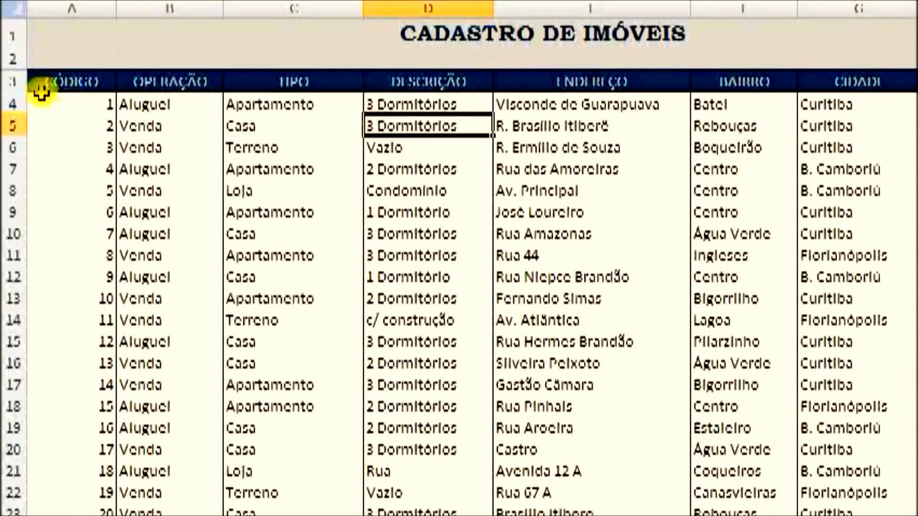
{"action": "left_click_drag", "start_coordinate": [43, 67], "coordinate": [826, 88]}
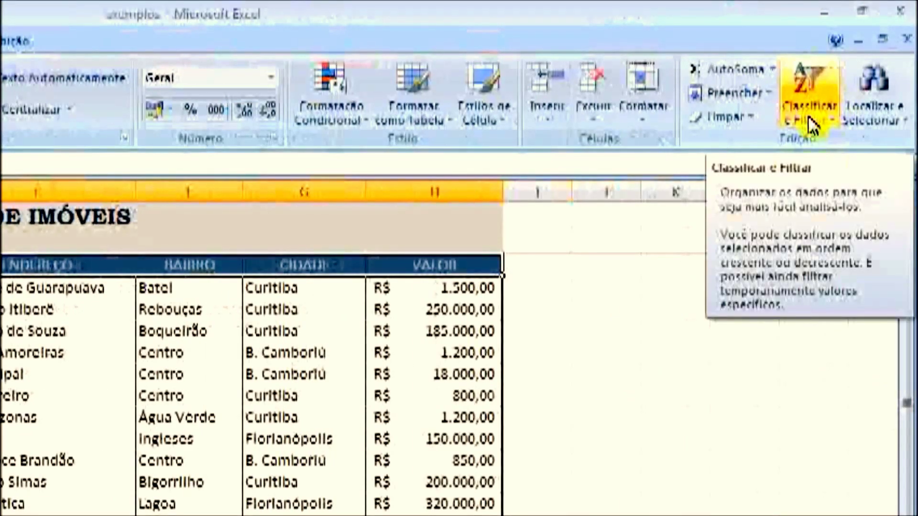
{"action": "left_click", "coordinate": [808, 116]}
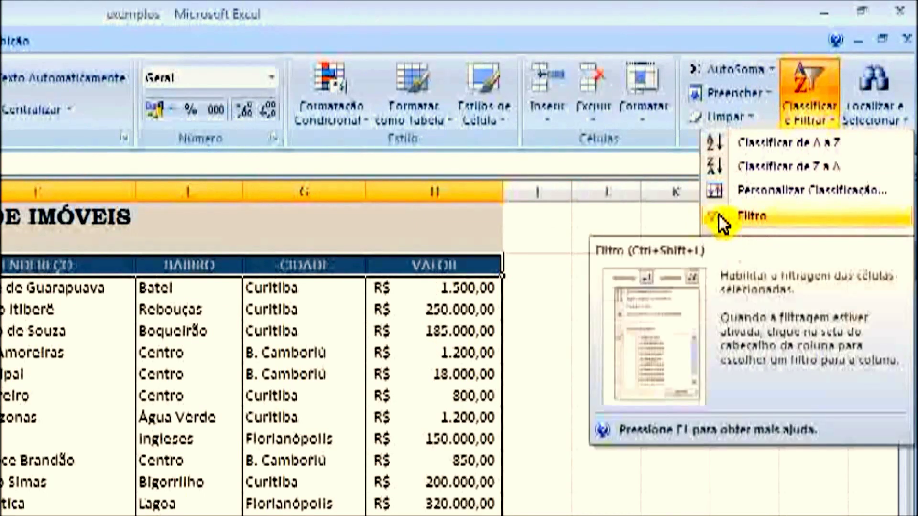
{"action": "left_click", "coordinate": [718, 214]}
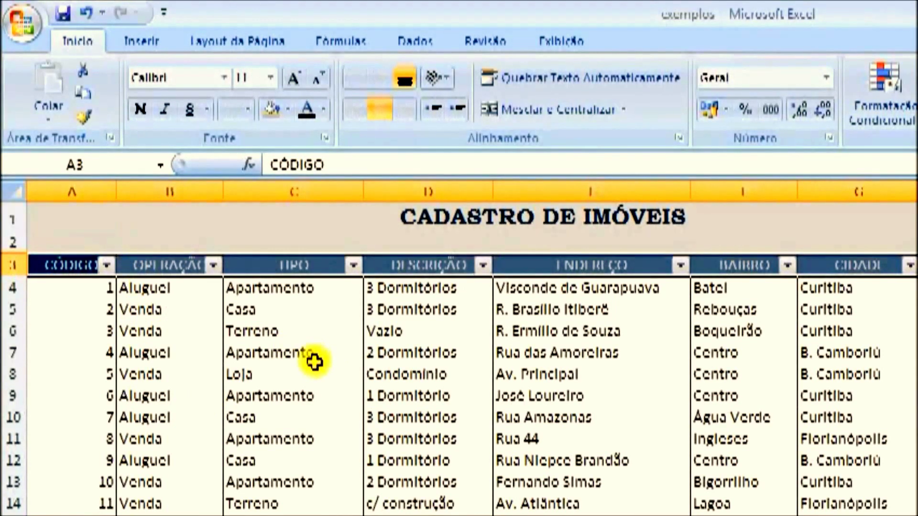
Filter the OPERAÇÃO column to show only Venda records
{"action": "left_click", "coordinate": [143, 309]}
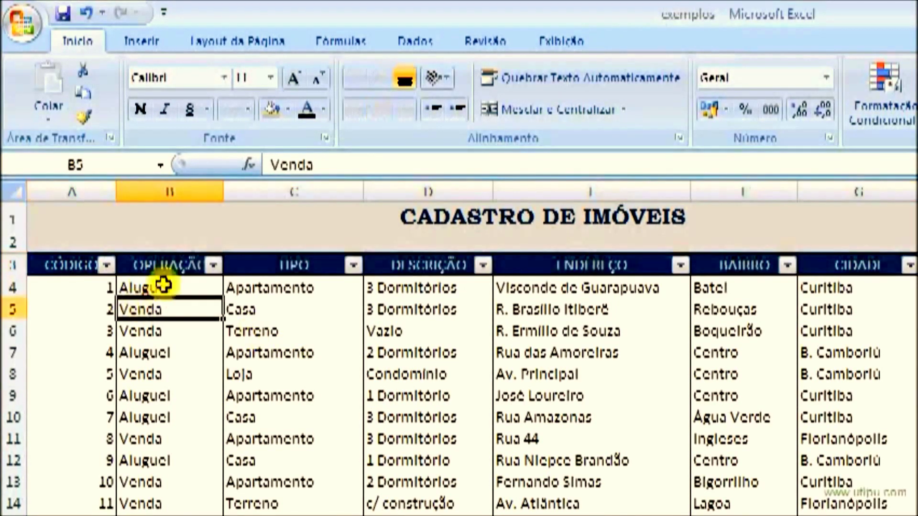
{"action": "left_click", "coordinate": [213, 266]}
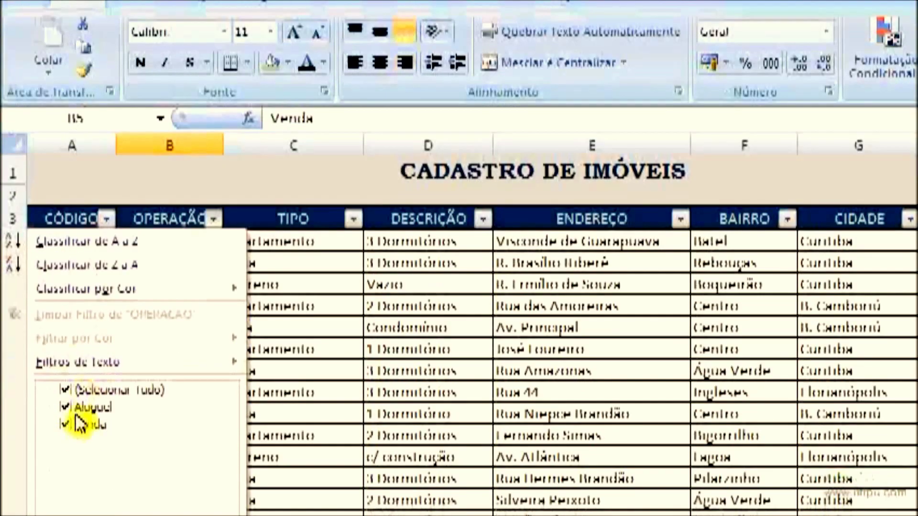
{"action": "left_click", "coordinate": [66, 390]}
{"action": "left_click", "coordinate": [63, 424]}
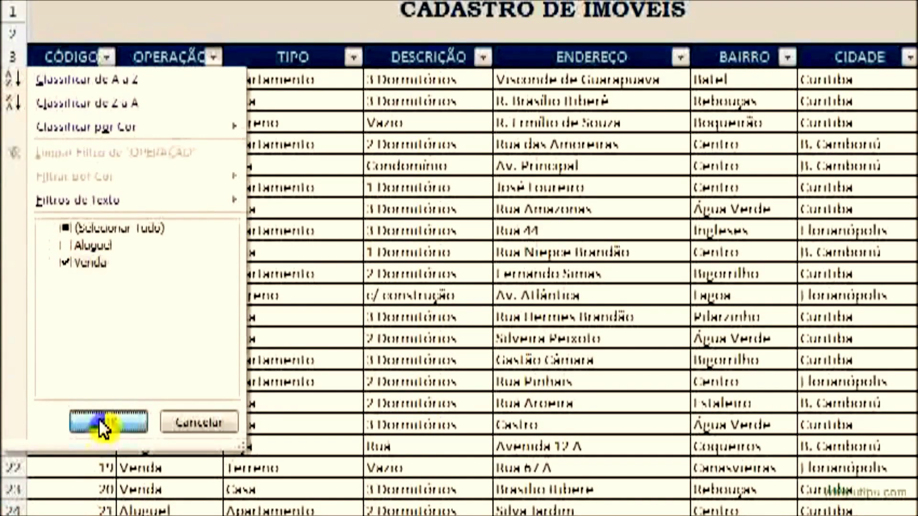
{"action": "left_click", "coordinate": [98, 418]}
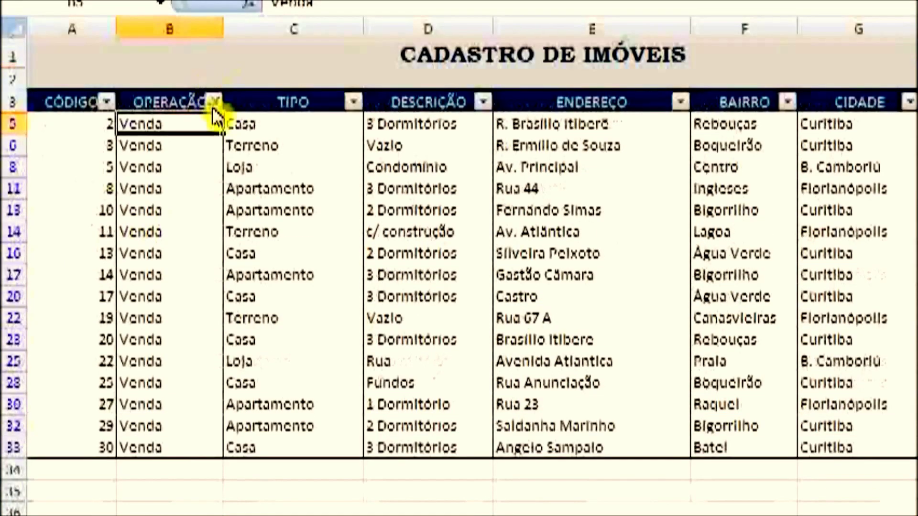
Show all OPERAÇÃO values again by selecting every entry in the column's filter
{"action": "left_click", "coordinate": [214, 57]}
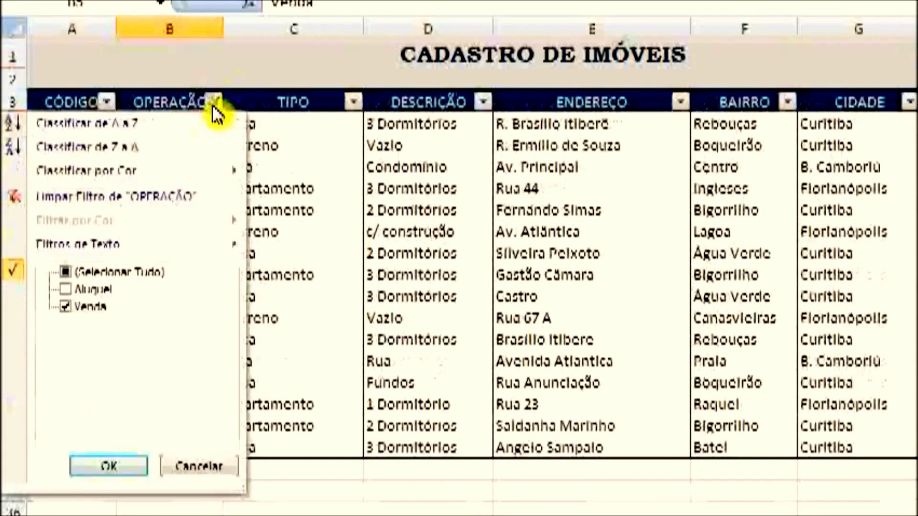
{"action": "left_click", "coordinate": [118, 268]}
{"action": "left_click", "coordinate": [108, 466]}
{"action": "left_click", "coordinate": [481, 180]}
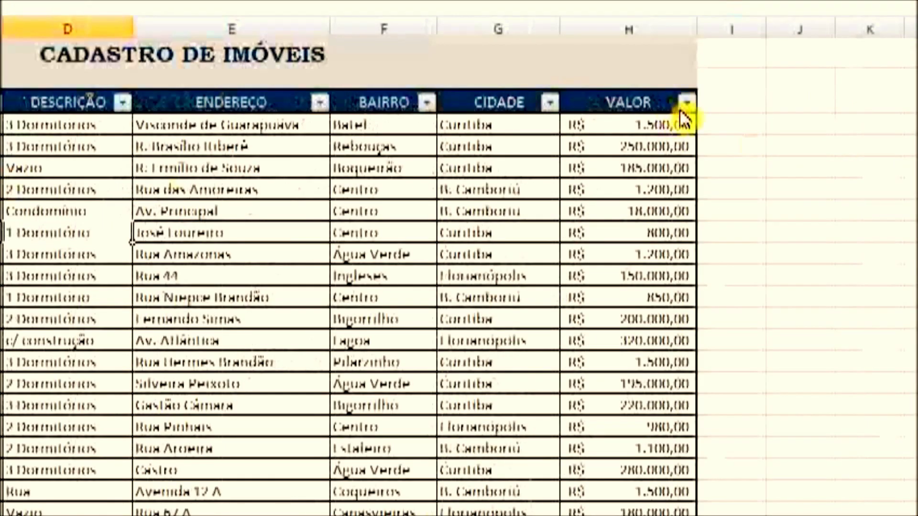
Filter the VALOR column to show only properties with a value greater than 1.200,00
{"action": "left_click", "coordinate": [686, 103]}
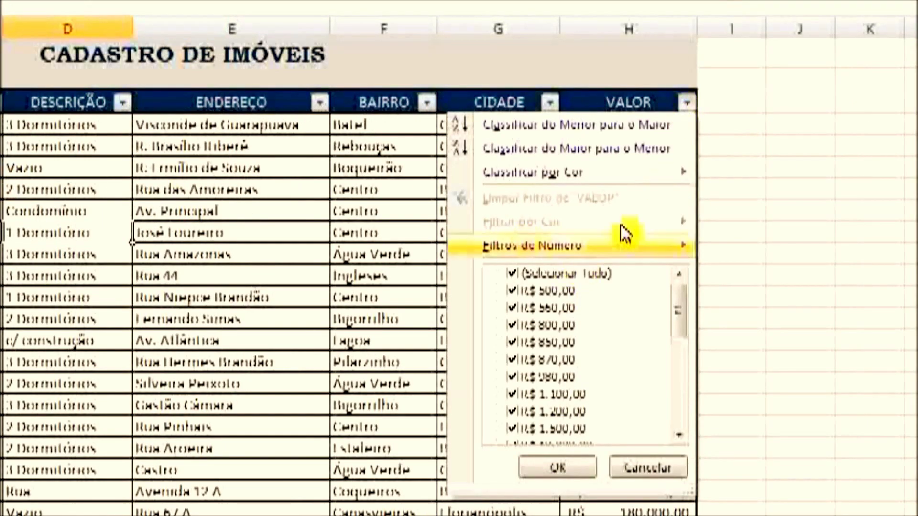
{"action": "mouse_move", "coordinate": [527, 253]}
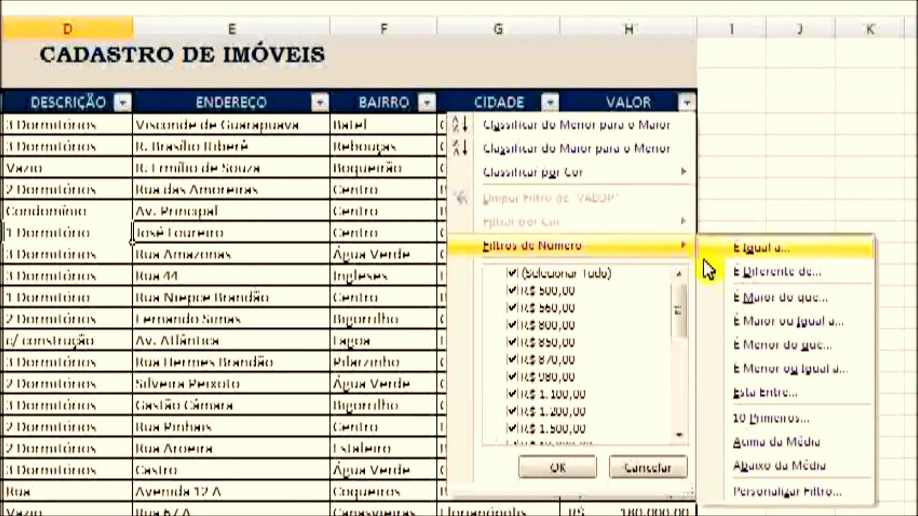
{"action": "left_click", "coordinate": [720, 299]}
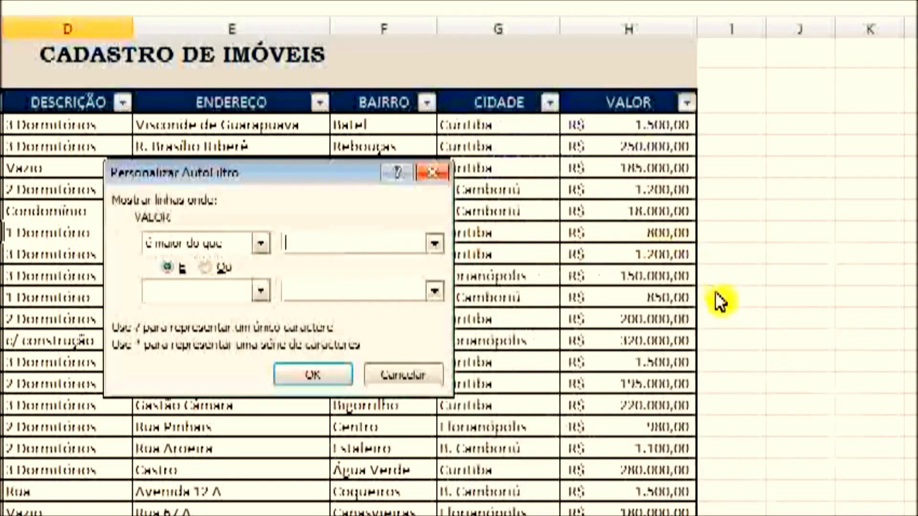
{"action": "type", "text": "1.200,00"}
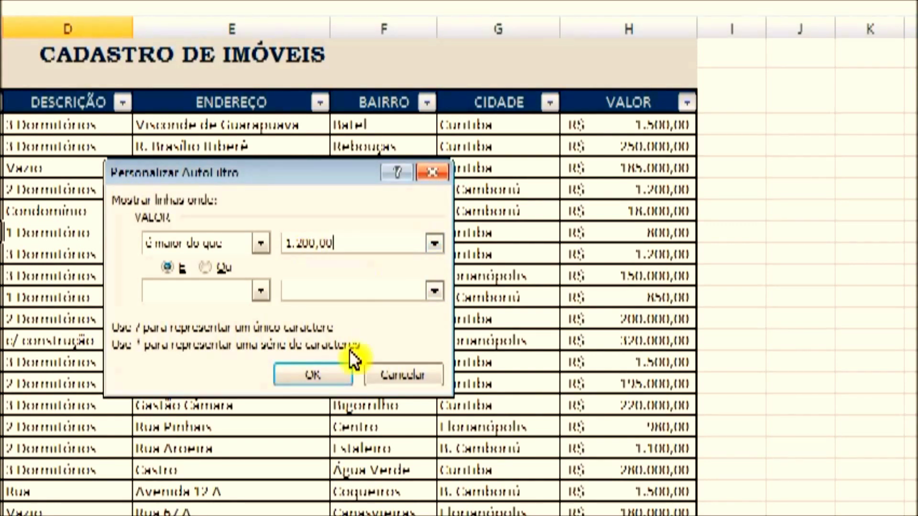
{"action": "left_click", "coordinate": [332, 373]}
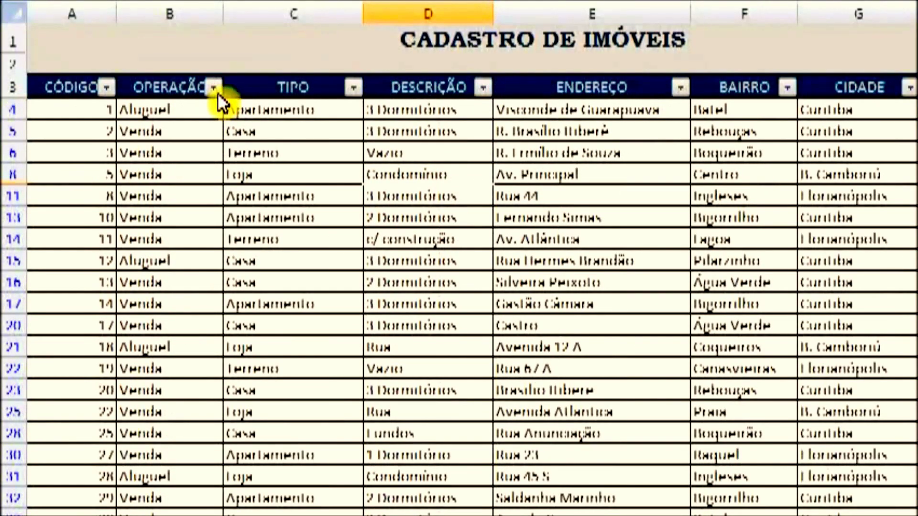
Look over the text filter conditions available for the TIPO column
{"action": "left_click", "coordinate": [353, 87]}
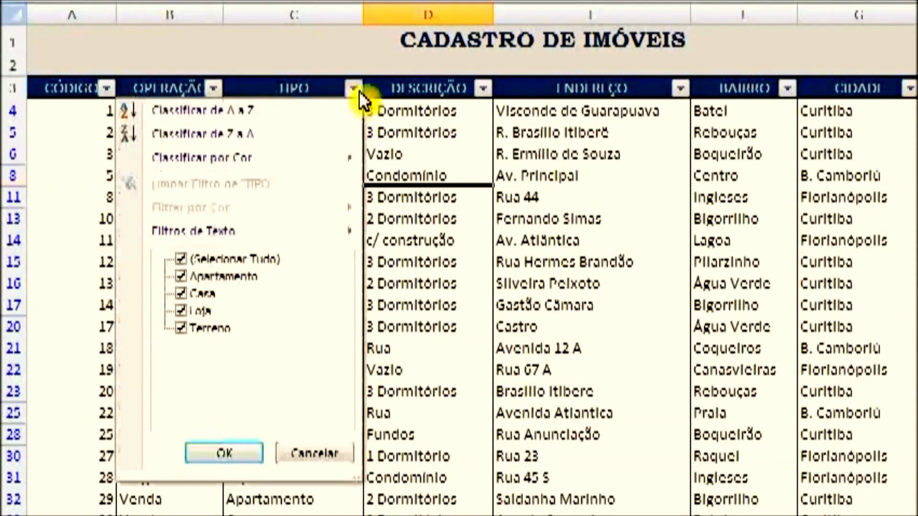
{"action": "mouse_move", "coordinate": [277, 223]}
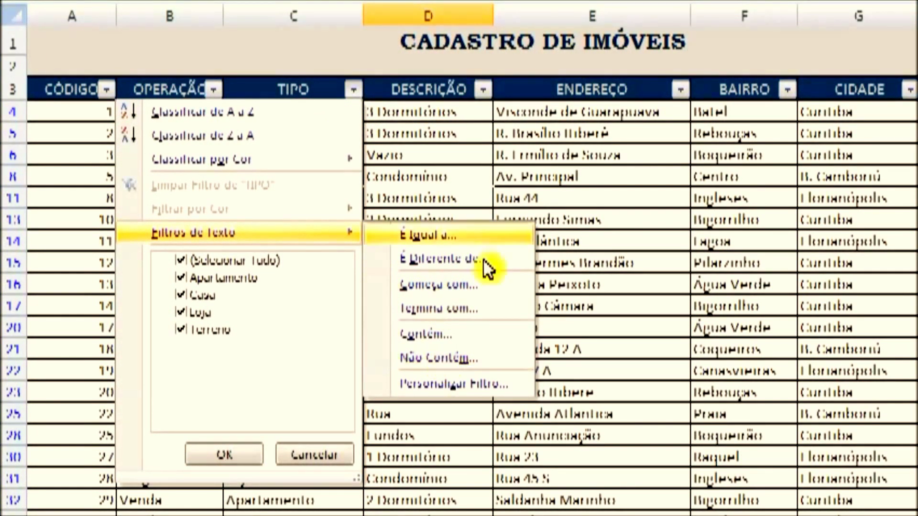
{"action": "left_click", "coordinate": [783, 286]}
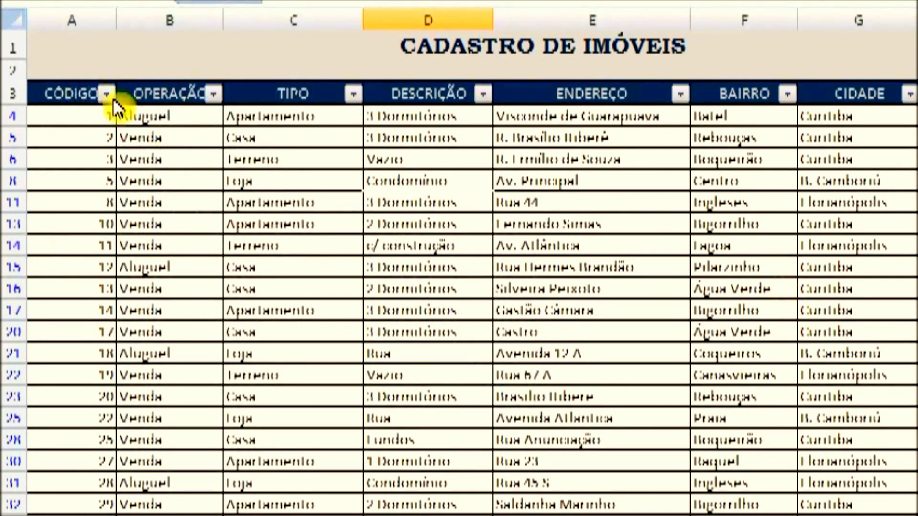
Filter the CÓDIGO column to show only the record with a code equal to 20
{"action": "left_click", "coordinate": [113, 98]}
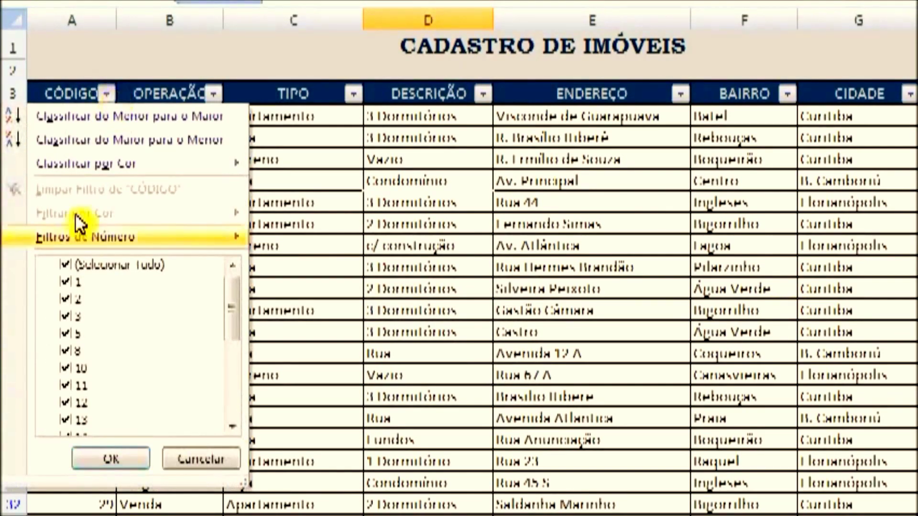
{"action": "mouse_move", "coordinate": [84, 235]}
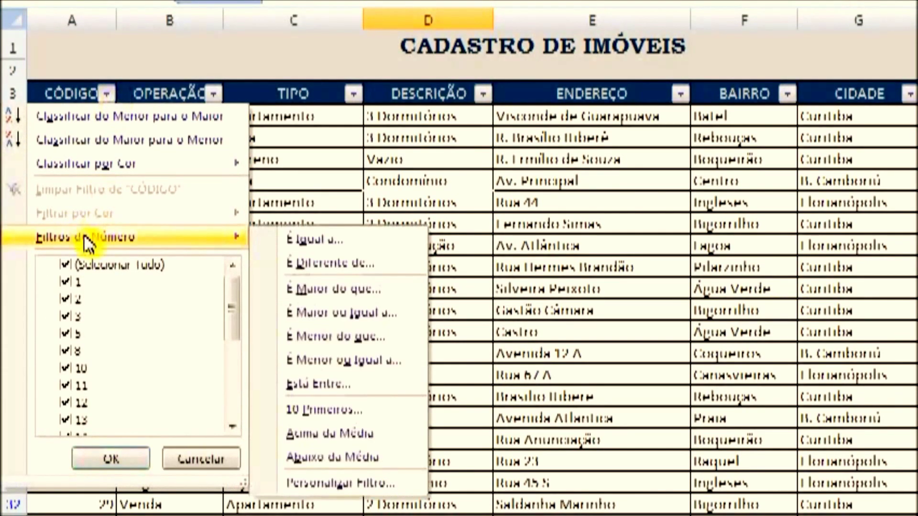
{"action": "left_click", "coordinate": [357, 244]}
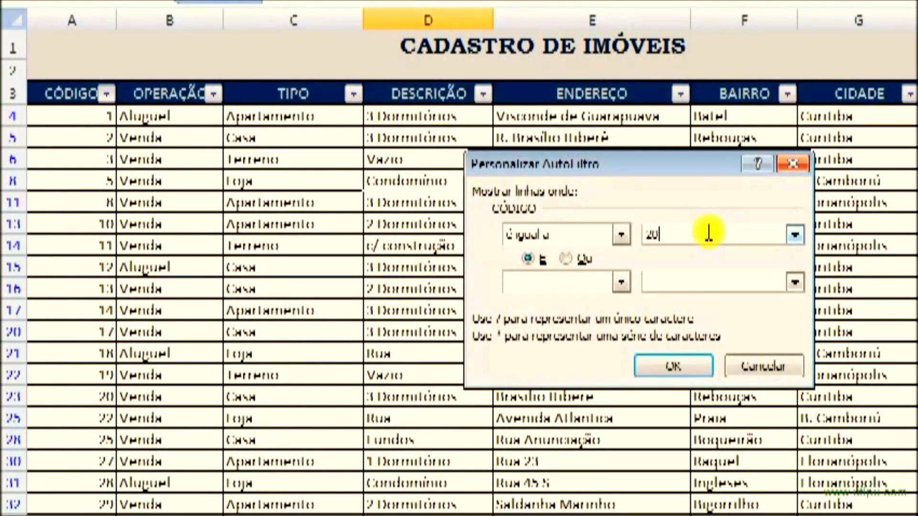
{"action": "left_click", "coordinate": [707, 374]}
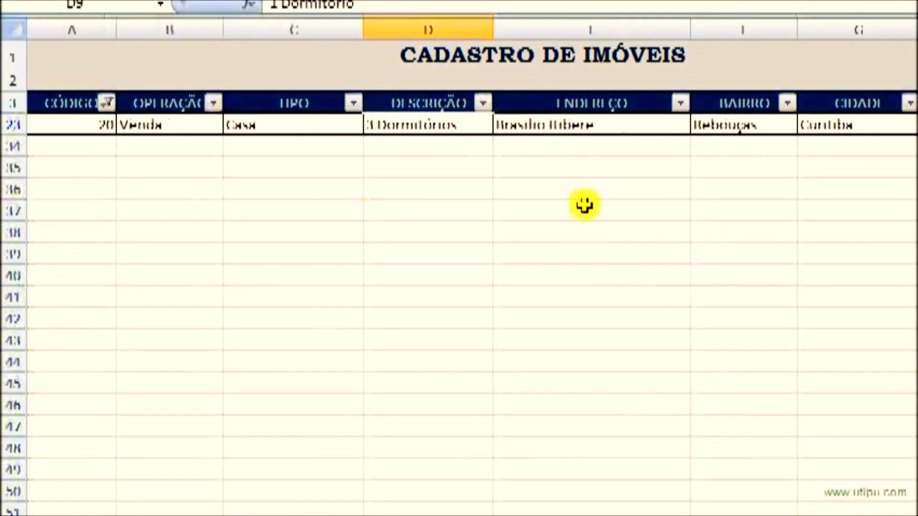
Show all CÓDIGO values again by selecting every entry in that column's filter
{"action": "left_click", "coordinate": [107, 102]}
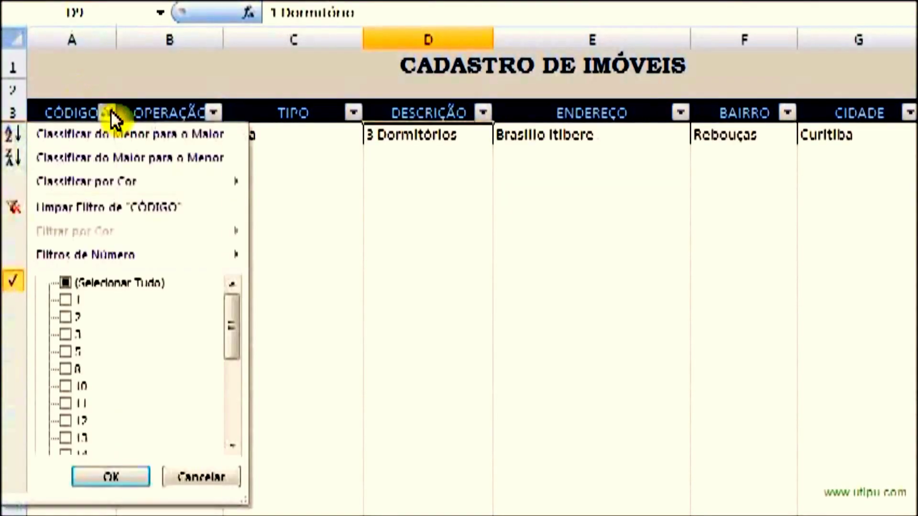
{"action": "left_click", "coordinate": [71, 283]}
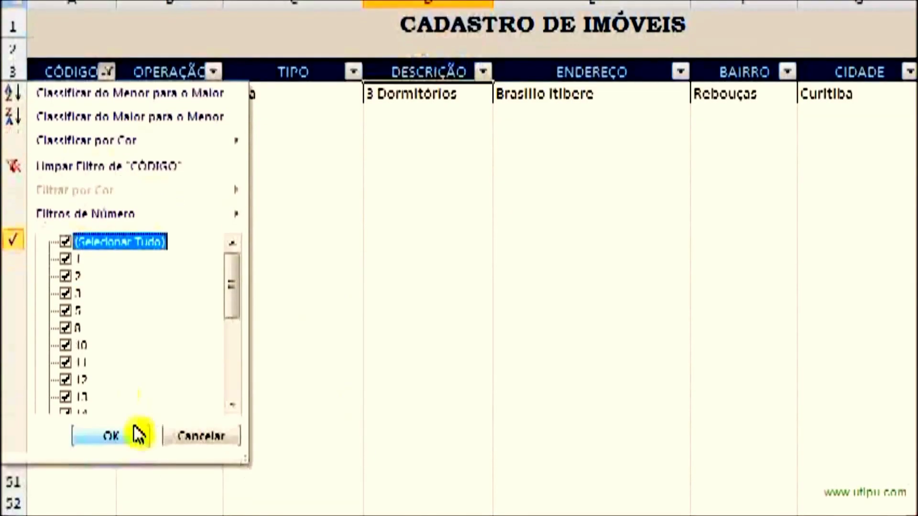
{"action": "left_click", "coordinate": [133, 478]}
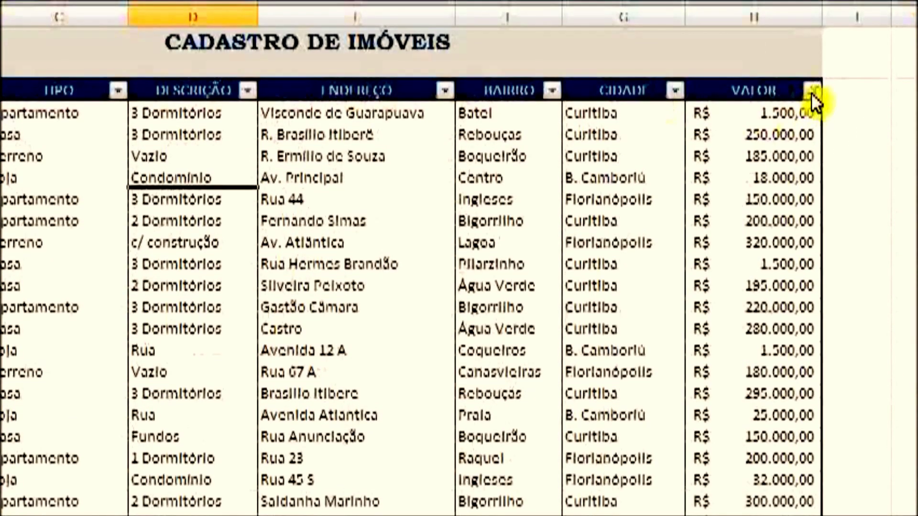
Remove the VALOR restriction by selecting every amount in that column's filter
{"action": "left_click", "coordinate": [811, 82]}
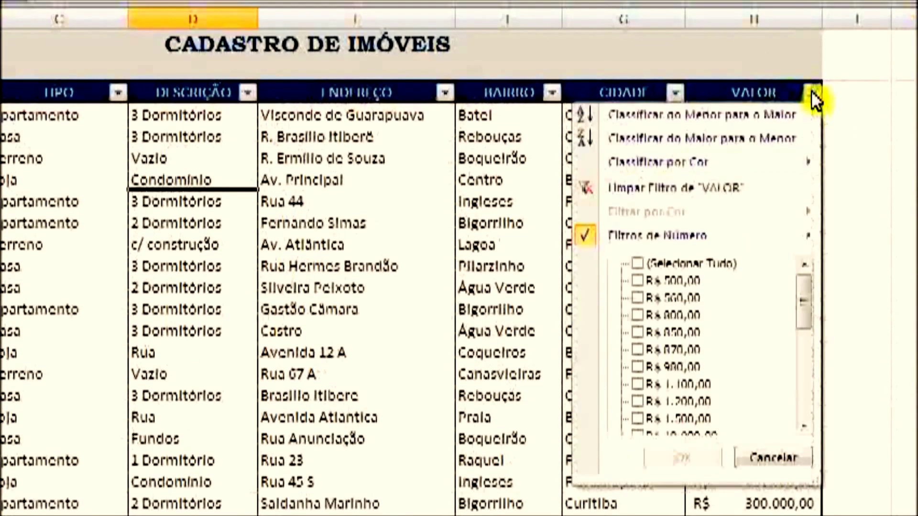
{"action": "left_click", "coordinate": [643, 264]}
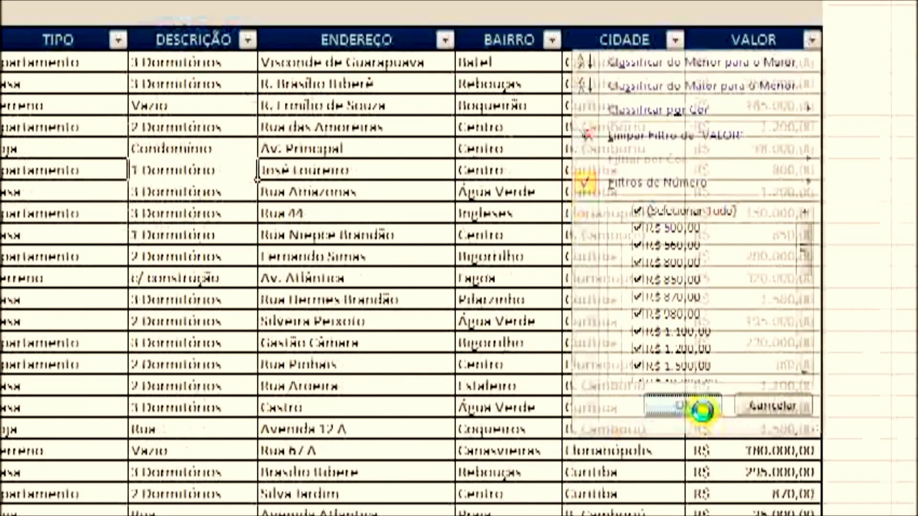
{"action": "left_click", "coordinate": [683, 458]}
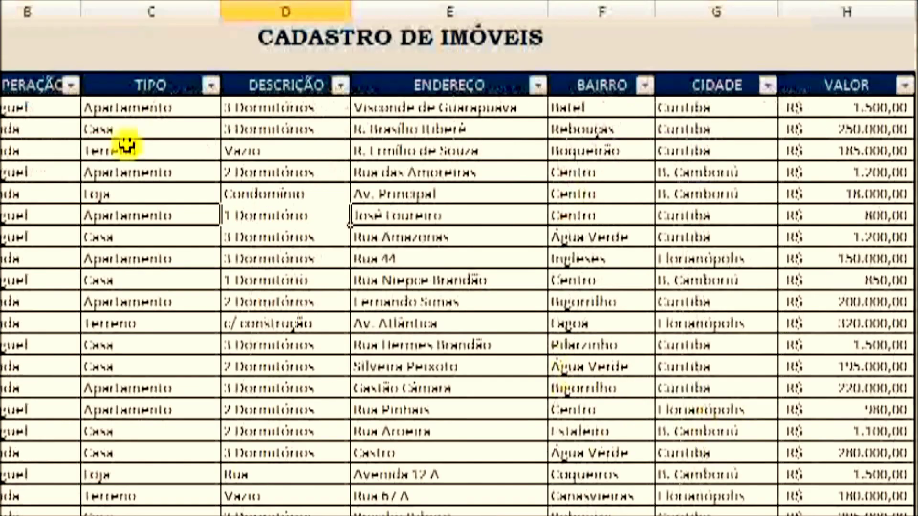
Turn off filtering on the header row of the Cadastro de Imóveis table
{"action": "left_click", "coordinate": [565, 253]}
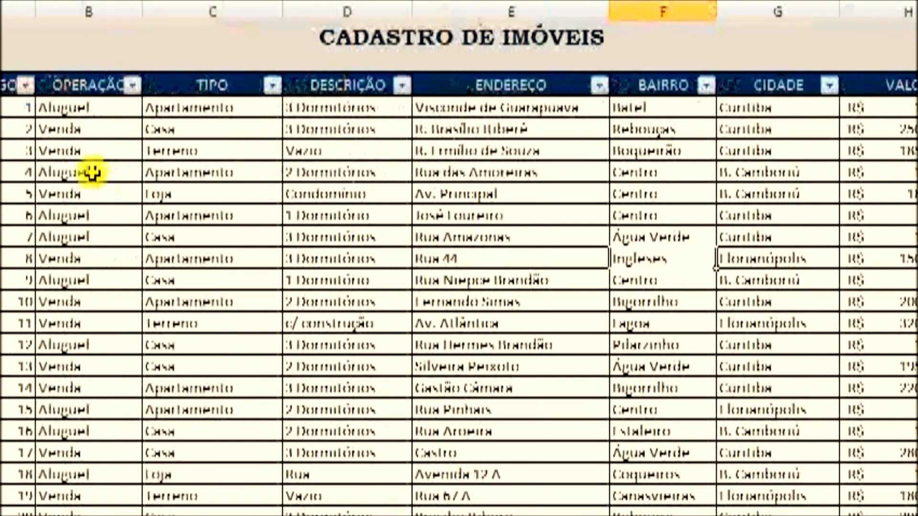
{"action": "left_click", "coordinate": [147, 219]}
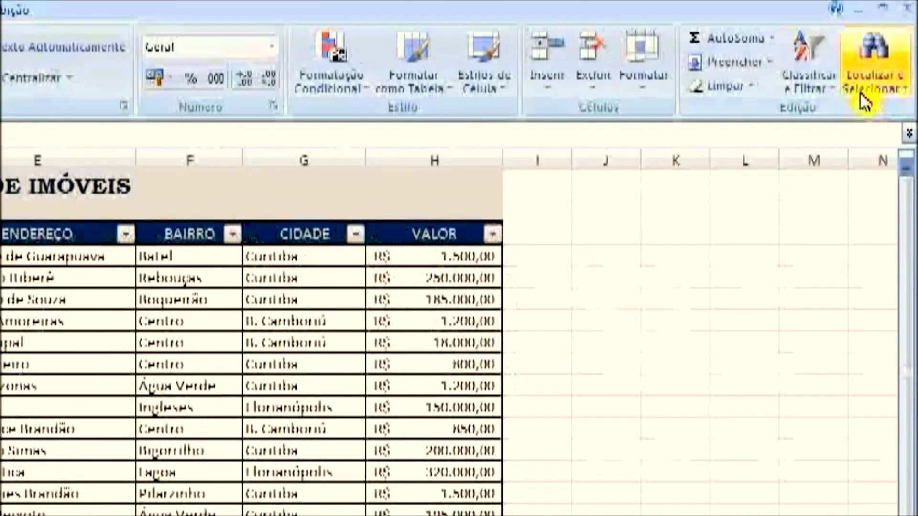
{"action": "left_click", "coordinate": [819, 93]}
{"action": "left_click", "coordinate": [811, 185]}
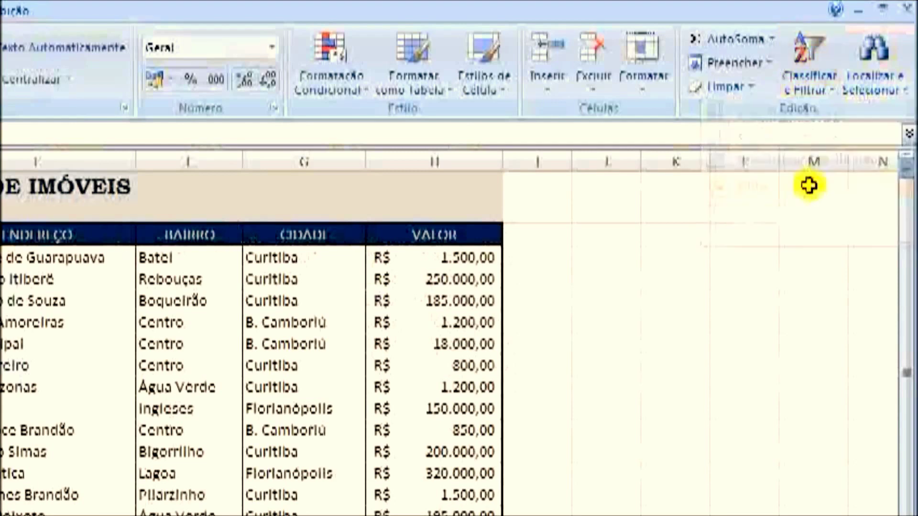
Select the whole property table, A3:H33, from the CÓDIGO header through the VALOR of the last record
{"action": "left_click", "coordinate": [210, 321]}
{"action": "scroll", "coordinate": [137, 423], "scroll_direction": "down", "scroll_amount": 2}
{"action": "scroll", "coordinate": [136, 423], "scroll_direction": "up", "scroll_amount": 2}
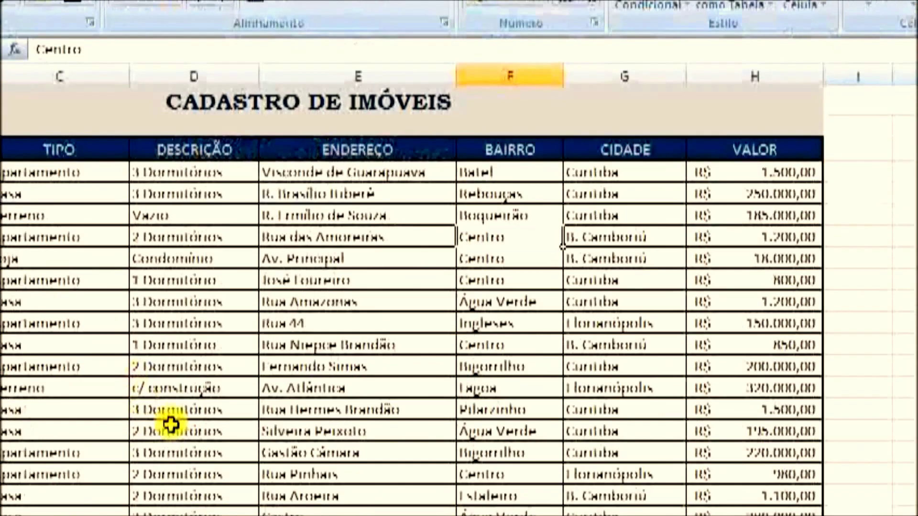
{"action": "left_click", "coordinate": [140, 443]}
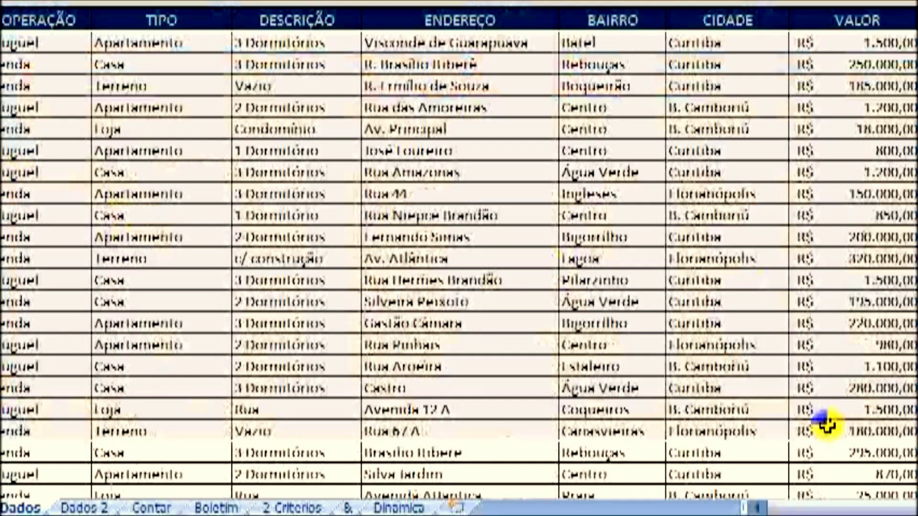
{"action": "left_click_drag", "start_coordinate": [827, 425], "coordinate": [824, 405]}
{"action": "scroll", "coordinate": [623, 256], "scroll_direction": "up", "scroll_amount": 3}
{"action": "left_click_drag", "start_coordinate": [73, 92], "coordinate": [824, 513]}
{"action": "left_click_drag", "start_coordinate": [846, 410], "coordinate": [800, 390]}
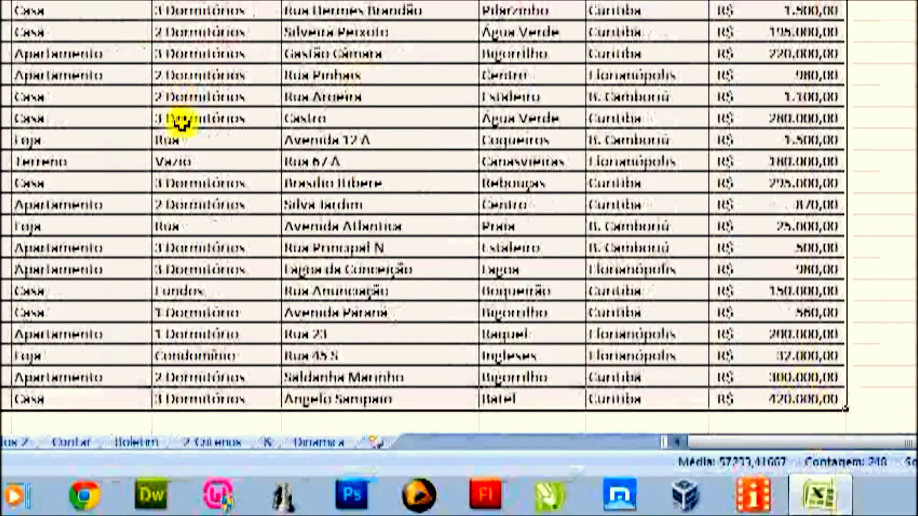
{"action": "scroll", "coordinate": [181, 126], "scroll_direction": "up", "scroll_amount": 3}
{"action": "left_click", "coordinate": [365, 40]}
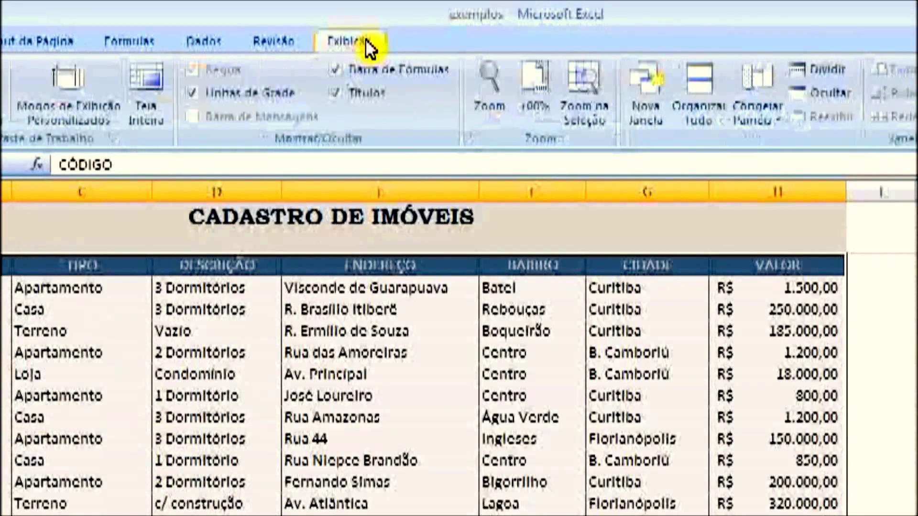
{"action": "left_click", "coordinate": [290, 39]}
{"action": "left_click", "coordinate": [338, 50]}
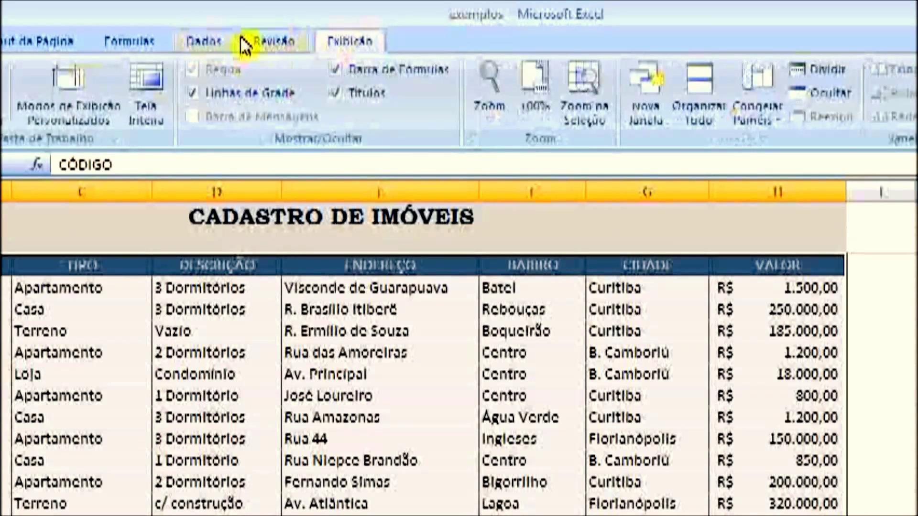
{"action": "left_click", "coordinate": [270, 44]}
{"action": "left_click", "coordinate": [192, 46]}
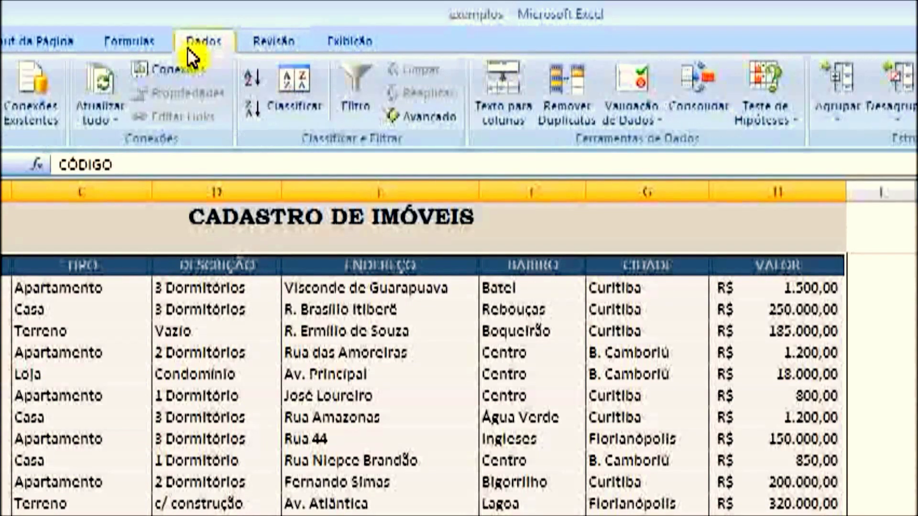
{"action": "left_click", "coordinate": [108, 44]}
{"action": "left_click", "coordinate": [55, 42]}
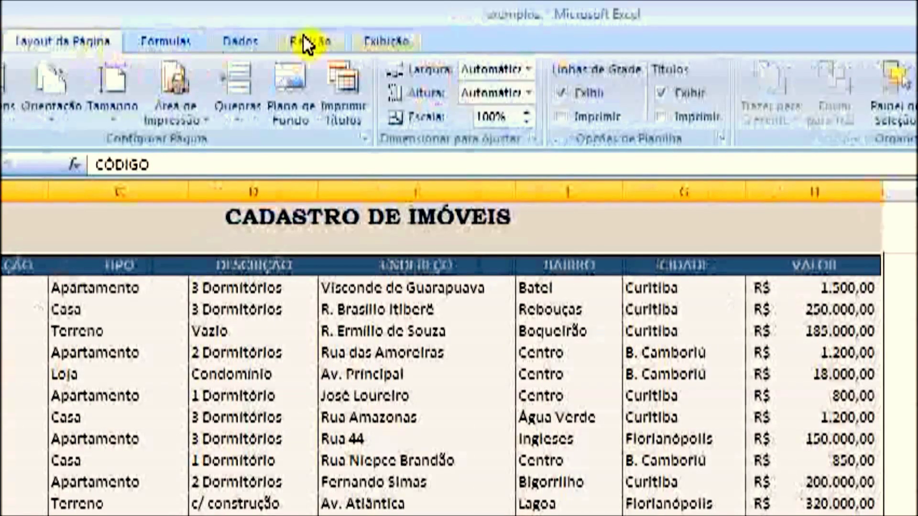
{"action": "left_click", "coordinate": [348, 43]}
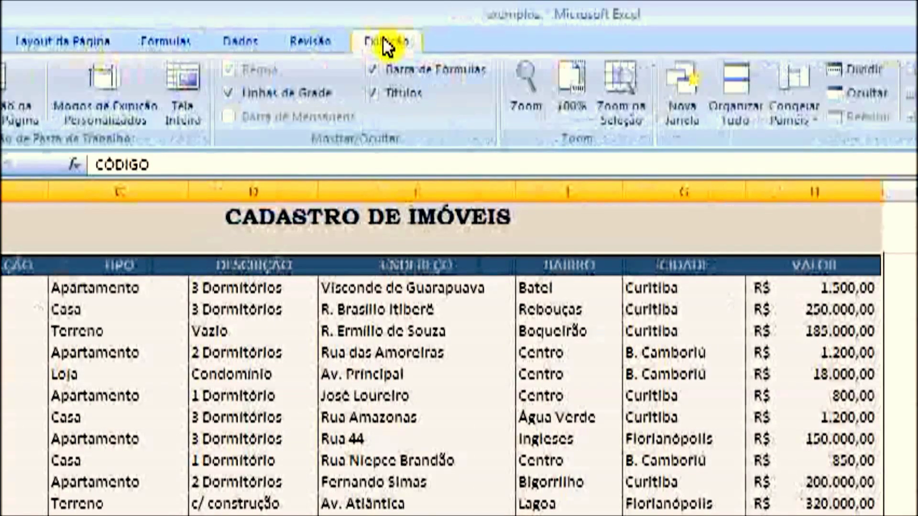
{"action": "left_click", "coordinate": [321, 46]}
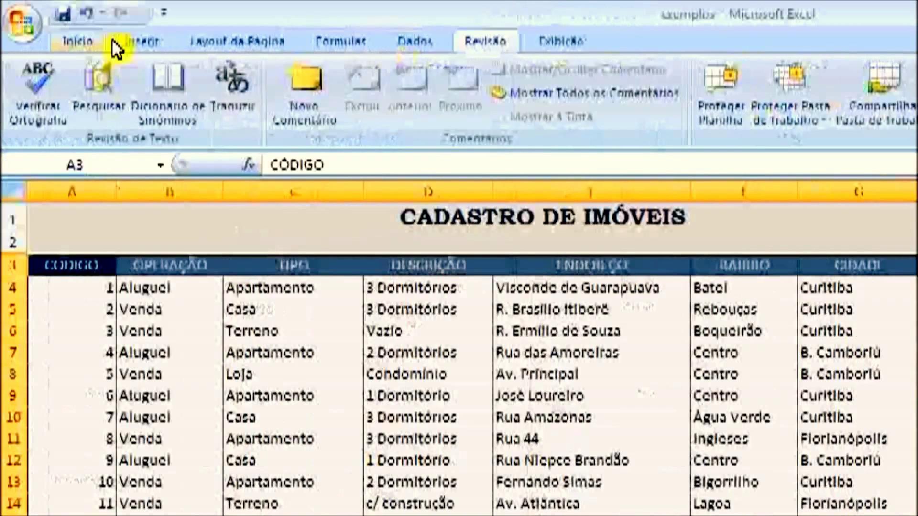
Create a PivotTable from Dados!$A$3:$H$33 and place it on the existing Dinamica sheet at cell C4
{"action": "left_click", "coordinate": [128, 46]}
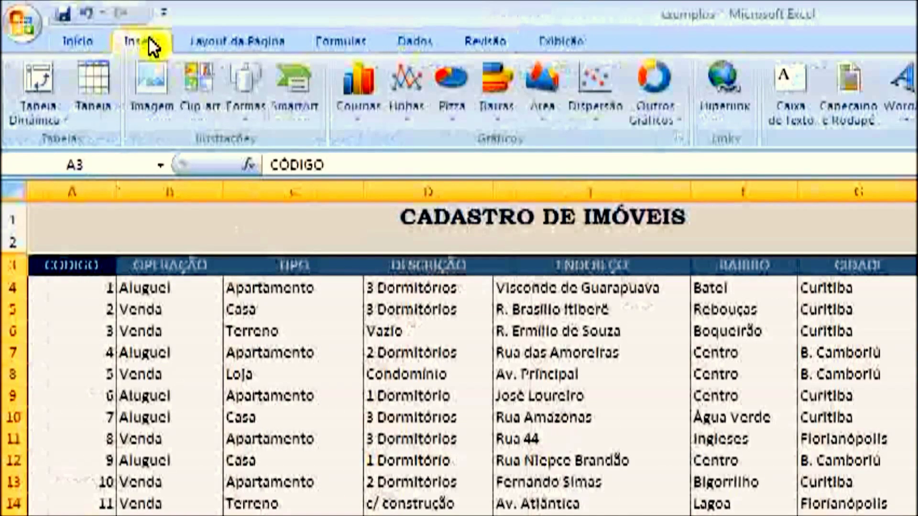
{"action": "left_click", "coordinate": [54, 121]}
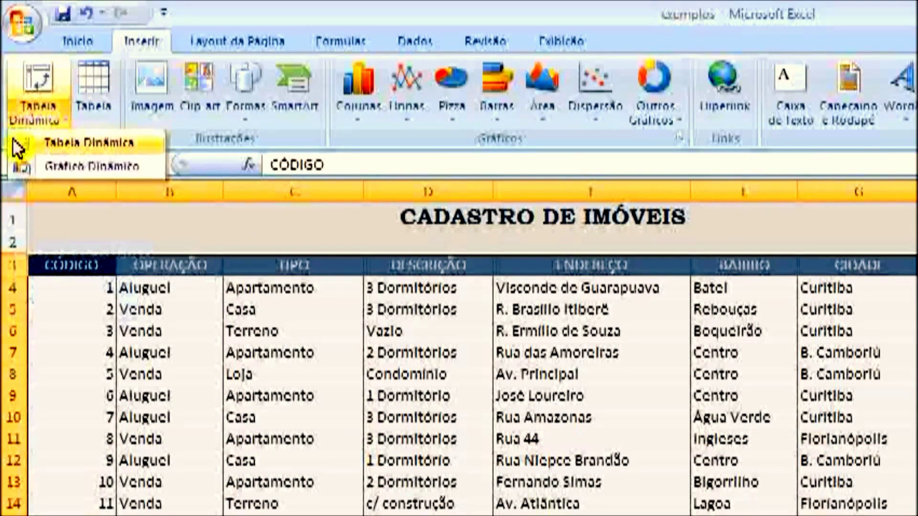
{"action": "left_click", "coordinate": [79, 141]}
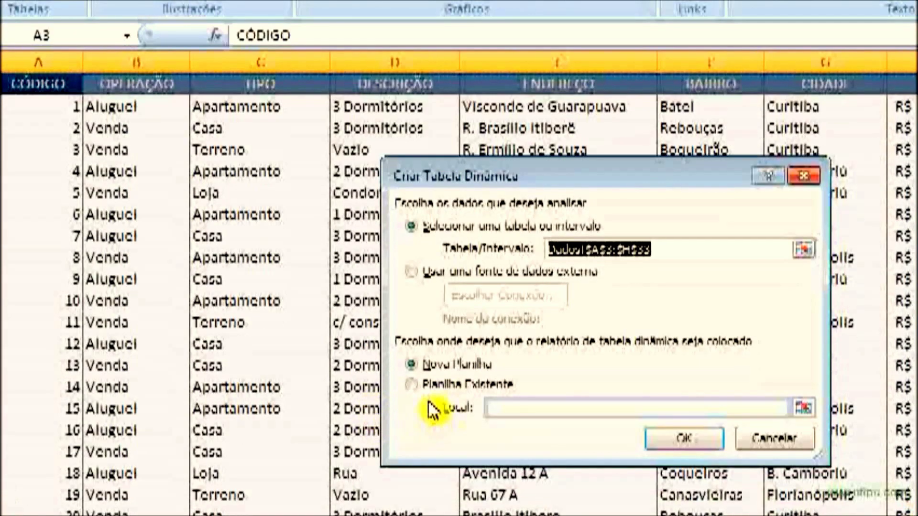
{"action": "left_click", "coordinate": [428, 386]}
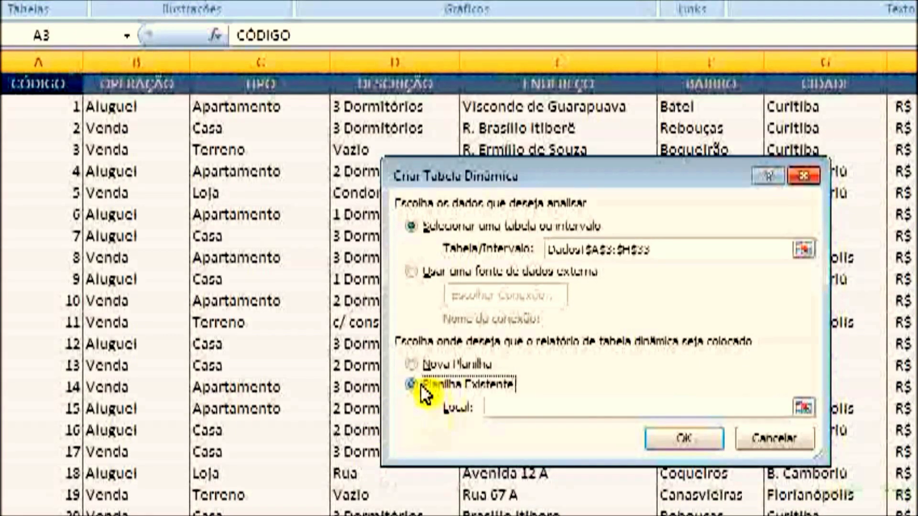
{"action": "left_click", "coordinate": [512, 407]}
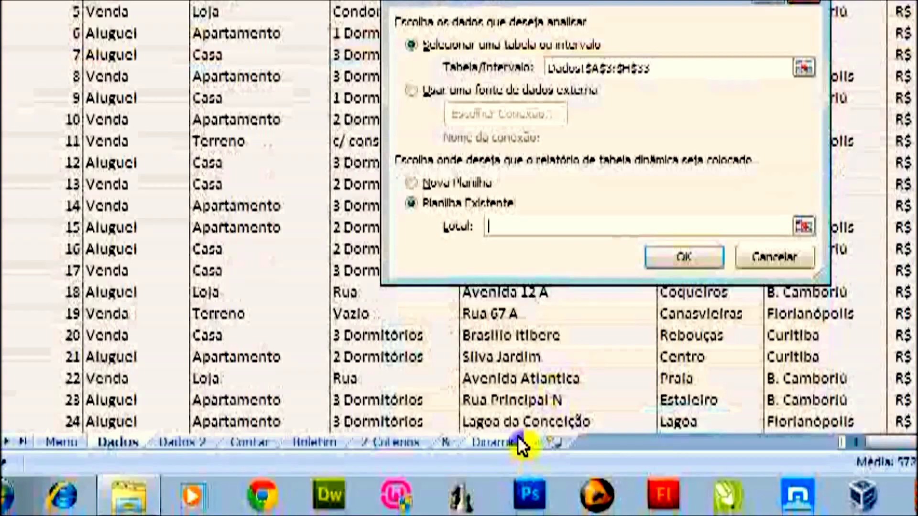
{"action": "left_click", "coordinate": [518, 439]}
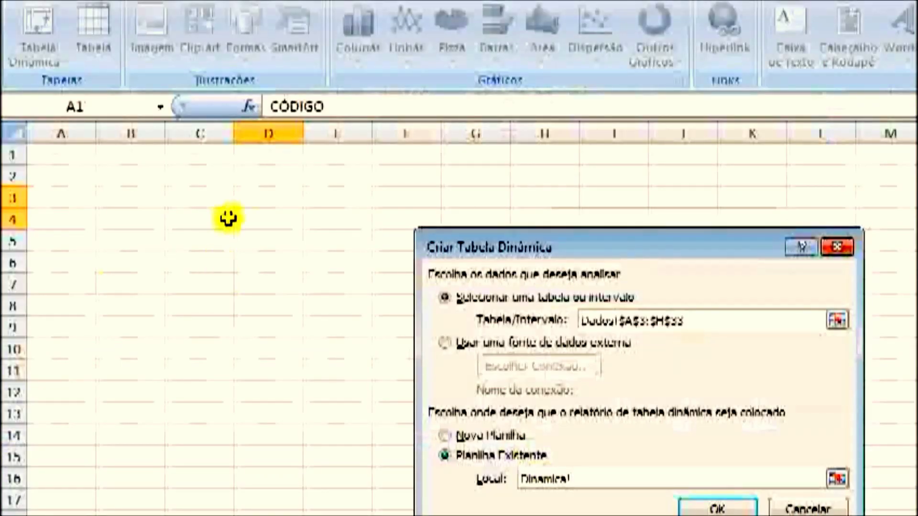
{"action": "left_click", "coordinate": [179, 219]}
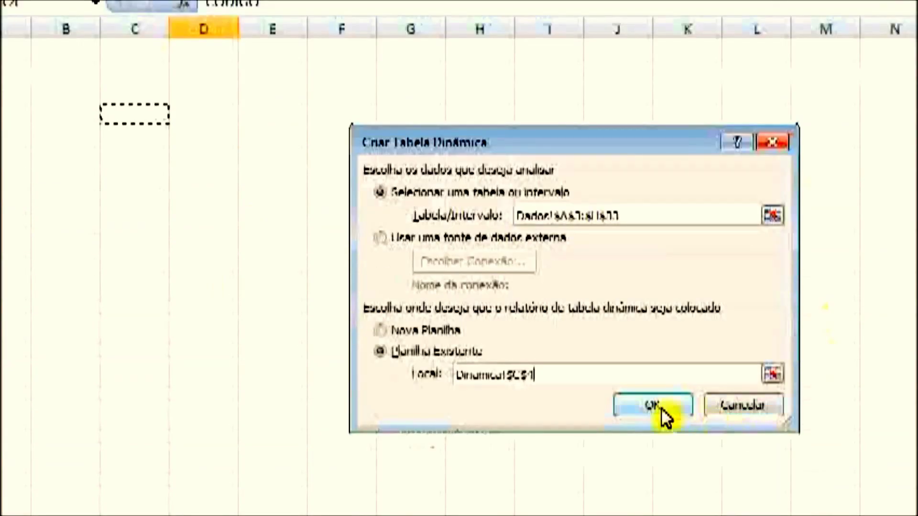
{"action": "left_click", "coordinate": [718, 508]}
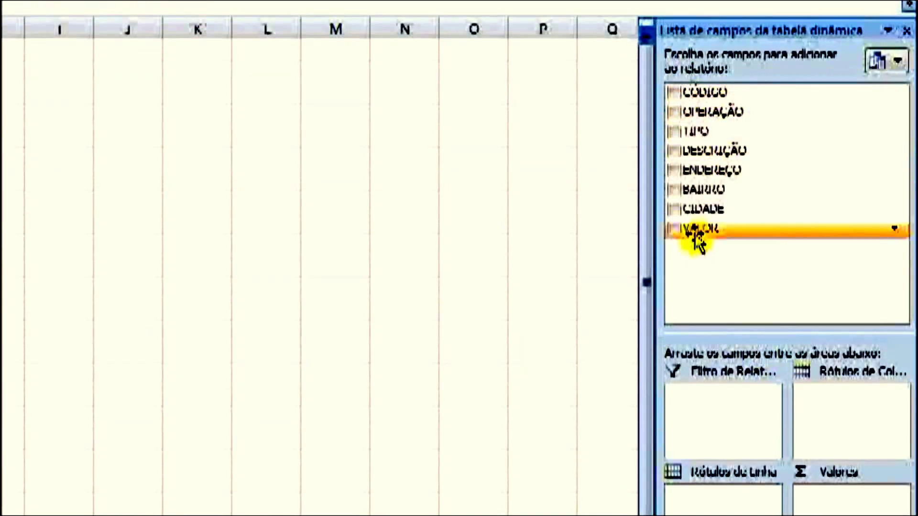
Add VALOR to the PivotTable's values, DESCRIÇÃO to its column labels and CÓDIGO to its report filter
{"action": "left_click_drag", "start_coordinate": [710, 242], "coordinate": [847, 423]}
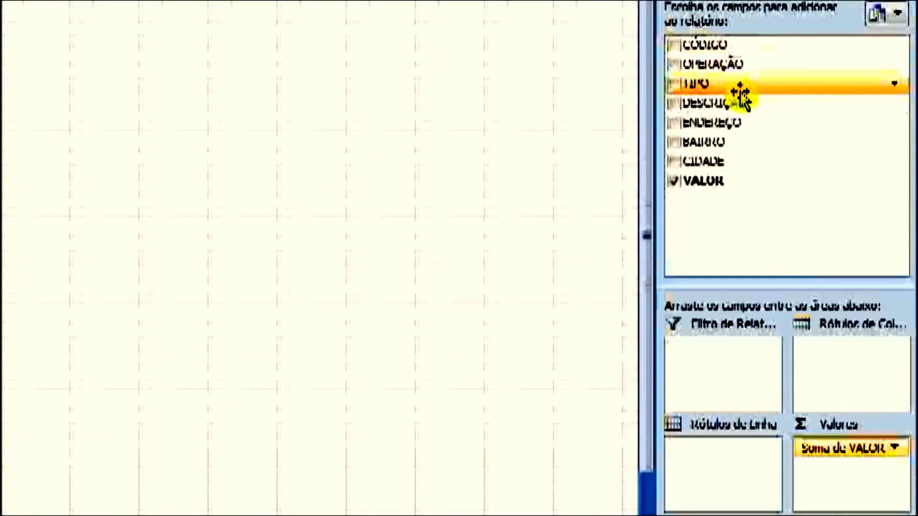
{"action": "left_click_drag", "start_coordinate": [734, 100], "coordinate": [870, 371]}
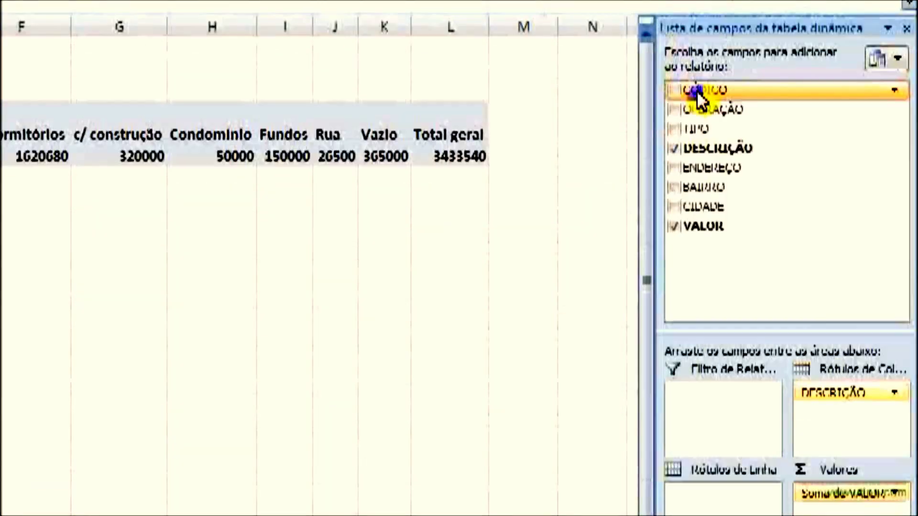
{"action": "left_click_drag", "start_coordinate": [698, 44], "coordinate": [726, 363]}
{"action": "left_click_drag", "start_coordinate": [725, 409], "coordinate": [719, 397]}
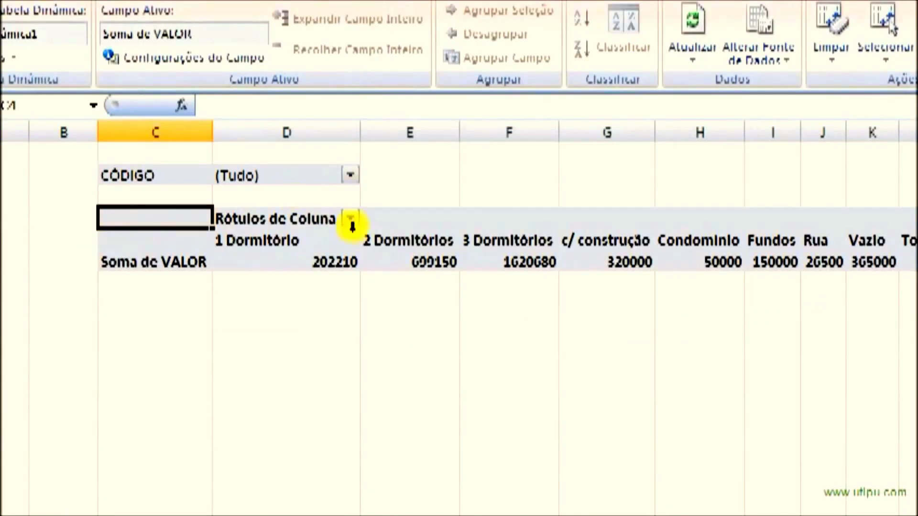
Examine the choices offered by the PivotTable's CÓDIGO report filter and its column label filter
{"action": "left_click", "coordinate": [349, 178]}
{"action": "left_click_drag", "start_coordinate": [339, 225], "coordinate": [368, 214]}
{"action": "left_click", "coordinate": [368, 162]}
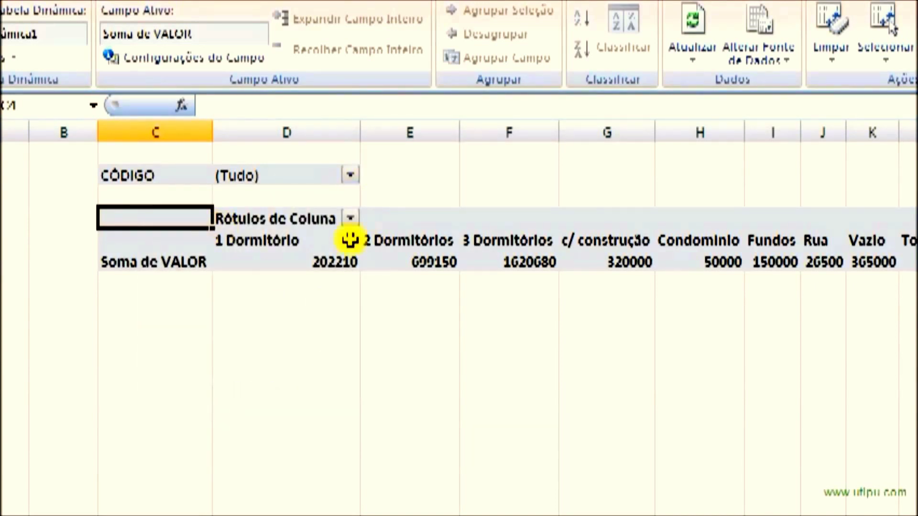
{"action": "left_click", "coordinate": [348, 219]}
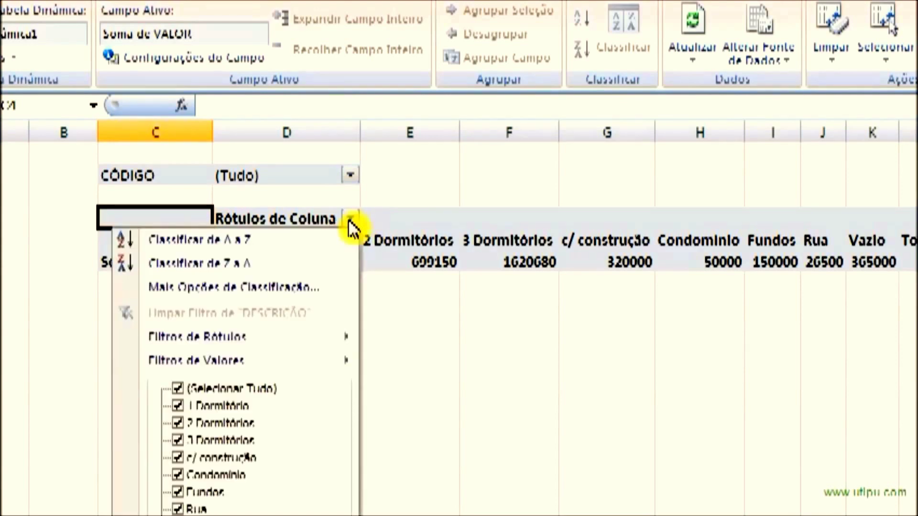
{"action": "key", "text": "Escape"}
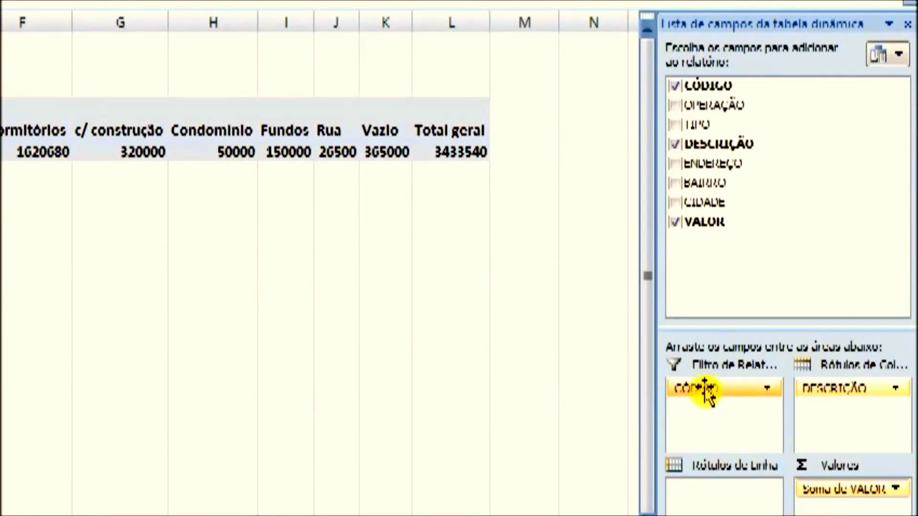
Move the CÓDIGO field from the report filter to the row labels and take it back out of the PivotTable
{"action": "left_click", "coordinate": [707, 388]}
{"action": "left_click_drag", "start_coordinate": [707, 386], "coordinate": [736, 511]}
{"action": "left_click_drag", "start_coordinate": [725, 406], "coordinate": [791, 195]}
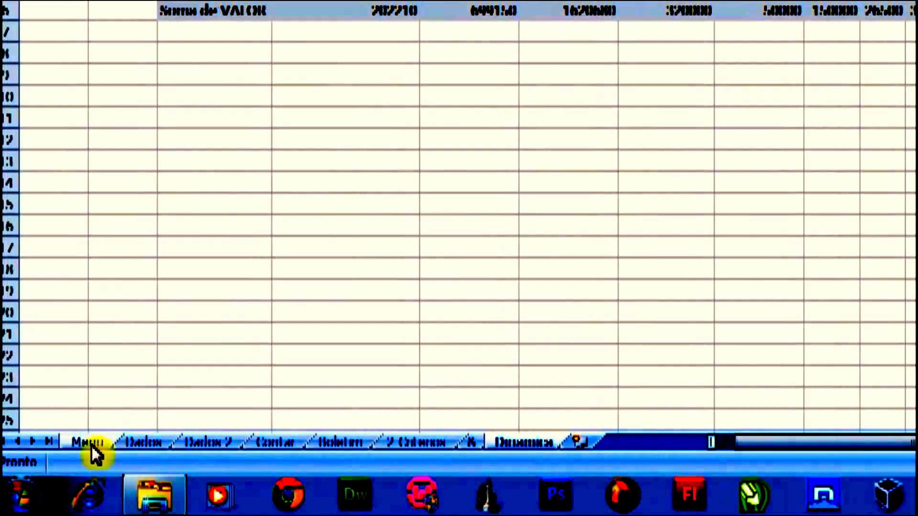
Switch to the empty Menu sheet and select cell E8
{"action": "left_click", "coordinate": [90, 443]}
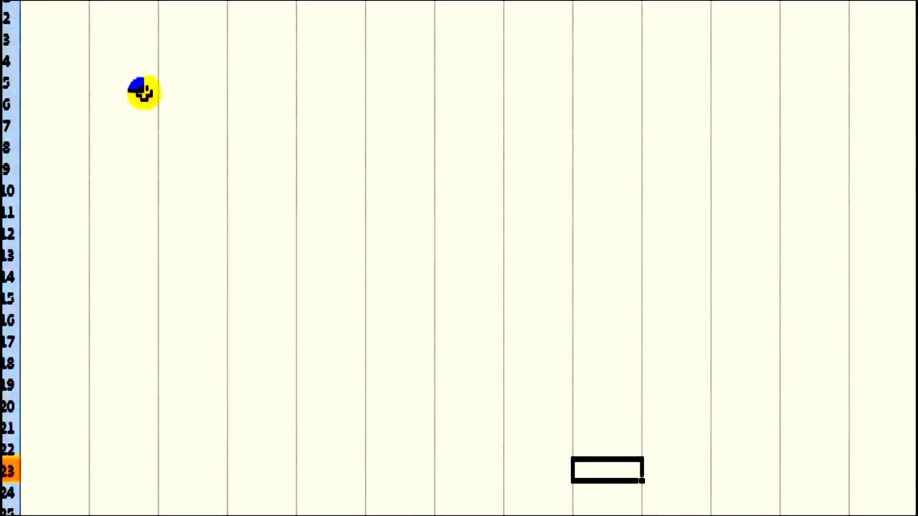
{"action": "left_click", "coordinate": [143, 91]}
{"action": "left_click", "coordinate": [328, 221]}
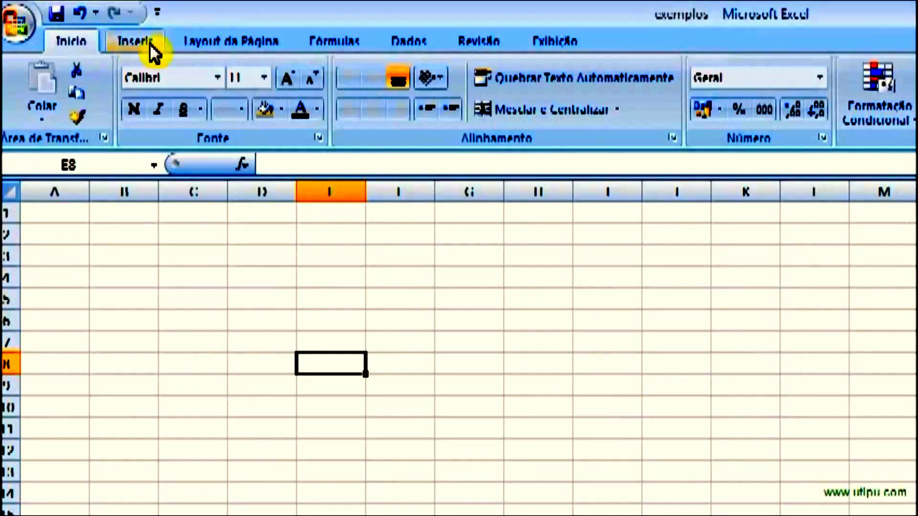
{"action": "left_click", "coordinate": [150, 45]}
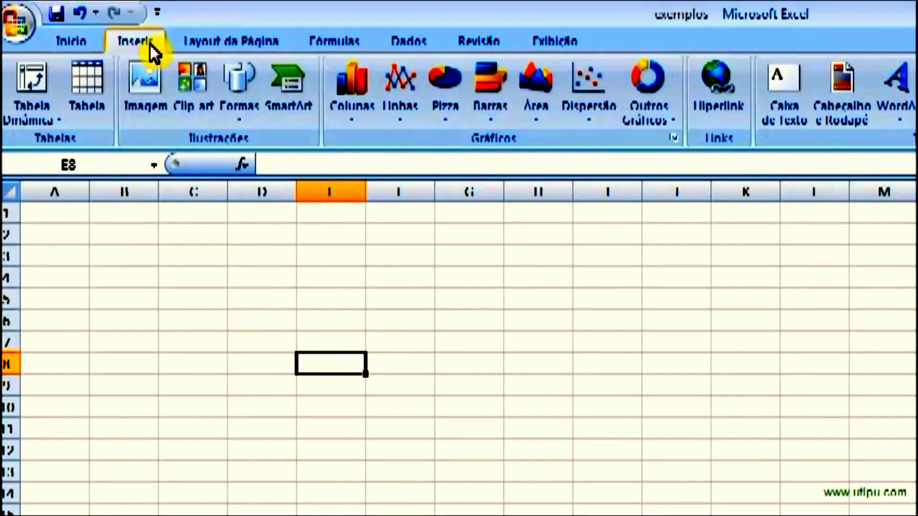
{"action": "left_click", "coordinate": [226, 111]}
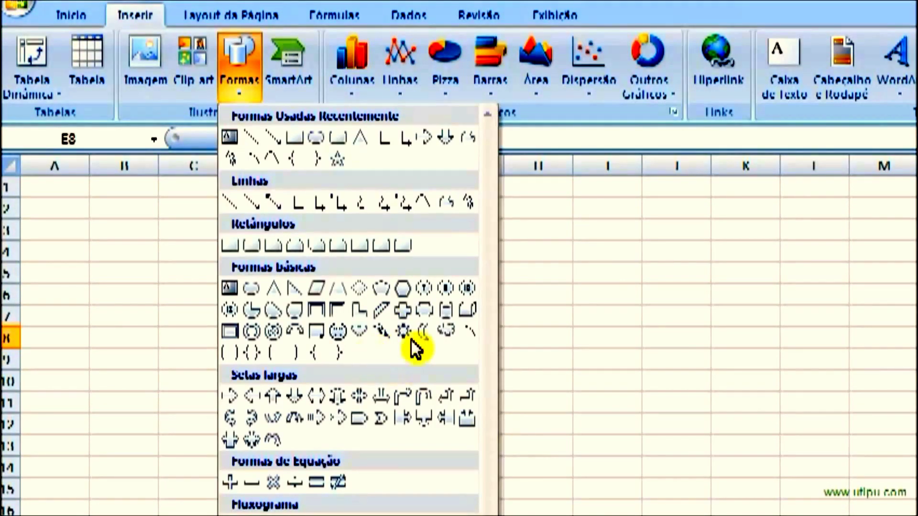
{"action": "left_click", "coordinate": [622, 306]}
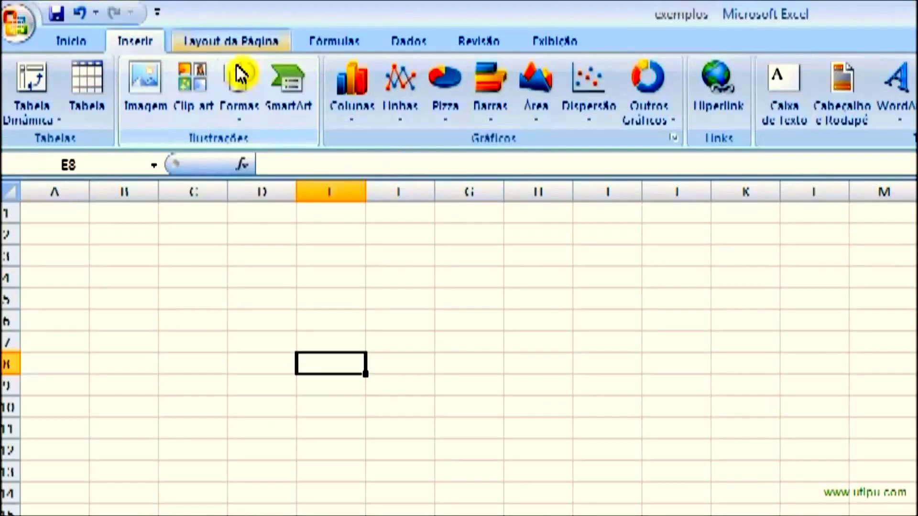
Set the Downloads picture of a man in a suit facing floating screens as the Menu sheet's background
{"action": "left_click", "coordinate": [234, 33]}
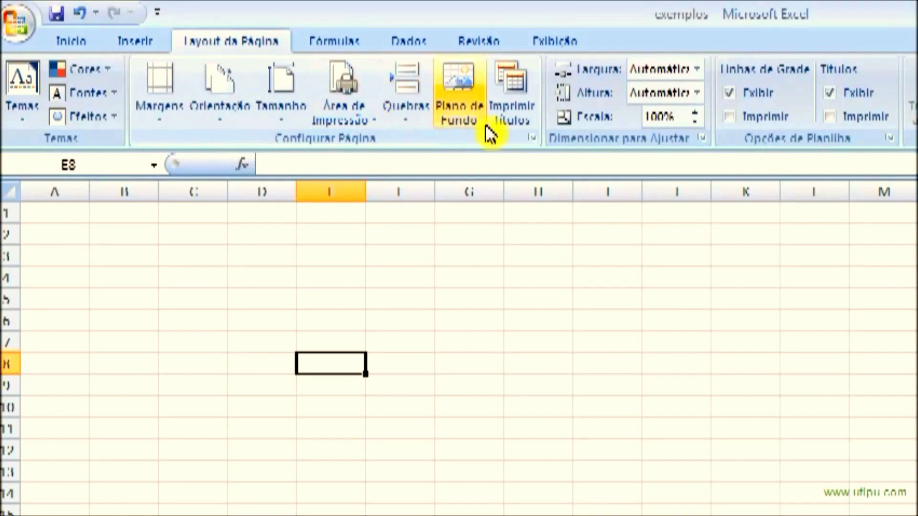
{"action": "left_click", "coordinate": [471, 118]}
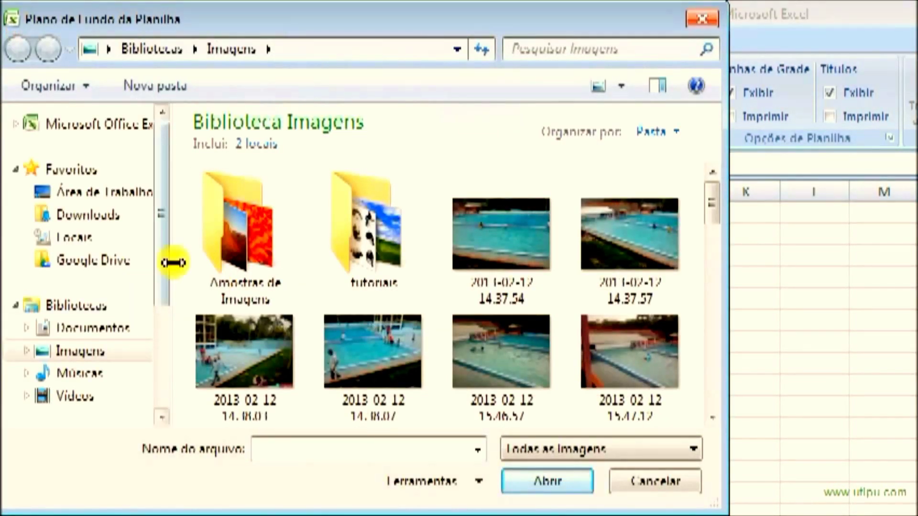
{"action": "left_click", "coordinate": [123, 213]}
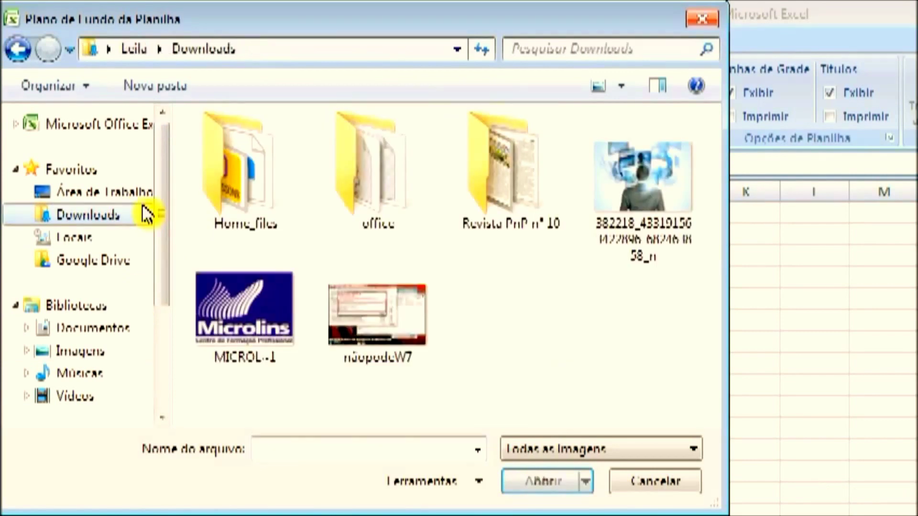
{"action": "left_click", "coordinate": [666, 226]}
{"action": "left_click", "coordinate": [539, 481]}
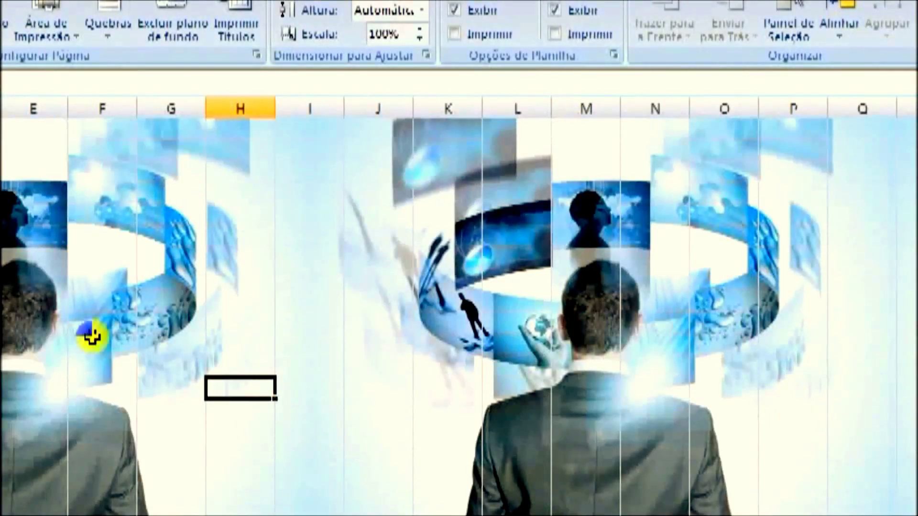
Draw a hexagon on the Menu sheet covering about columns E to H and rows 6 to 14
{"action": "left_click", "coordinate": [331, 346]}
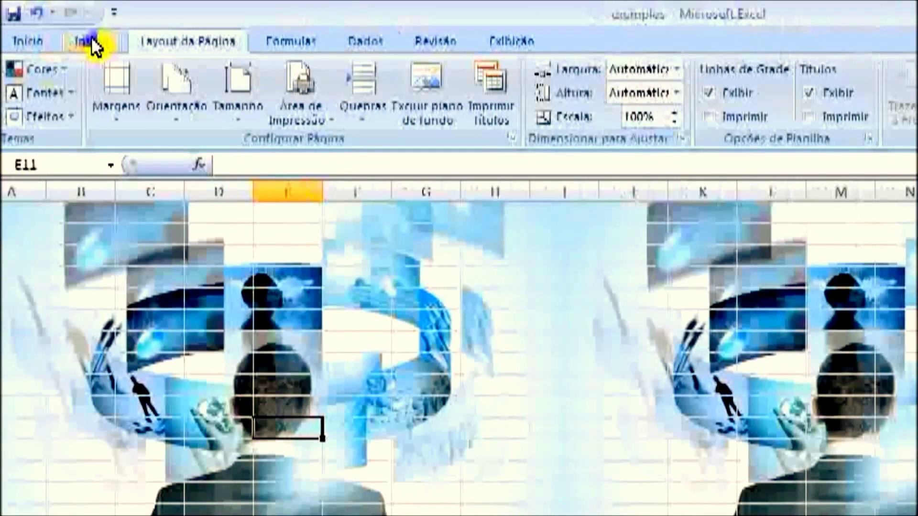
{"action": "left_click", "coordinate": [91, 37]}
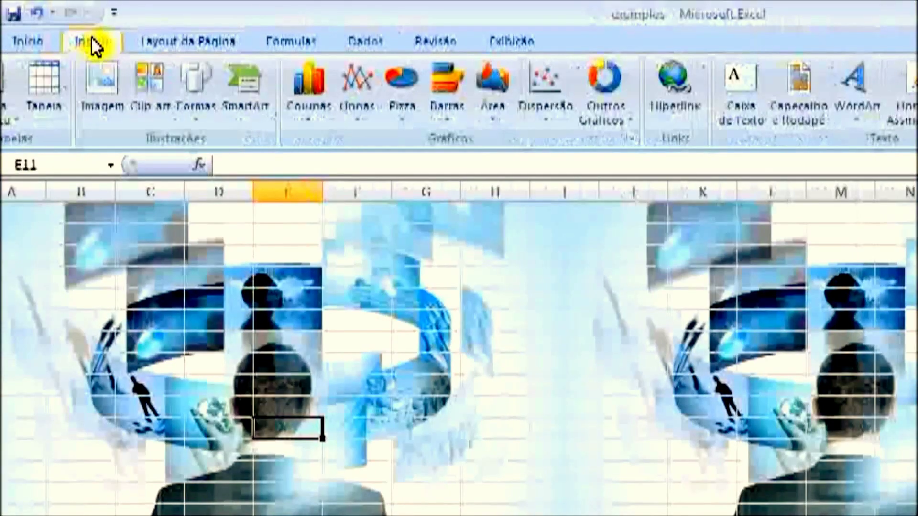
{"action": "left_click", "coordinate": [191, 96]}
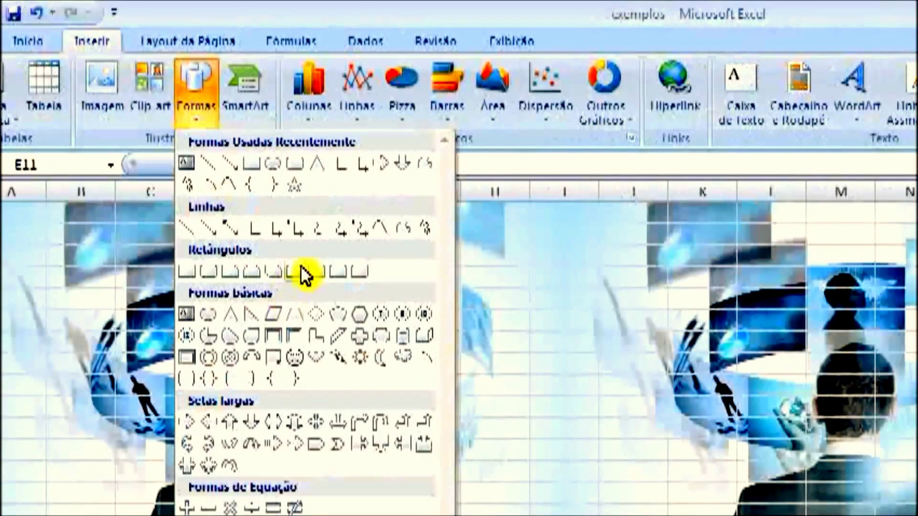
{"action": "left_click", "coordinate": [357, 318]}
{"action": "mouse_move", "coordinate": [252, 314]}
{"action": "left_mouse_down"}
{"action": "mouse_move", "coordinate": [436, 506]}
{"action": "mouse_move", "coordinate": [549, 510]}
{"action": "left_mouse_up"}
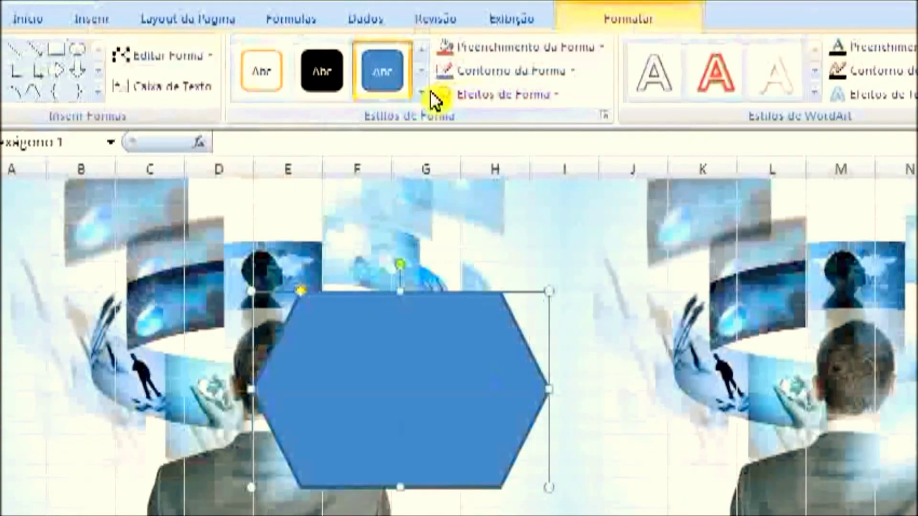
Give the hexagon the glossy red preset shape style from the last row of the style gallery
{"action": "left_click", "coordinate": [425, 93]}
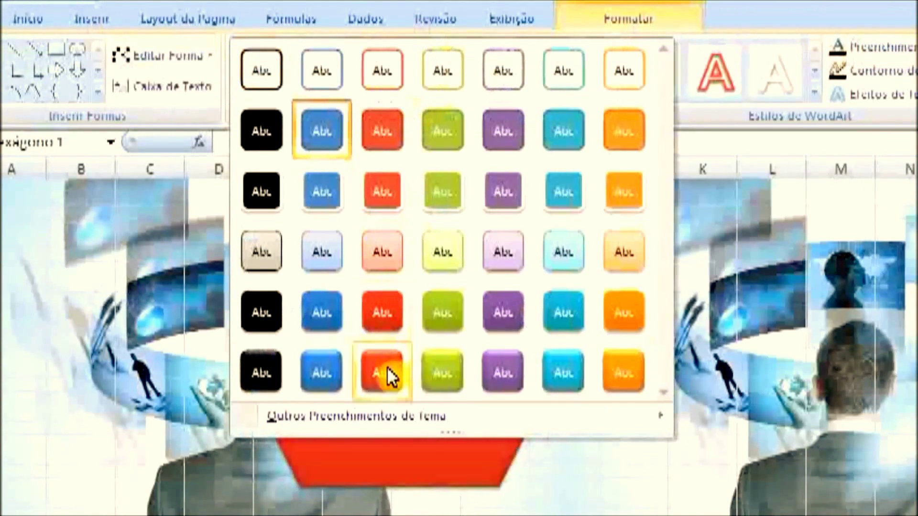
{"action": "left_click", "coordinate": [383, 193]}
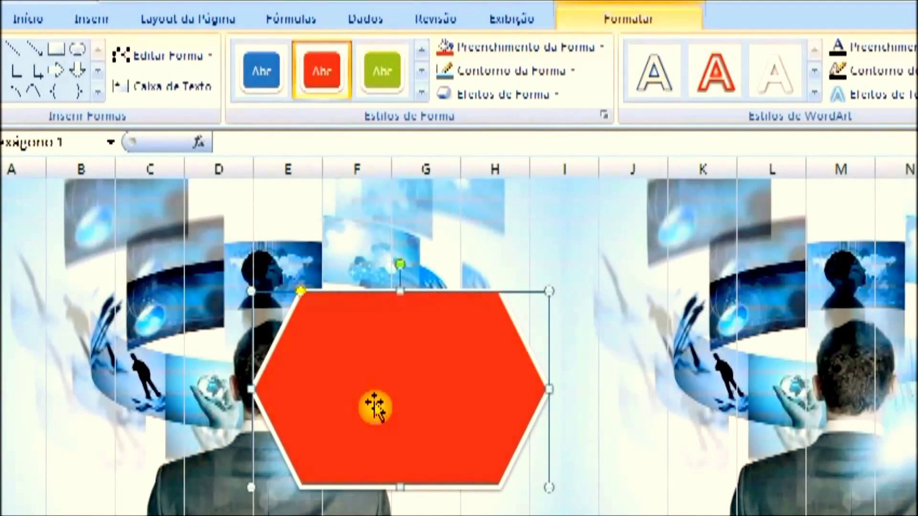
{"action": "left_click", "coordinate": [423, 94]}
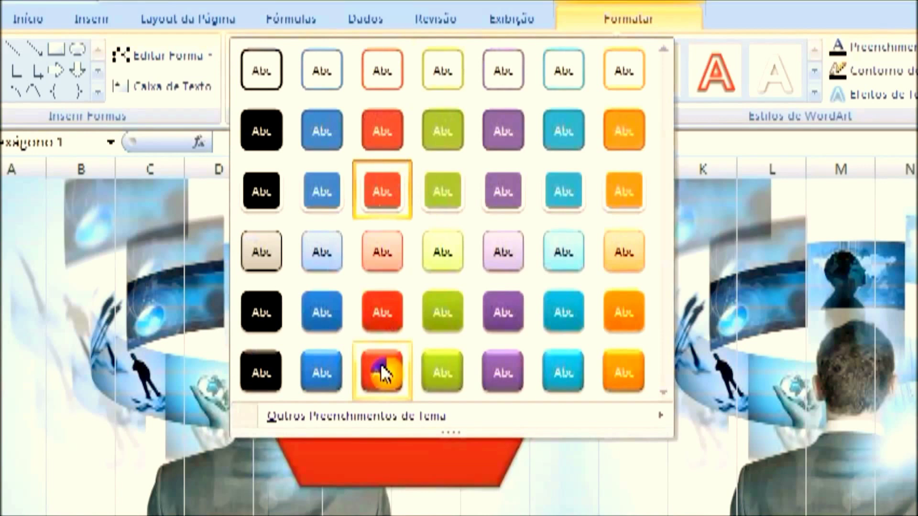
{"action": "left_click", "coordinate": [381, 369]}
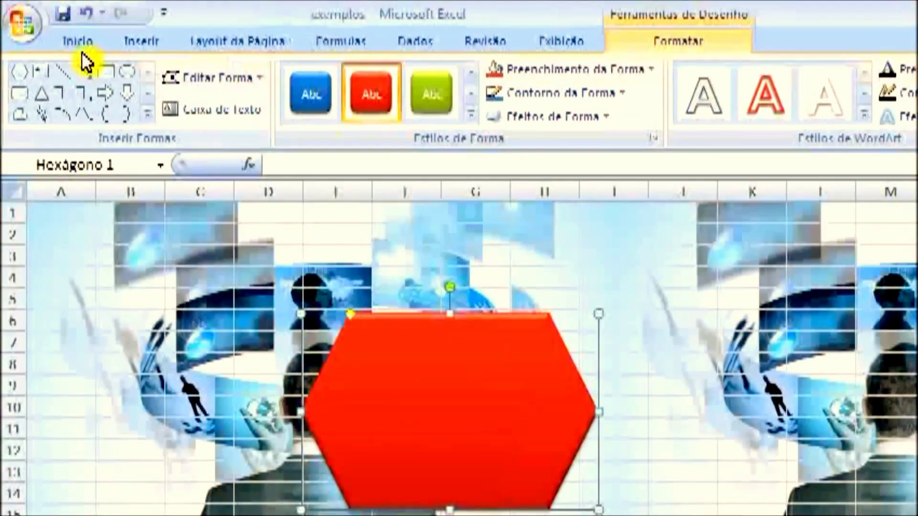
Set the hexagon's text to black and enlarge its font to 18 points
{"action": "left_click", "coordinate": [30, 20]}
{"action": "left_click", "coordinate": [324, 110]}
{"action": "left_click", "coordinate": [323, 178]}
{"action": "left_click", "coordinate": [293, 78]}
{"action": "left_click", "coordinate": [293, 78]}
{"action": "left_click", "coordinate": [293, 78]}
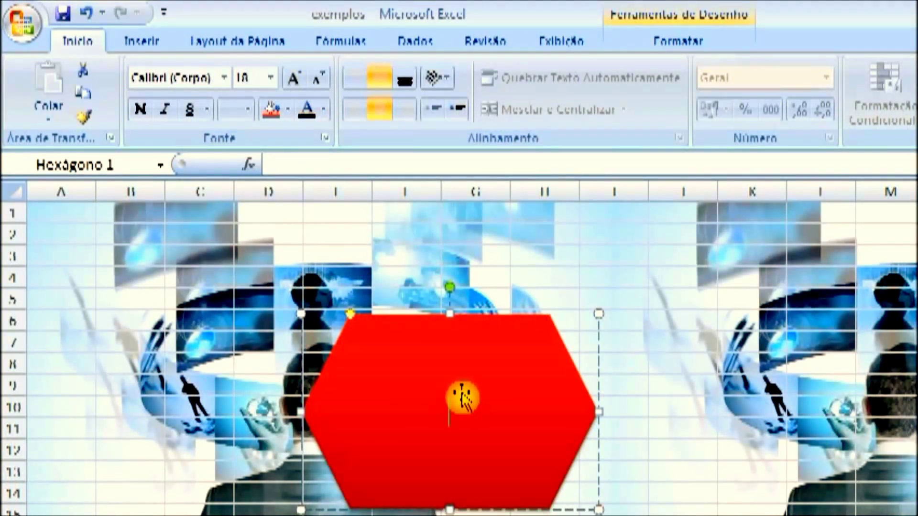
Label the hexagon with the text Dinamica
{"action": "type", "text": "Dinamica"}
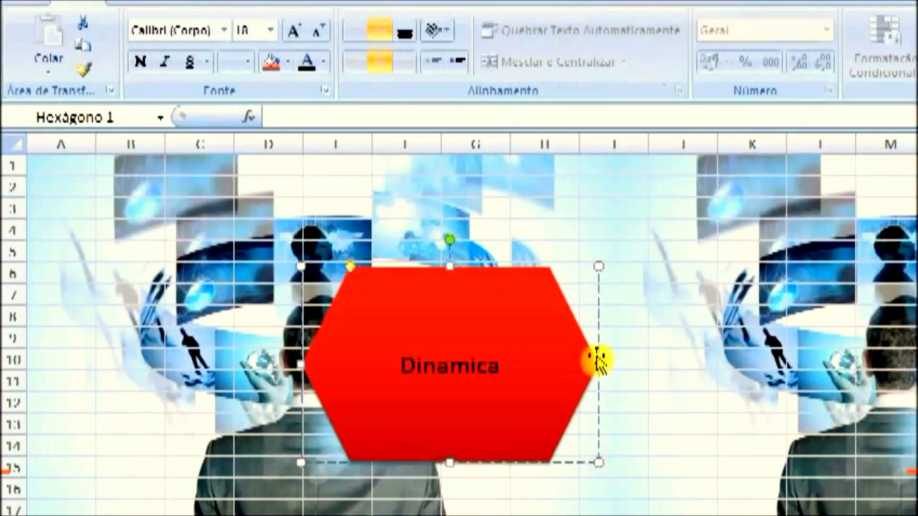
{"action": "key", "text": "Escape"}
{"action": "key", "text": "Escape"}
{"action": "left_click", "coordinate": [468, 412]}
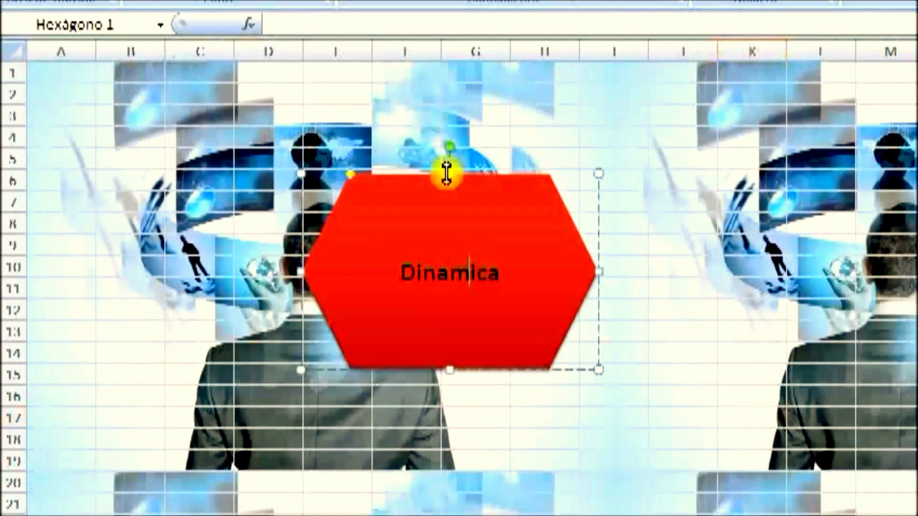
View the Dinamica sheet that the hexagon should lead to and return to the Menu sheet
{"action": "left_click", "coordinate": [821, 287]}
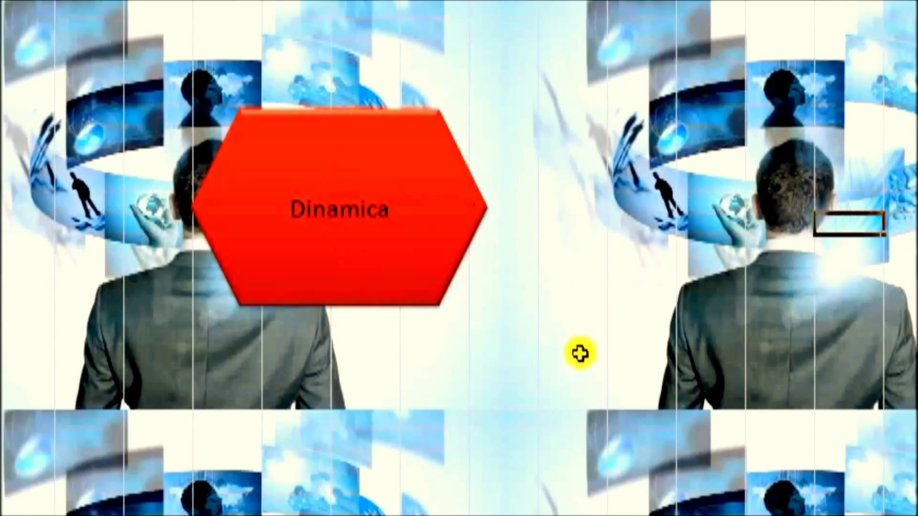
{"action": "left_click", "coordinate": [305, 243]}
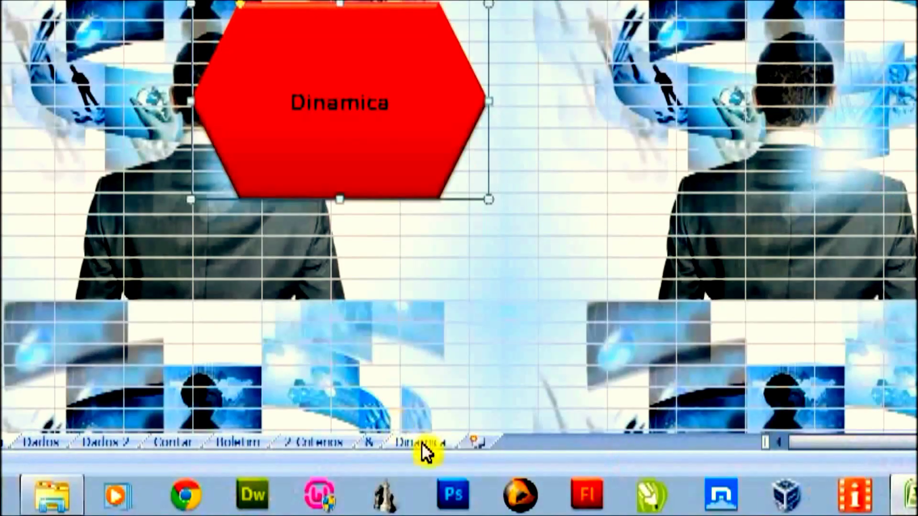
{"action": "left_click", "coordinate": [423, 443]}
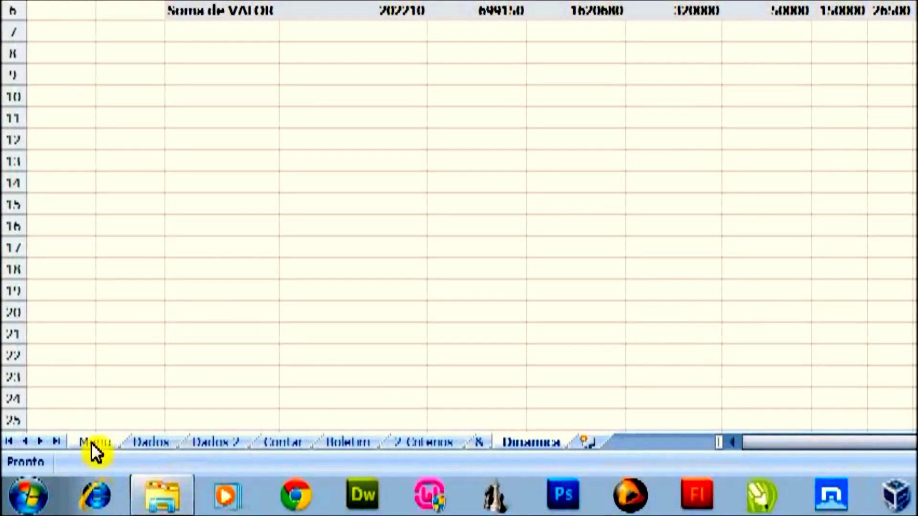
{"action": "left_click", "coordinate": [91, 443]}
{"action": "left_click", "coordinate": [808, 160]}
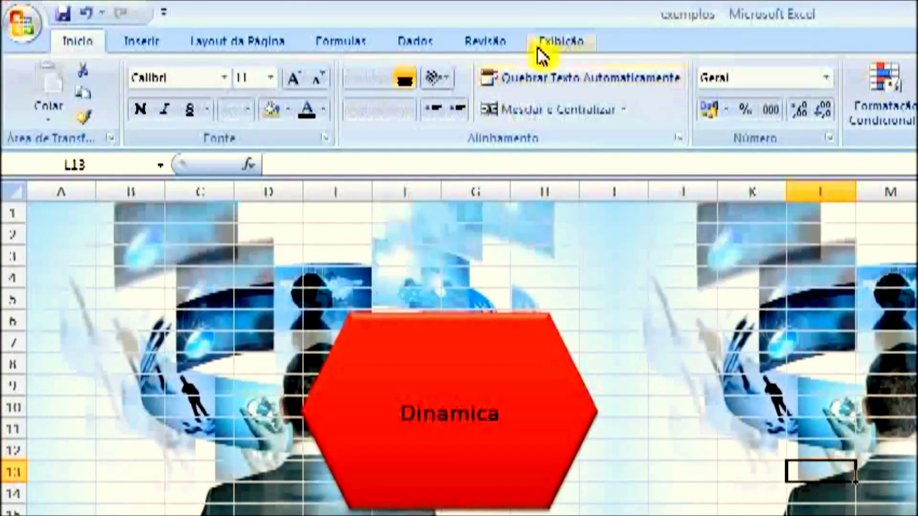
Start recording a macro named Dinamica, stored in this workbook, with the description "Vai para a dinamica"
{"action": "left_click", "coordinate": [545, 43]}
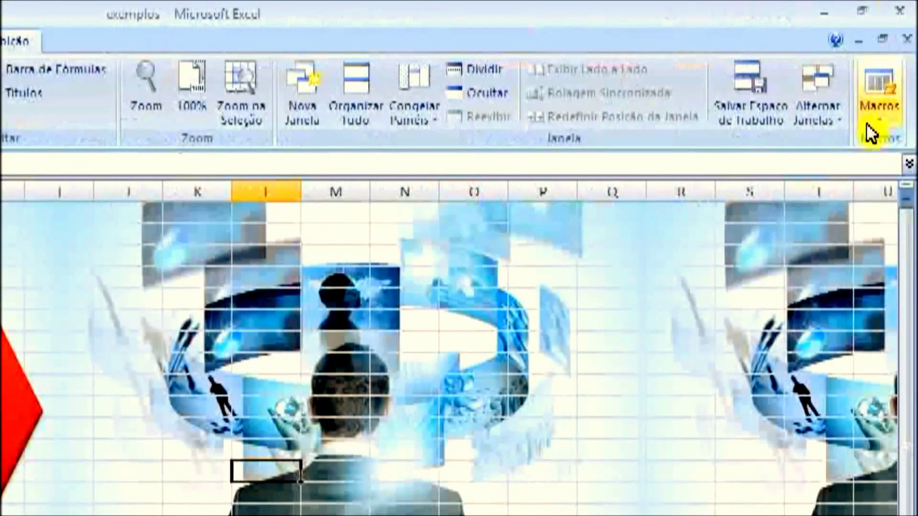
{"action": "left_click", "coordinate": [865, 122]}
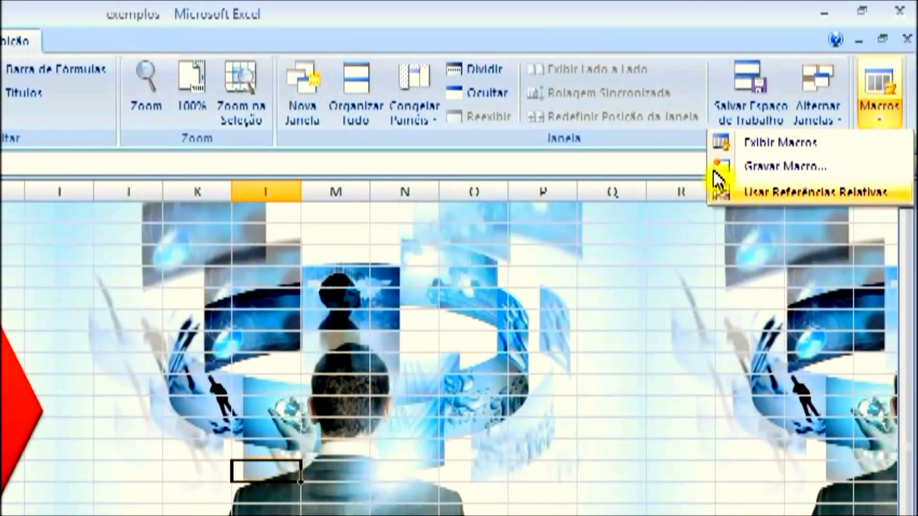
{"action": "left_click", "coordinate": [754, 167]}
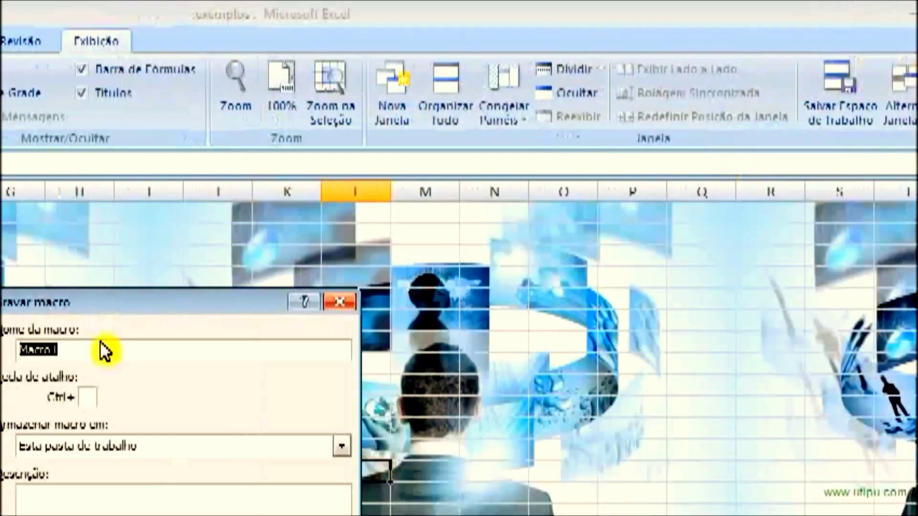
{"action": "left_click_drag", "start_coordinate": [114, 300], "coordinate": [358, 287]}
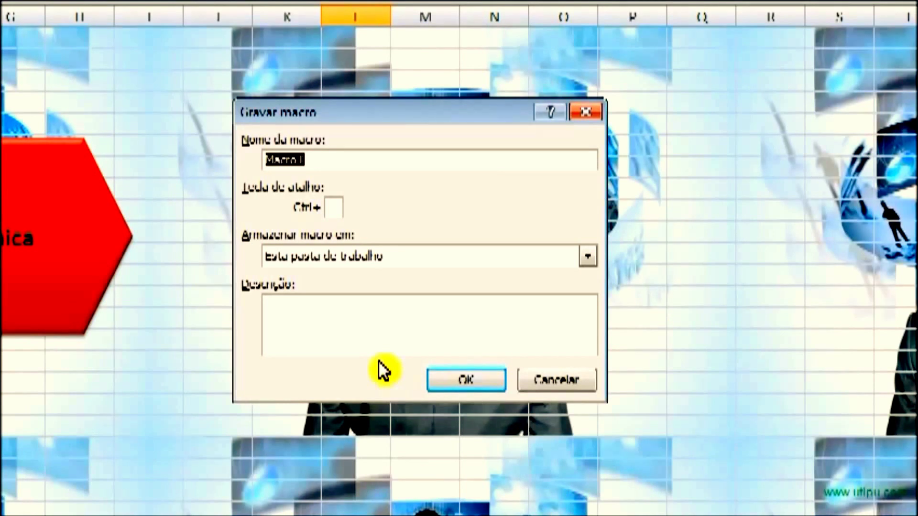
{"action": "key", "text": "BackSpace"}
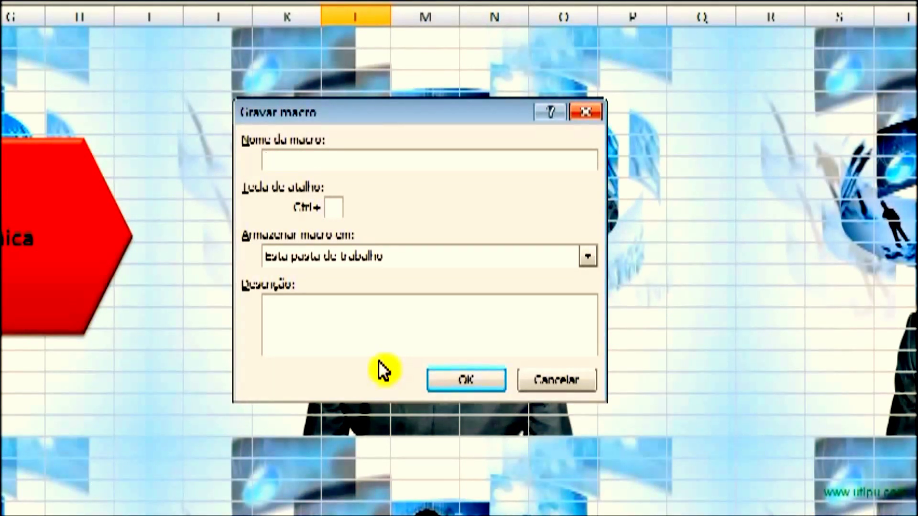
{"action": "type", "text": "Dinamica"}
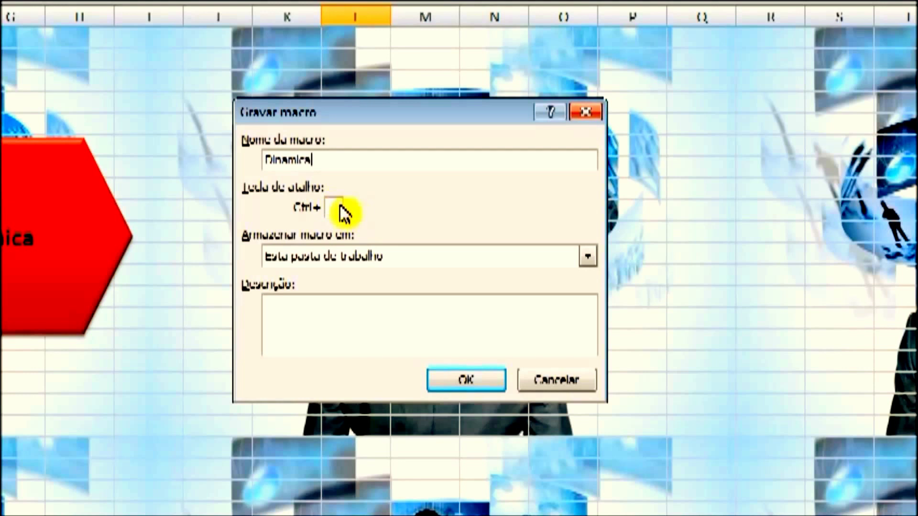
{"action": "left_click", "coordinate": [319, 317]}
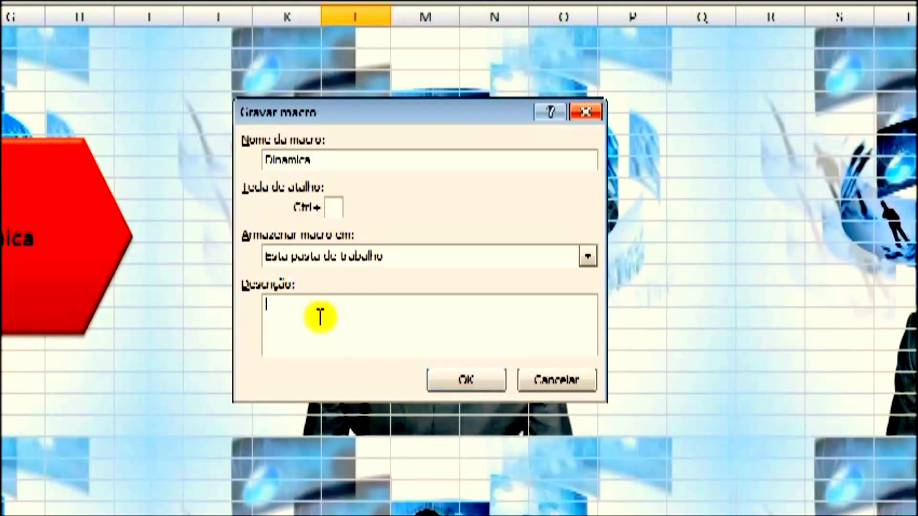
{"action": "type", "text": "Vai para a dinamica"}
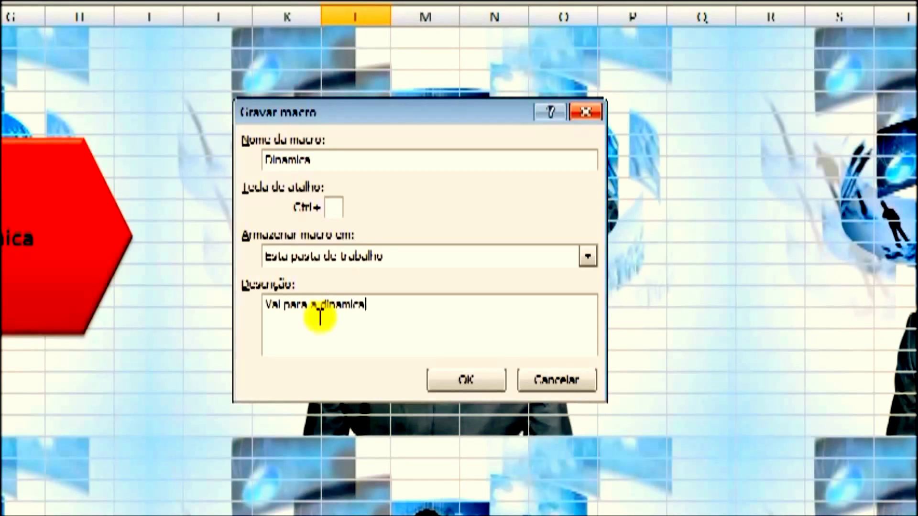
{"action": "left_click", "coordinate": [465, 382]}
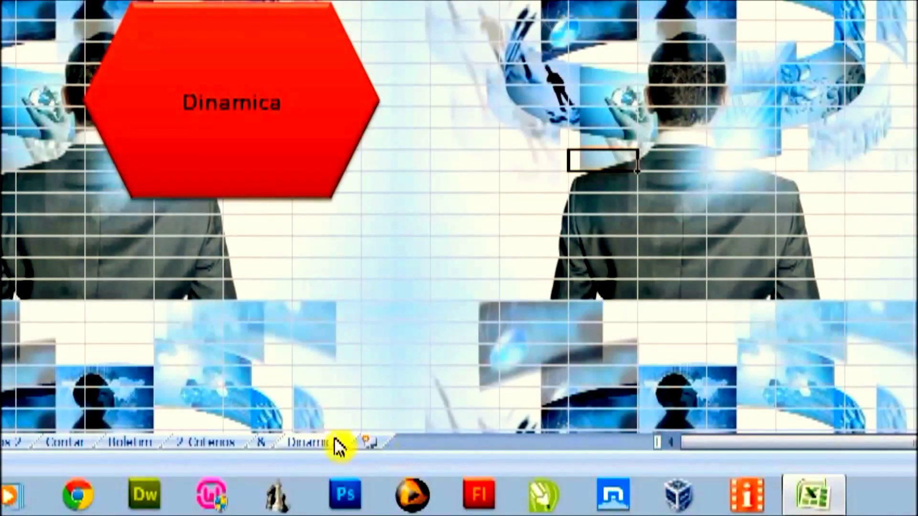
Record switching to the Dinamica sheet in the macro and stop the recording
{"action": "left_click", "coordinate": [334, 438]}
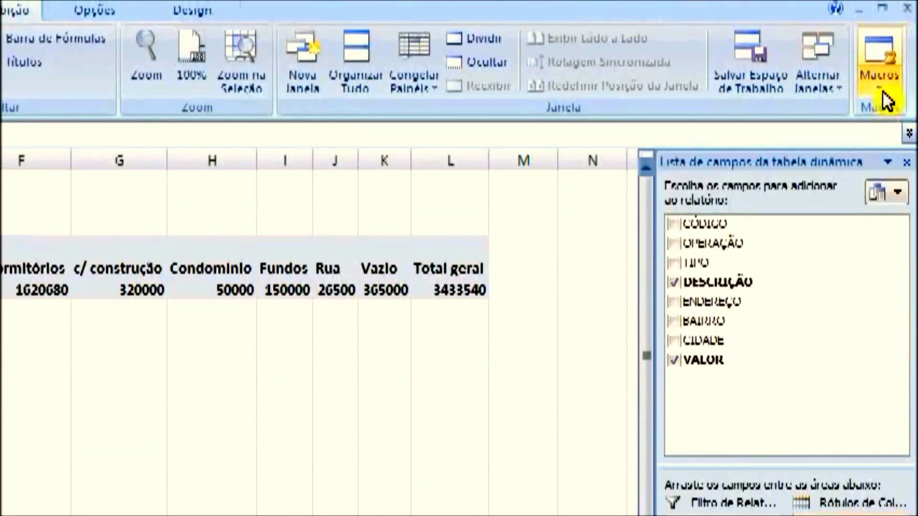
{"action": "left_click", "coordinate": [882, 90]}
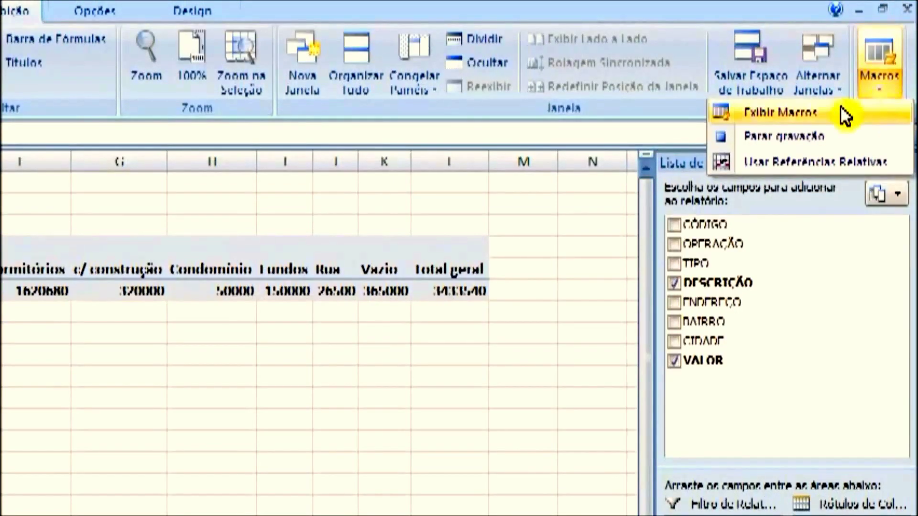
{"action": "left_click", "coordinate": [793, 135]}
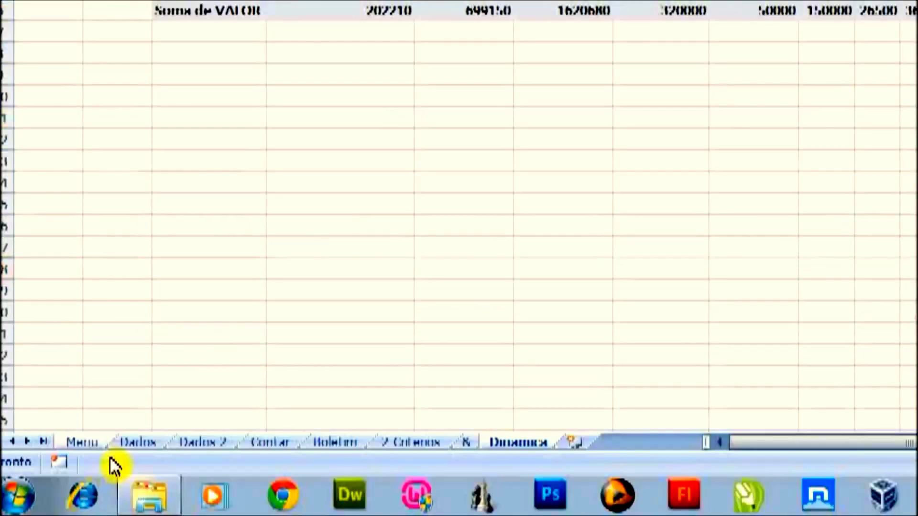
Return to the Menu sheet and try selecting and deselecting the Dinamica hexagon
{"action": "left_click", "coordinate": [101, 439]}
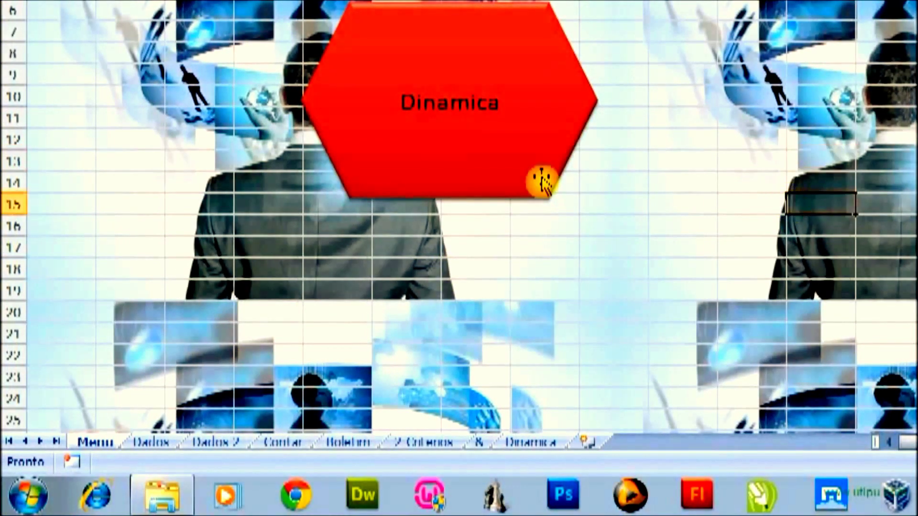
{"action": "left_click", "coordinate": [492, 144], "text": "ctrl"}
{"action": "left_click", "coordinate": [813, 134]}
{"action": "left_click", "coordinate": [529, 158], "text": "ctrl"}
{"action": "left_click", "coordinate": [698, 194]}
{"action": "left_click", "coordinate": [497, 149], "text": "ctrl"}
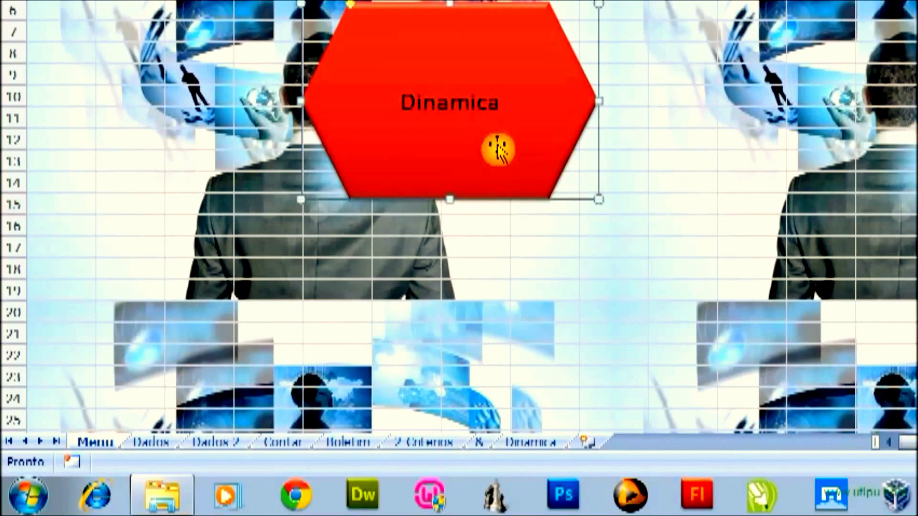
{"action": "left_click", "coordinate": [702, 120]}
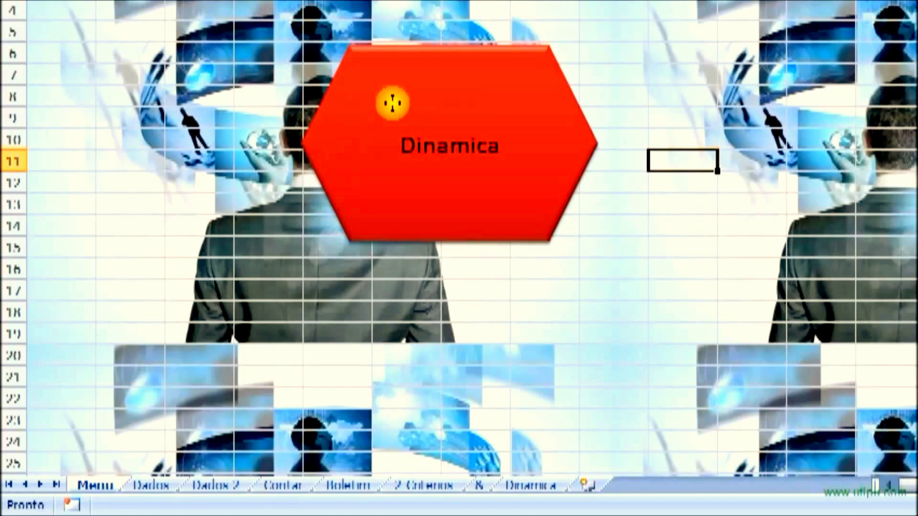
Assign the Dinamica macro to the hexagon on the Menu sheet and deselect the shape
{"action": "right_click", "coordinate": [393, 106]}
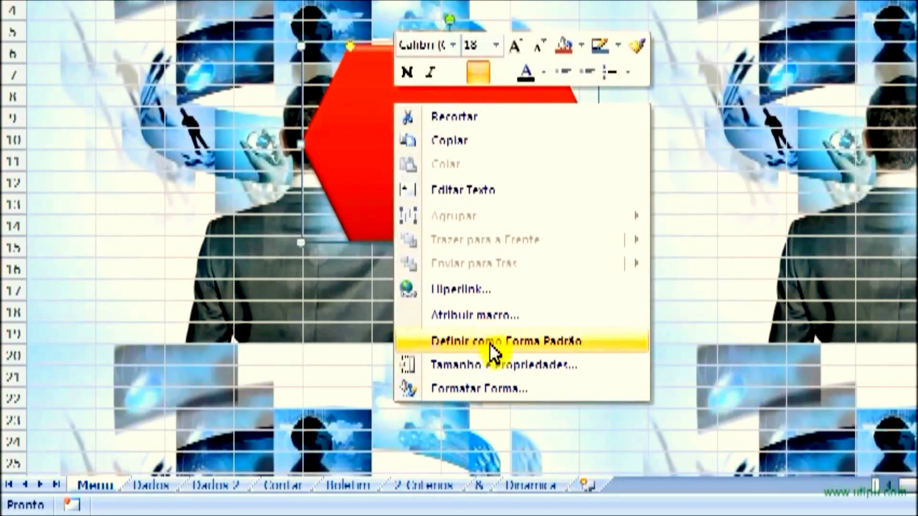
{"action": "left_click", "coordinate": [485, 318]}
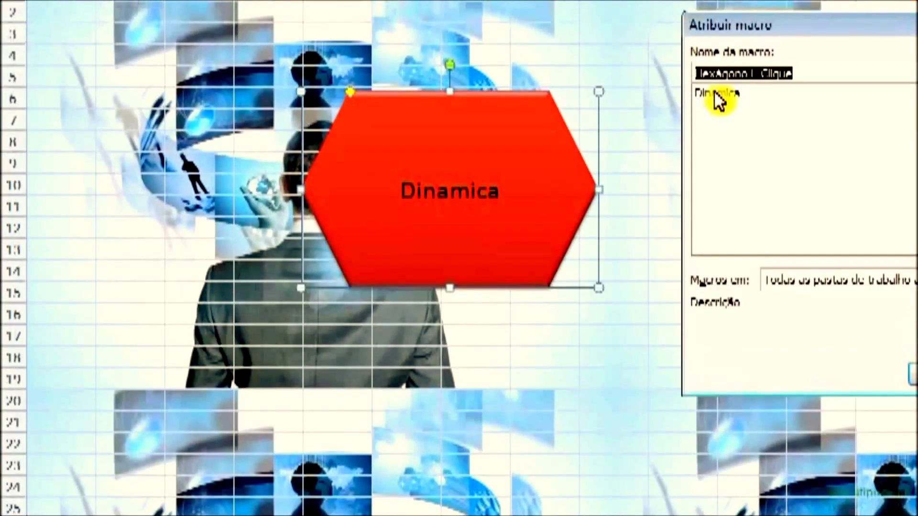
{"action": "left_click", "coordinate": [717, 48]}
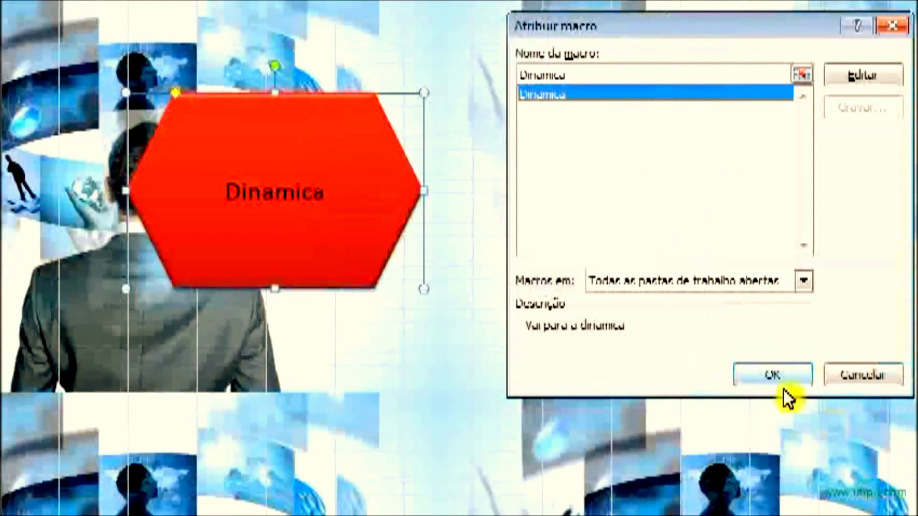
{"action": "left_click", "coordinate": [776, 378]}
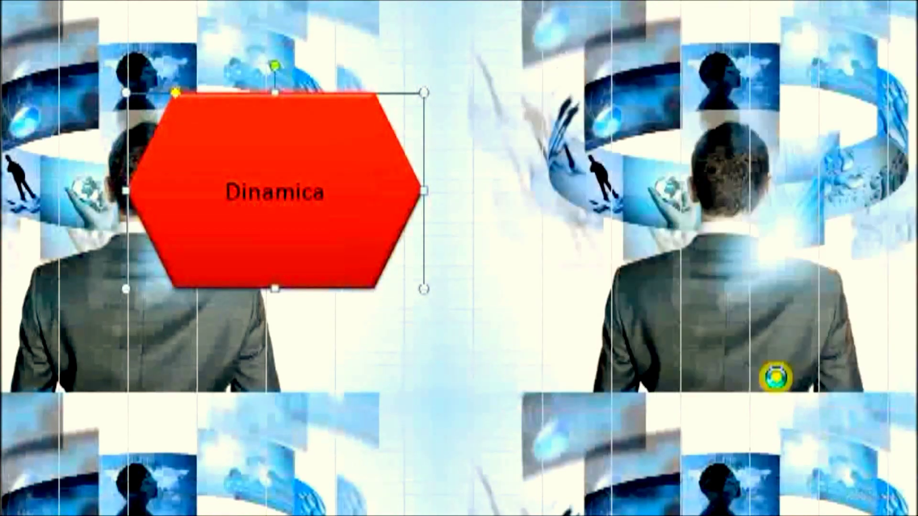
{"action": "left_click", "coordinate": [645, 342]}
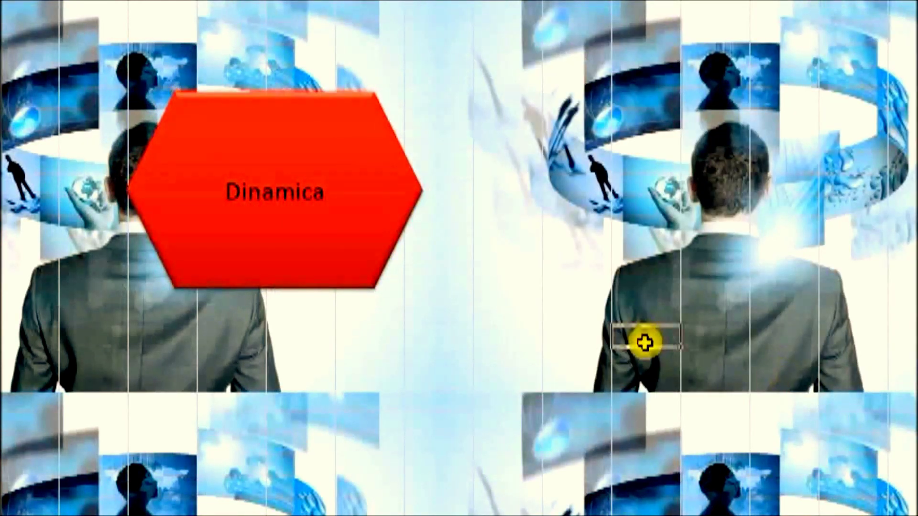
Test the Dinamica hexagon's macro, browse the Dados, Dados 2, Contar and Boletim sheets, and return to Menu
{"action": "left_click", "coordinate": [210, 140]}
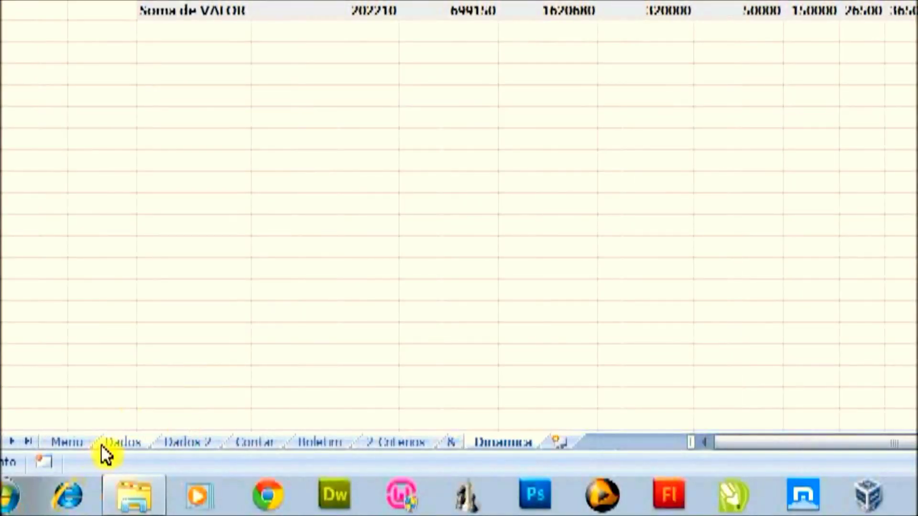
{"action": "left_click", "coordinate": [102, 445]}
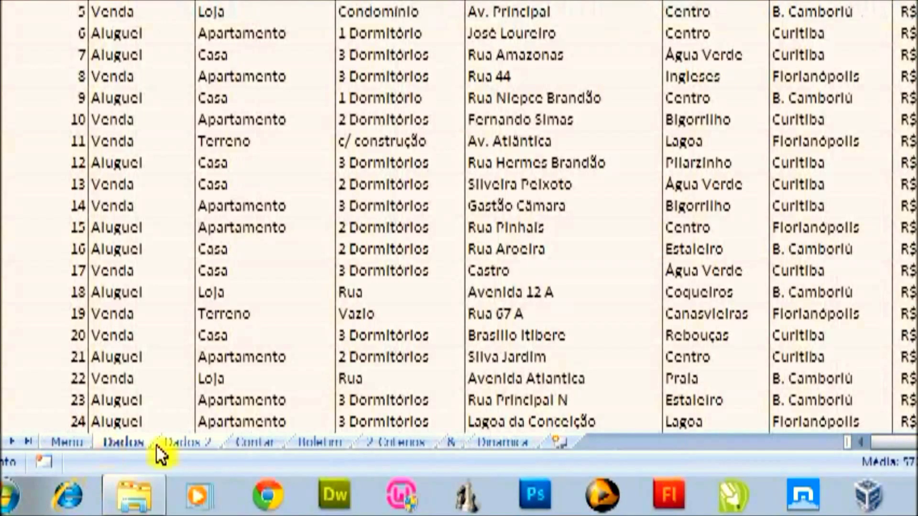
{"action": "left_click", "coordinate": [174, 442]}
{"action": "left_click", "coordinate": [268, 443]}
{"action": "left_click", "coordinate": [310, 442]}
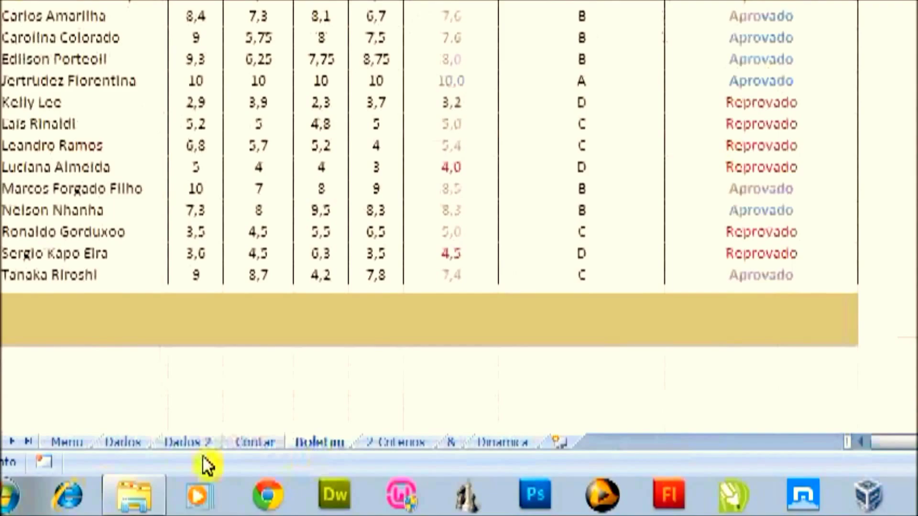
{"action": "left_click", "coordinate": [86, 442]}
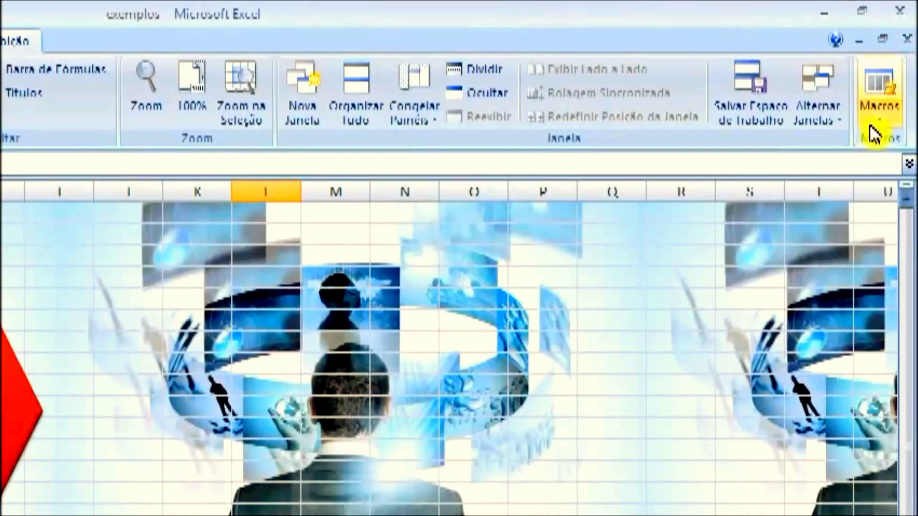
Open the code of the Dinamica macro for editing
{"action": "left_click", "coordinate": [879, 95]}
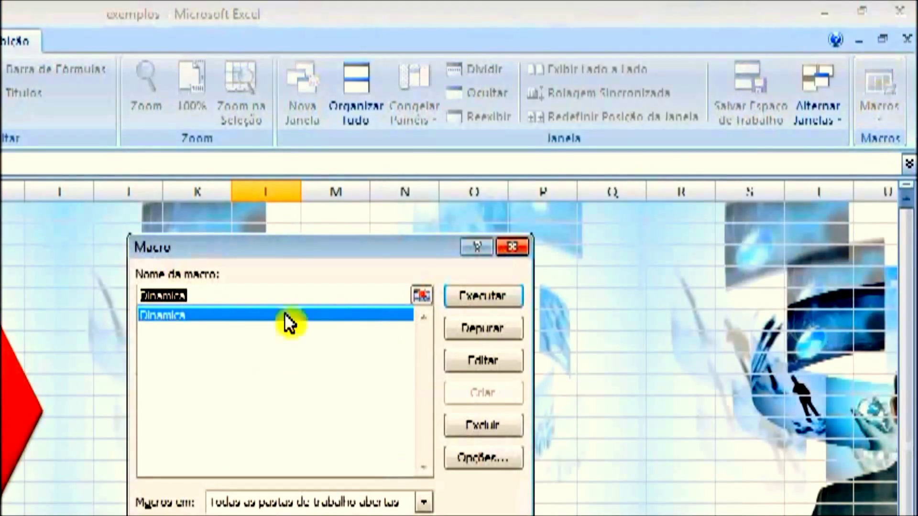
{"action": "left_click", "coordinate": [505, 366]}
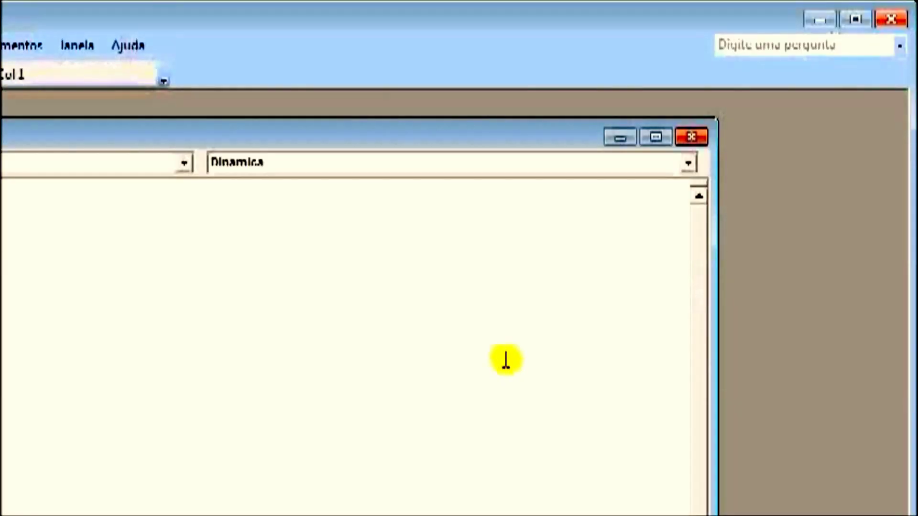